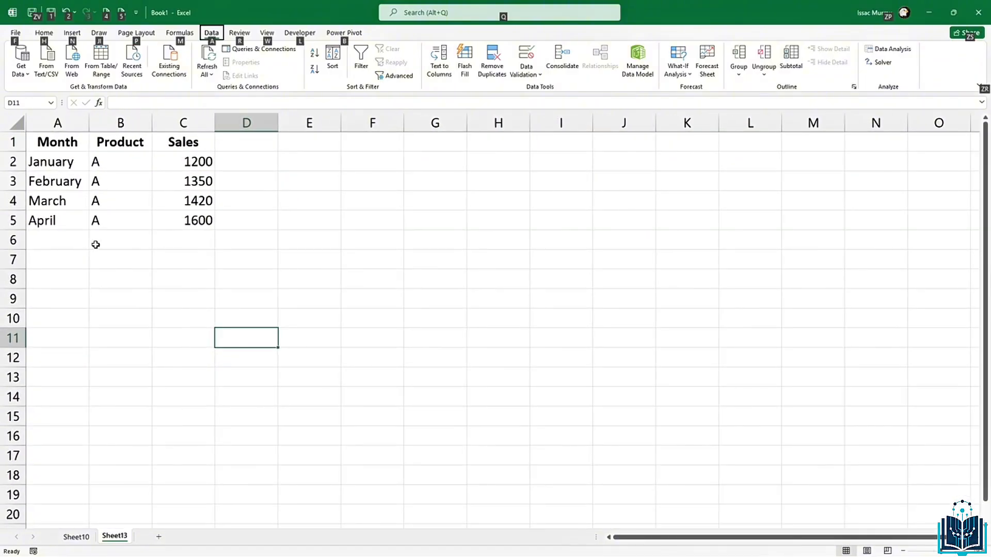
Step: Select the January–April sales table in A1:C5 (Month, Product, Sales columns)
click(138, 220)
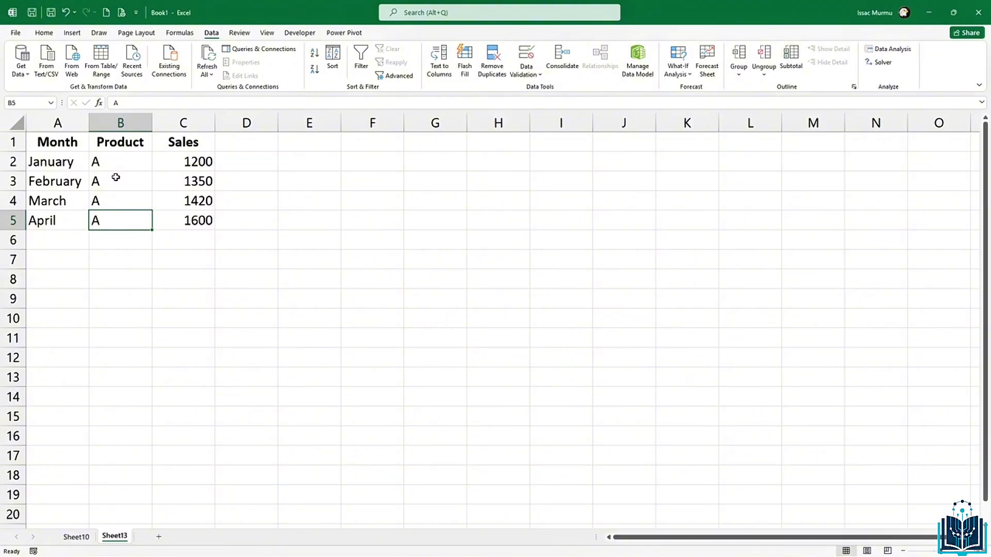
click(124, 204)
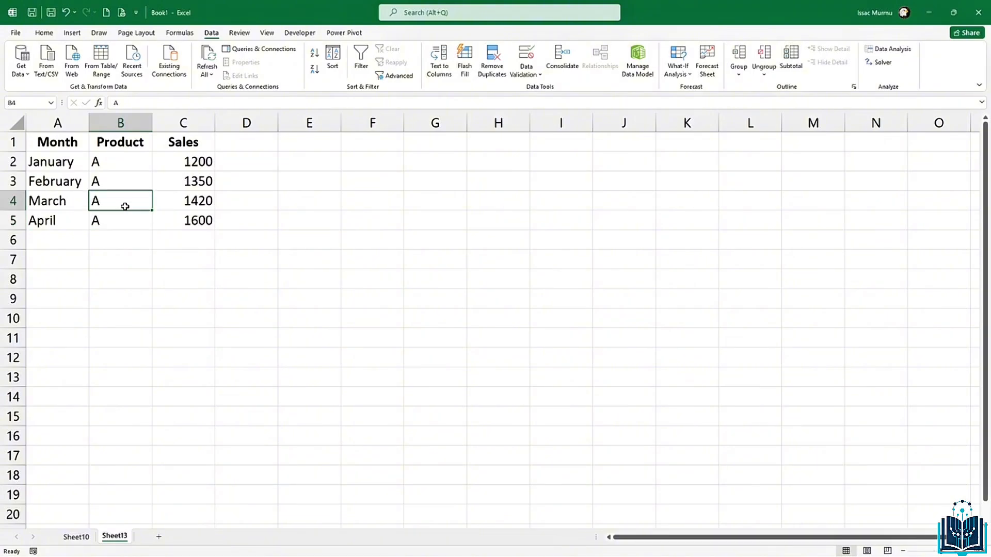
drag(62, 146, 189, 212)
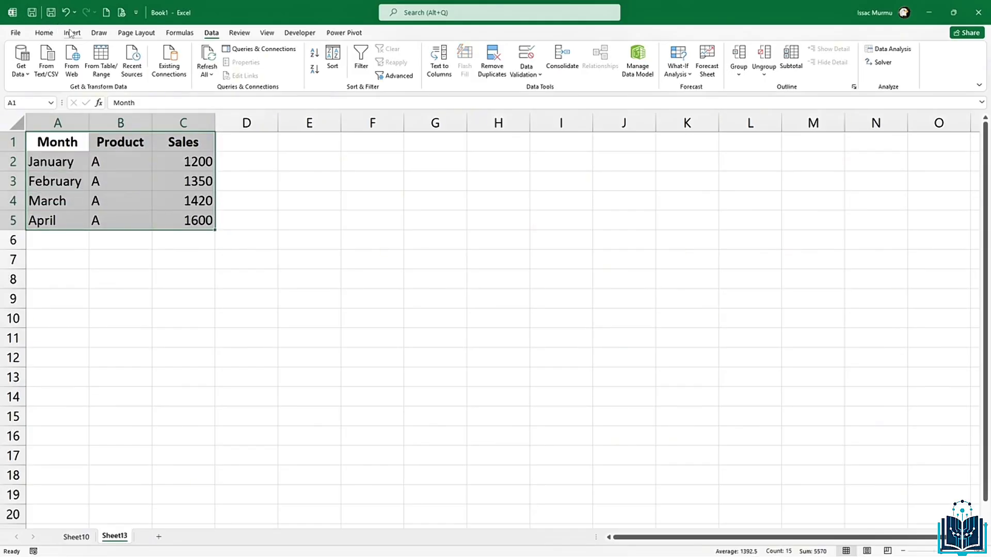
Step: Convert A1:C5 into Table1, keeping 'My table has headers' checked
click(73, 33)
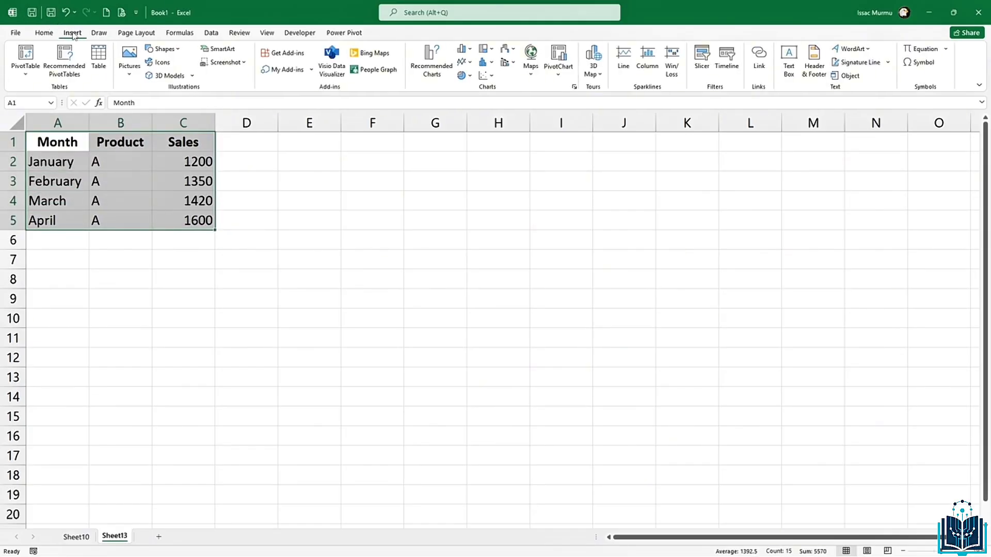
click(97, 61)
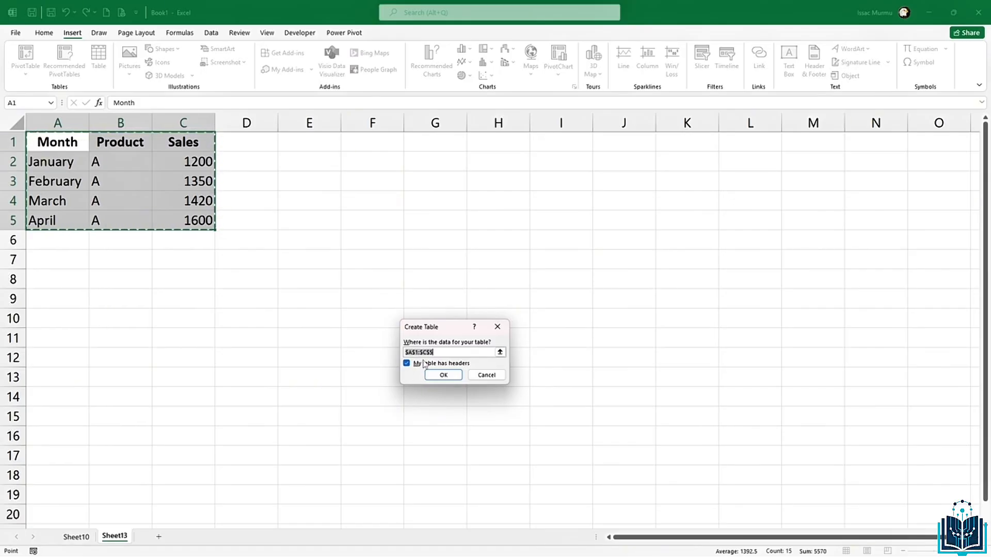
click(445, 376)
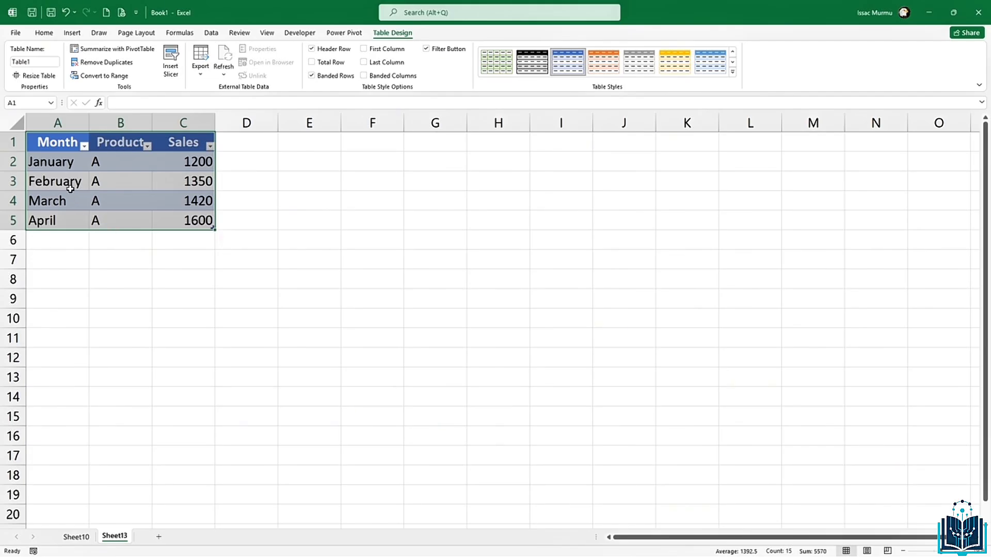
Step: Enter =SUM(Table1[Sales]) in C6 to total the Sales column at 5570
click(102, 261)
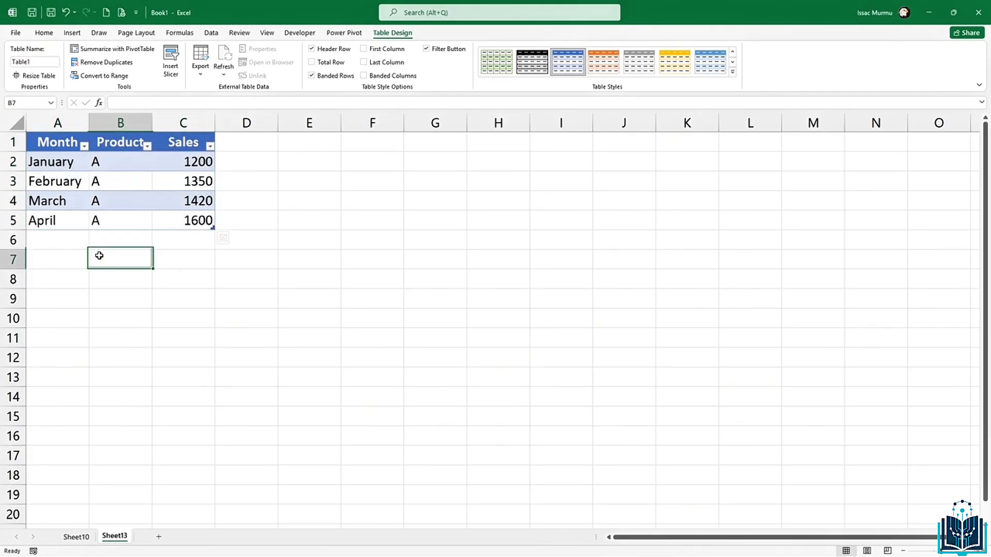
scroll(85, 186, up, 2)
key(alt)
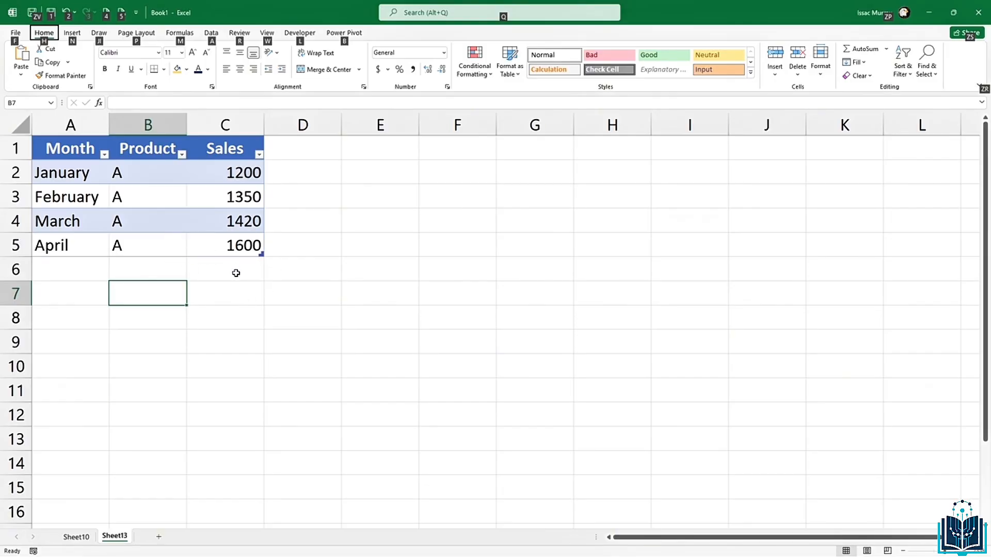
click(236, 274)
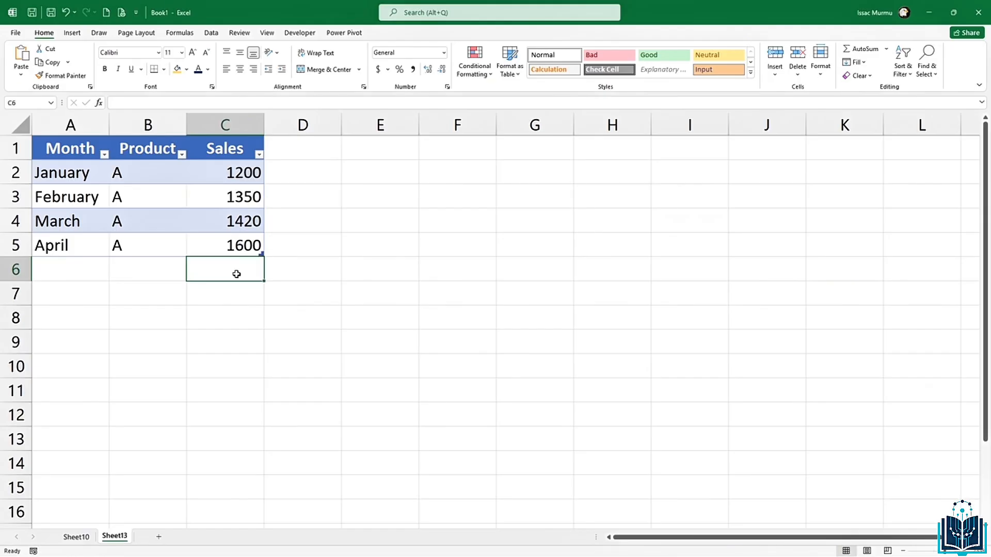
text(=sumr)
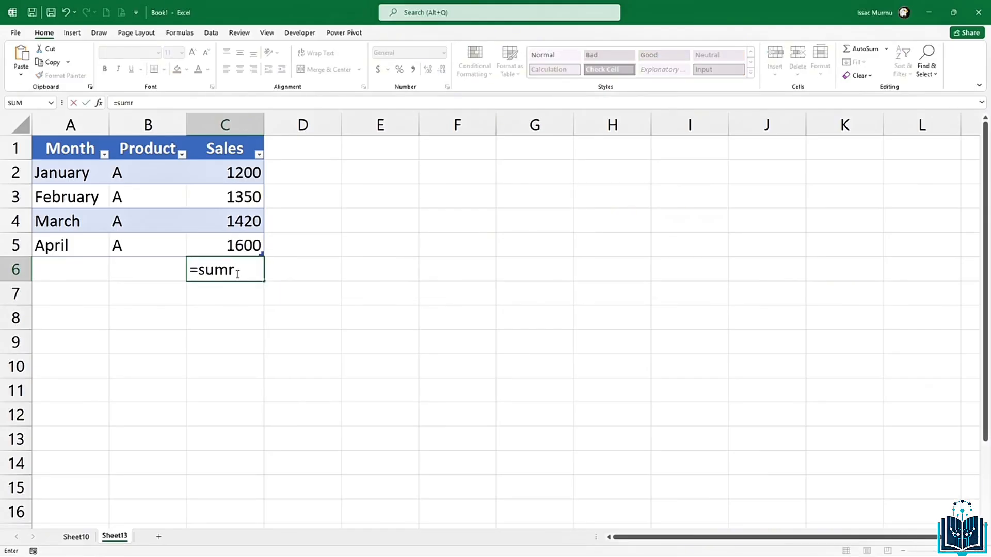
key(BackSpace)
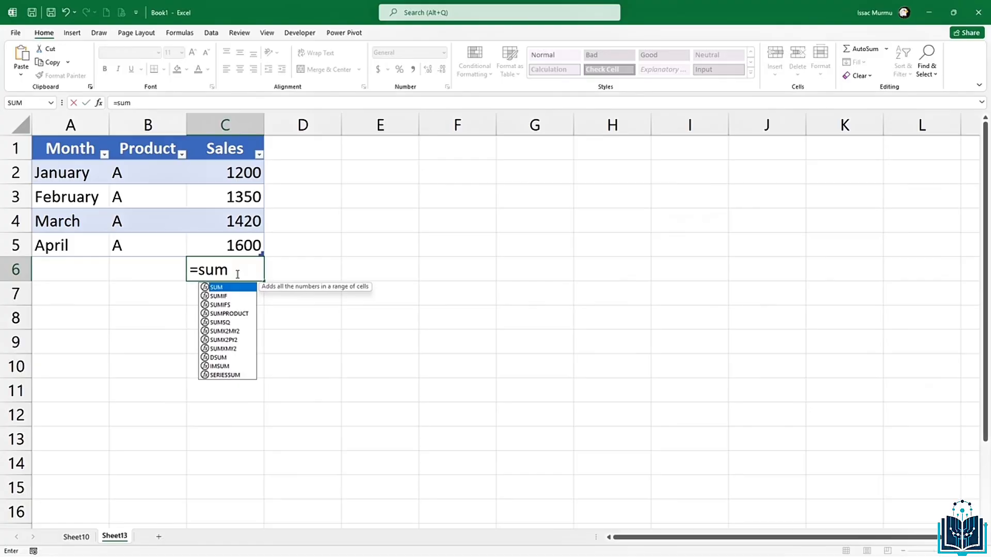
text(()
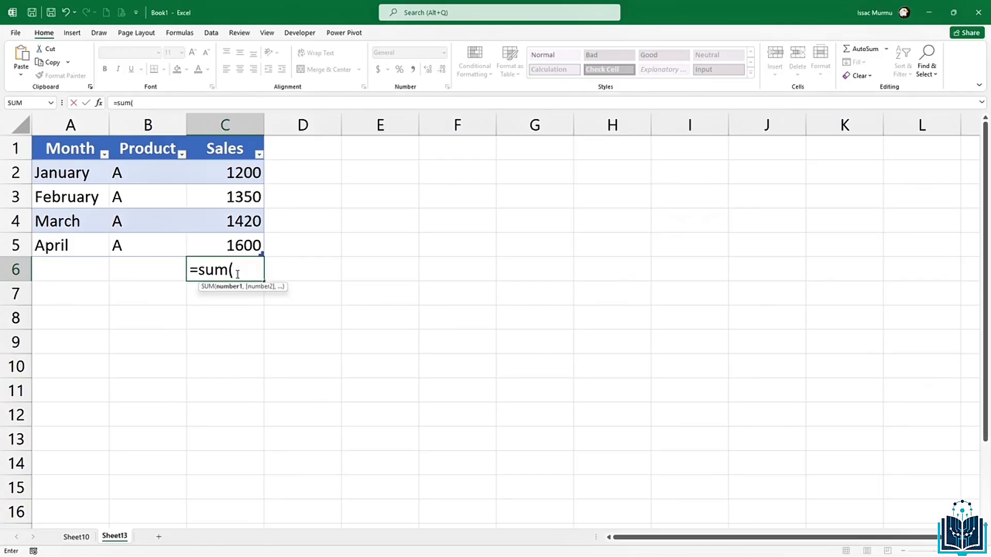
drag(243, 175, 241, 235)
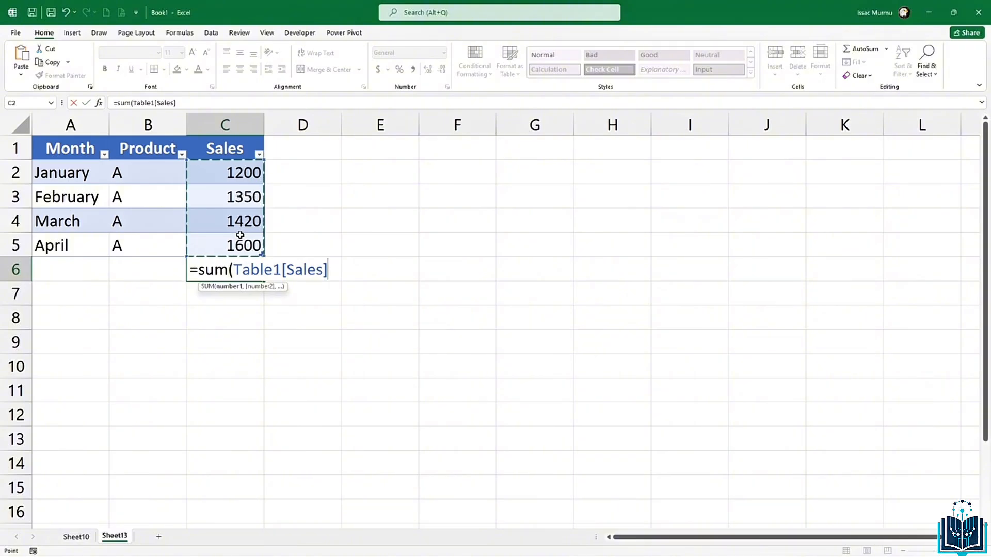
text())
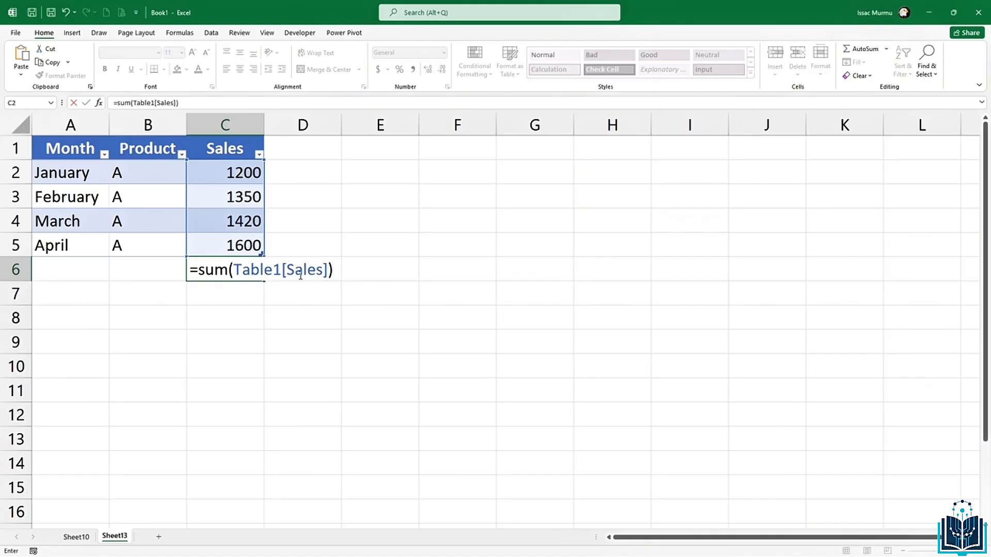
key(Return)
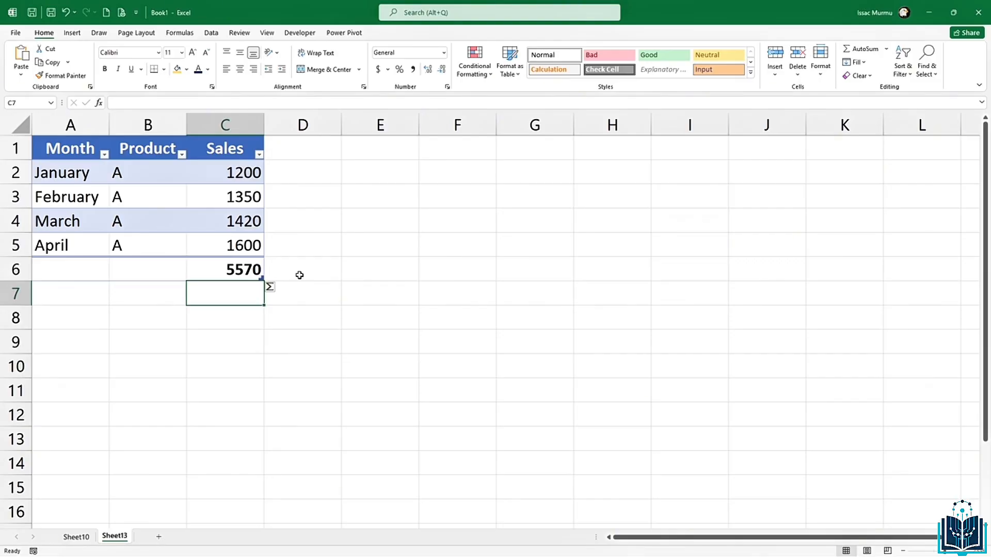
click(249, 332)
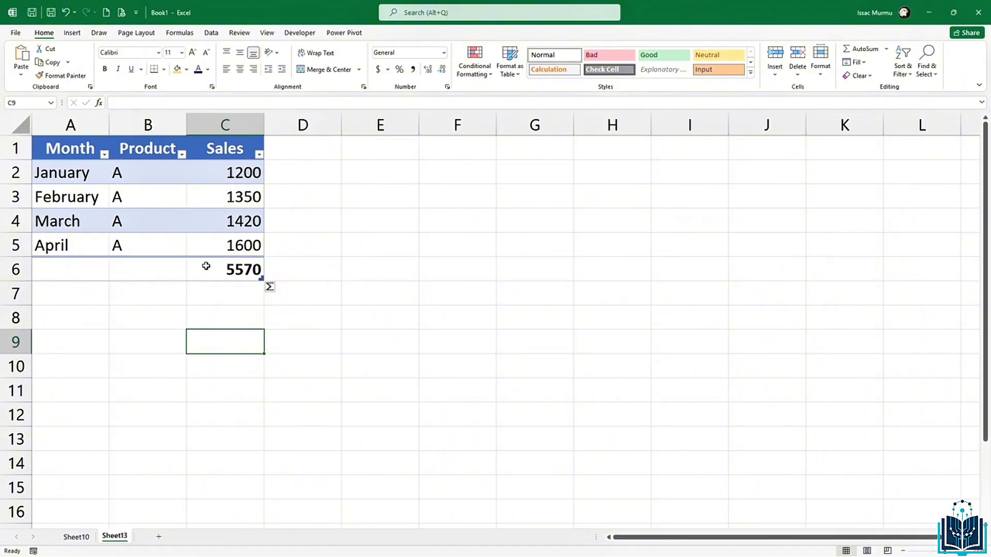
right_click(17, 247)
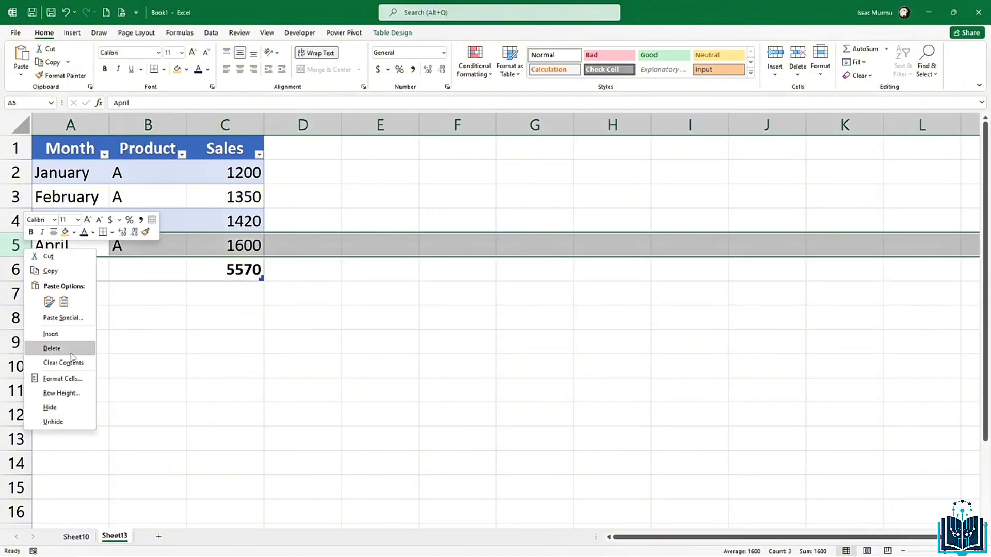
click(51, 334)
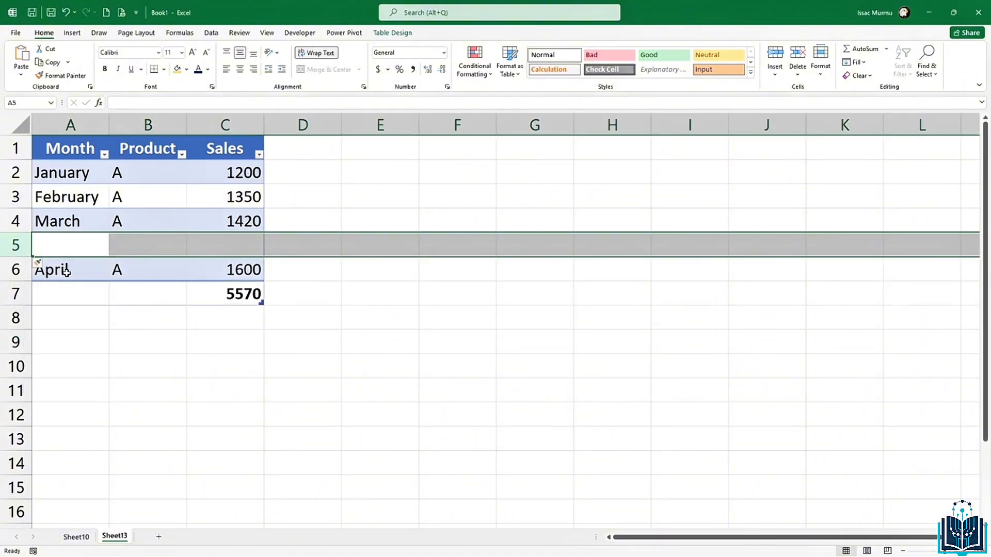
click(249, 247)
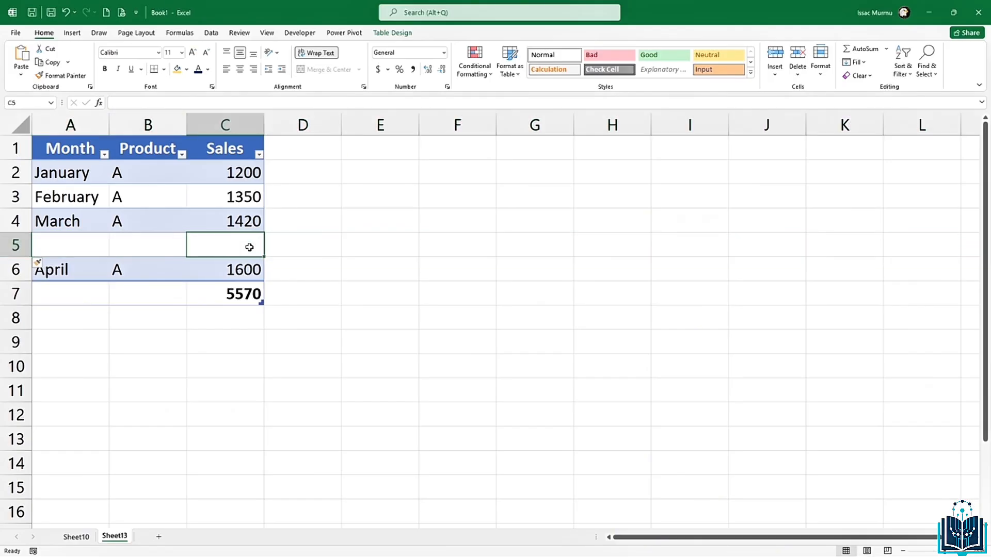
text(152)
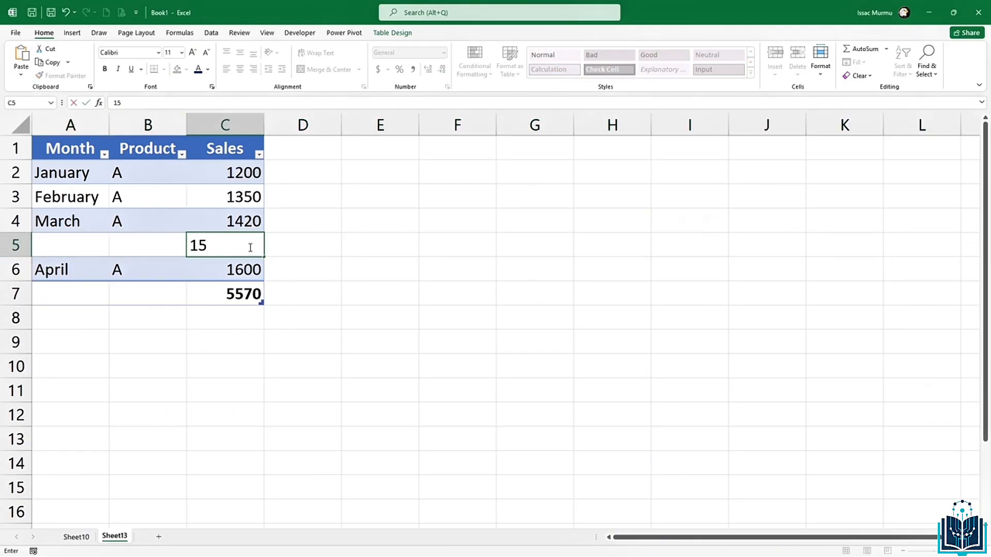
key(Return)
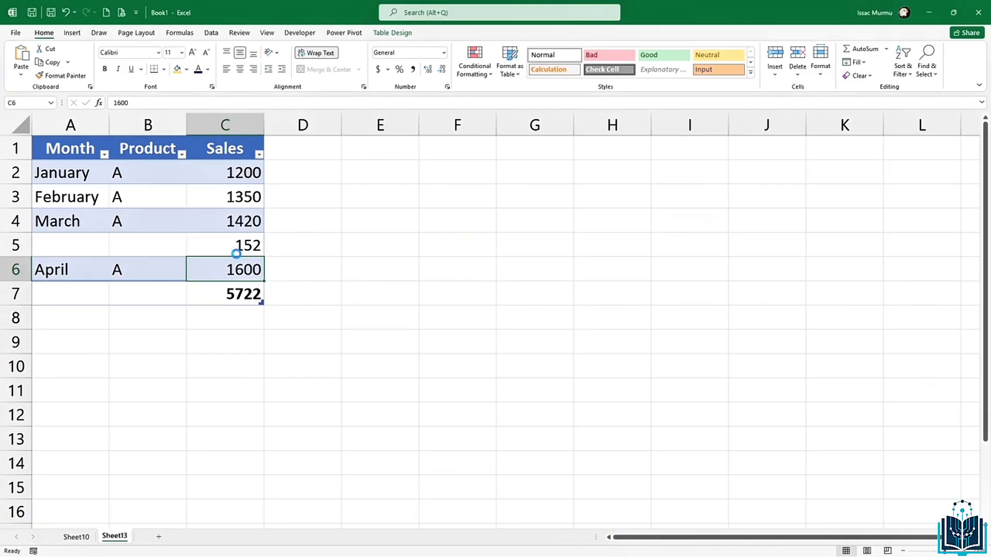
key(ctrl+z)
key(ctrl+z)
click(258, 301)
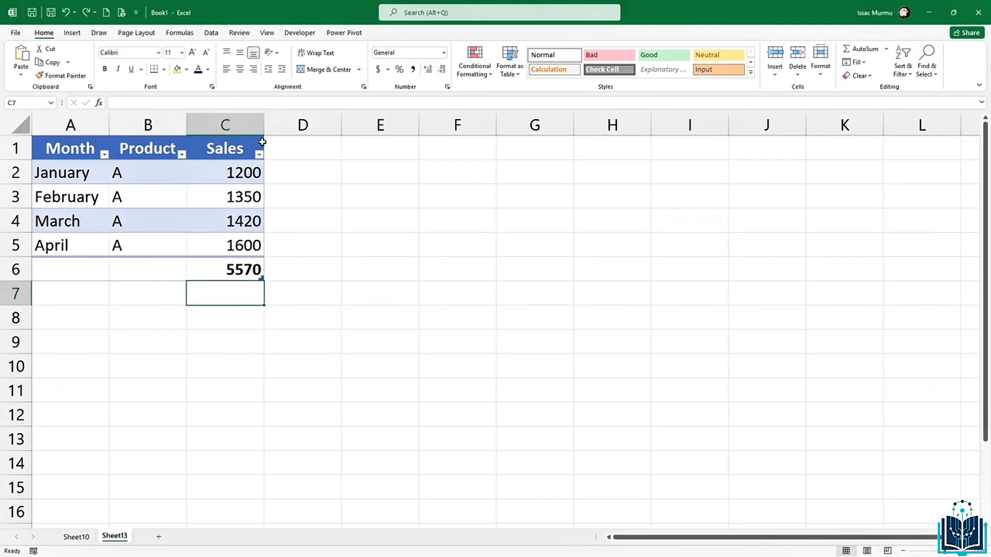
Step: Drag the bold 5570 total from C6 over to E6
click(237, 278)
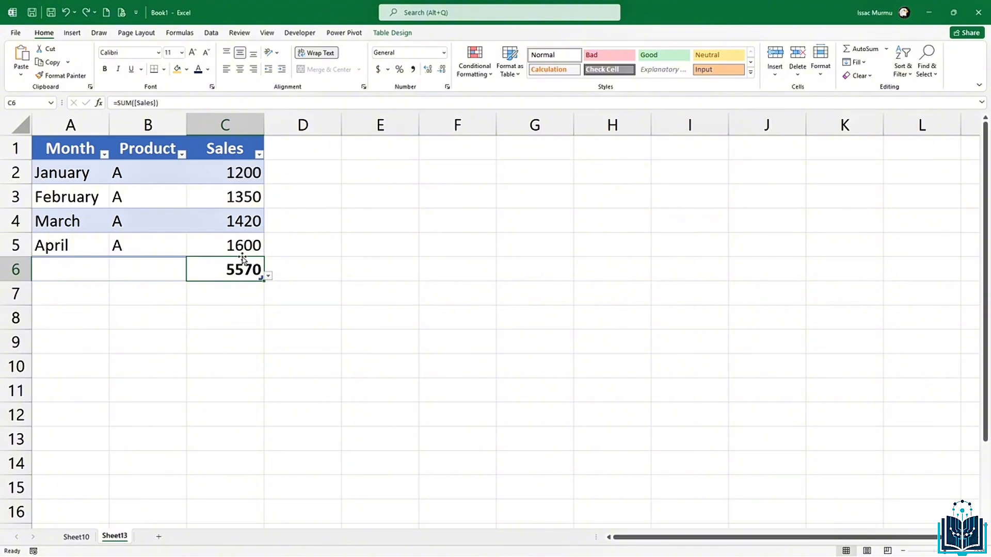
drag(261, 271, 391, 269)
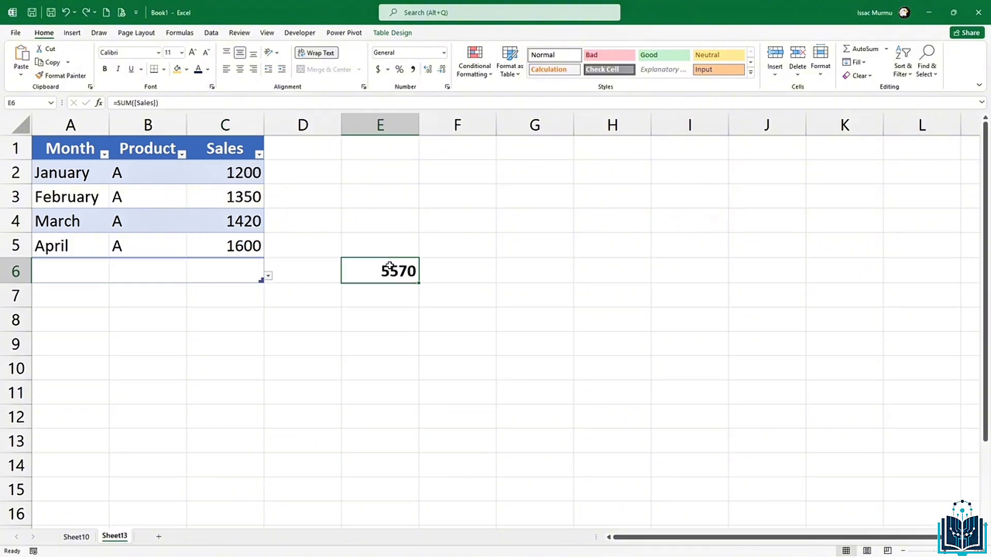
click(335, 272)
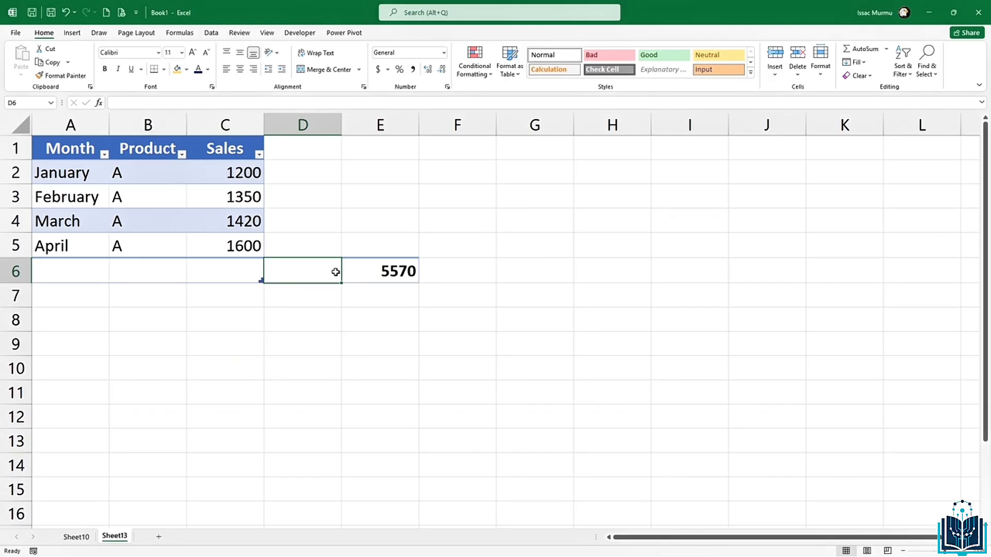
click(181, 238)
Step: Define the name 'SalesData' for the whole Sales column C with Workbook scope
click(247, 126)
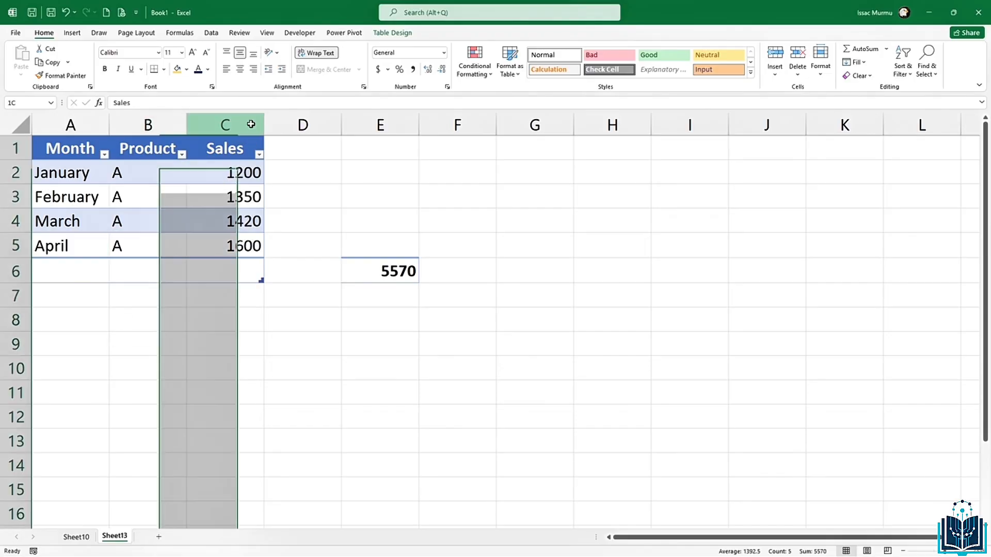
click(176, 34)
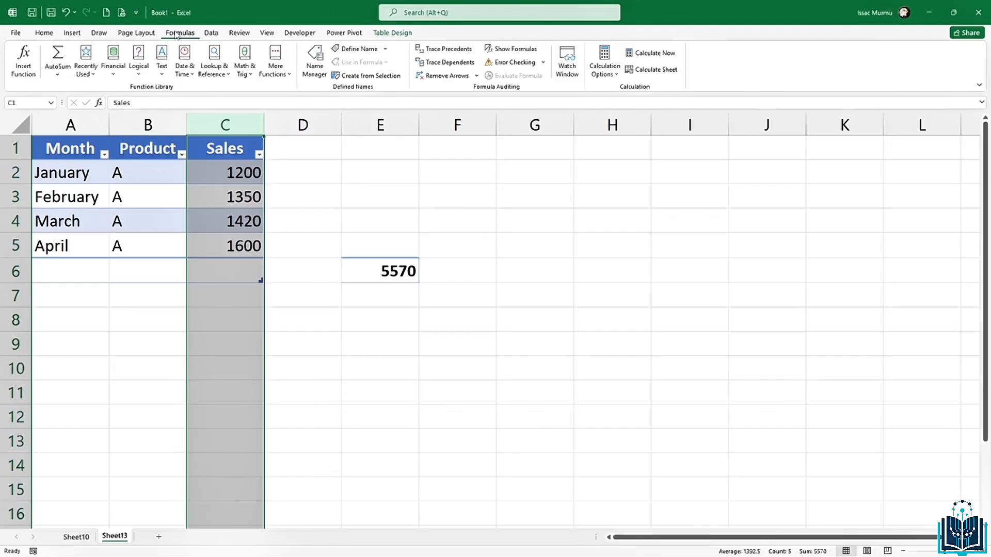
click(358, 49)
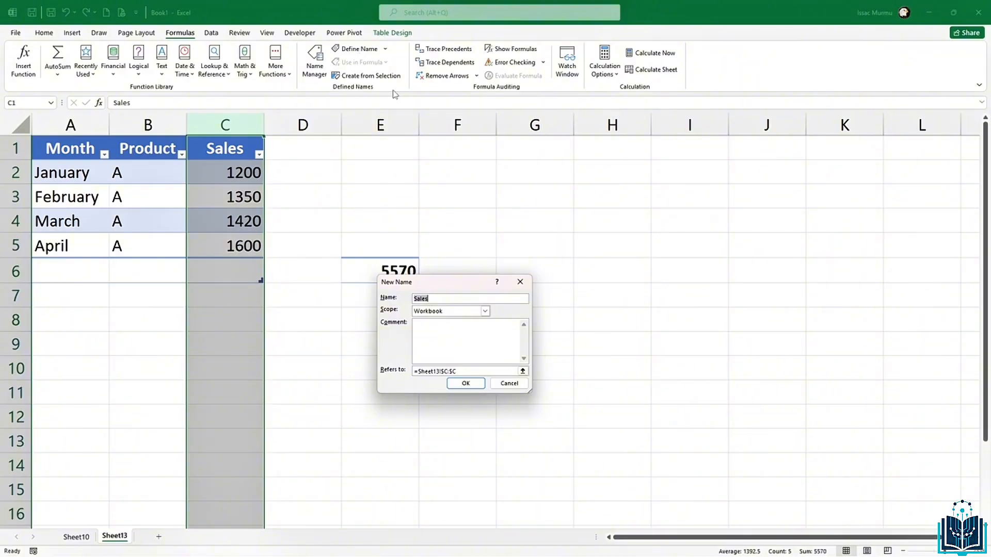
click(447, 299)
text(Dat)
key(BackSpace)
click(466, 383)
click(281, 328)
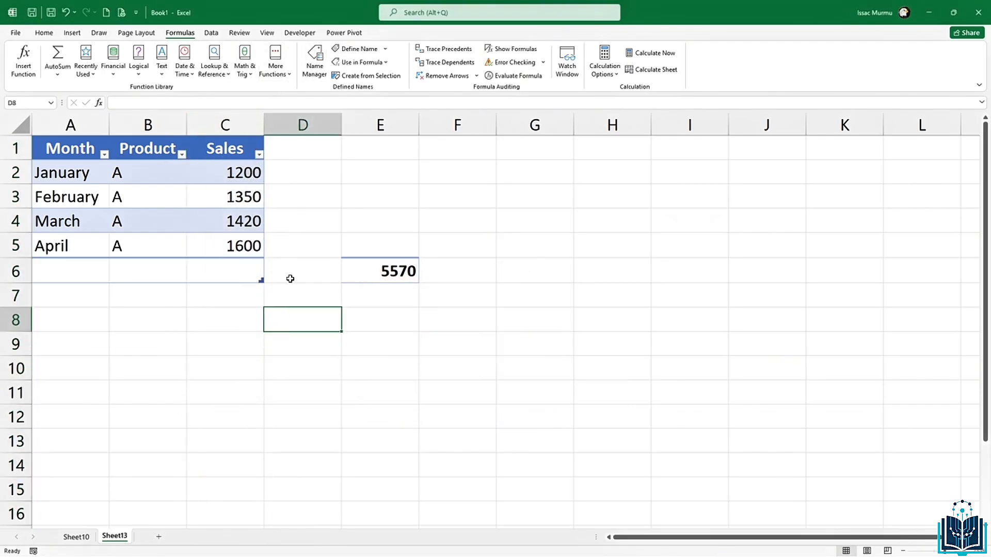
click(298, 297)
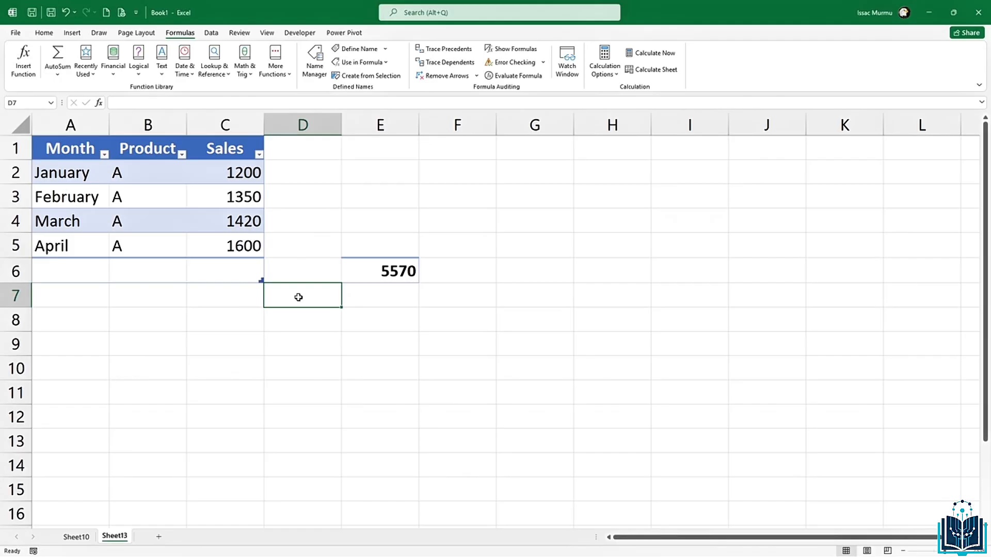
Step: Enter =AVERAGE(Table1[Sales]) in E8, giving 1392.5
click(376, 295)
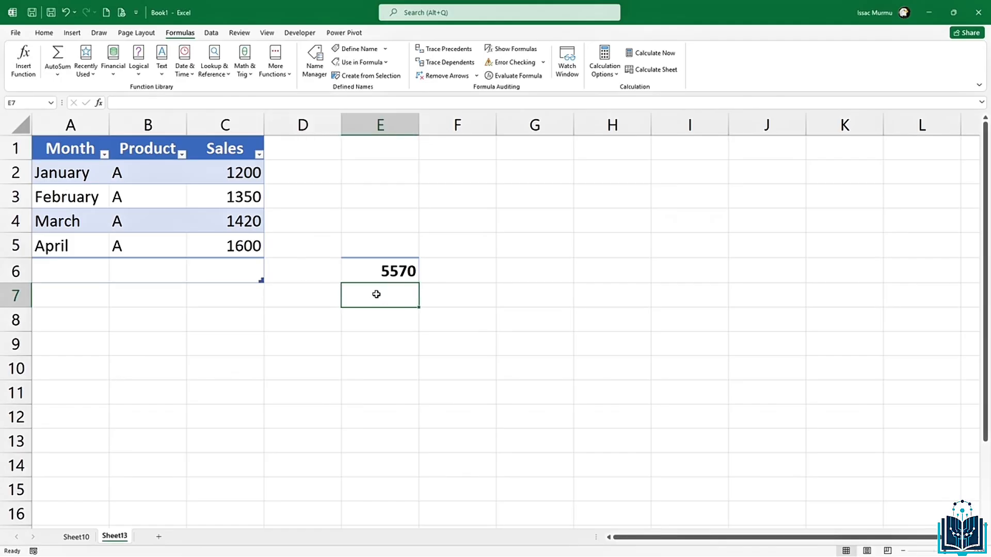
click(359, 319)
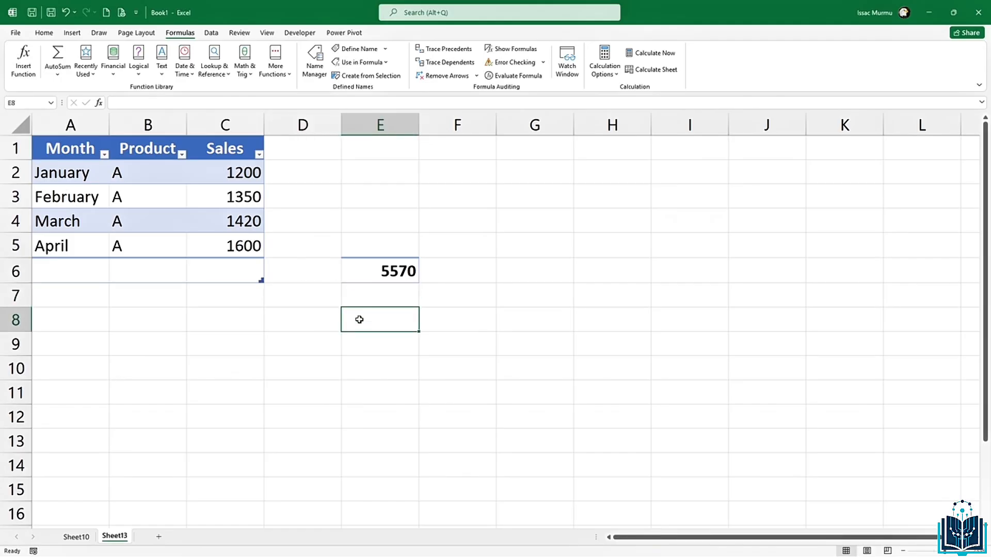
text(=aver)
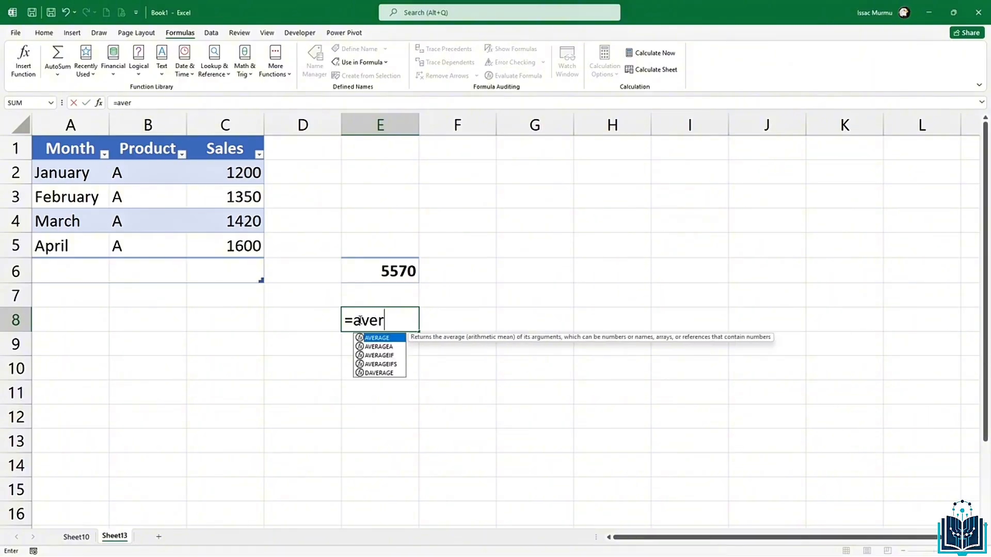
key(Tab)
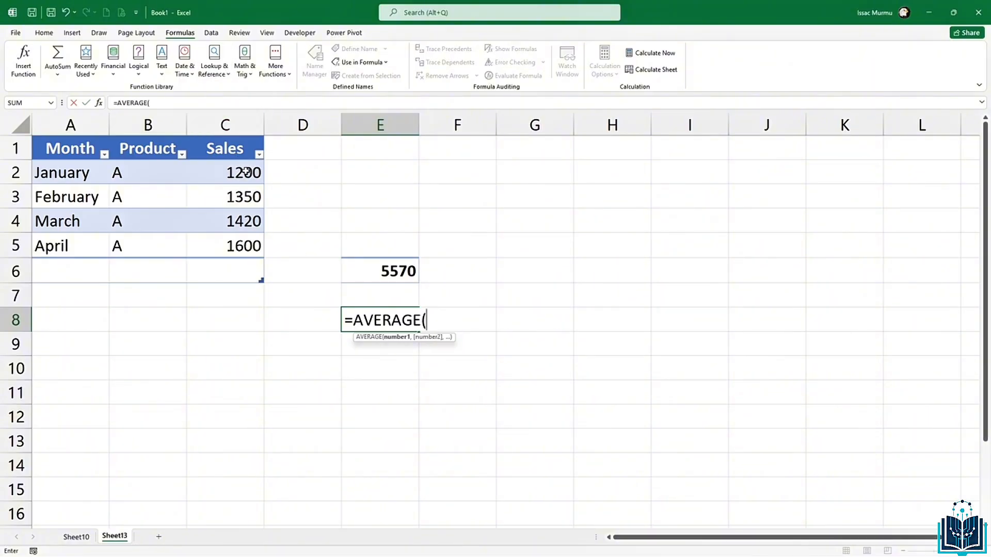
drag(247, 171, 247, 246)
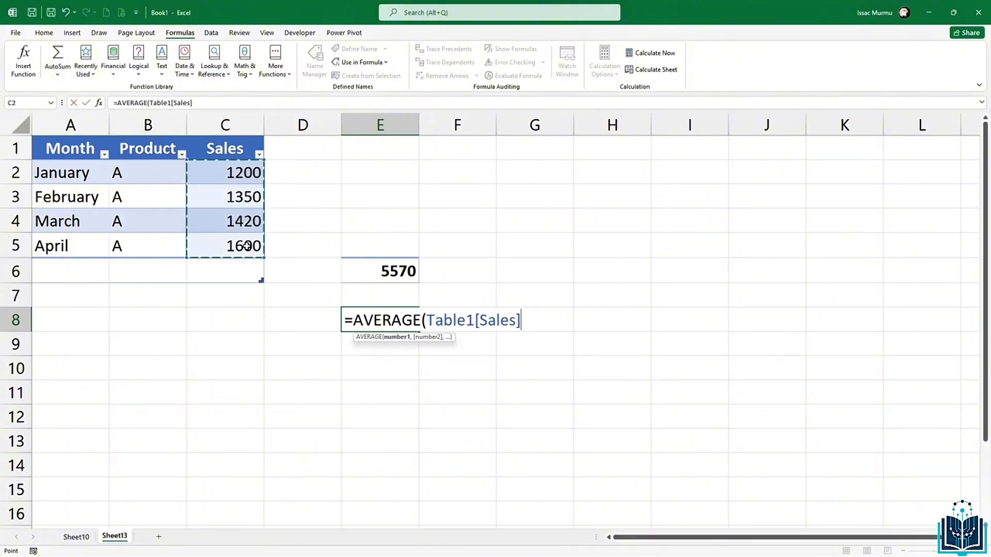
text())
key(Return)
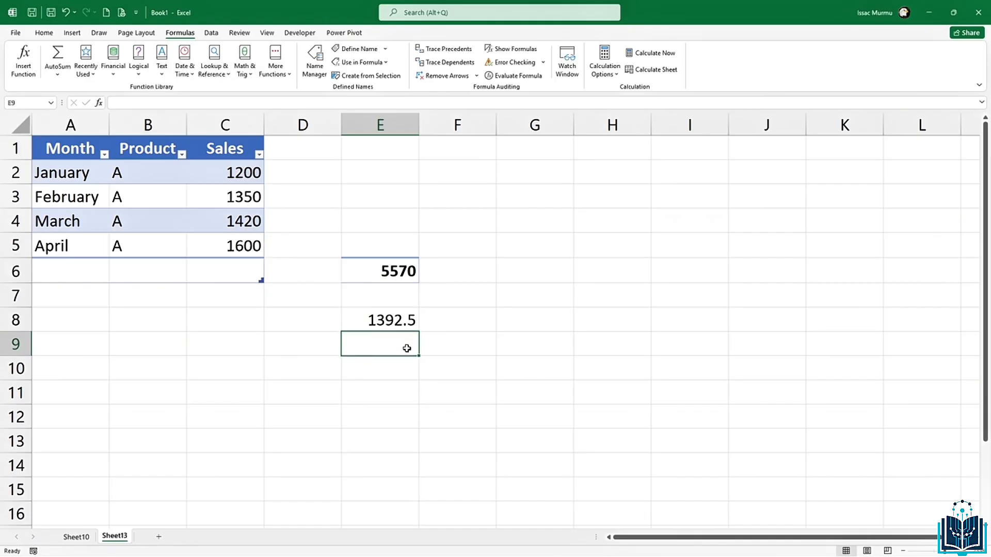
click(407, 320)
Step: Enter =AVERAGE(SalesData) in E9 using the defined name, also giving 1392.5
click(387, 348)
text(=aver)
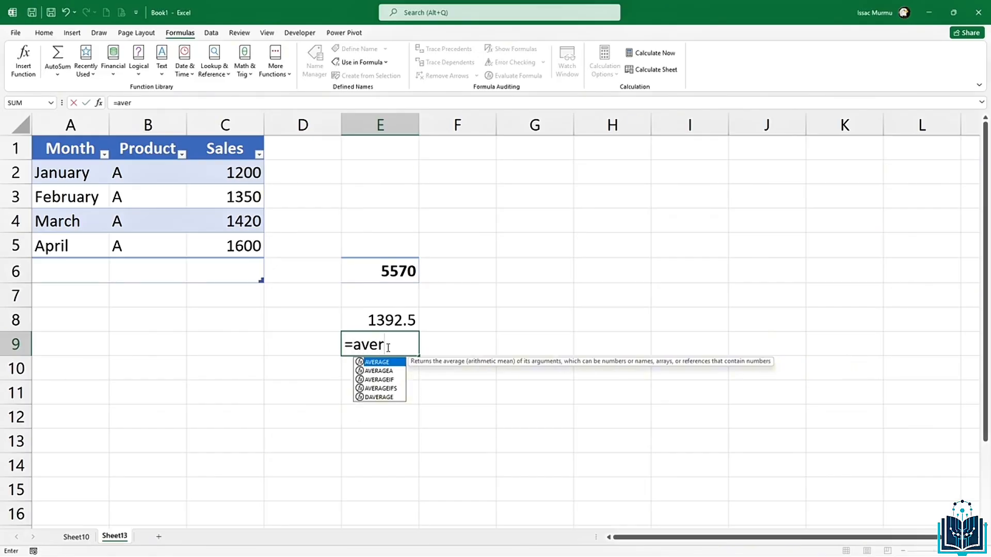
key(Tab)
text(sal)
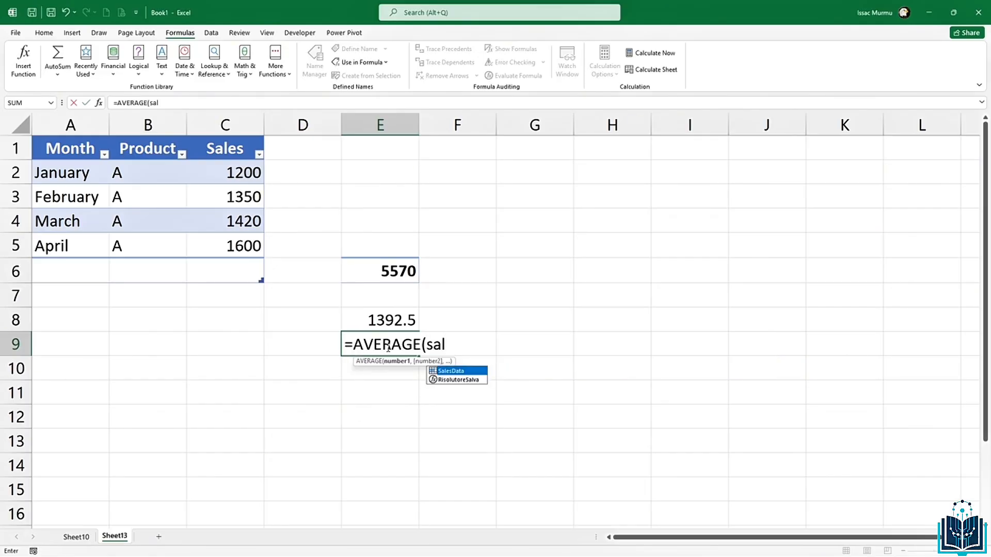
key(Tab)
text())
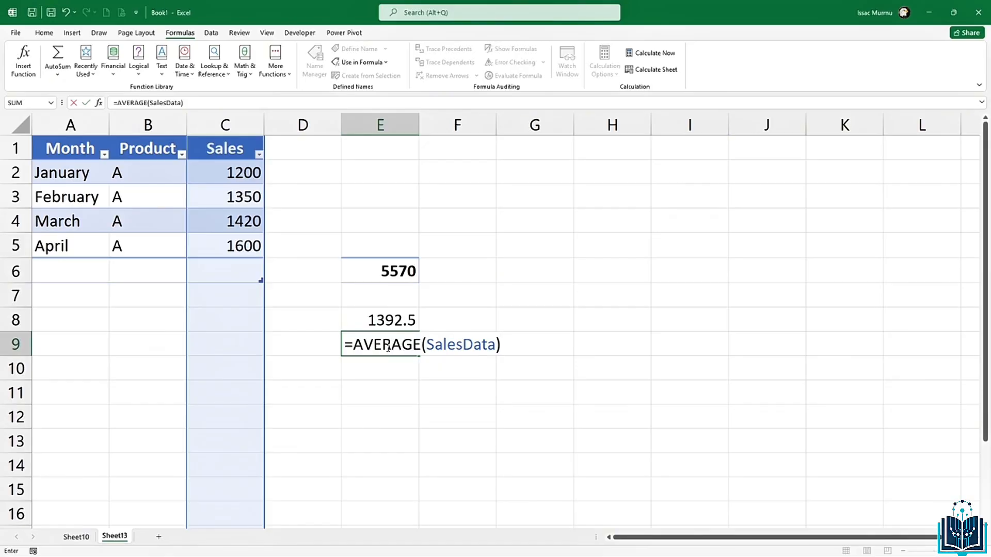
key(Return)
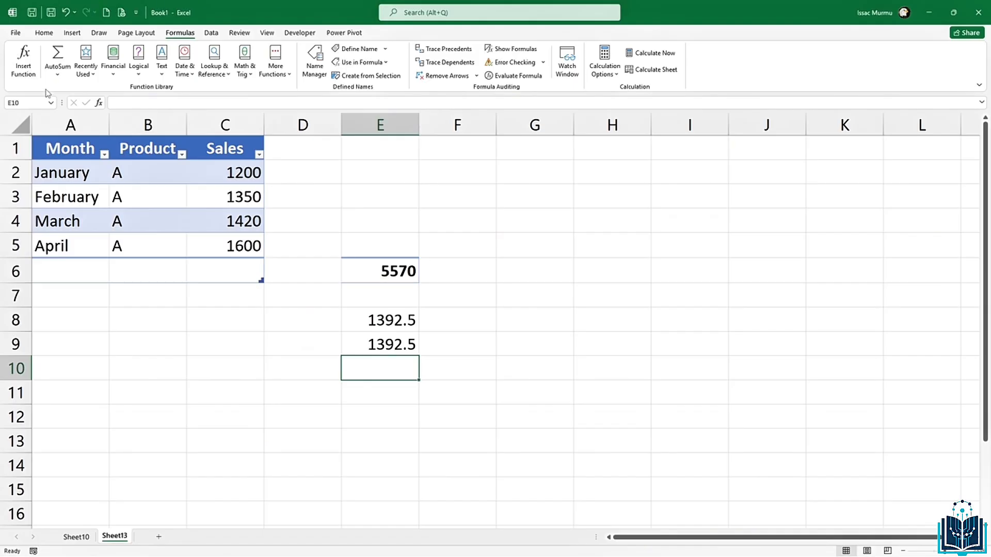
click(336, 388)
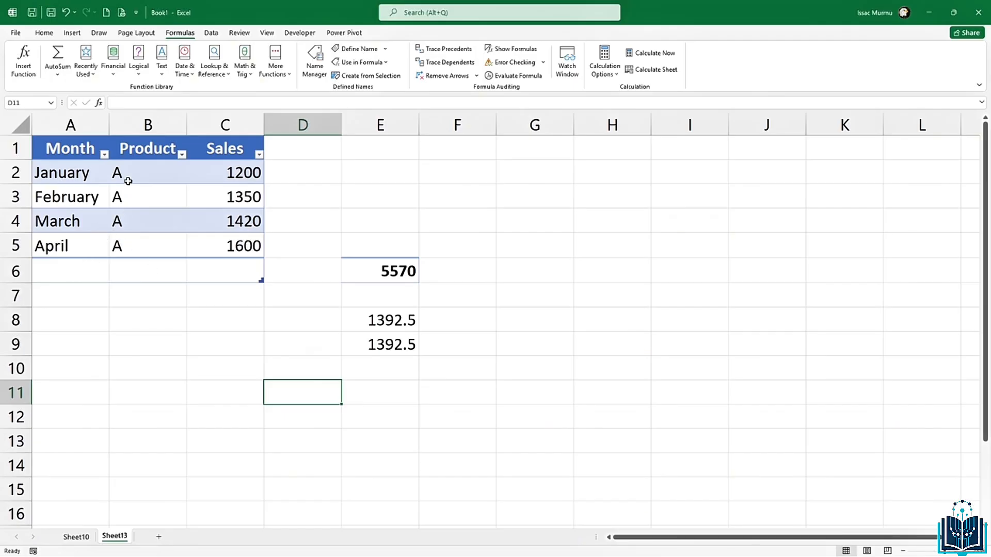
drag(129, 179, 128, 270)
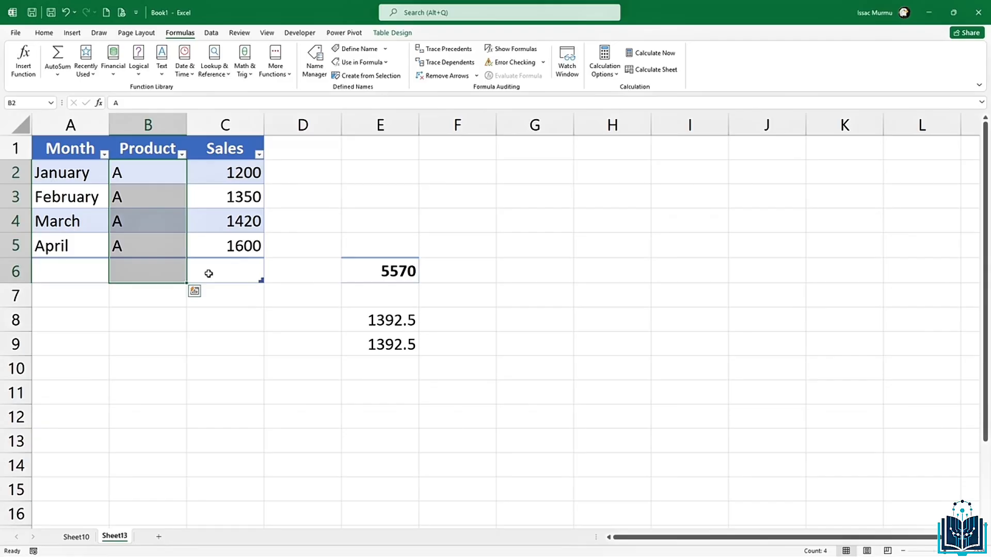
click(253, 276)
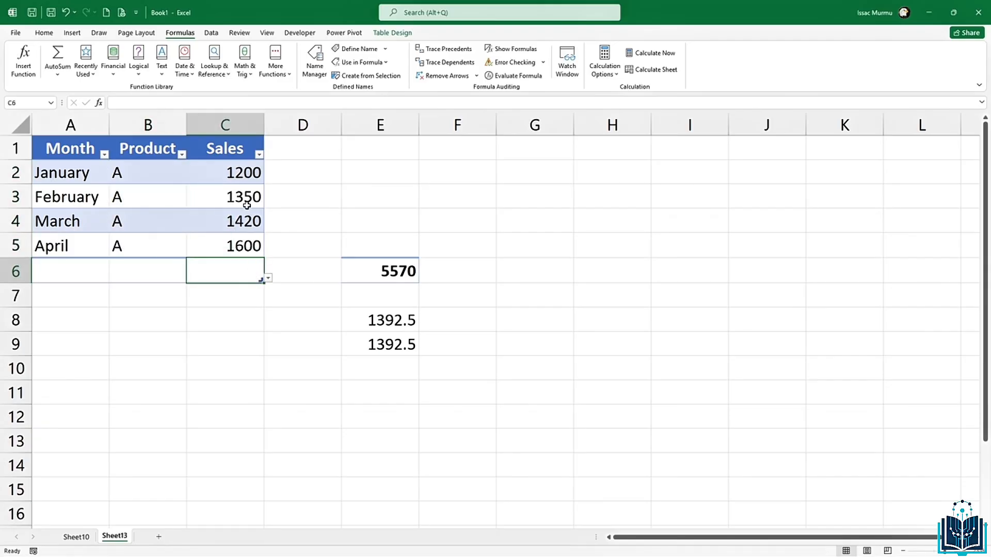
click(252, 324)
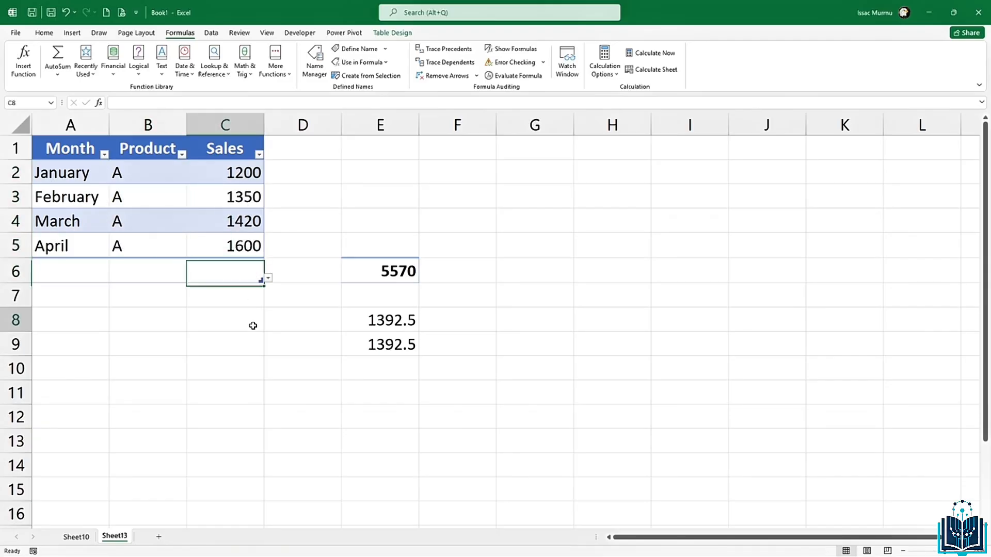
text(=aver)
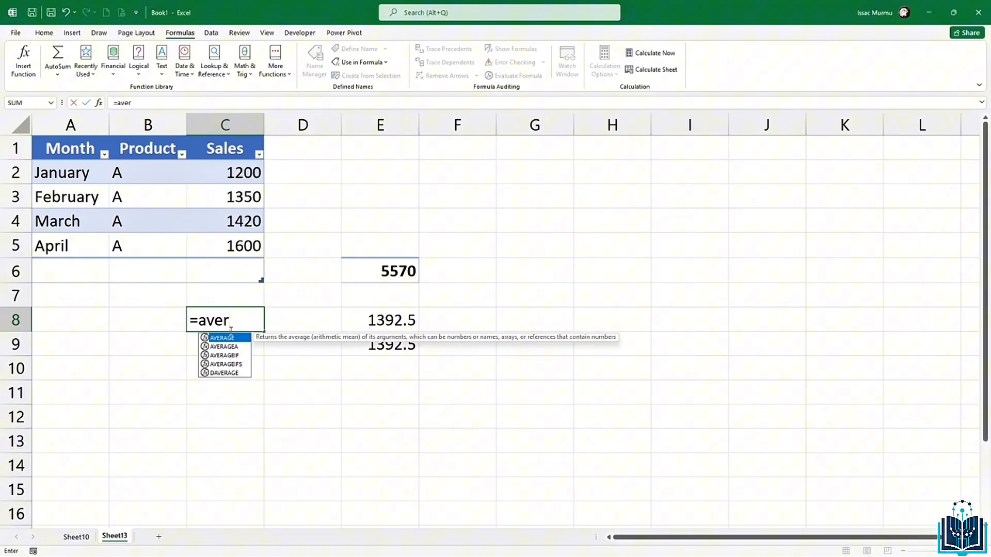
key(Tab)
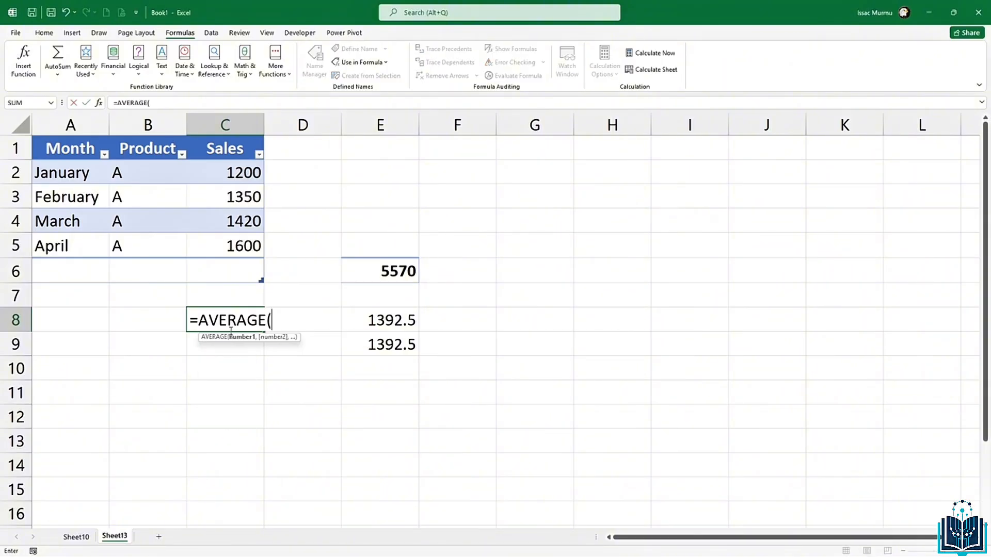
text(sak)
key(BackSpace)
key(BackSpace)
key(BackSpace)
key(BackSpace)
key(BackSpace)
key(BackSpace)
key(BackSpace)
key(BackSpace)
key(BackSpace)
key(BackSpace)
key(BackSpace)
key(BackSpace)
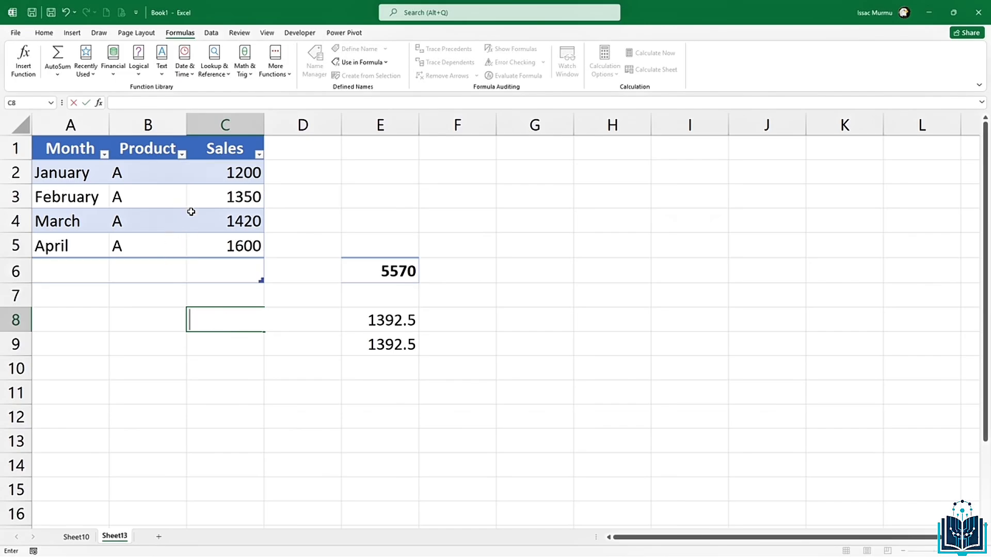
click(242, 352)
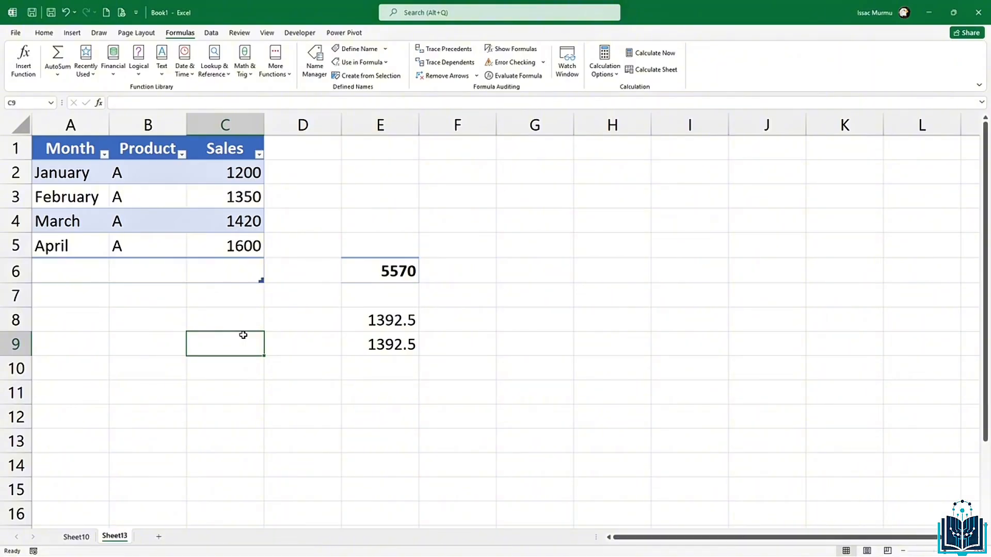
click(247, 397)
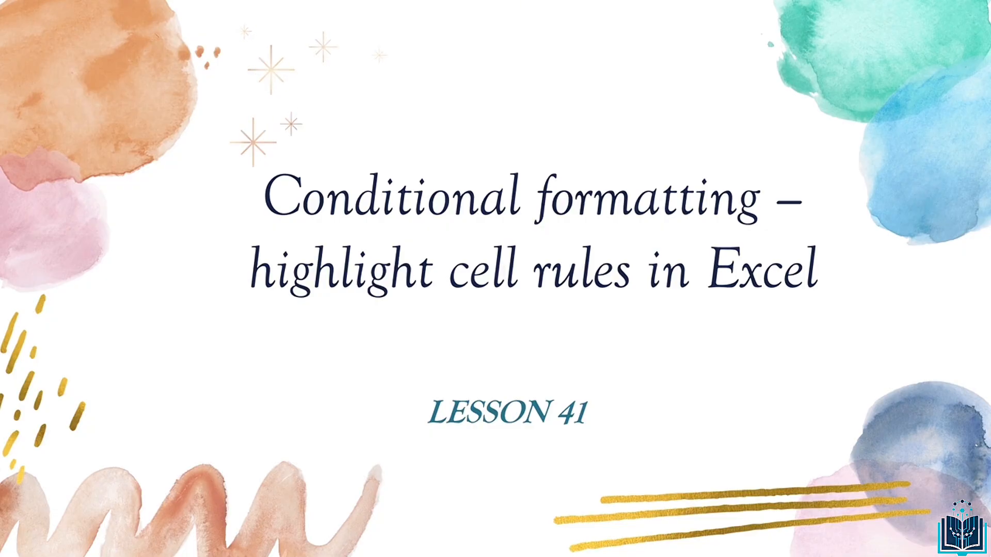
Step: Return to Excel showing Sheet14's Month, Sales, Expenses and Profit table
key(alt+Tab)
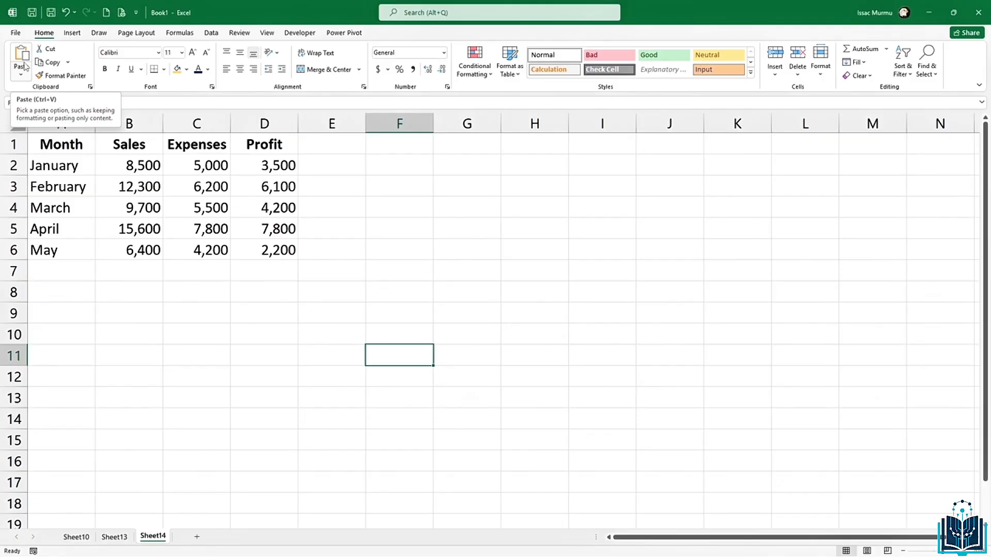
click(129, 123)
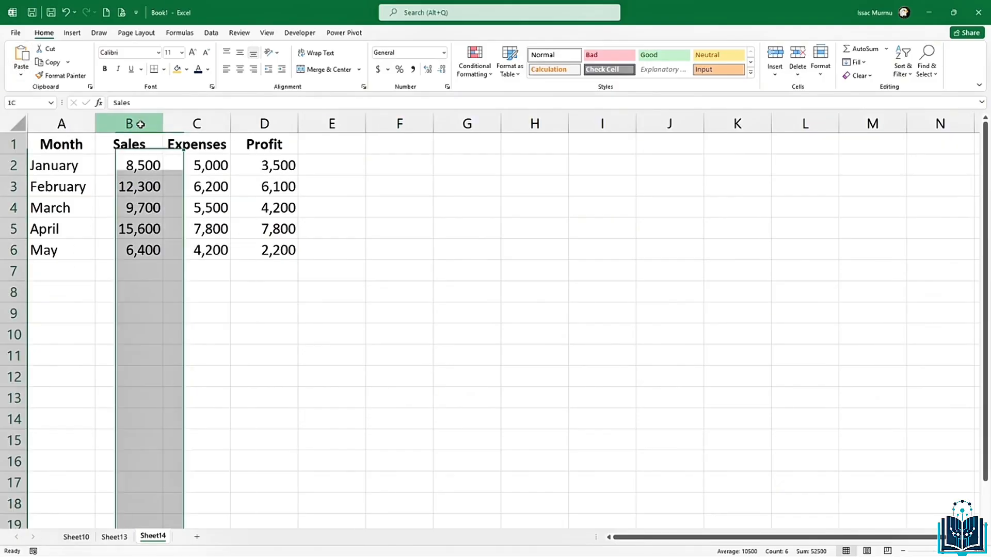
click(176, 162)
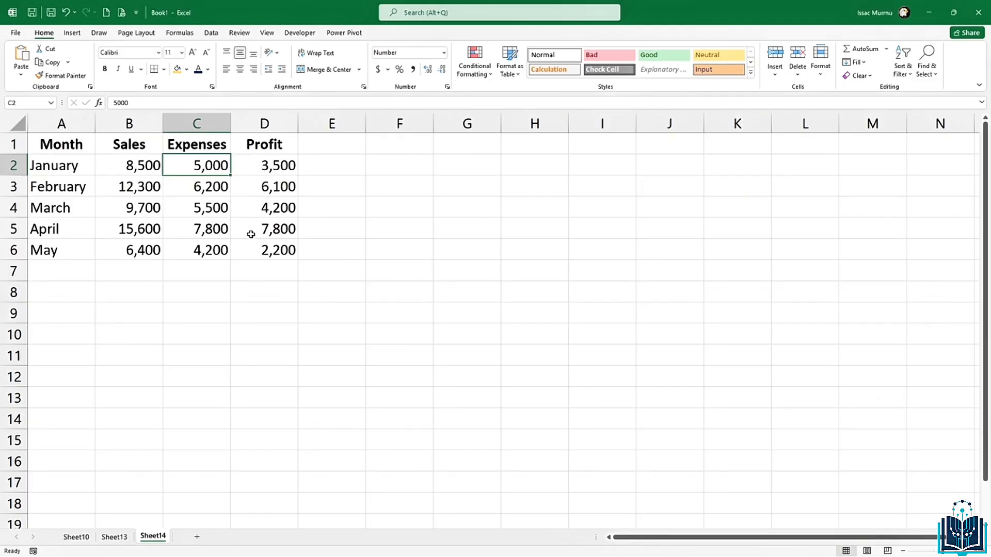
click(75, 150)
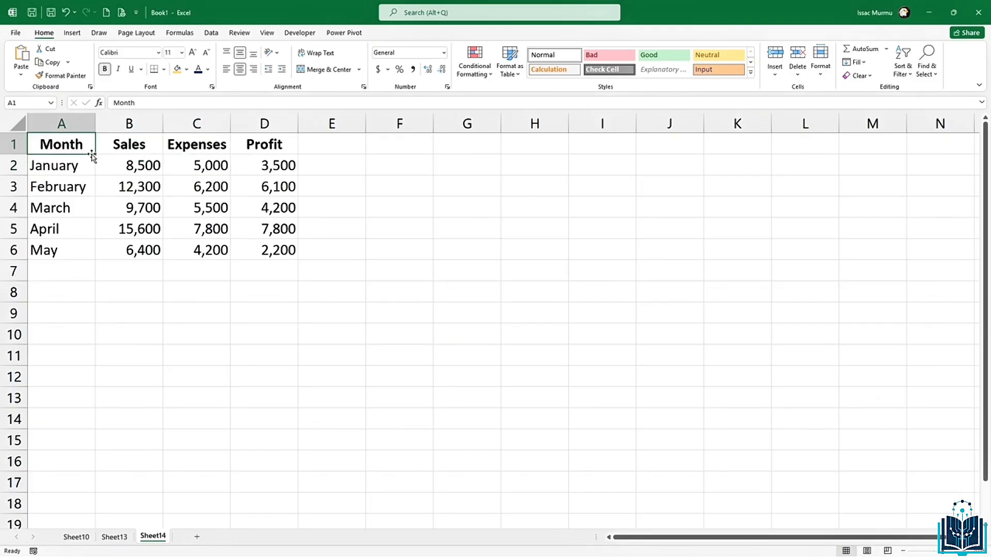
click(137, 148)
click(204, 148)
click(269, 147)
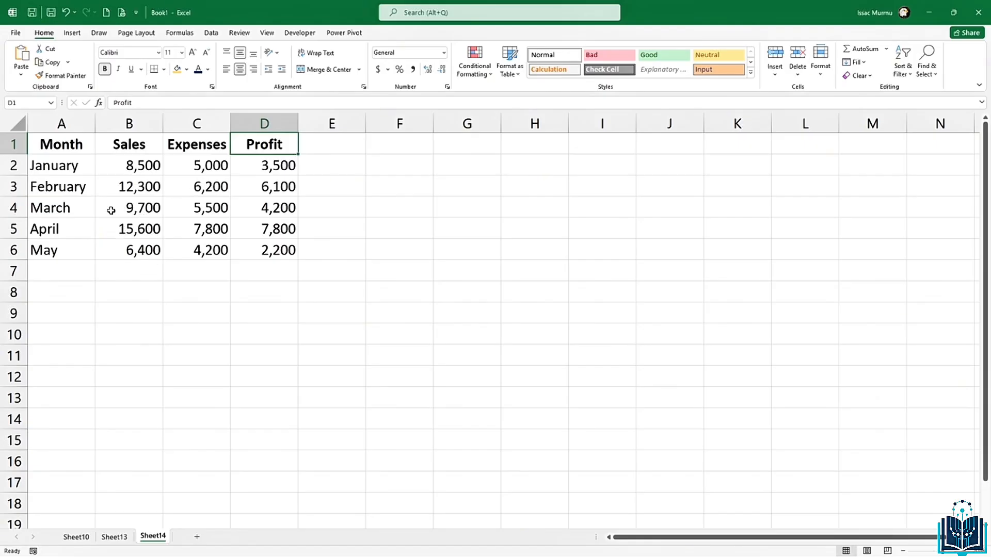
click(226, 203)
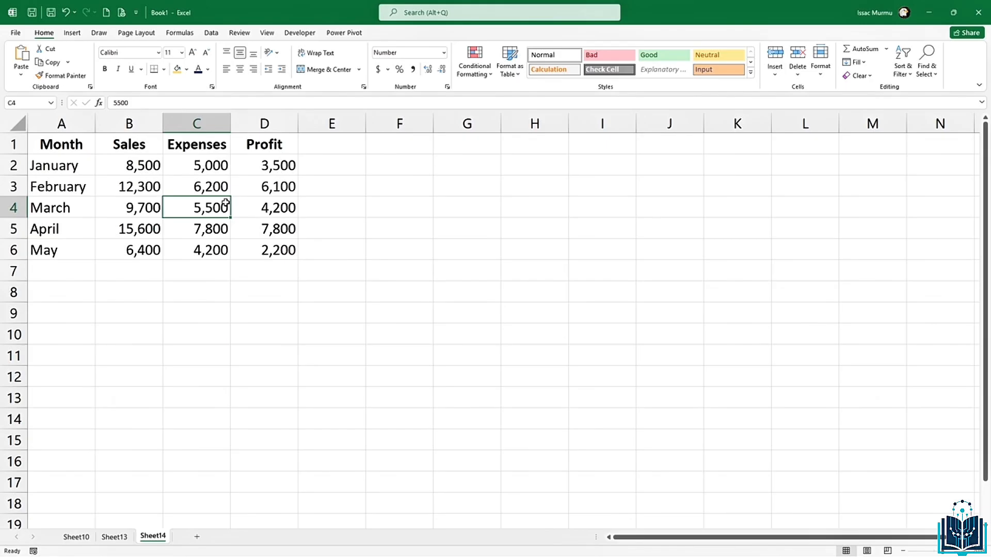
click(142, 124)
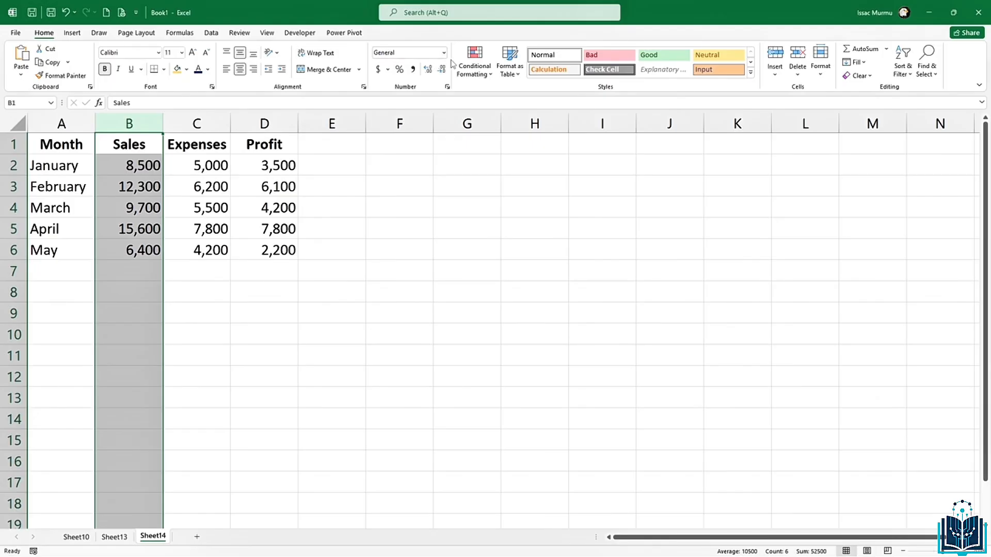
Step: Add a Greater Than 10000 rule on Sales with Light Red Fill with Dark Red Text
click(468, 68)
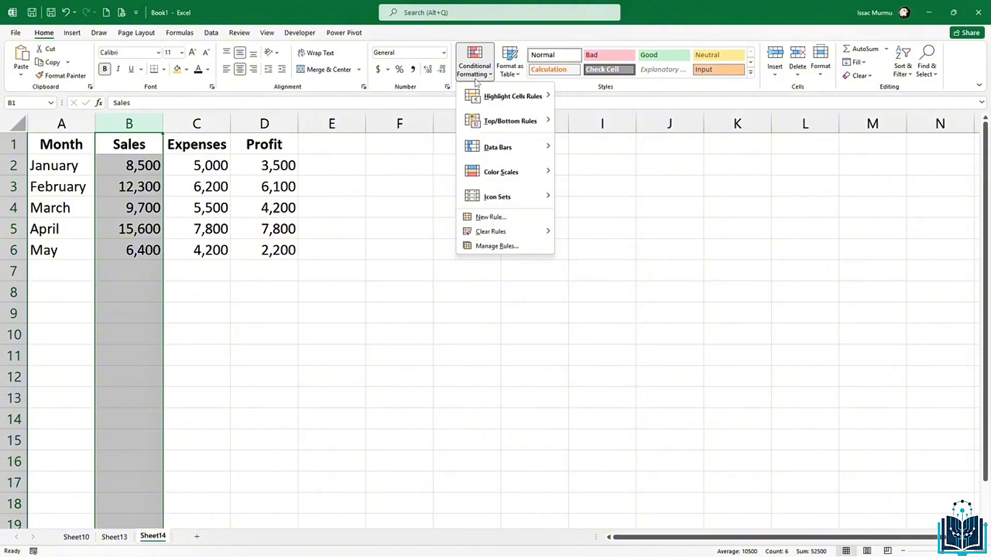
mouse_move(510, 94)
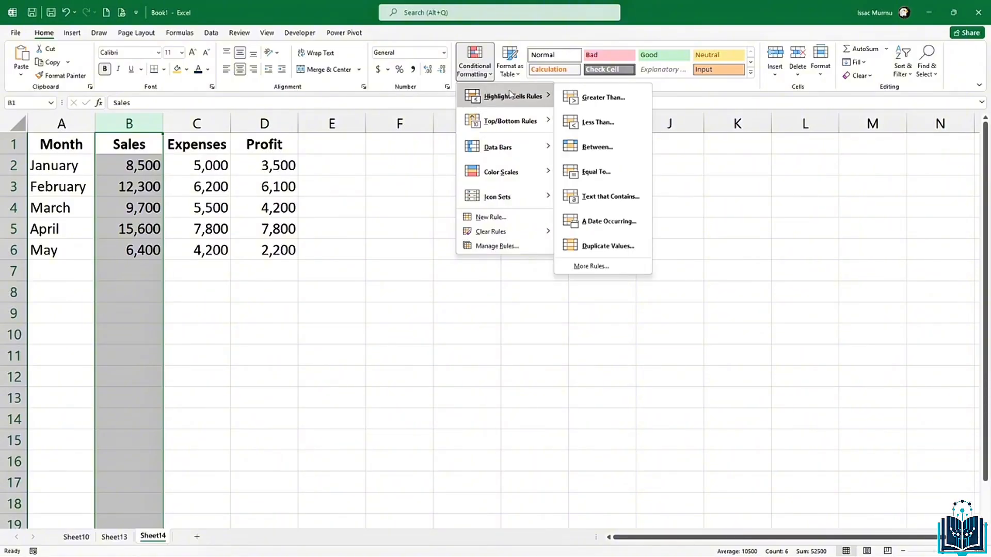
click(609, 103)
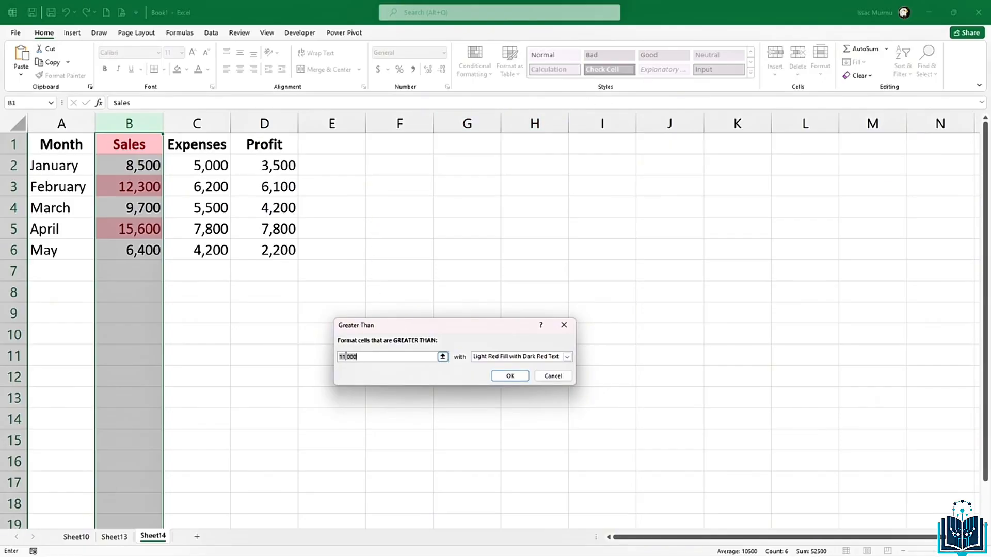
click(345, 357)
key(BackSpace)
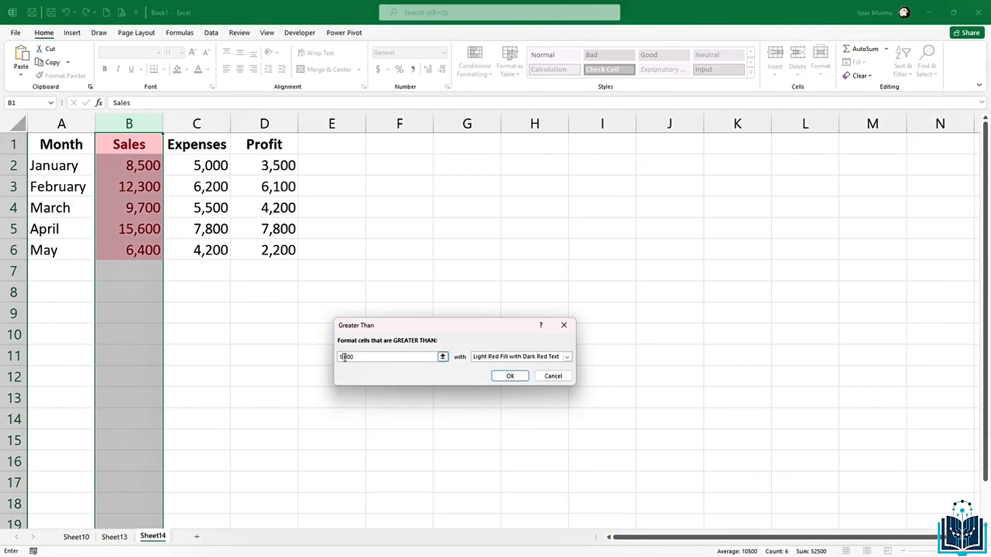
text(0)
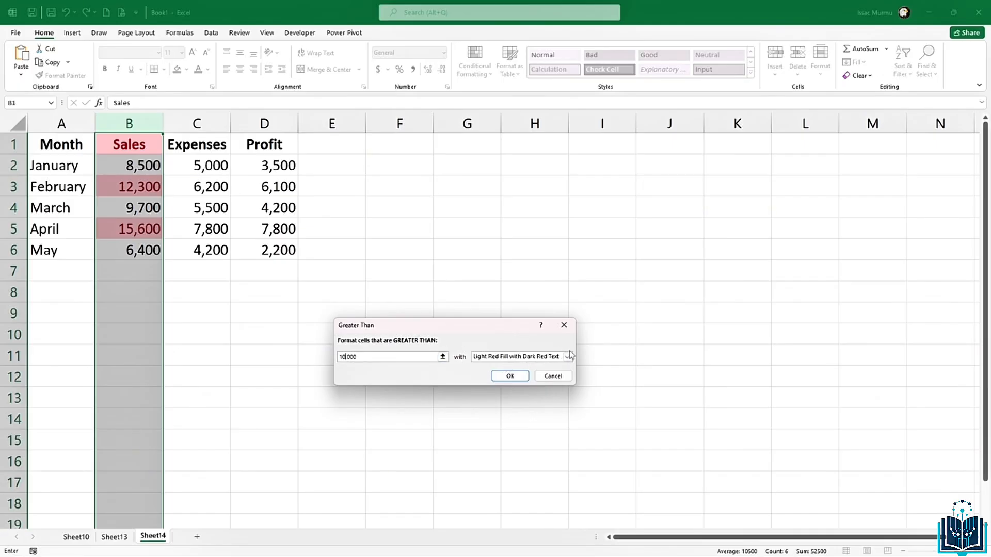
click(510, 376)
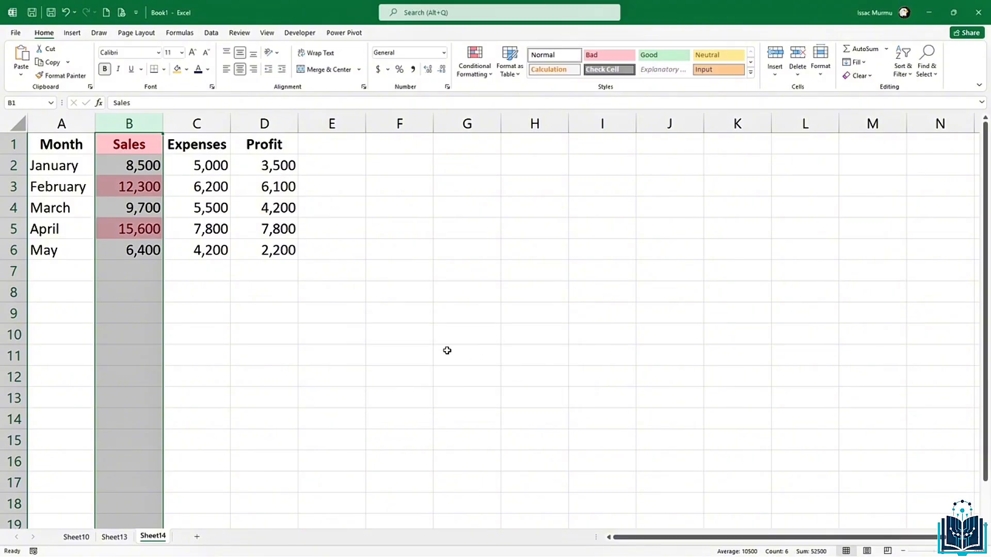
click(168, 273)
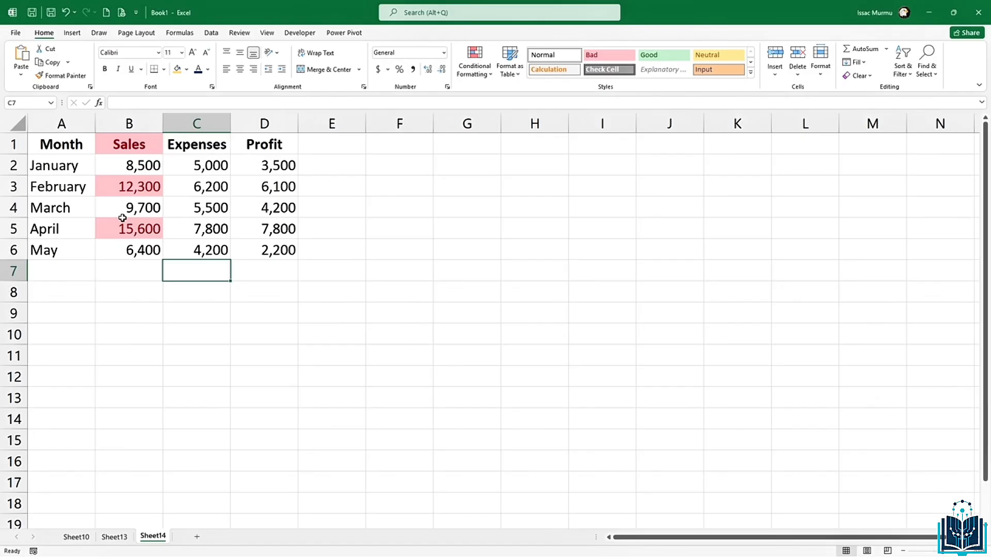
Step: Clear all conditional formatting rules from the entire sheet
click(155, 285)
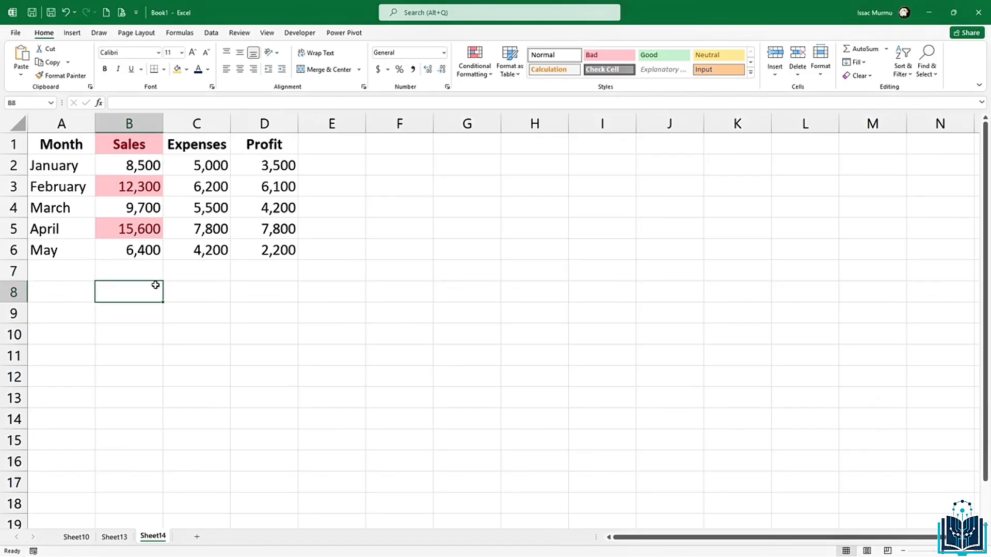
click(211, 317)
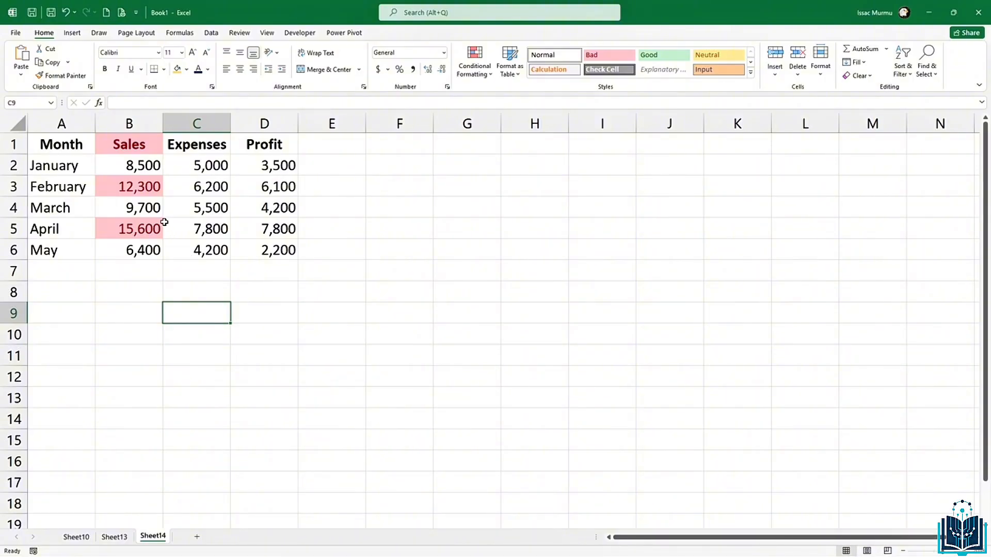
click(185, 189)
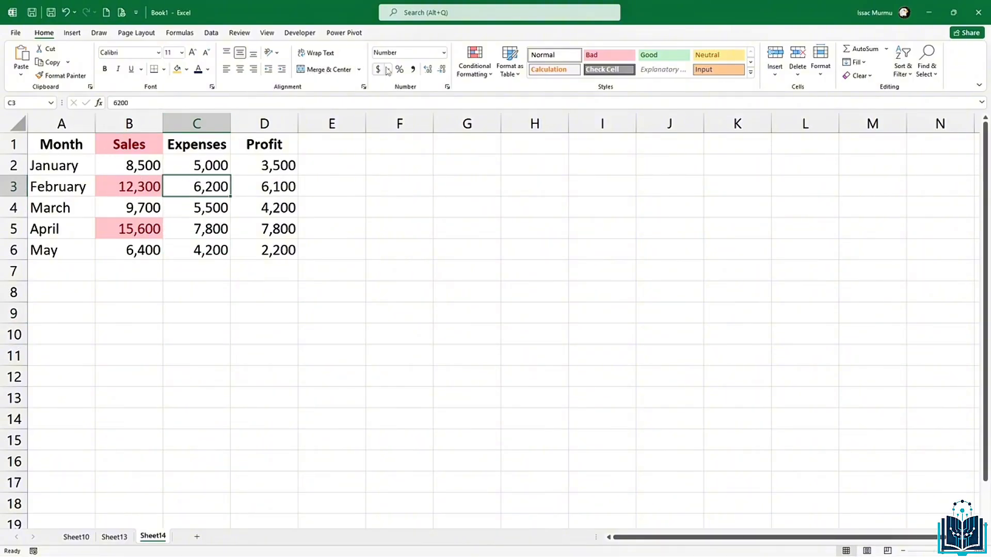
click(462, 70)
mouse_move(492, 235)
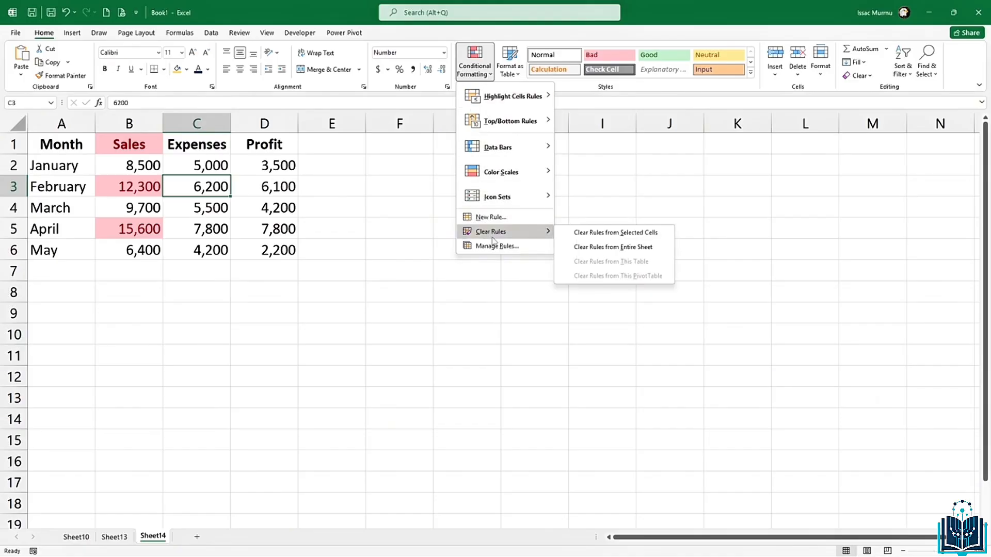
click(592, 251)
Step: Add a Less Than 7000 light red rule to Sales B2:B6, marking only May's 6,400
click(130, 203)
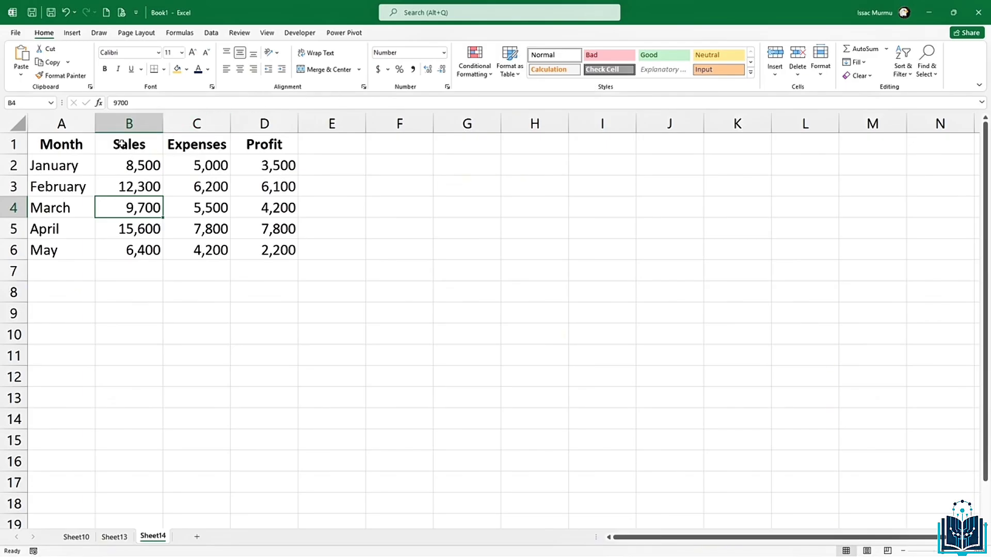
drag(131, 159, 139, 252)
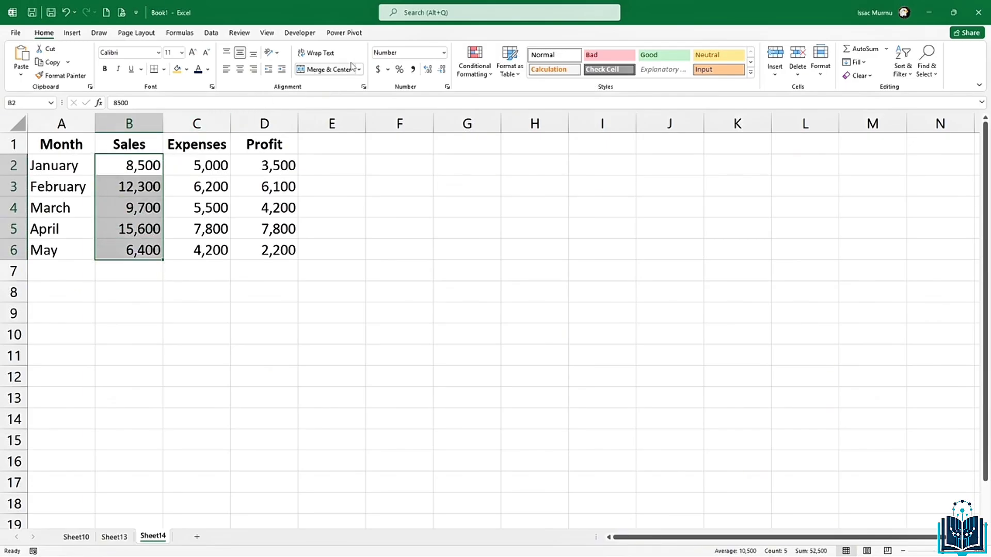
click(485, 65)
mouse_move(489, 101)
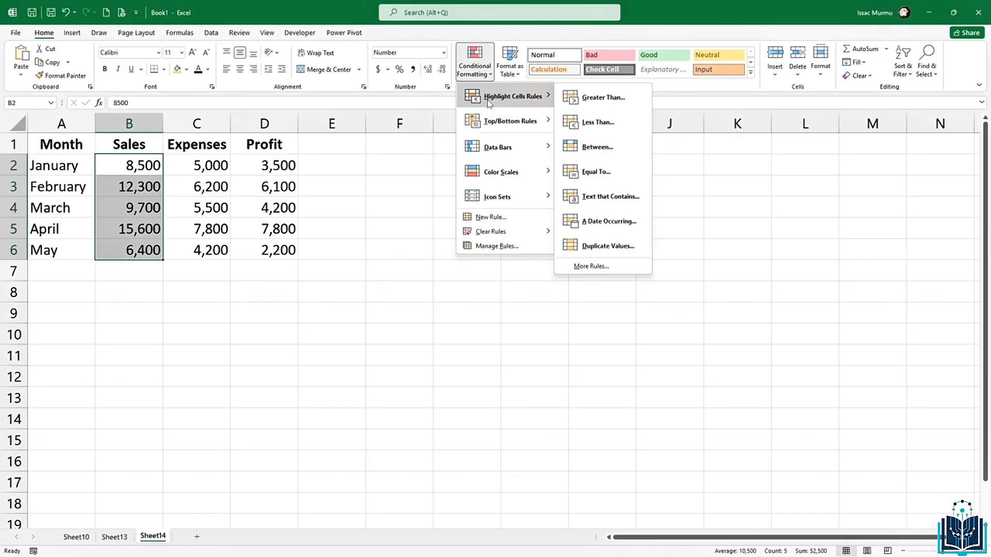
click(588, 122)
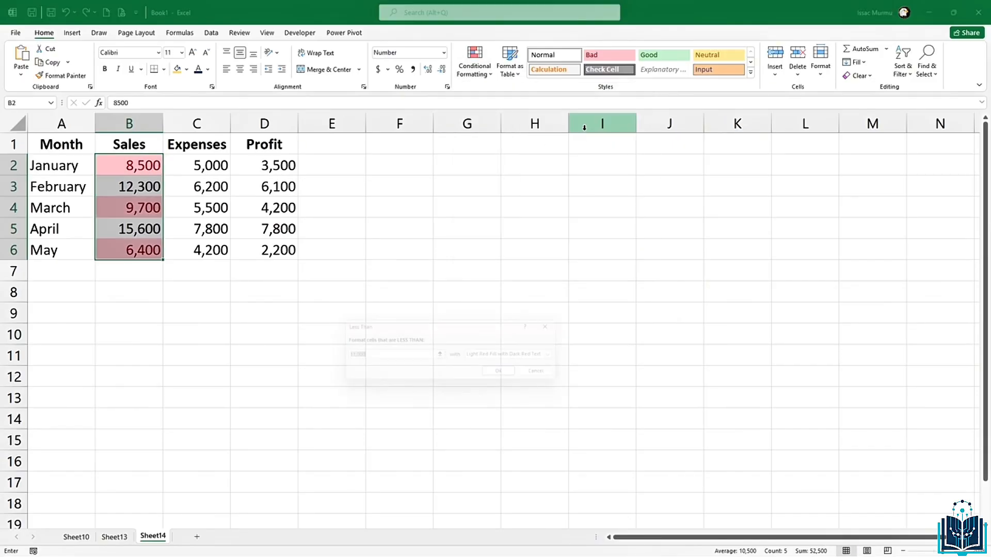
click(338, 357)
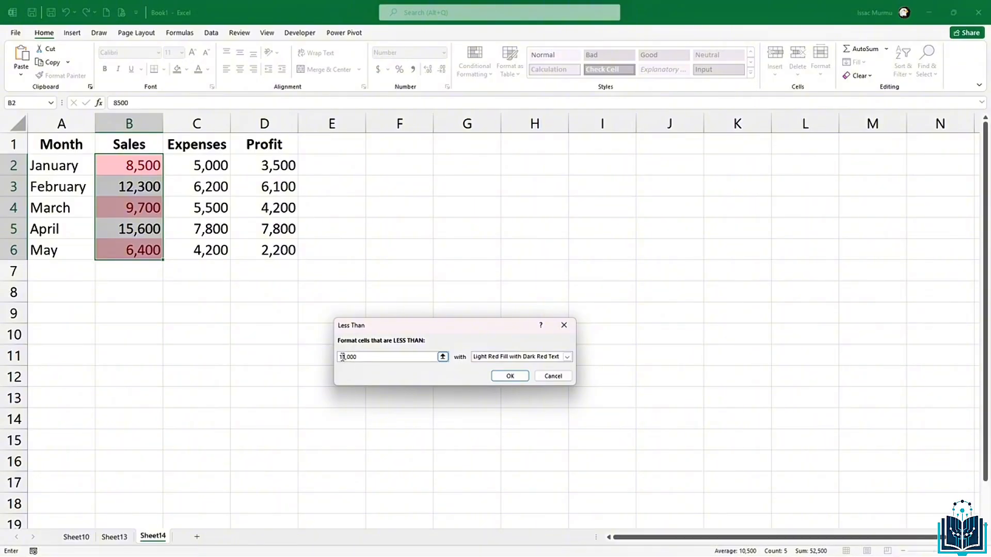
key(Delete)
key(Delete)
text(7)
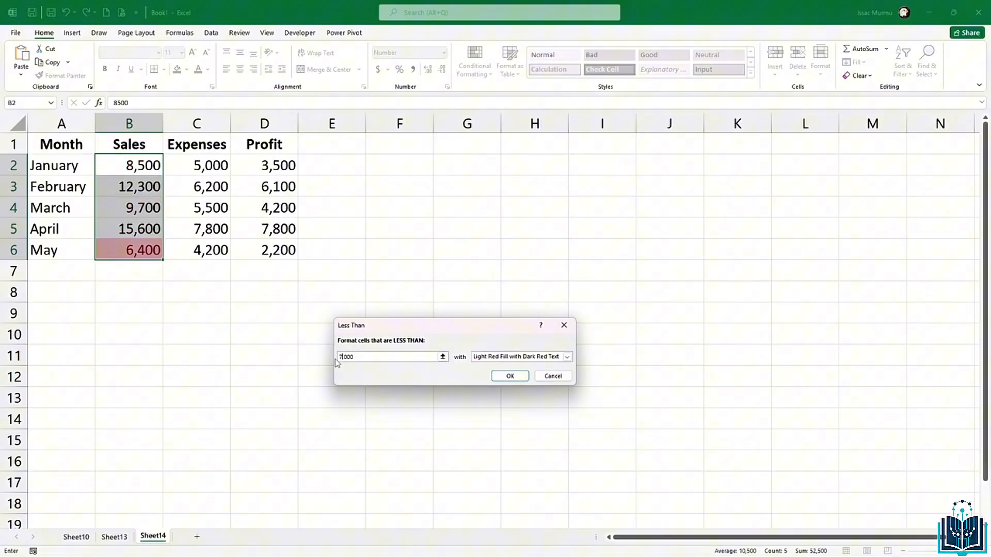
click(510, 377)
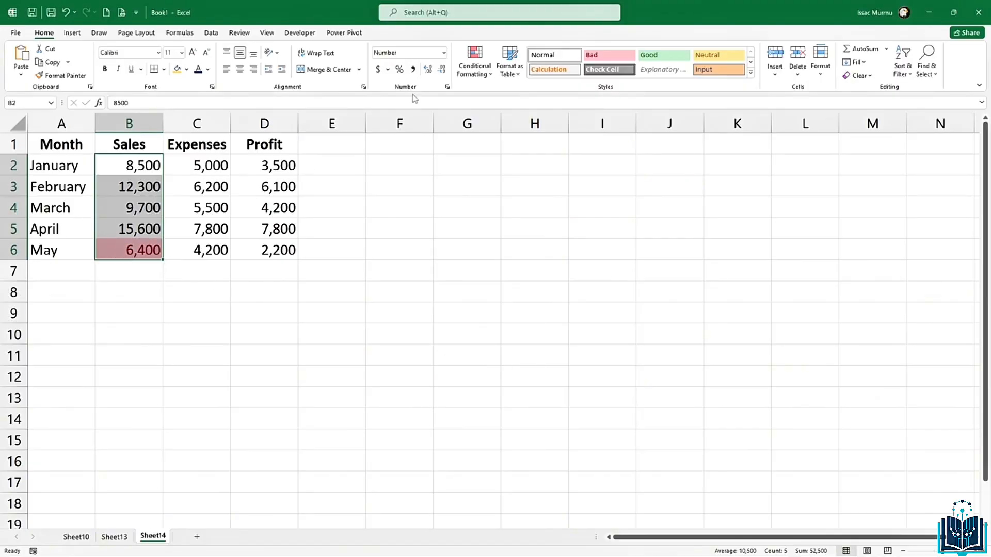
click(474, 72)
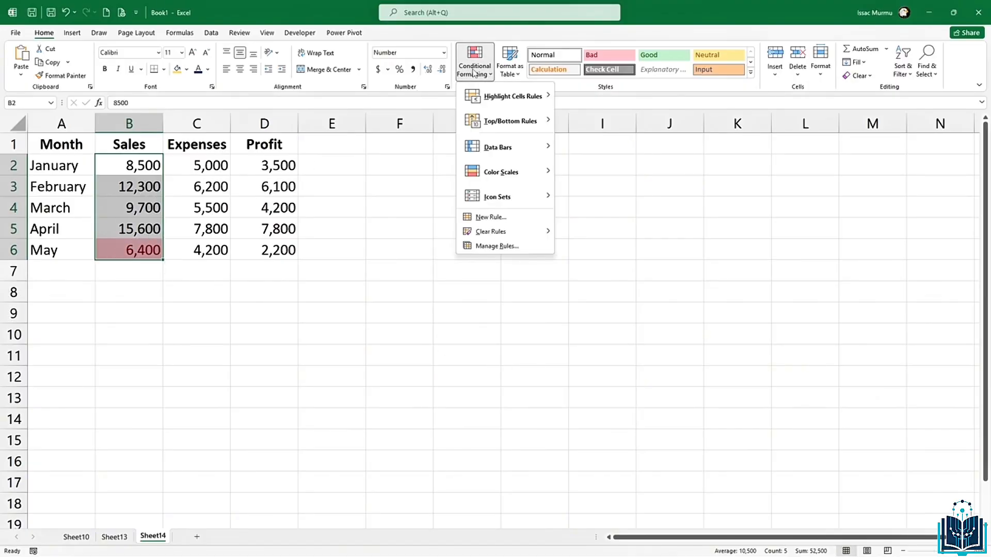
Step: Add a Between 8000 and 10000 rule with Yellow Fill with Dark Yellow Text
mouse_move(511, 97)
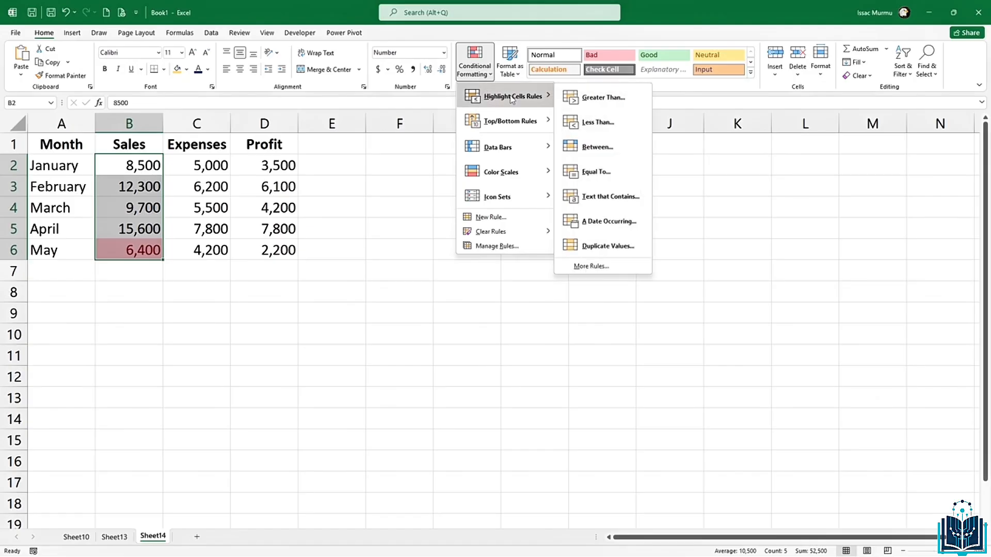
click(597, 148)
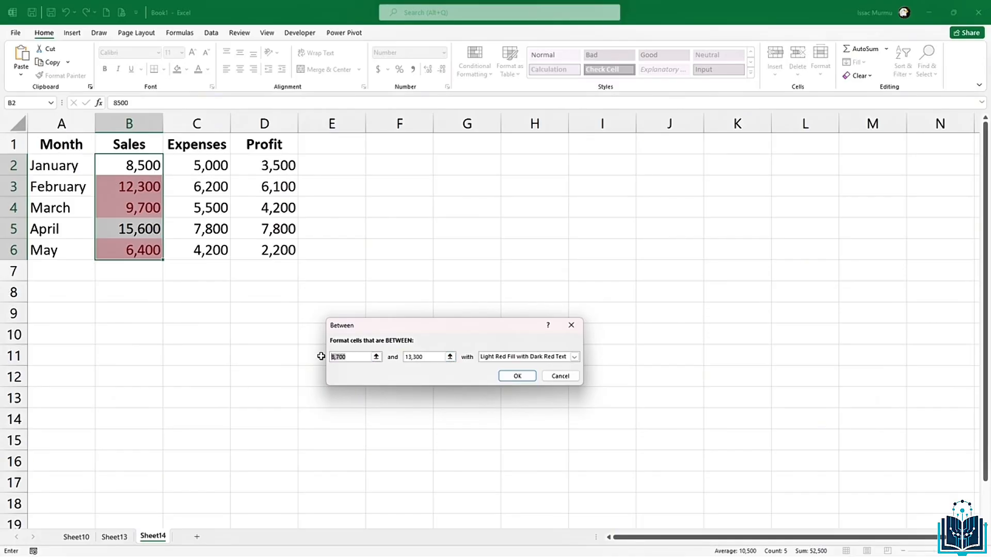
text(8000)
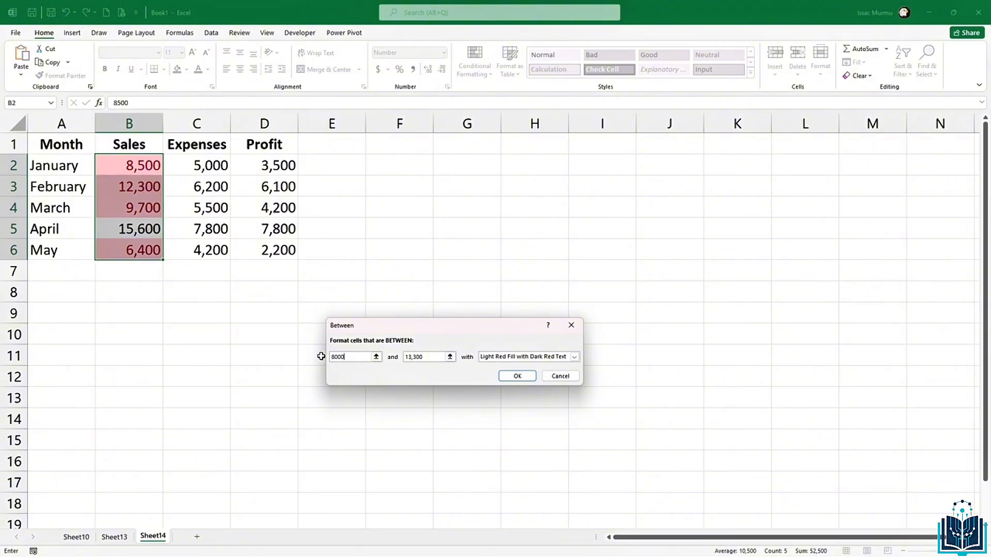
drag(432, 356, 396, 361)
text(1)
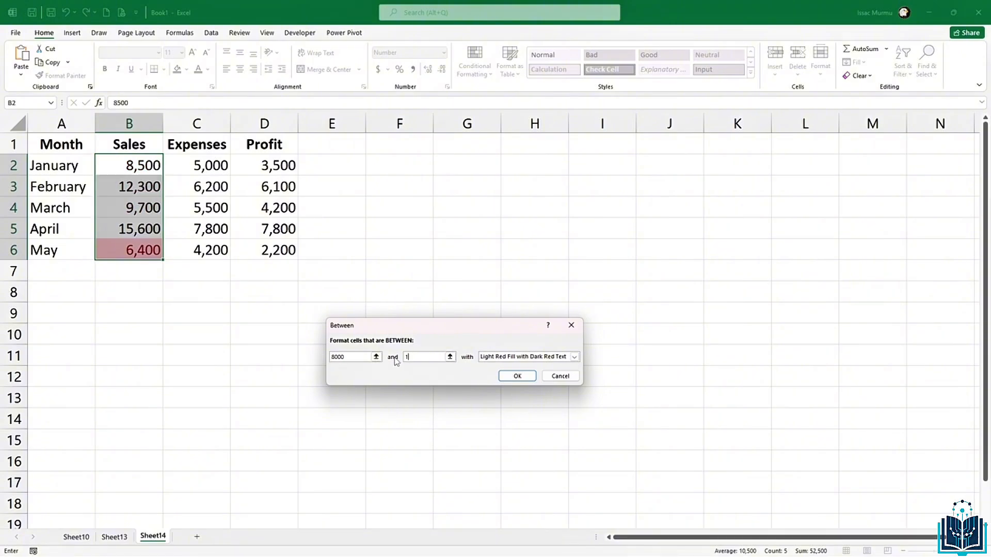
text(000)
text(0)
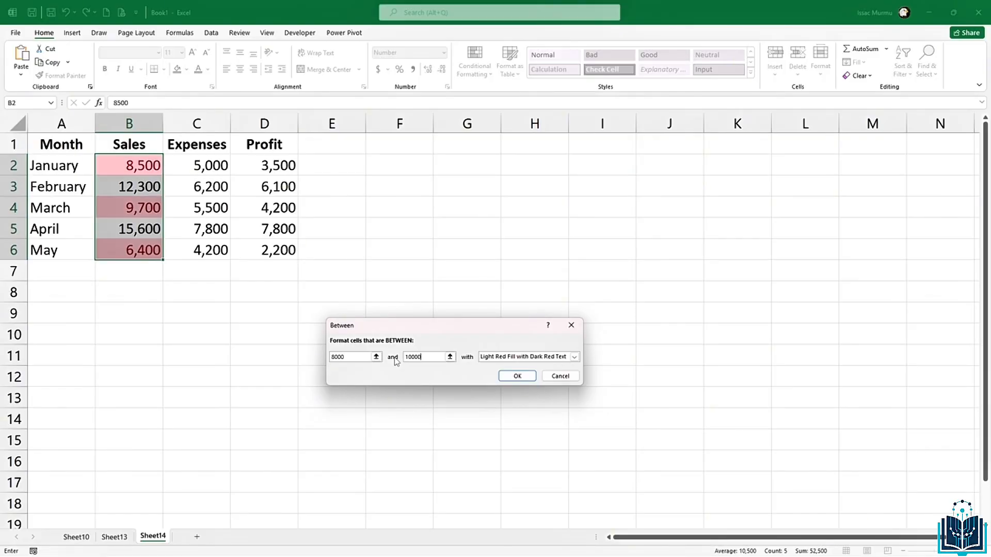
click(575, 357)
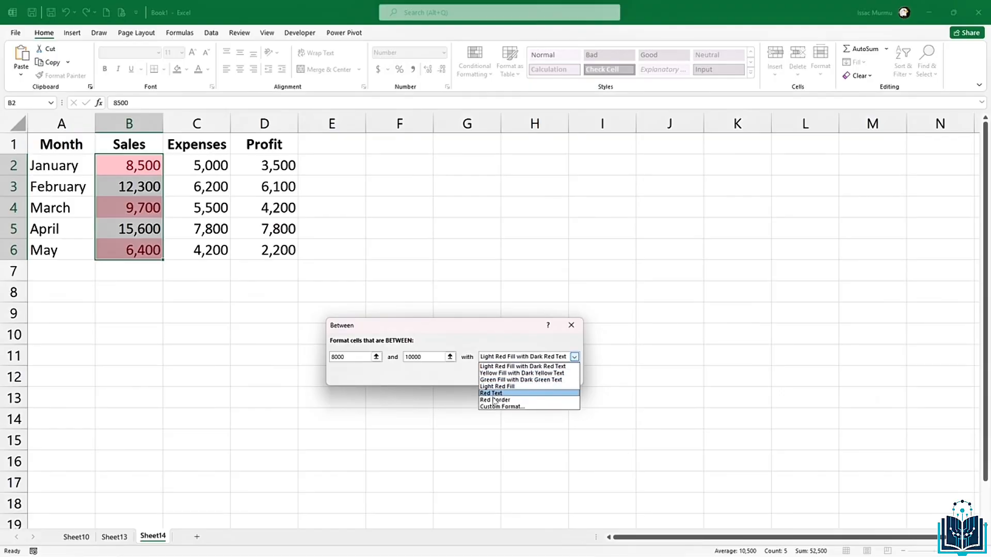
click(499, 373)
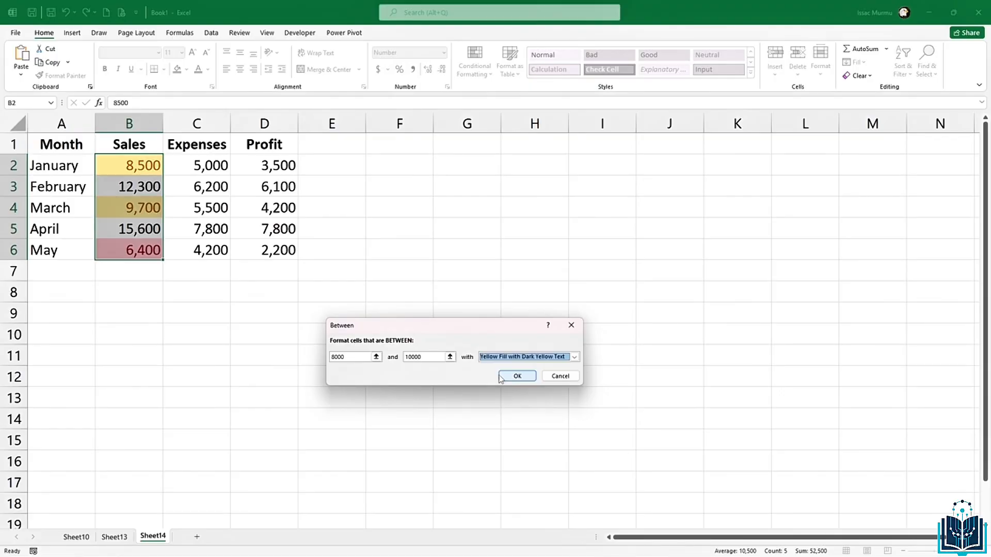
click(511, 376)
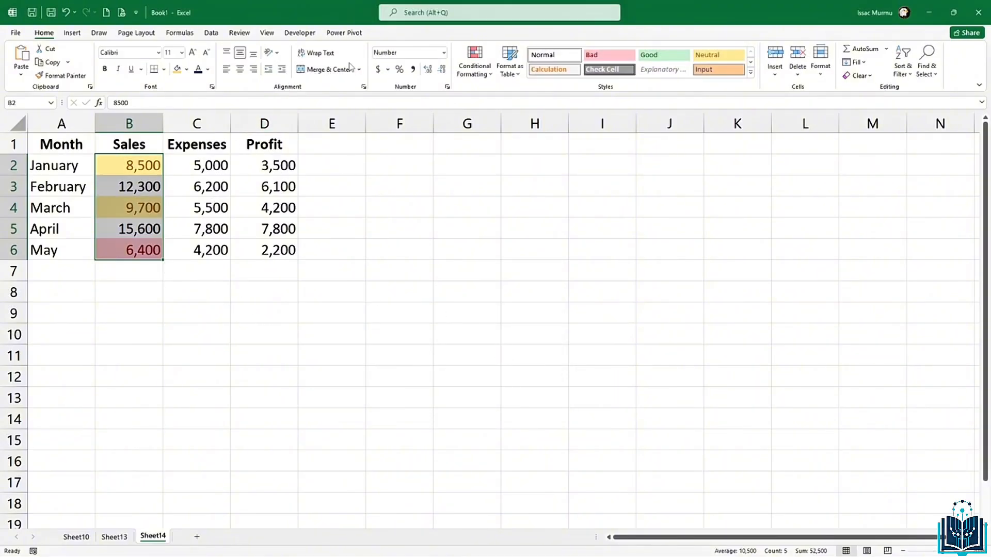
Step: Select the Expenses values C2:C6 and start a Highlight Cells Equal To rule
click(476, 77)
mouse_move(513, 96)
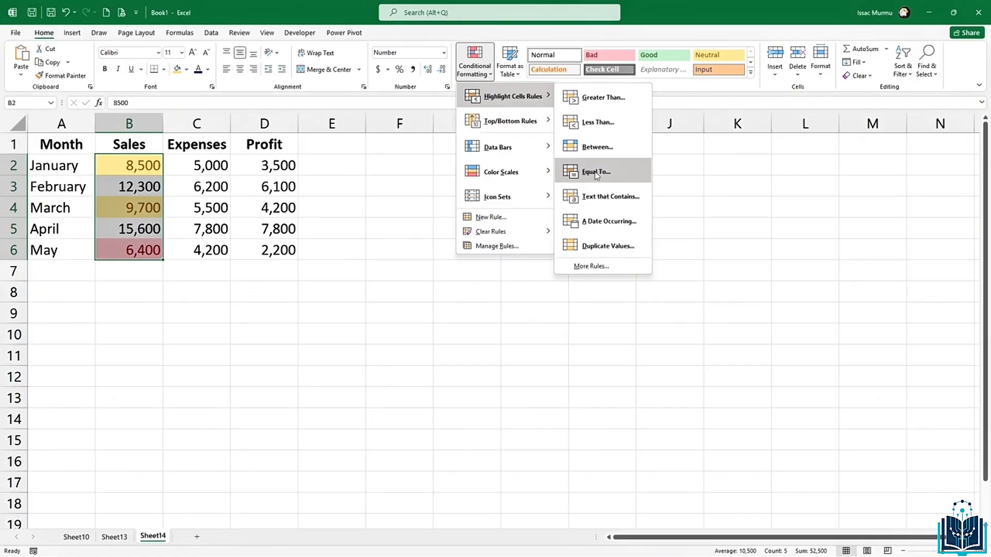
key(Escape)
key(Escape)
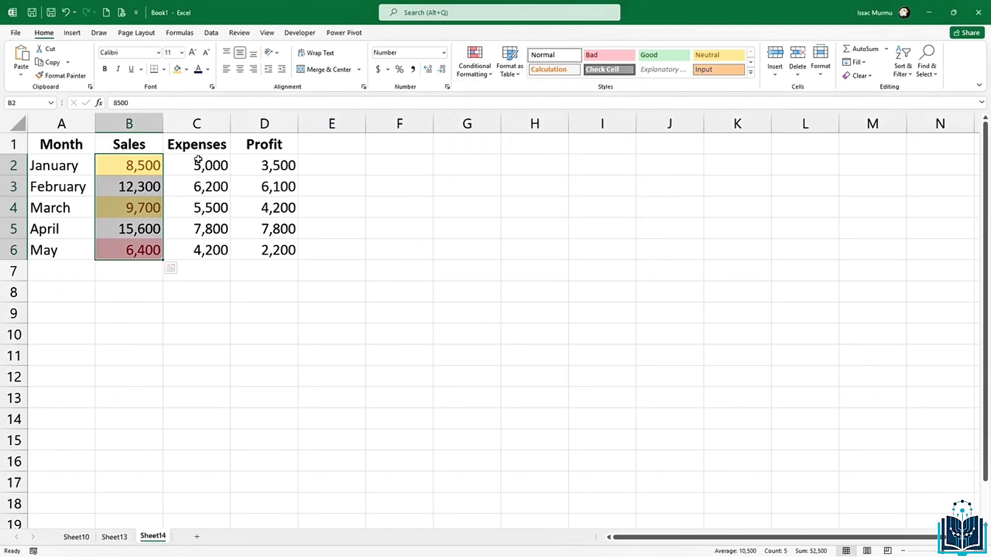
drag(198, 164, 204, 252)
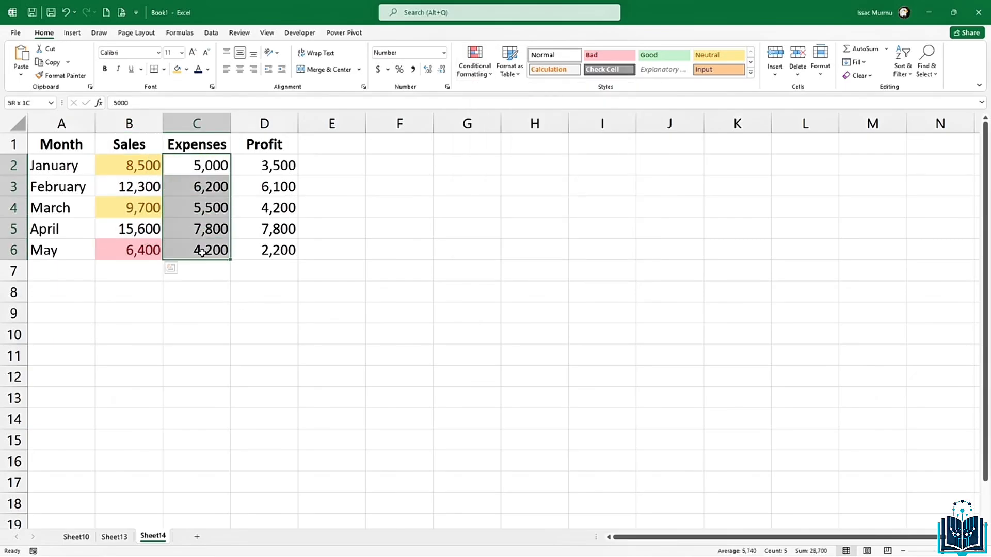
click(481, 75)
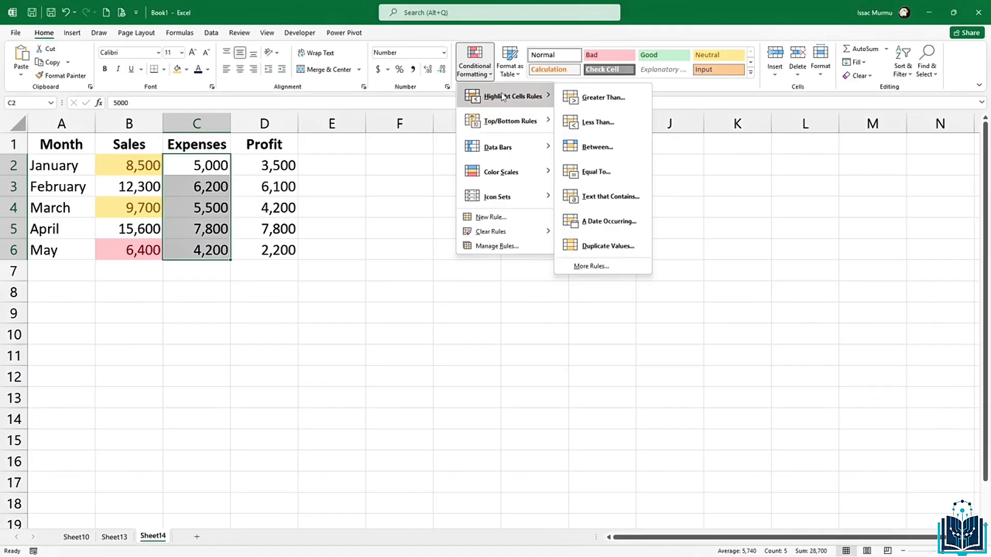
click(596, 173)
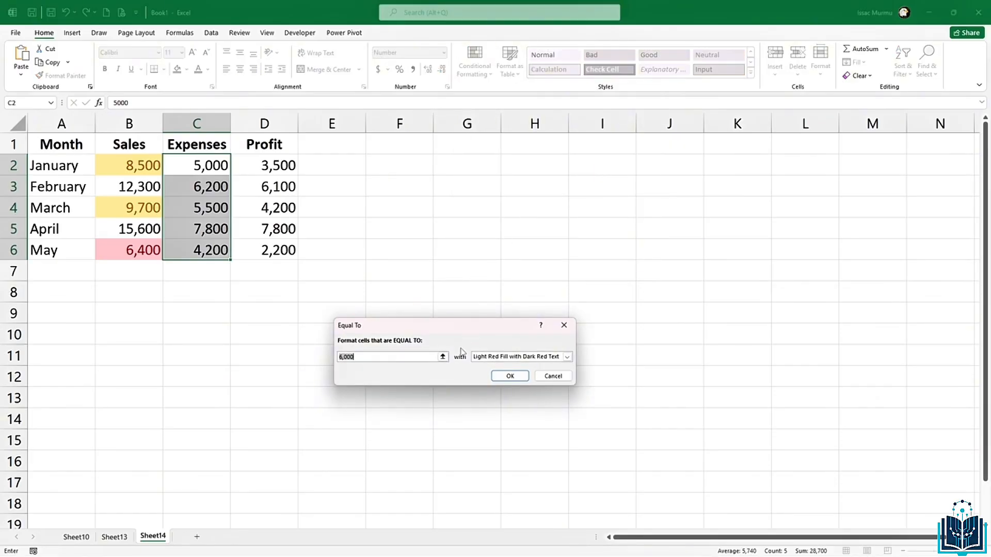
Step: Set the rule value to 5,000 with light red fill and dark red text
click(344, 355)
key(BackSpace)
key(BackSpace)
text(5)
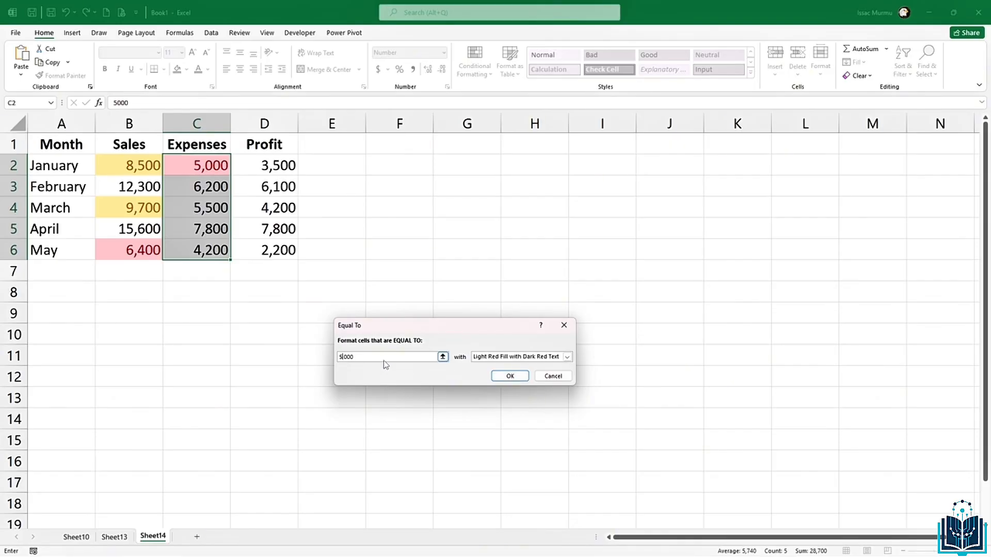
click(510, 375)
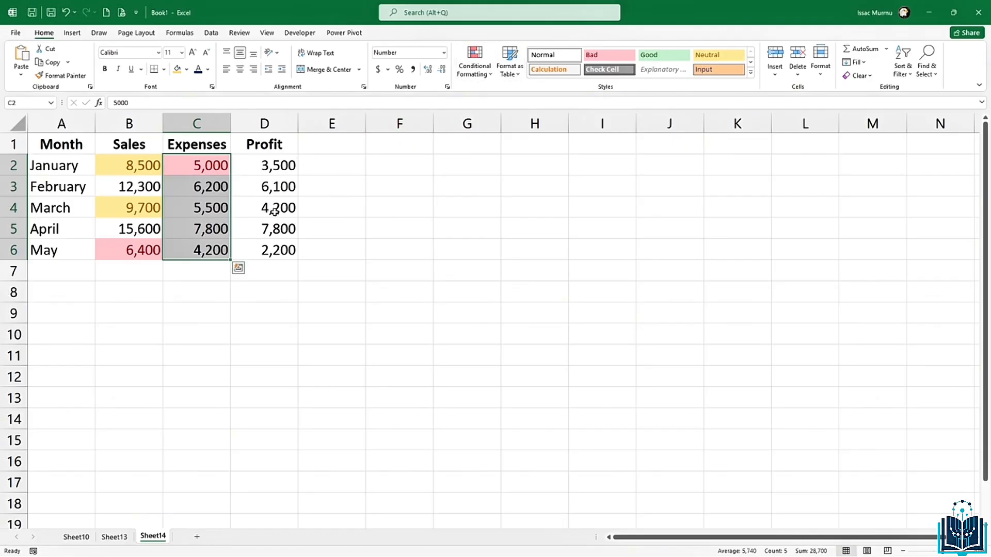
click(253, 204)
click(465, 74)
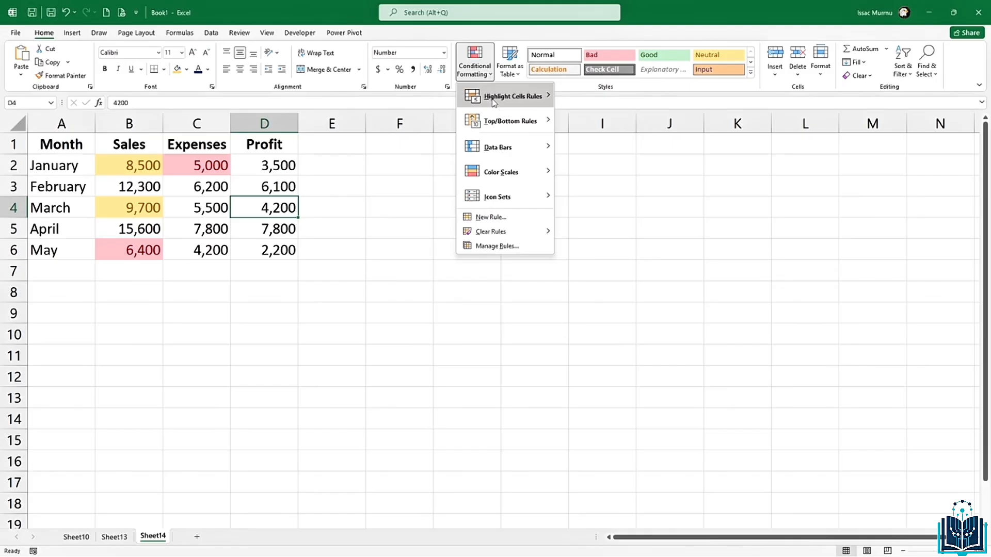
Step: Dismiss the Highlight Cells Rules menu, leaving Profit cell D4 unformatted
mouse_move(493, 103)
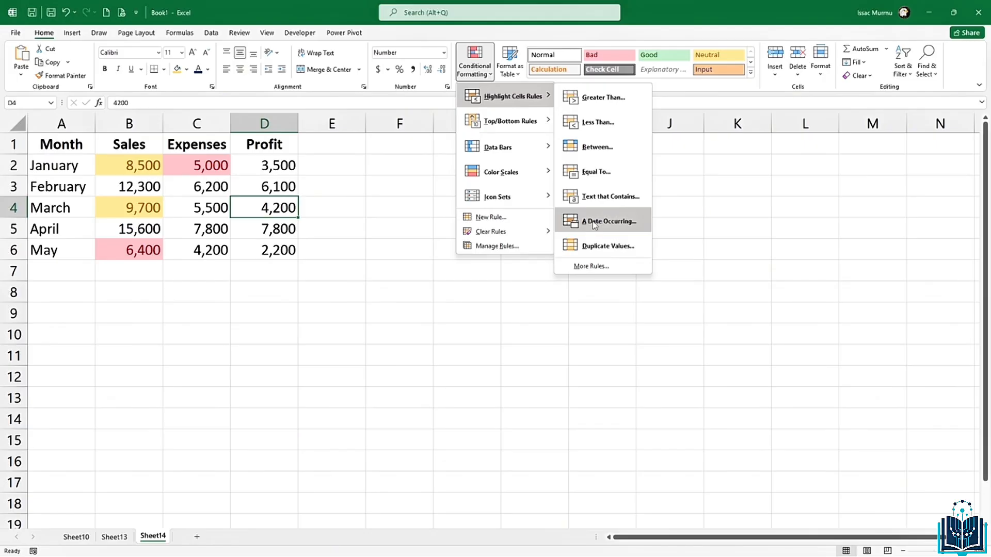
click(577, 311)
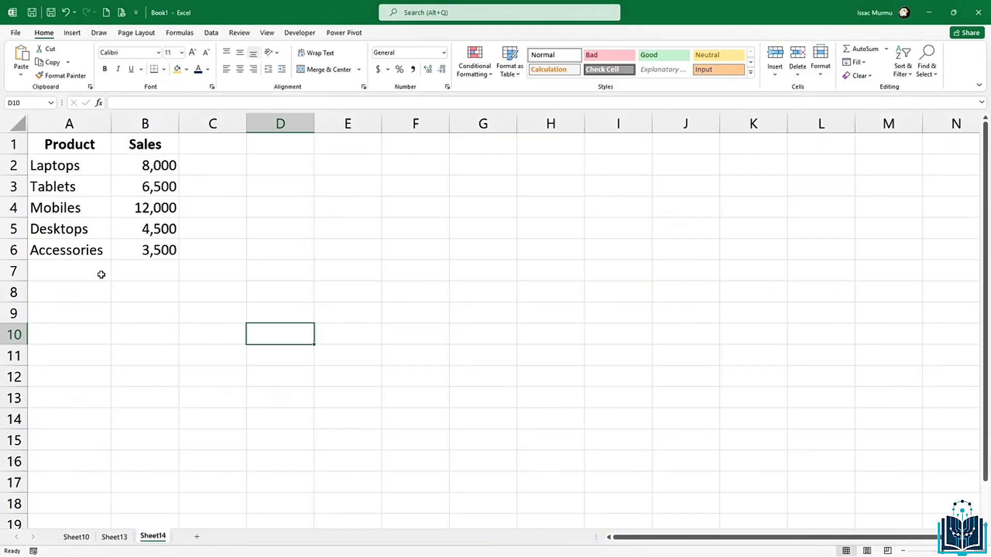
Step: Step through the product cells Laptops, Tablets, Mobiles, Desktops and Accessories
click(67, 166)
click(75, 187)
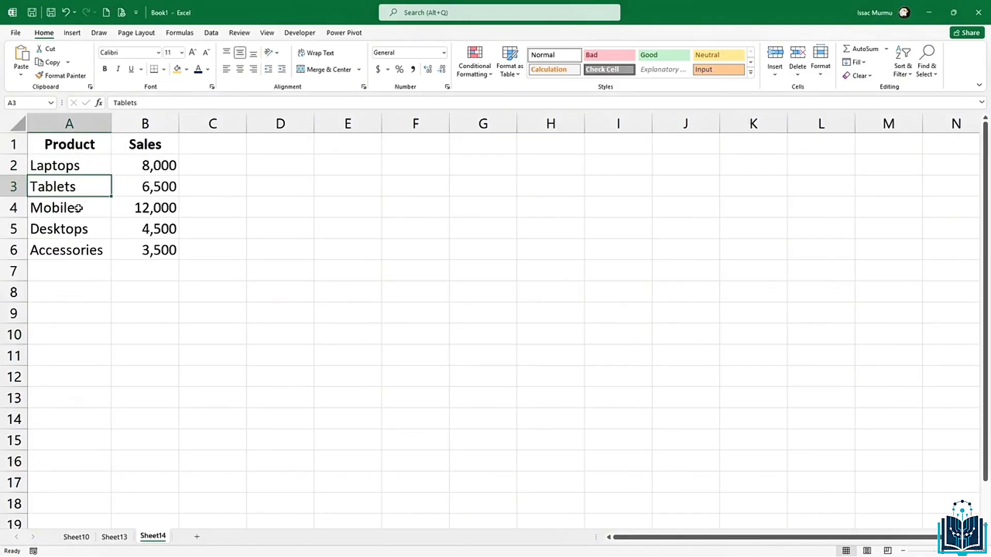
click(78, 209)
click(79, 228)
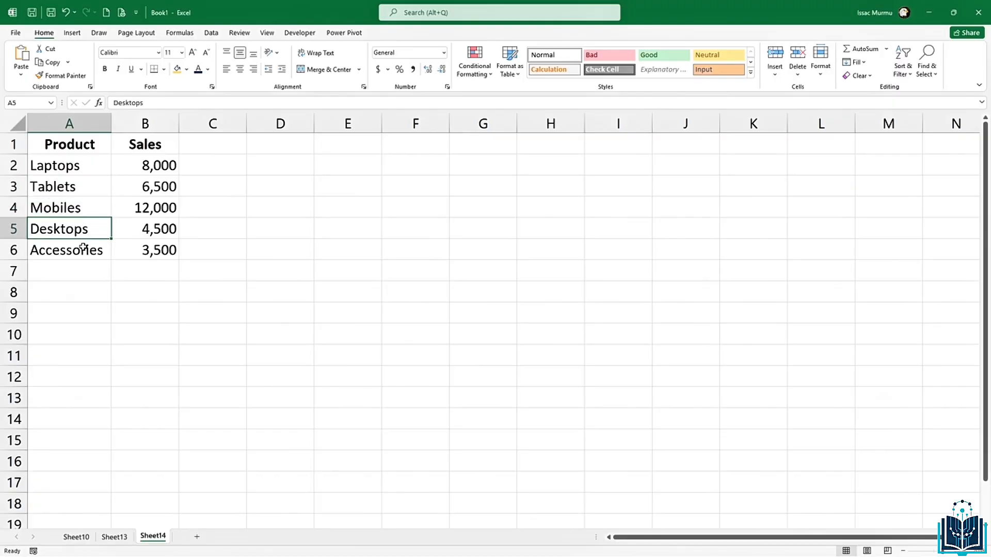
click(83, 248)
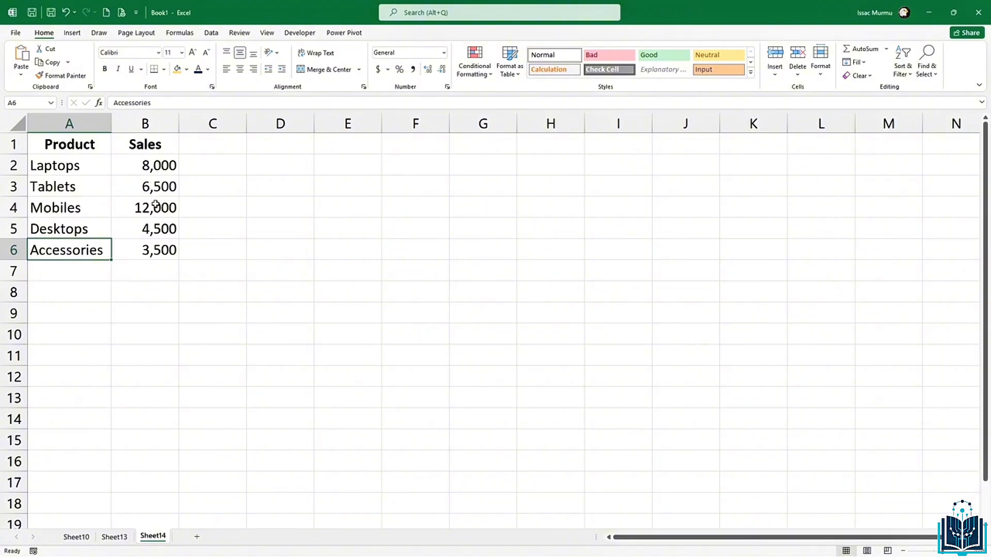
Step: Enter the label 'Column' in cell E1
click(203, 213)
click(332, 157)
click(334, 150)
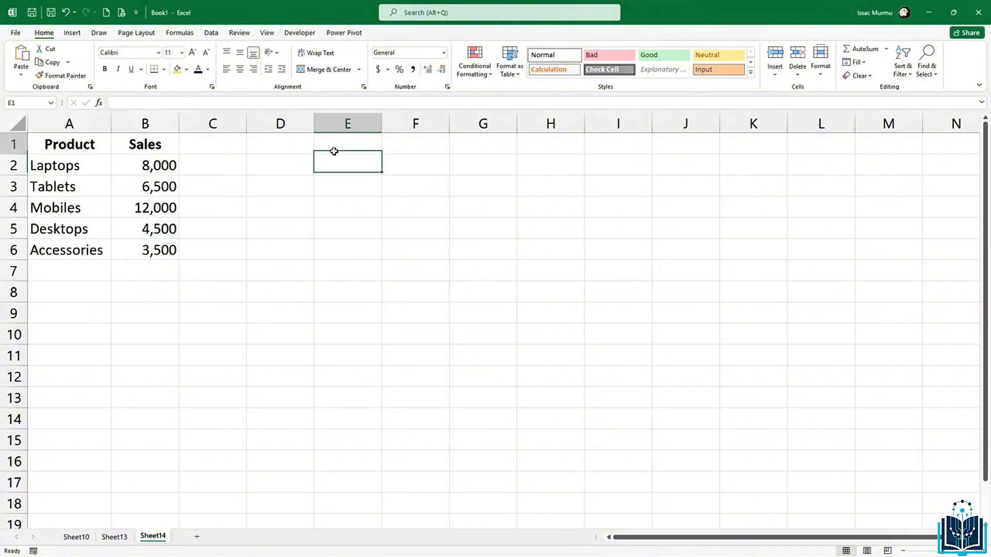
text(clk)
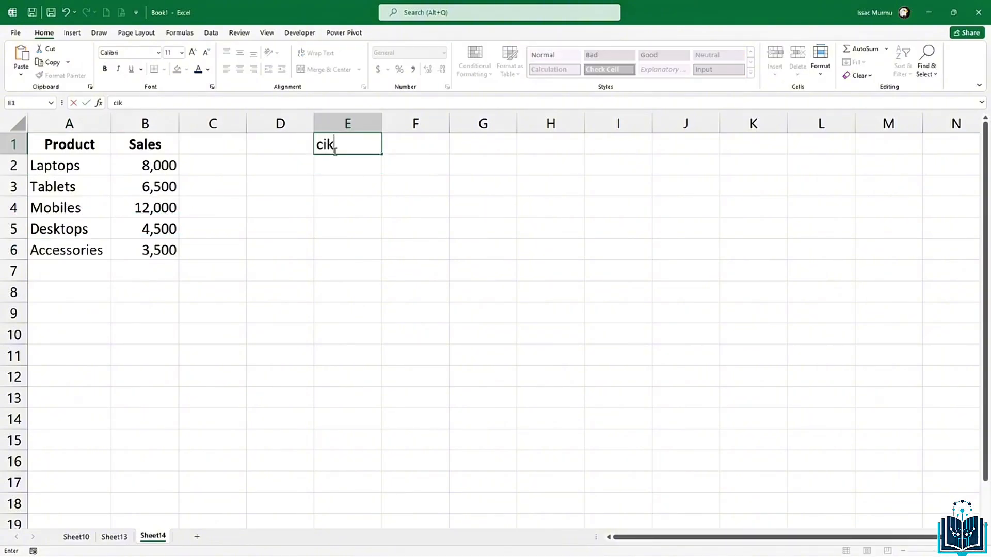
key(BackSpace)
key(BackSpace)
key(BackSpace)
text(Column)
click(336, 215)
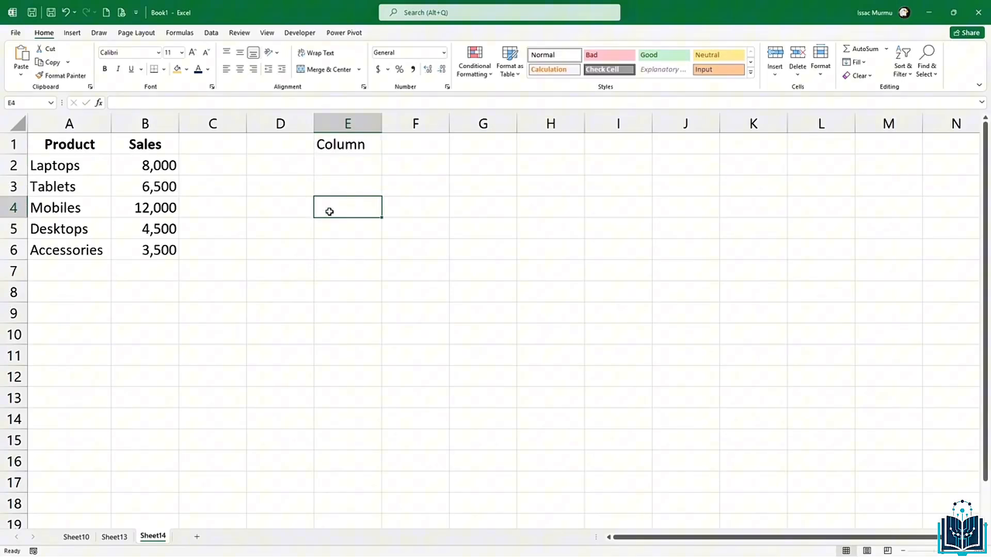
click(71, 167)
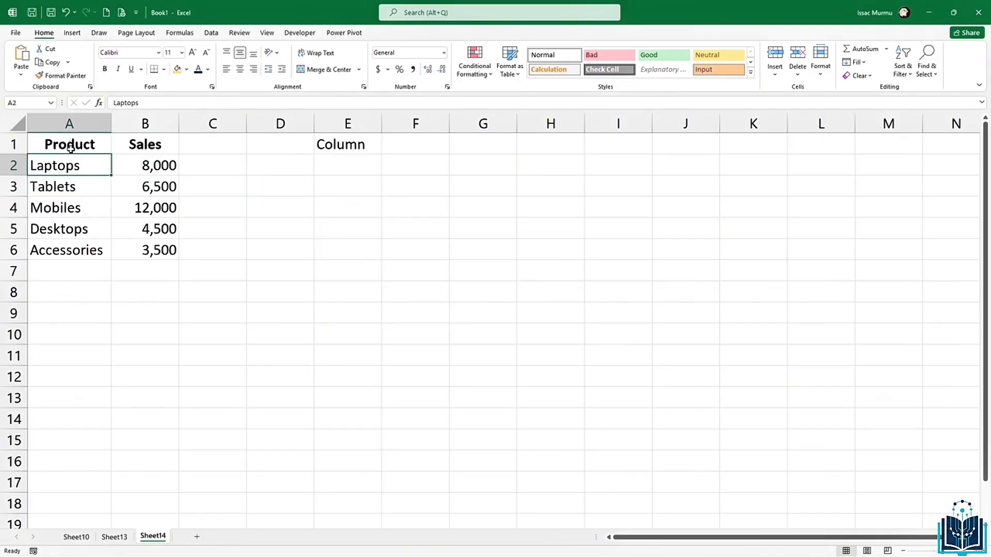
Step: Insert a clustered column chart of the Product and Sales data A1:B6
drag(72, 147, 174, 252)
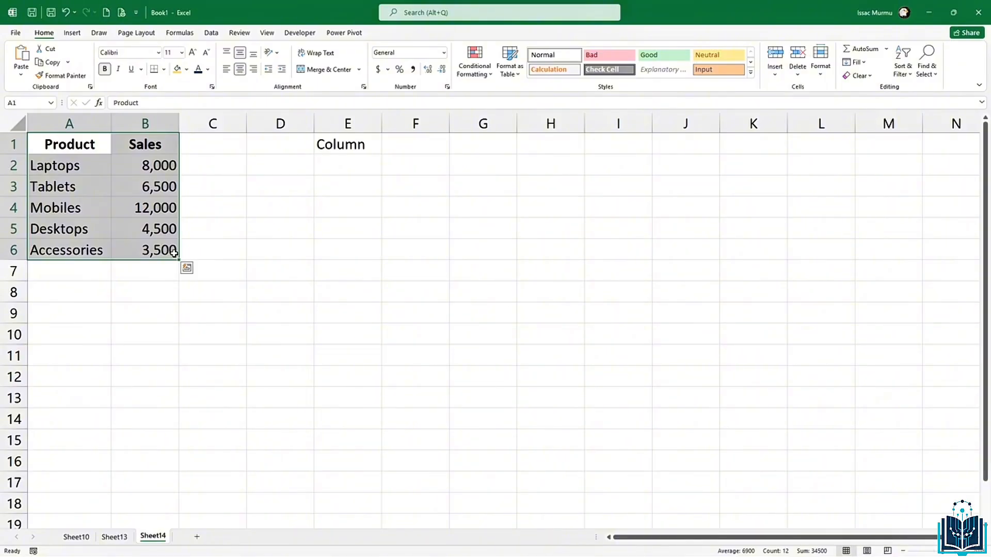
click(73, 33)
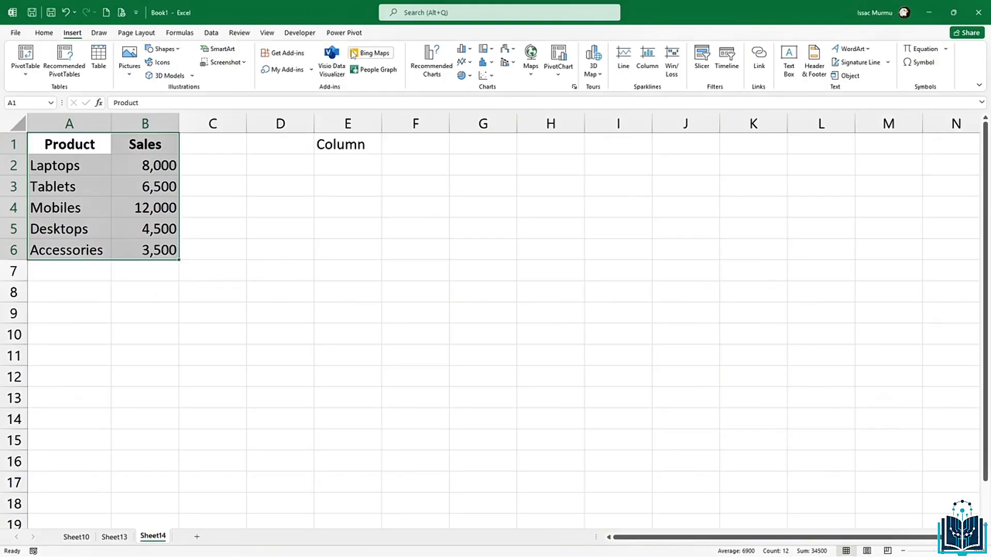
click(471, 51)
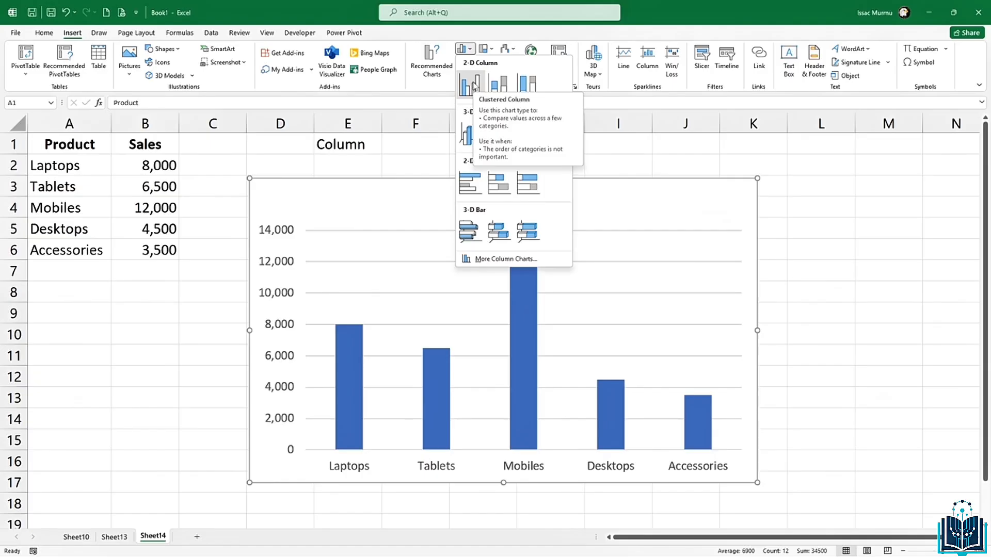
click(472, 84)
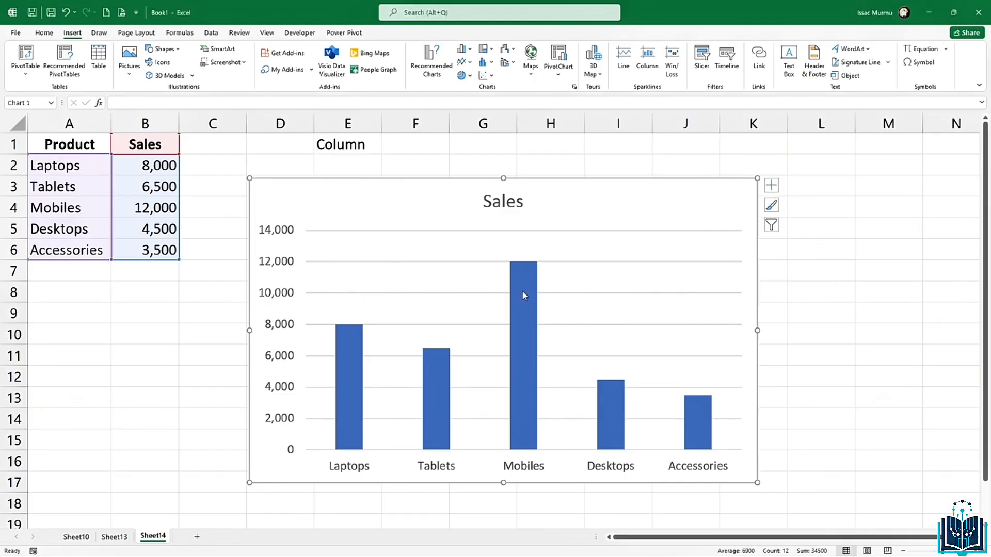
Step: Shrink the column chart and move it to the sheet's top right
mouse_move(521, 273)
drag(256, 184, 354, 272)
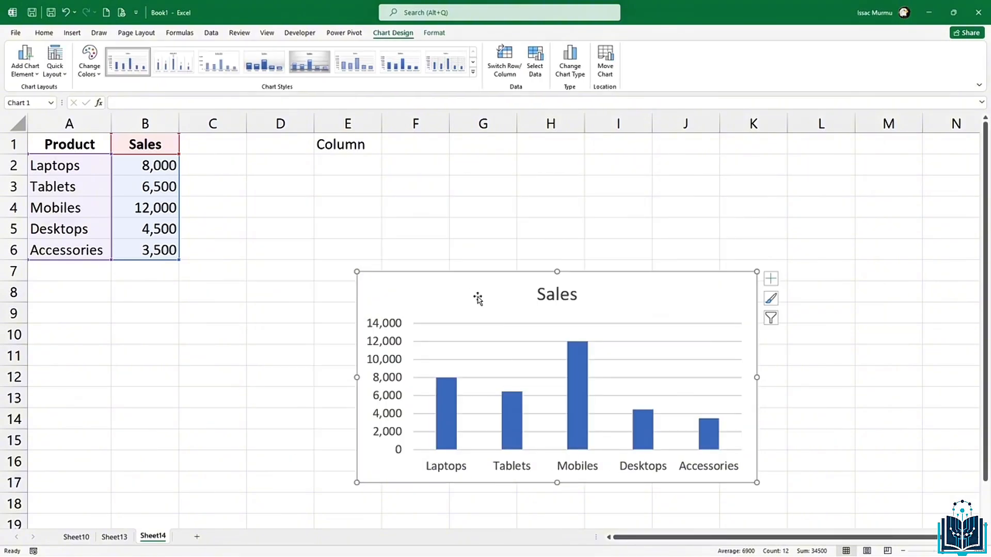
drag(475, 294, 704, 157)
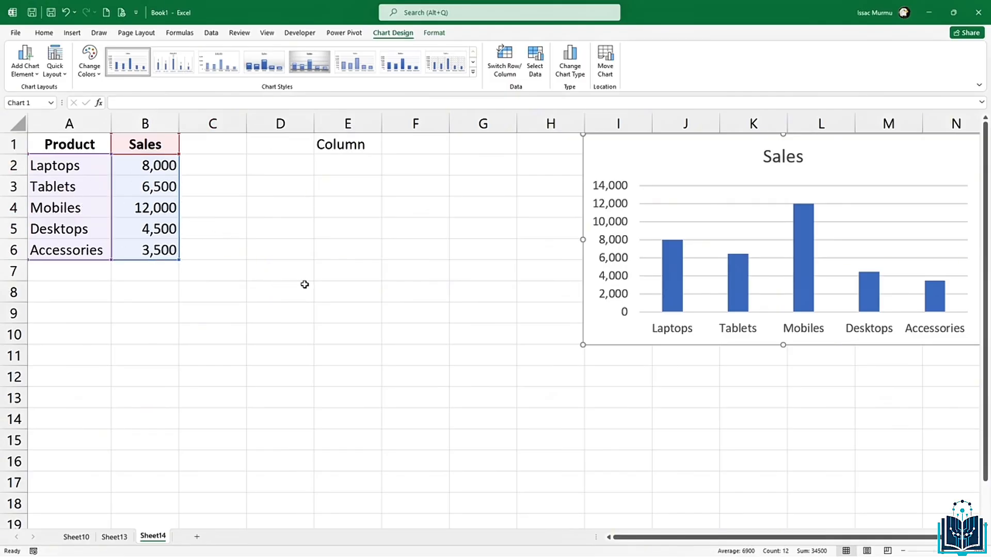
click(228, 340)
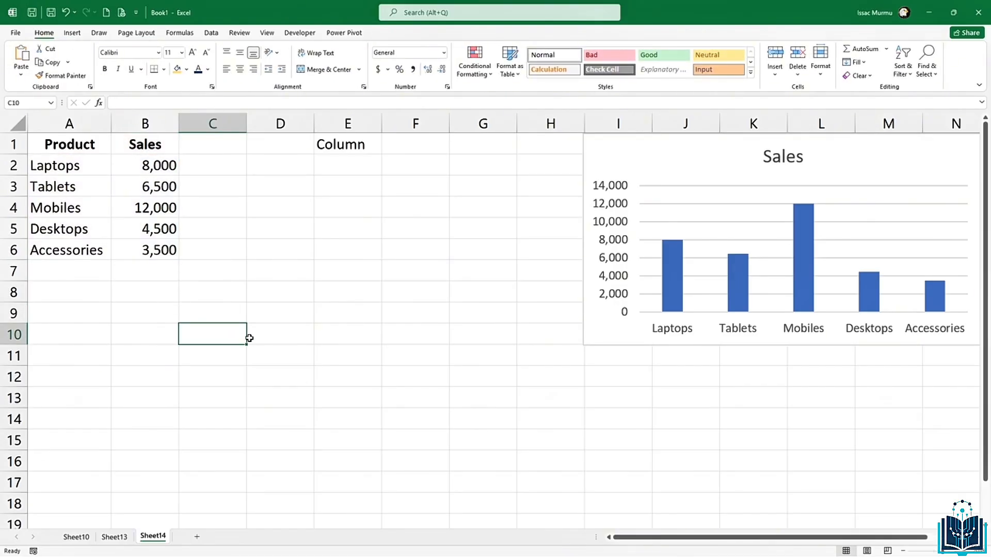
Step: Label C10 'Bar' and insert a clustered bar chart of the Product and Sales data
text(Bar)
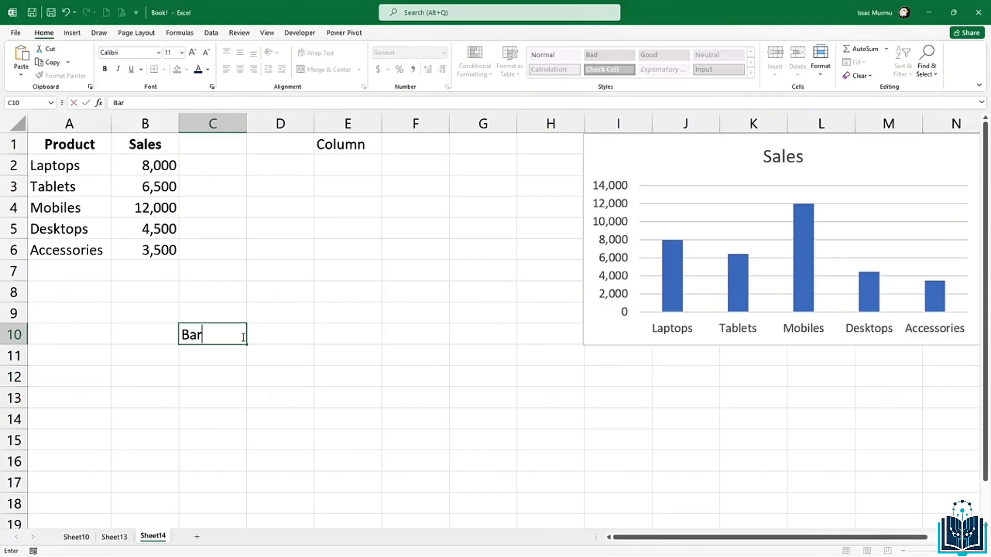
click(257, 339)
drag(63, 145, 174, 249)
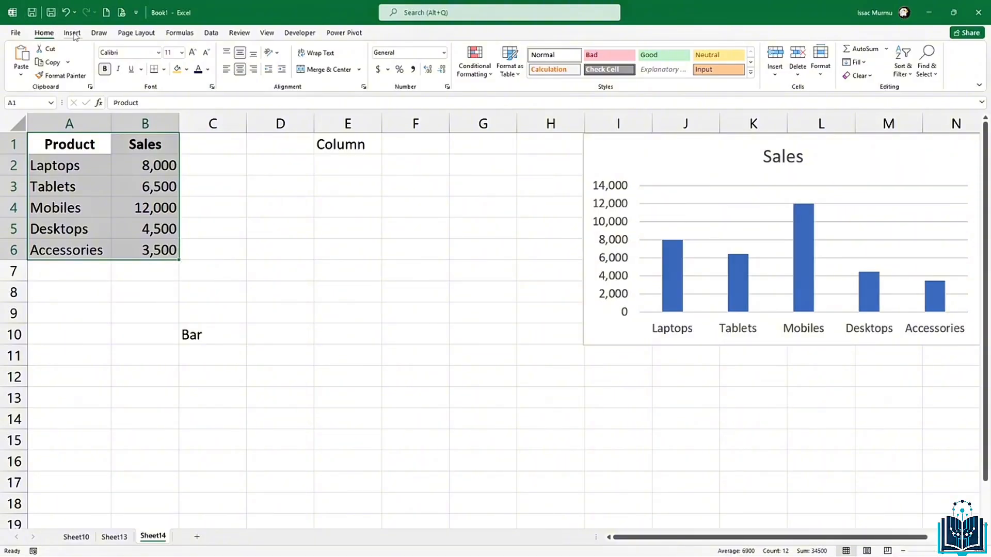
click(73, 33)
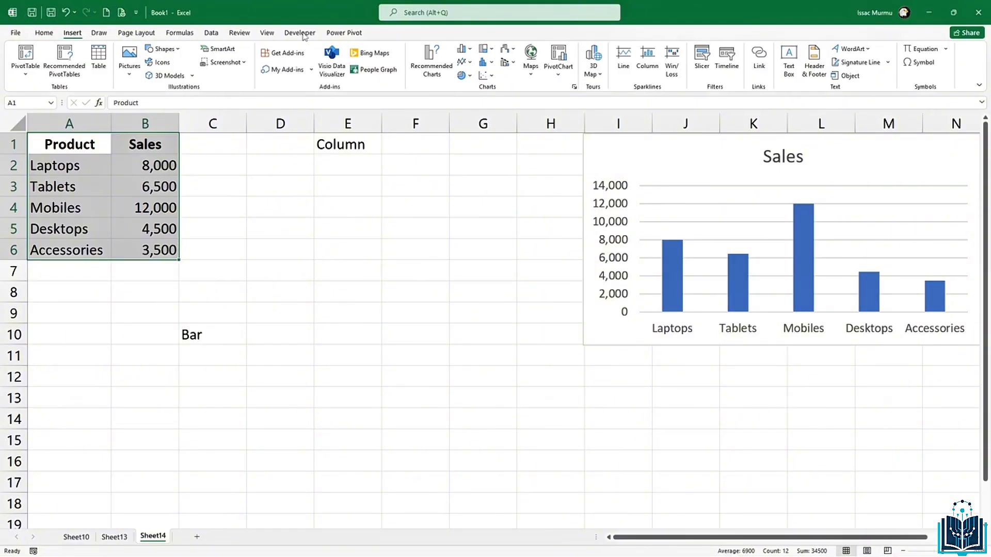
click(471, 51)
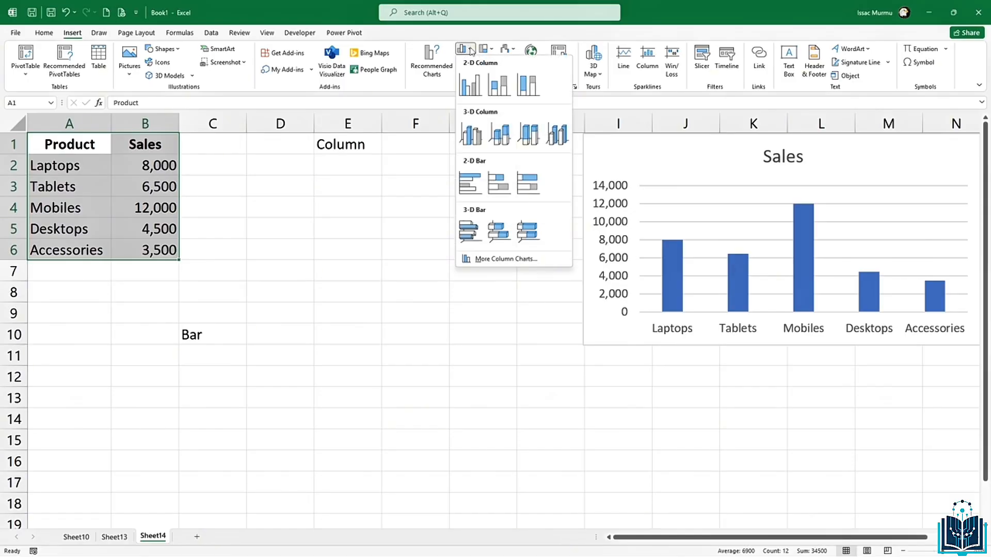
click(470, 184)
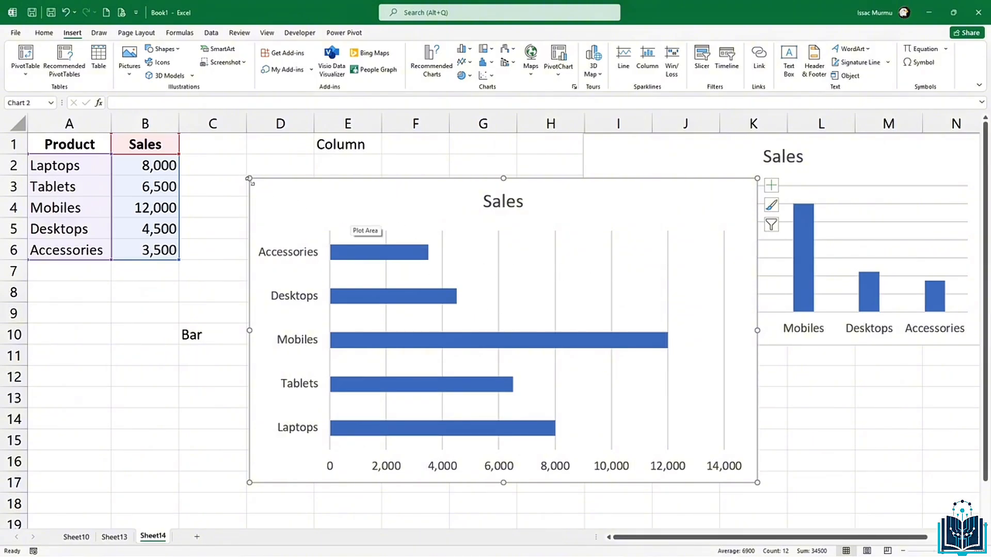
Step: Shrink the bar chart and place it below the column chart
drag(253, 182, 440, 274)
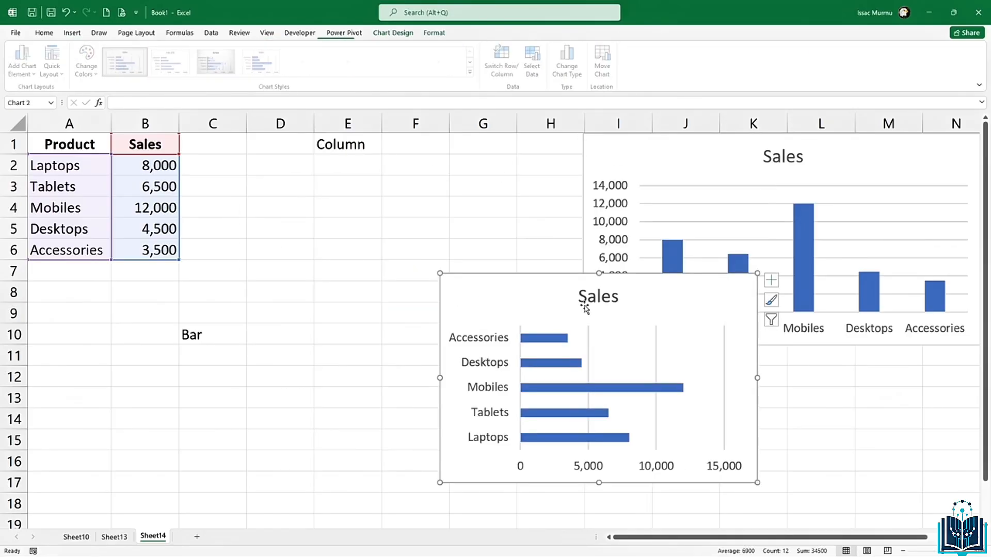
drag(653, 310, 793, 381)
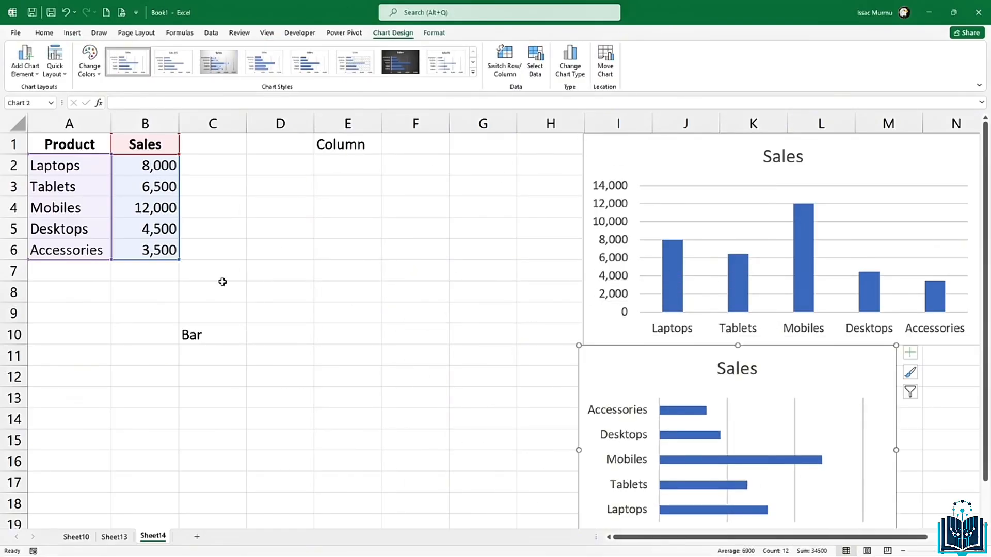
click(205, 355)
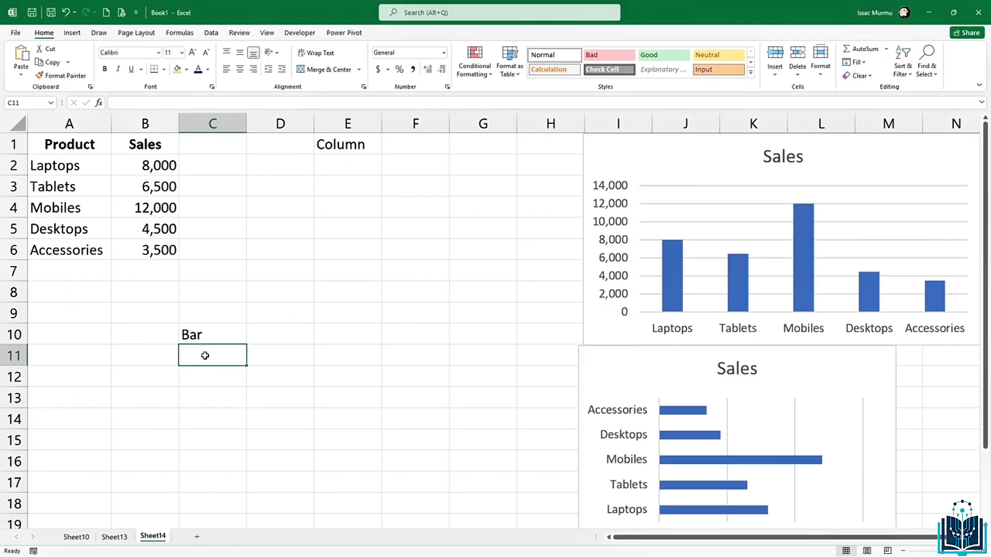
Step: Label C11 'Pie' and insert a 2-D pie chart of A1:B6
text(Pie)
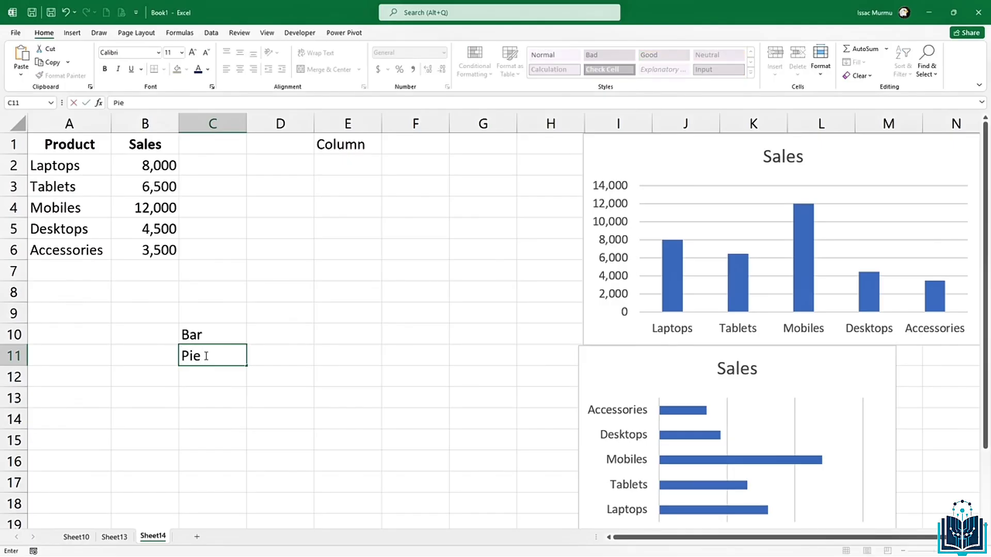
click(212, 405)
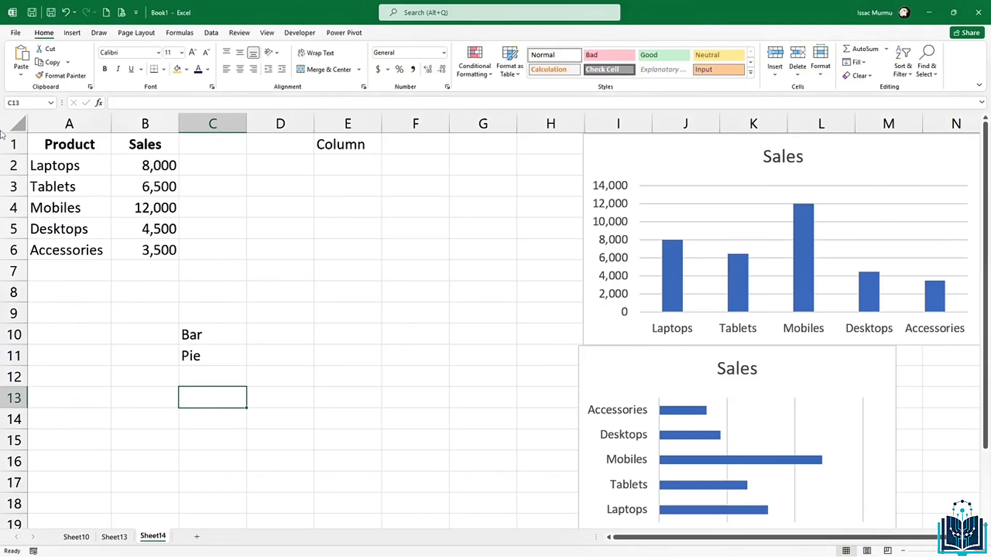
drag(55, 144, 170, 249)
click(75, 34)
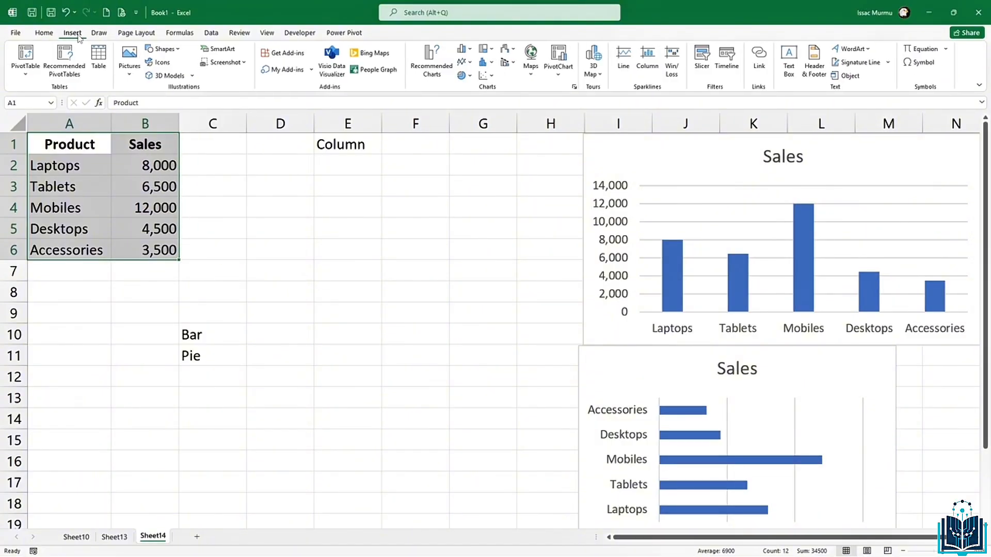
click(470, 76)
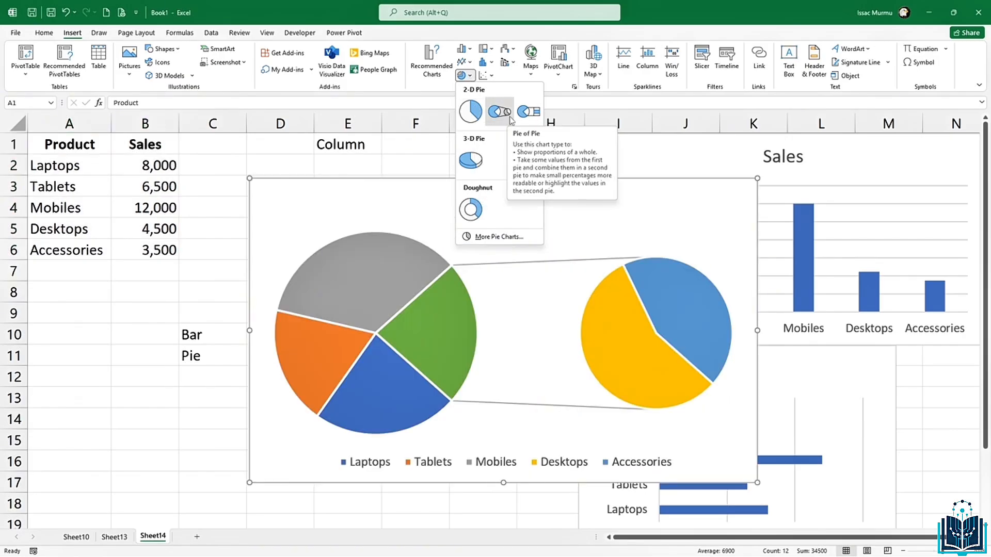
click(472, 114)
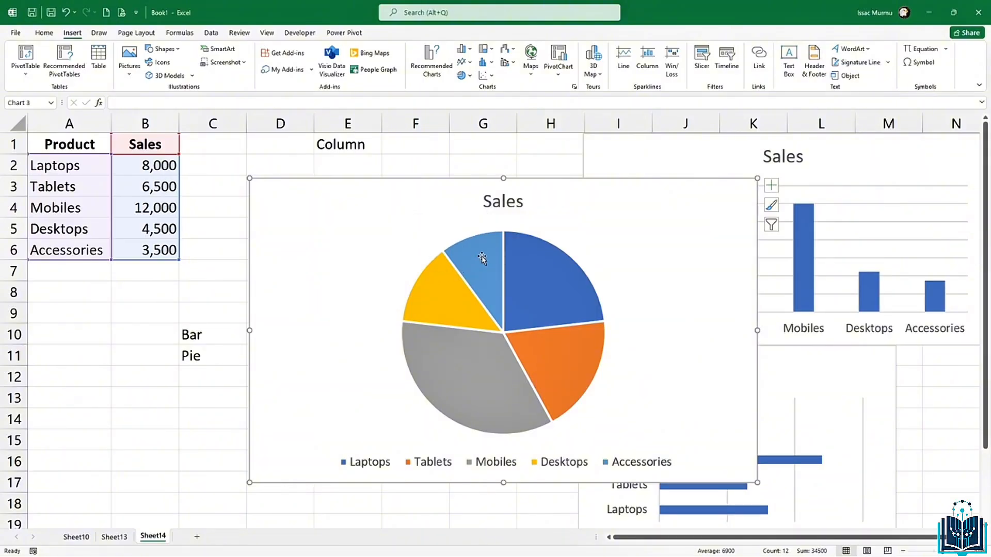
Step: Shrink the pie chart and position it beside the table
mouse_move(484, 260)
drag(757, 178, 595, 251)
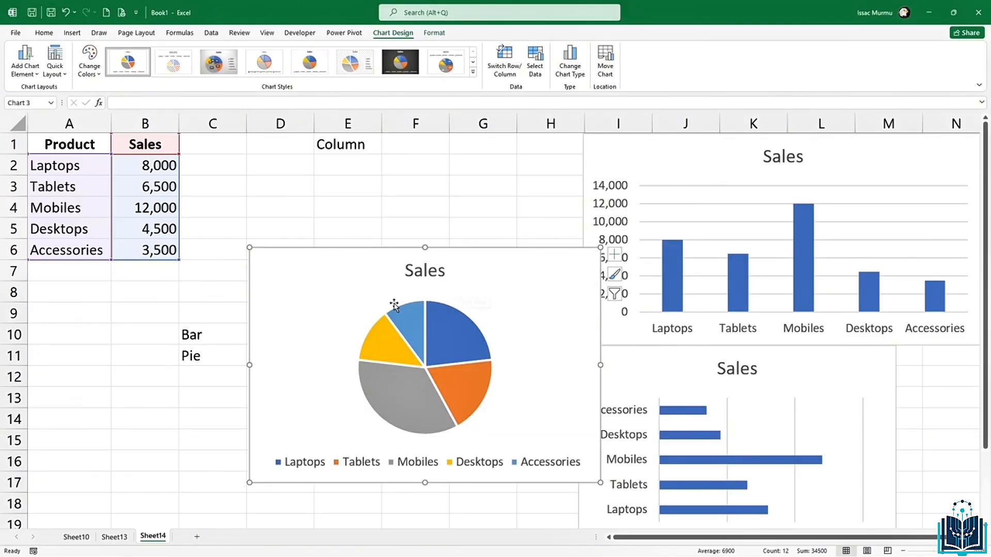
drag(353, 290, 342, 250)
mouse_move(380, 345)
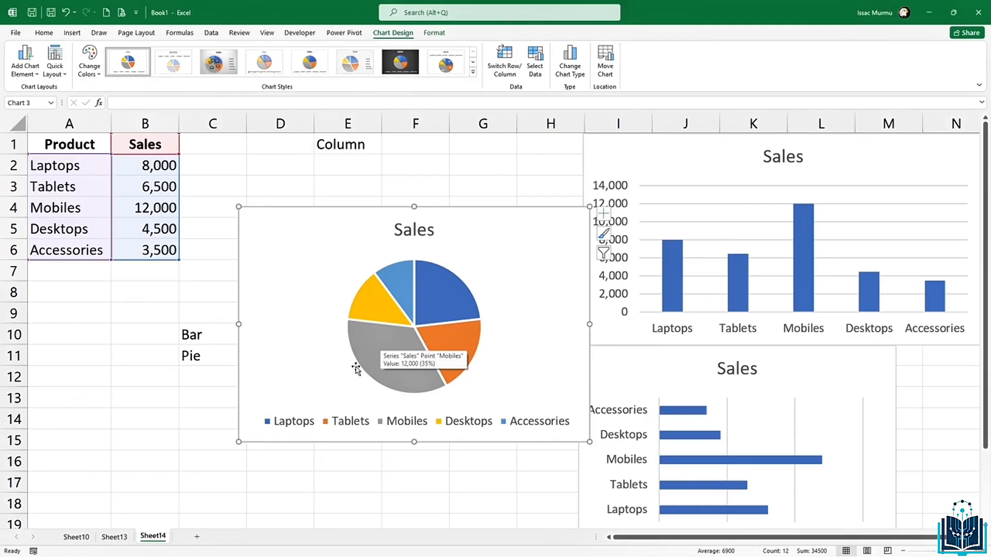
mouse_move(388, 369)
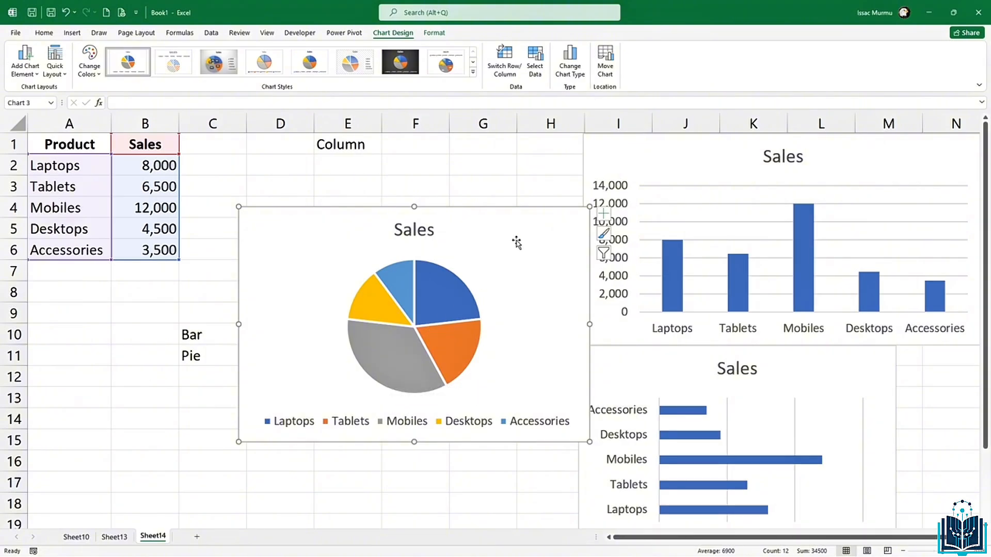
drag(521, 233, 501, 254)
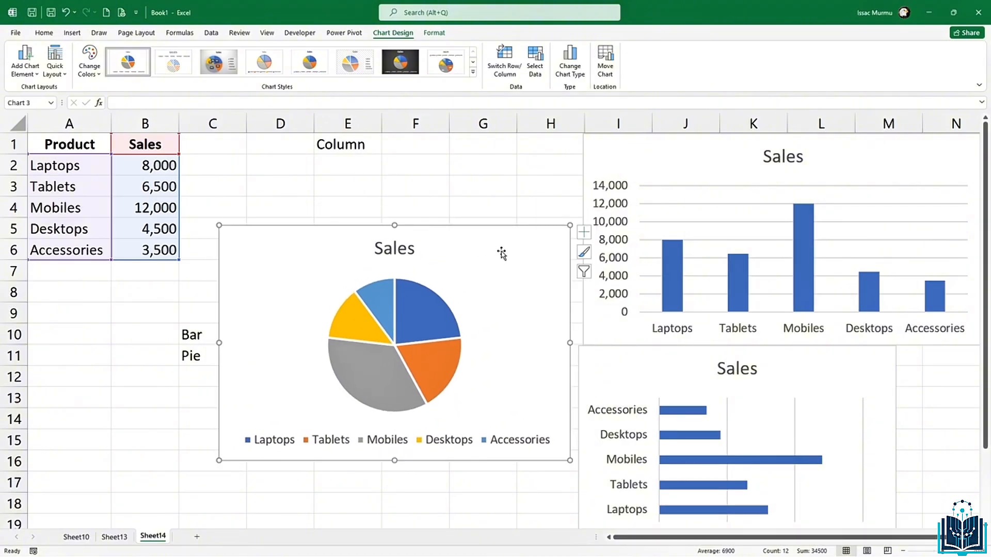
Step: Turn on data labels for the pie slices, keeping the legend on the right
mouse_move(414, 308)
click(584, 233)
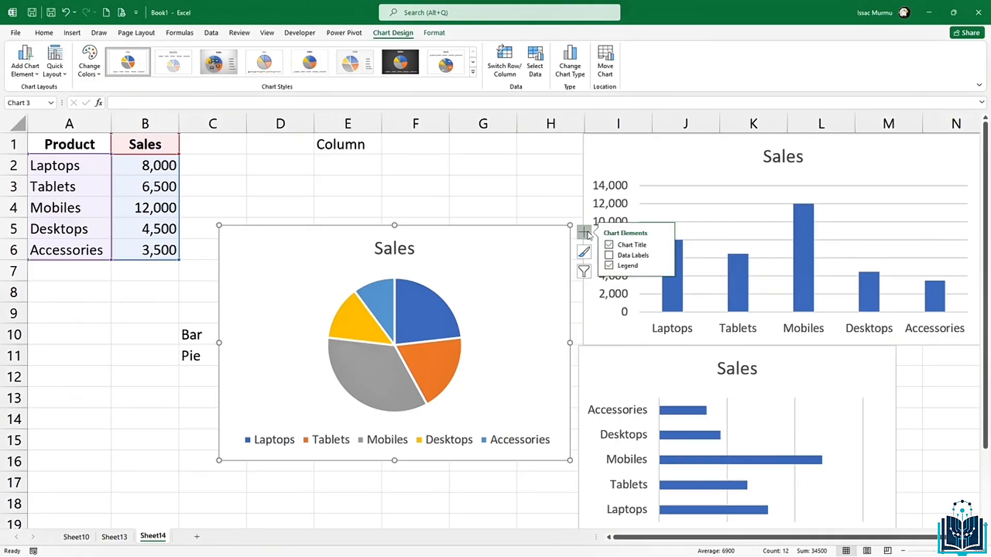
click(610, 256)
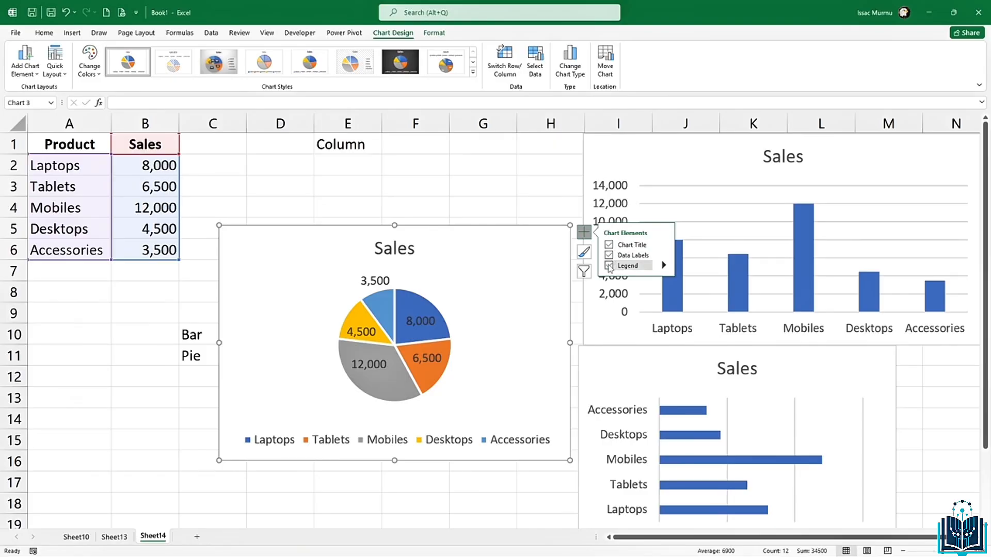
click(609, 266)
click(610, 267)
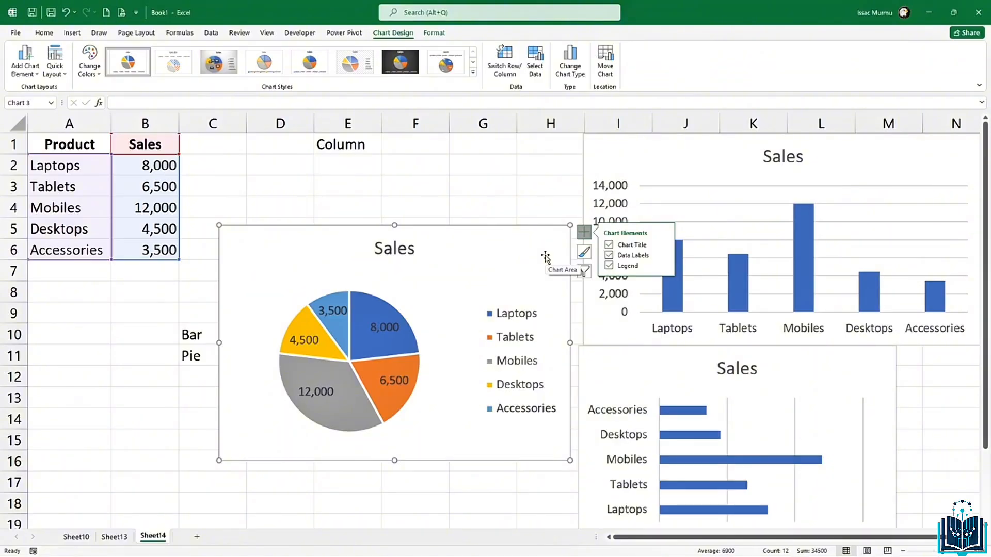
click(670, 161)
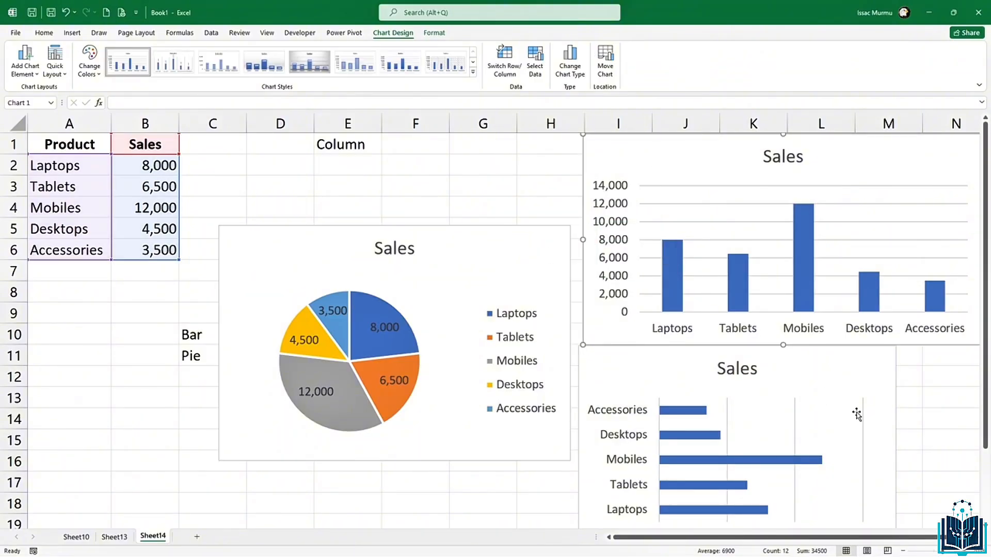
Step: Enable Trendline on the Sales bar chart via Chart Elements
click(851, 390)
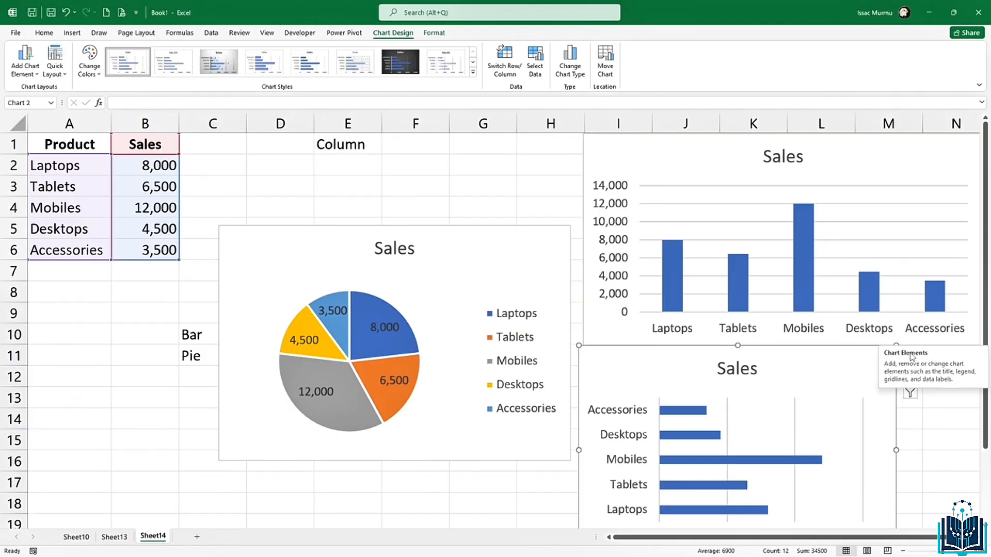
click(910, 354)
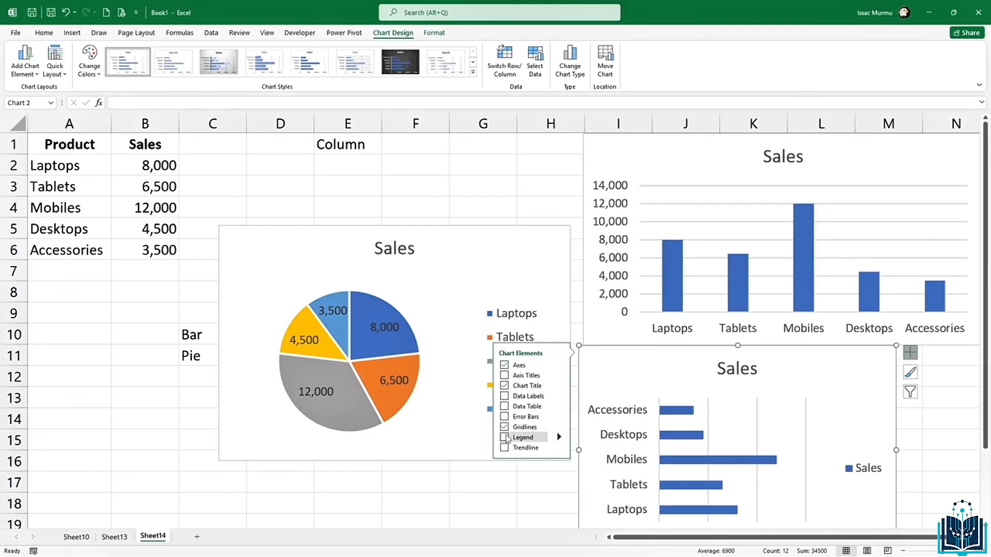
click(504, 448)
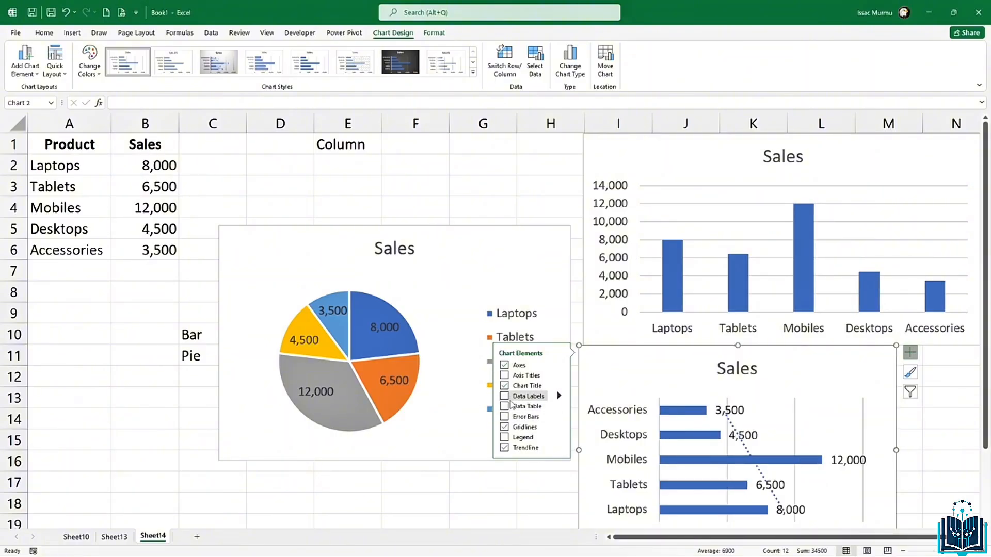
click(458, 281)
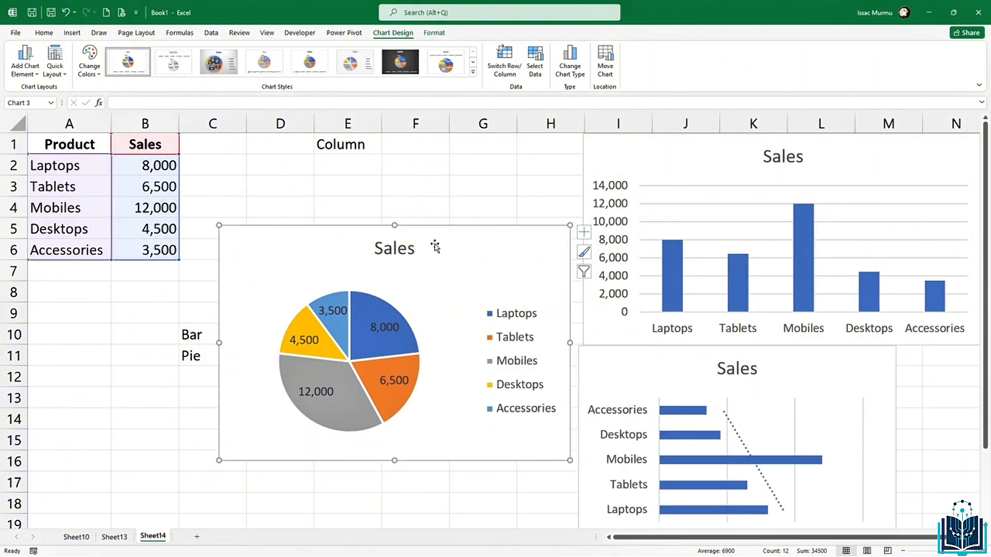
Step: Apply the pie chart style with grey background and dark value-and-percentage labels
click(473, 74)
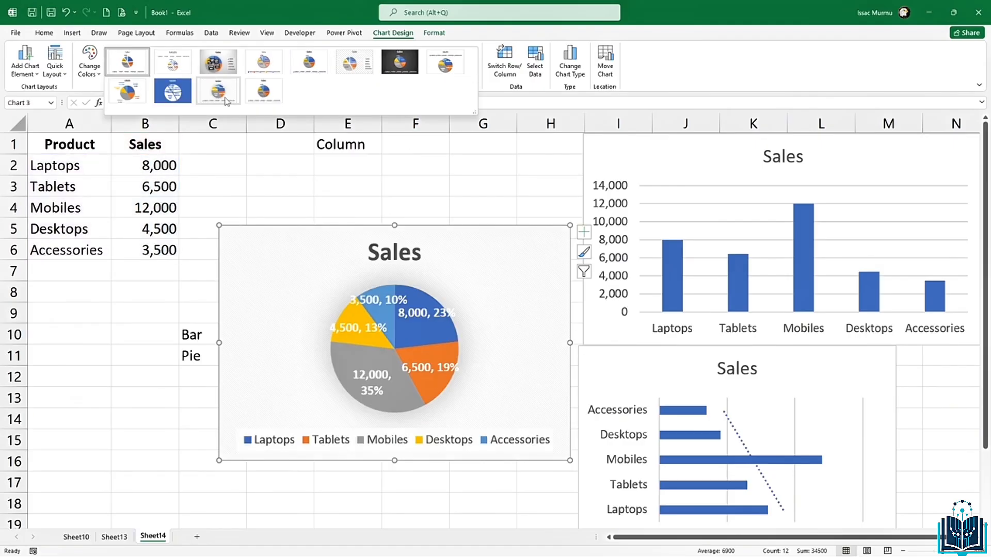
click(216, 63)
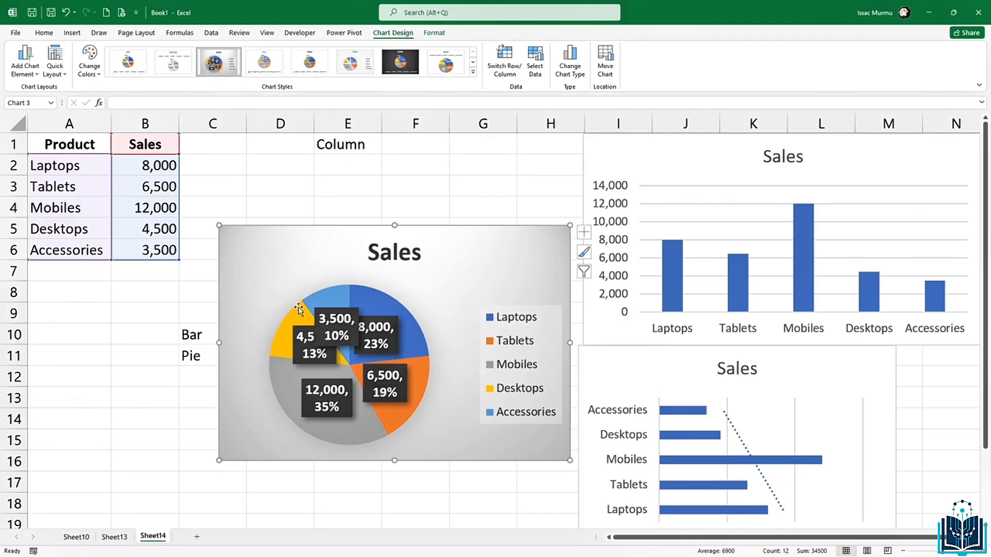
mouse_move(298, 308)
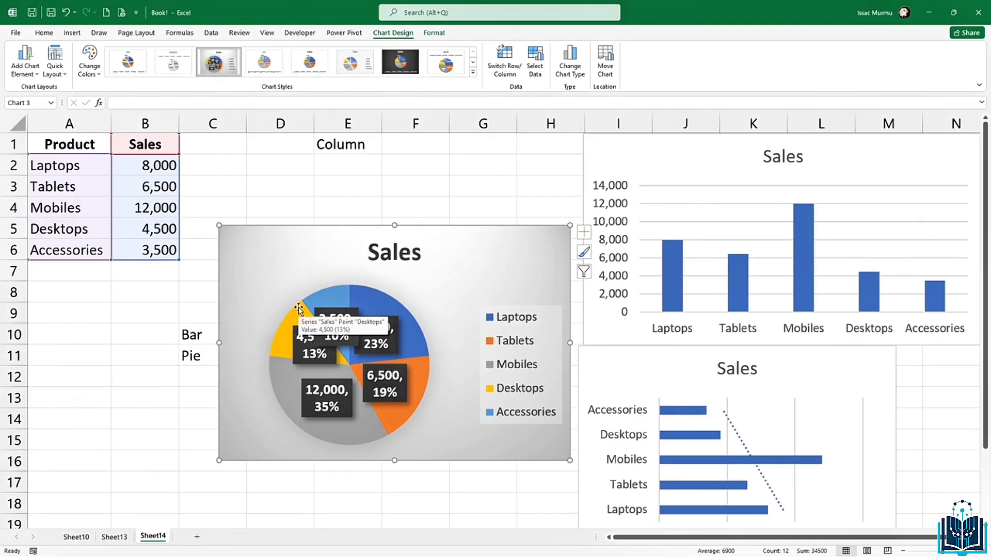
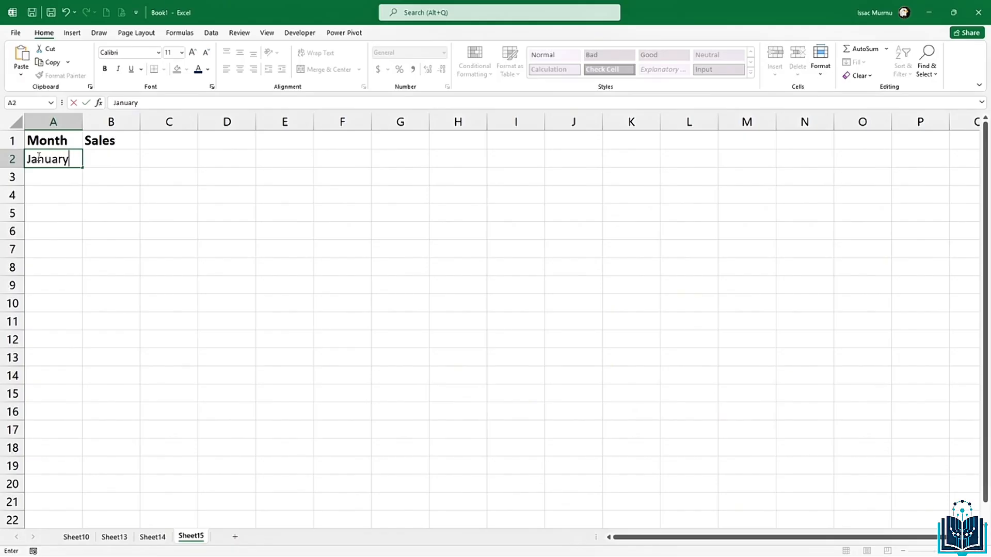
Step: Fill the months from January down through May in A2:A6
key(Return)
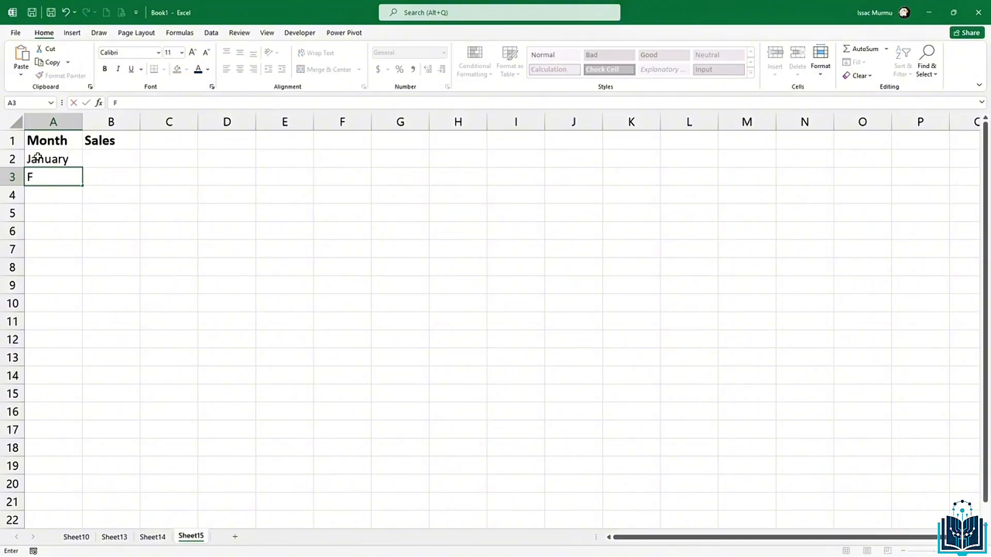
key(Return)
click(54, 157)
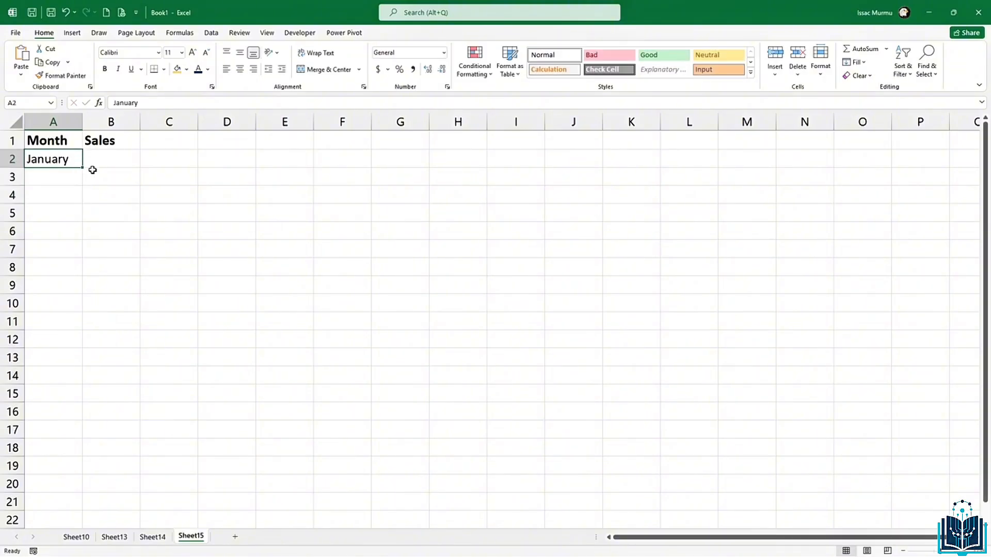
drag(81, 169, 84, 240)
Step: Enter sales of 8000, 9500, 10200, 9800 and 11000 in B2:B6
click(115, 155)
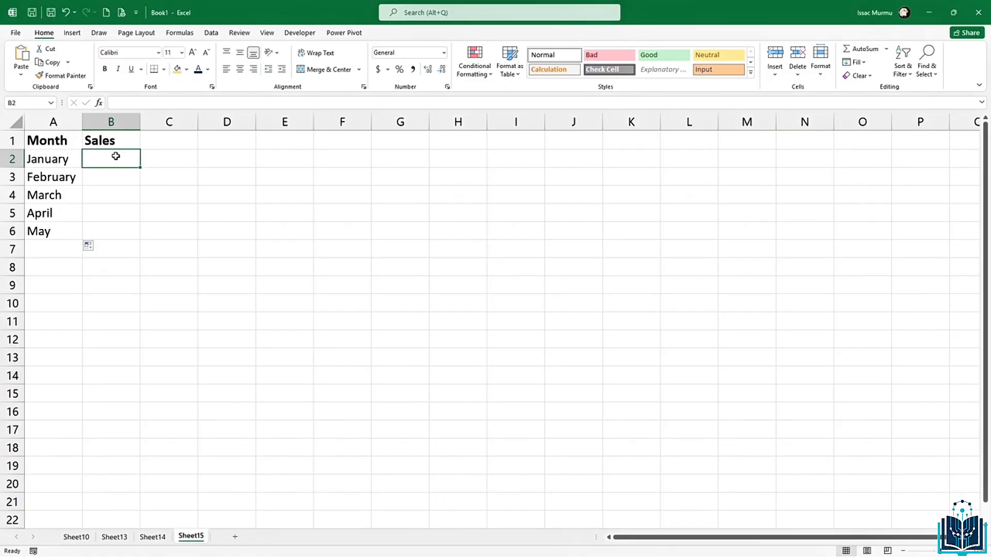
text(8000)
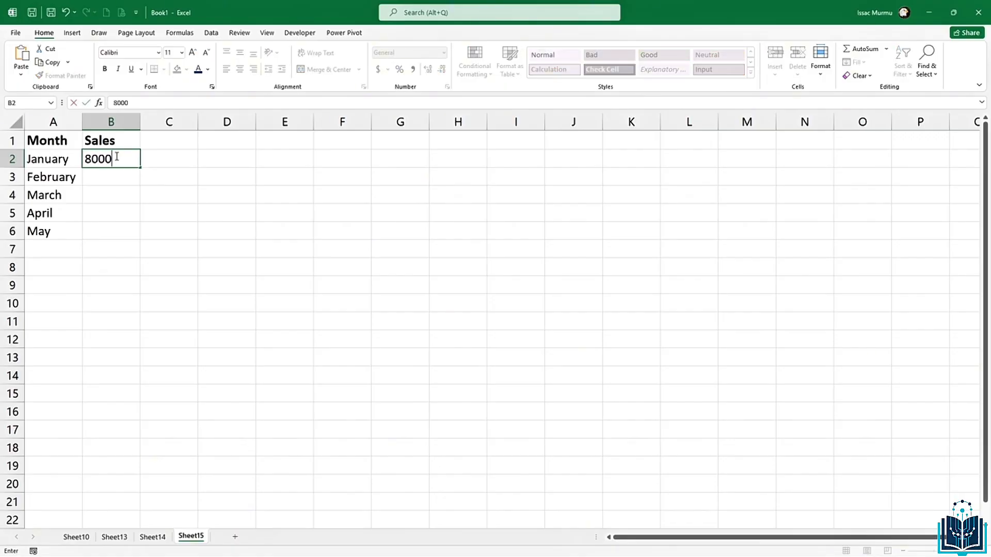
key(Return)
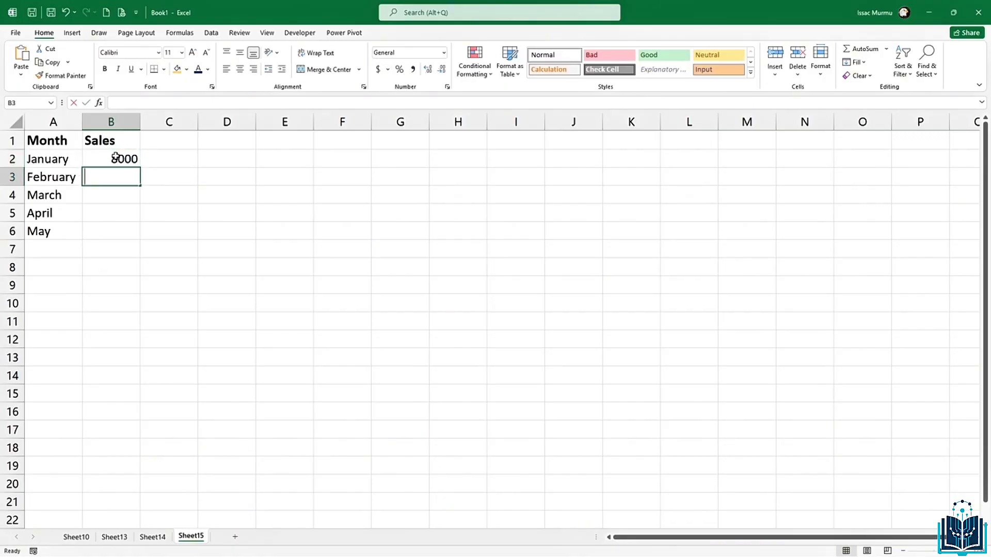
text(9500)
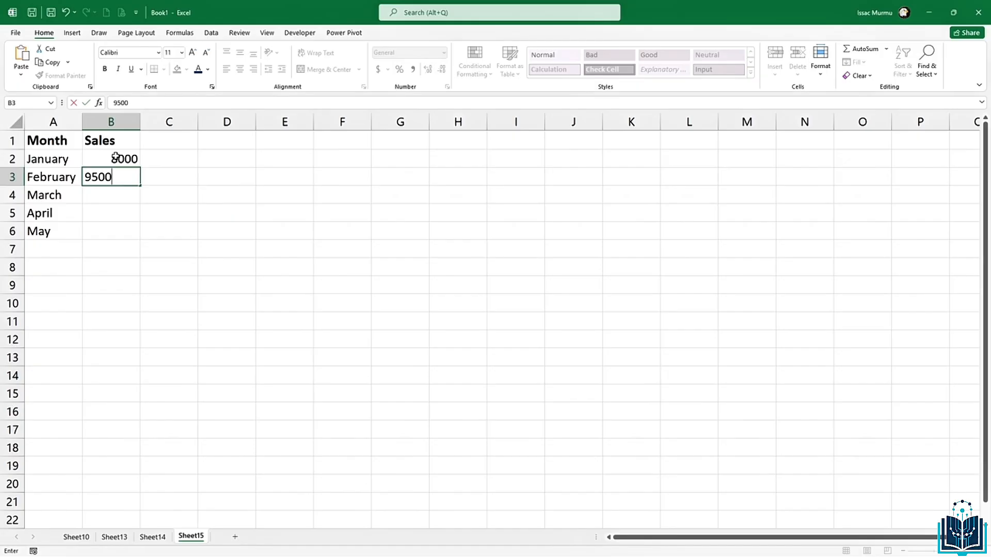
key(Return)
text(100)
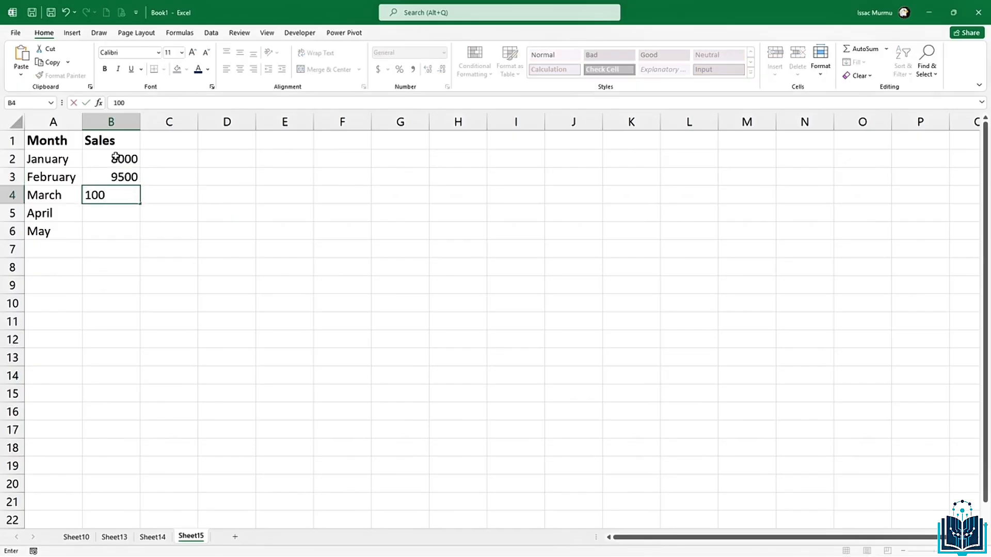
text(200)
key(Return)
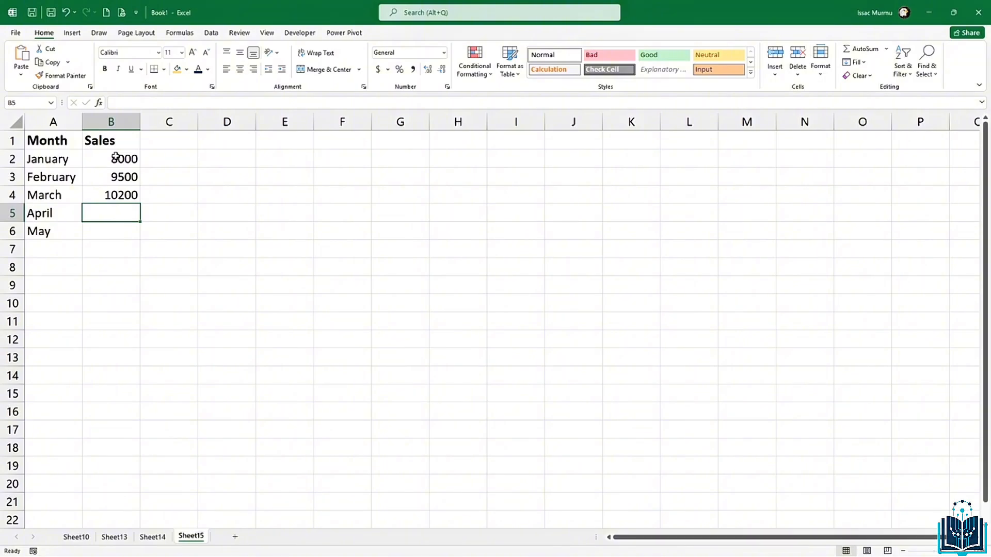
text(9)
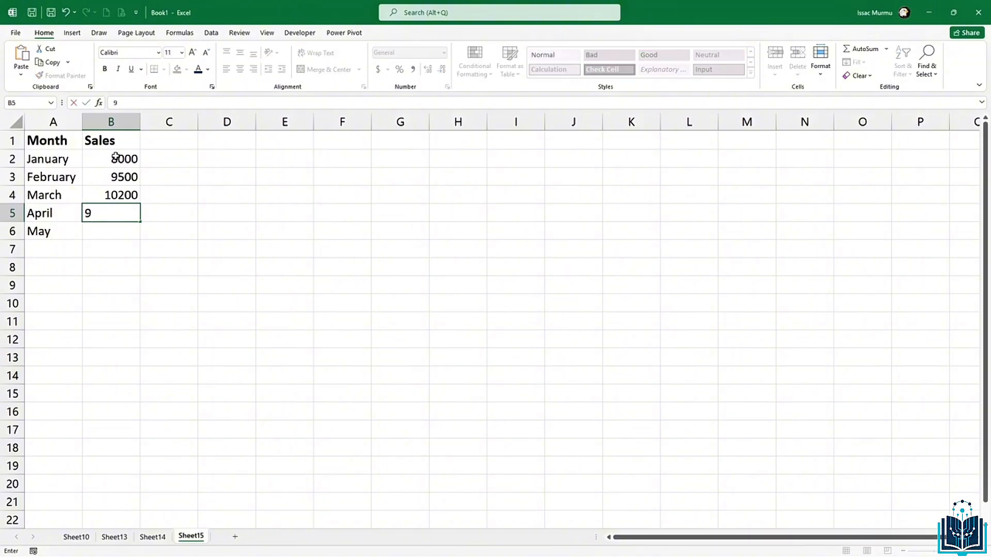
text(800)
key(Return)
text(11000)
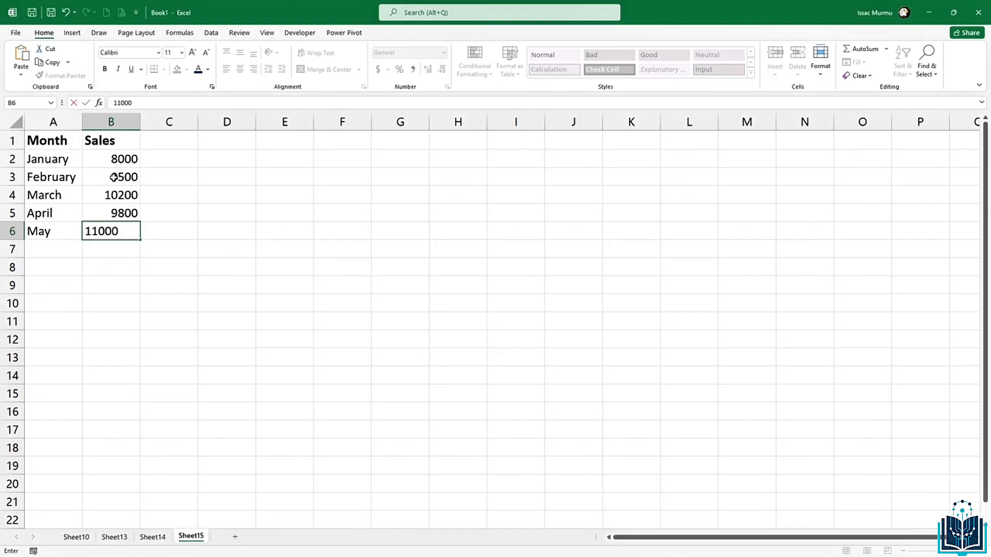
click(114, 277)
ctrl+scroll(78, 232, up, 2)
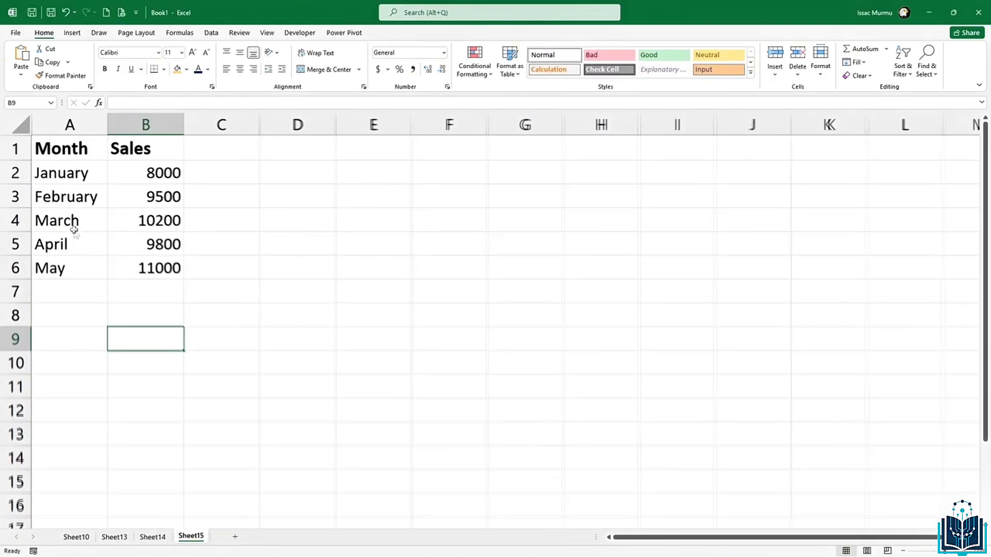
key(alt)
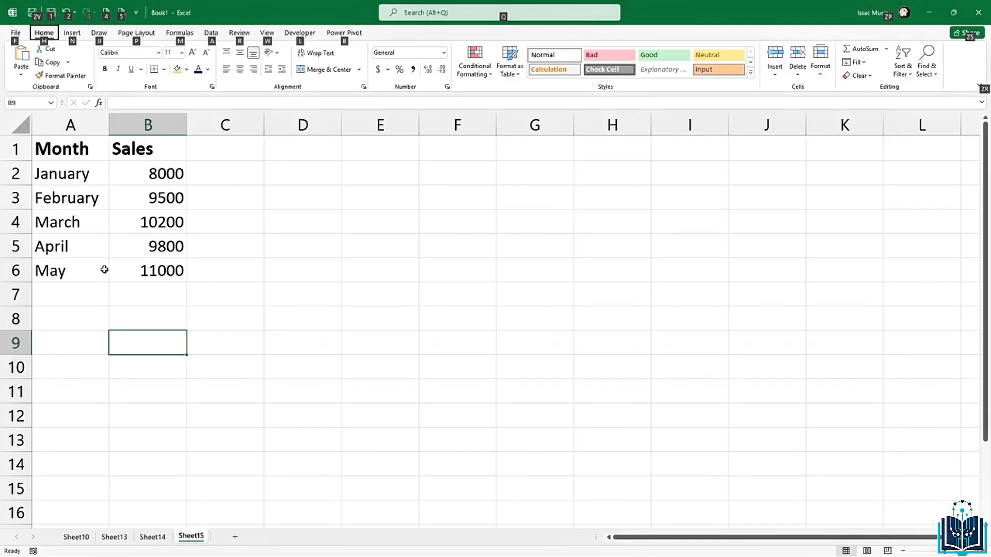
Step: Insert a clustered column chart of A1:B6, then shrink it and place it beside the table
click(147, 247)
drag(62, 149, 155, 273)
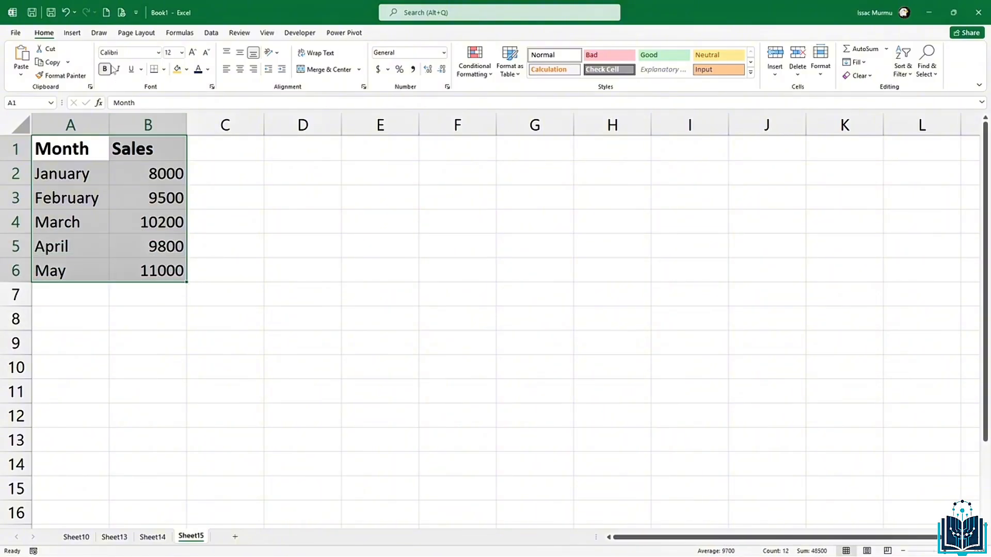
click(72, 32)
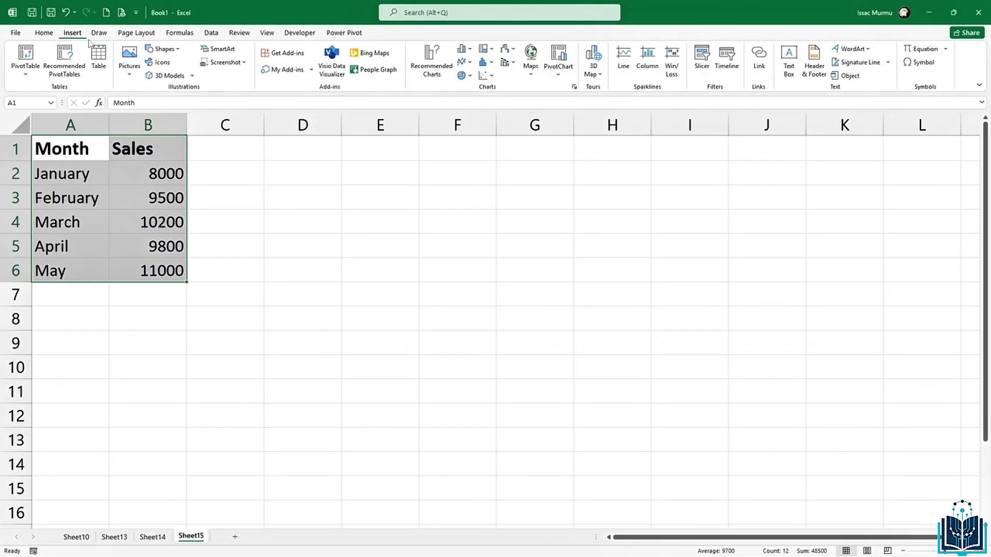
click(471, 50)
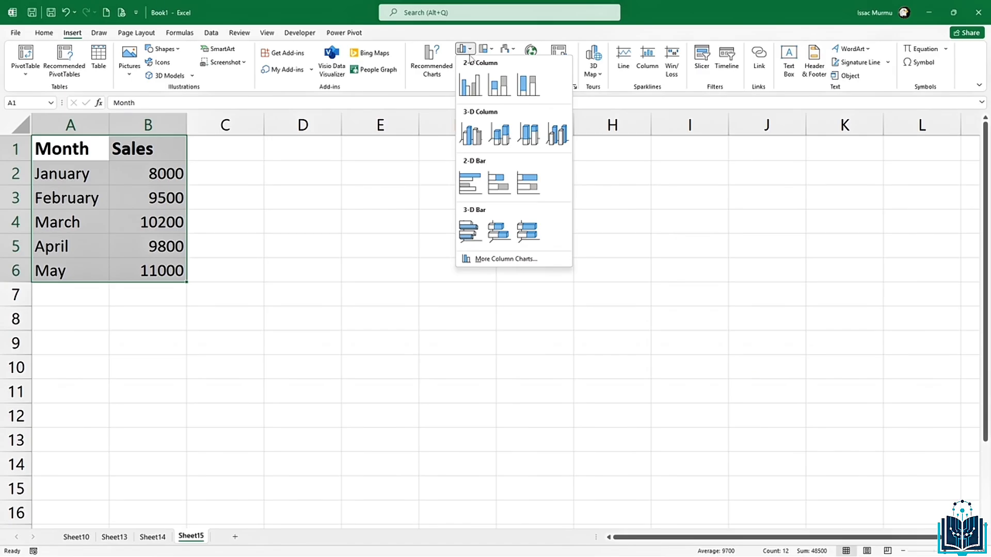
click(468, 90)
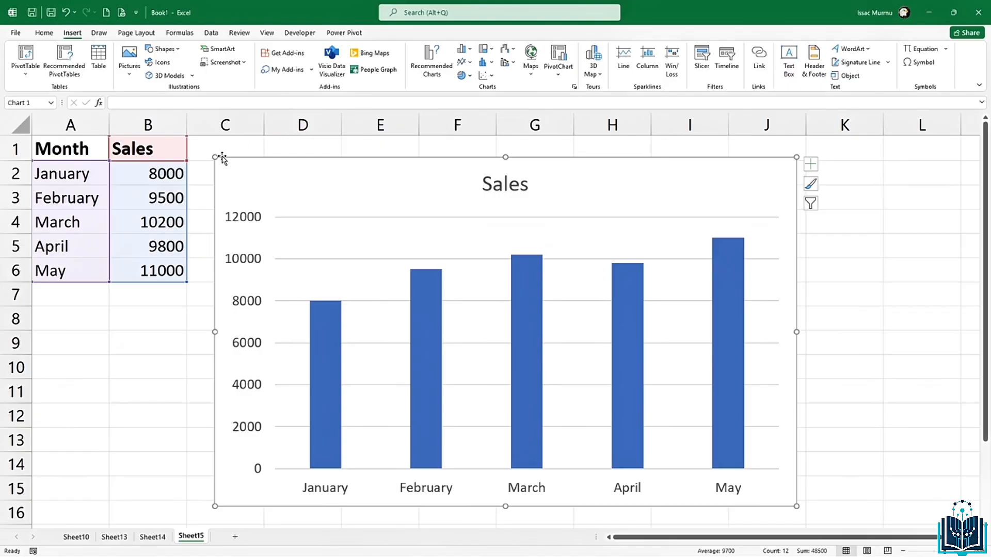
drag(215, 155, 295, 222)
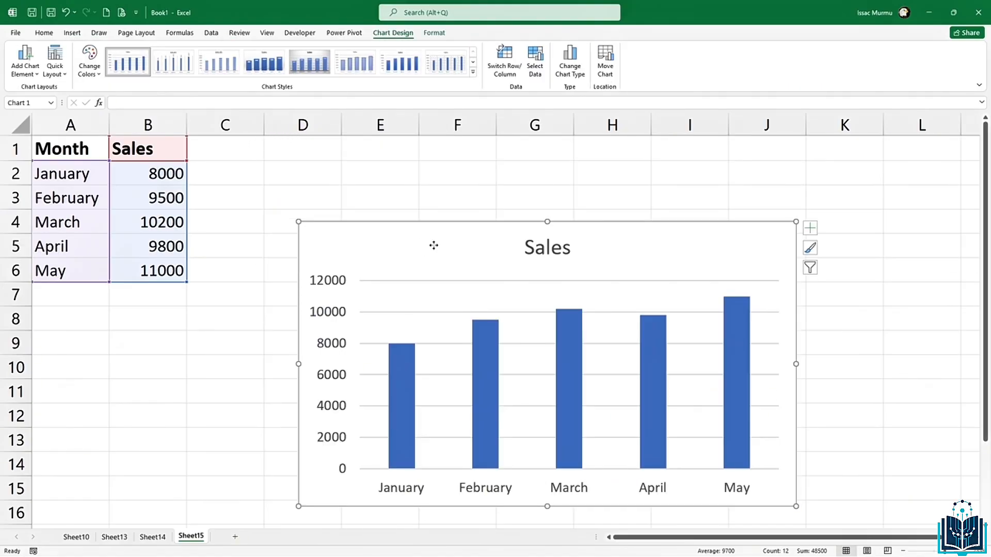
drag(433, 245, 396, 174)
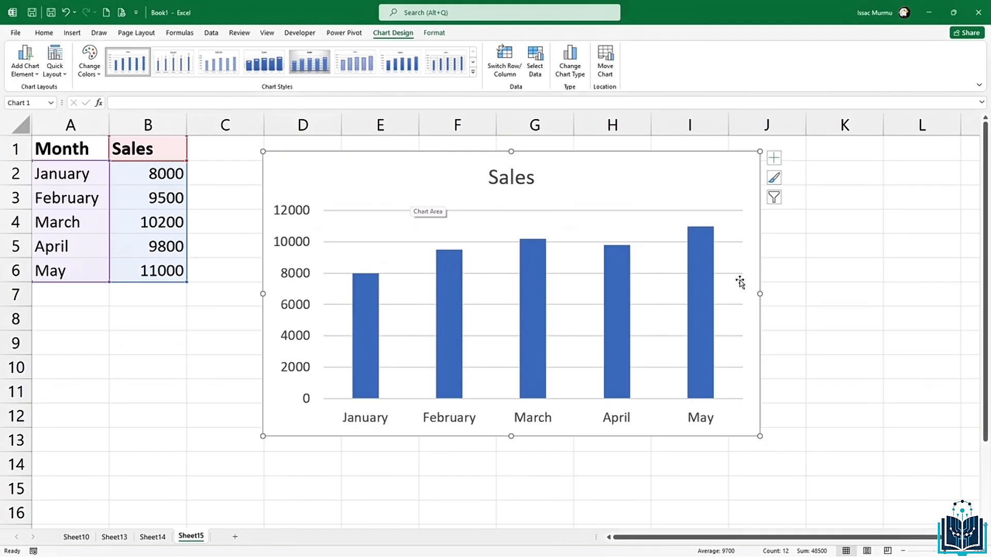
Step: Turn on axis titles for the chart from Chart Elements
click(838, 278)
click(616, 198)
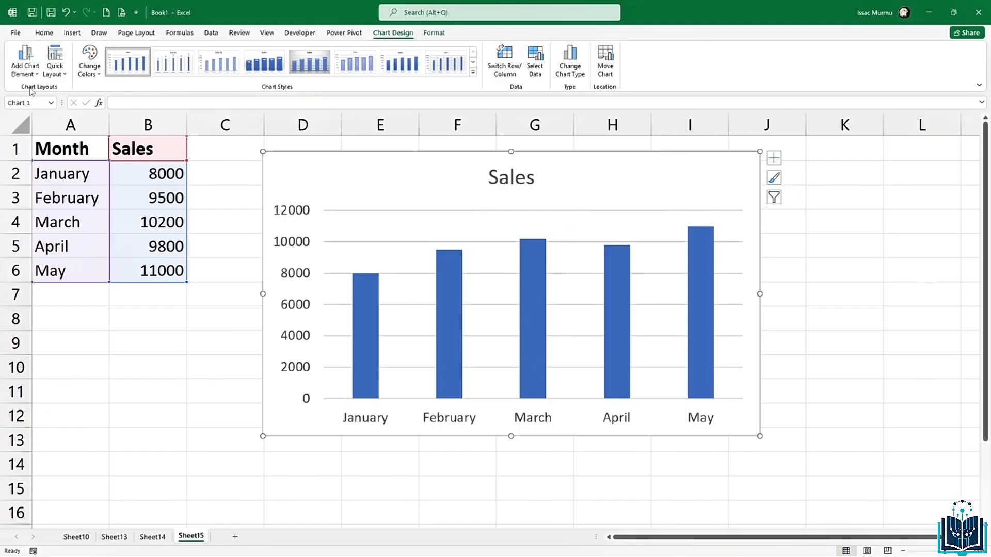
click(773, 158)
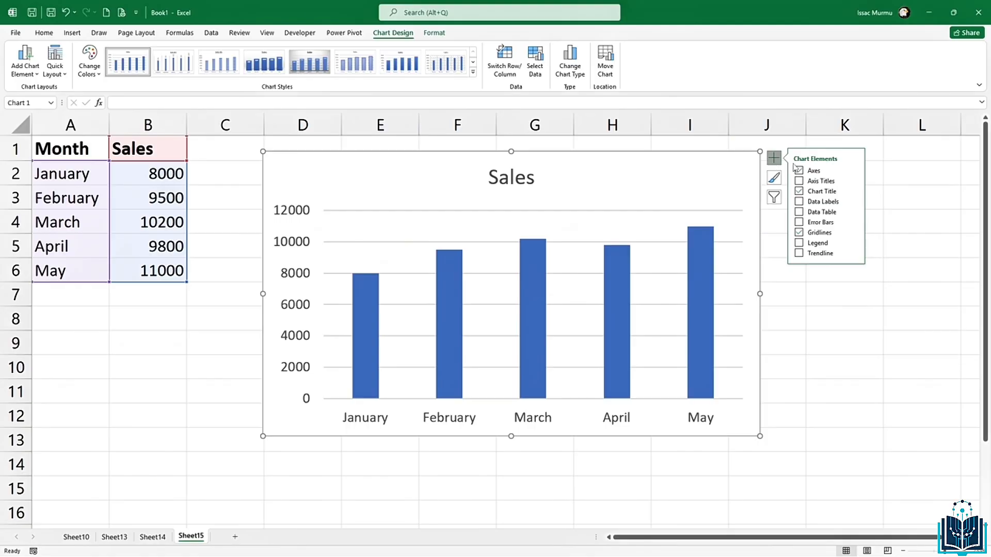
click(798, 181)
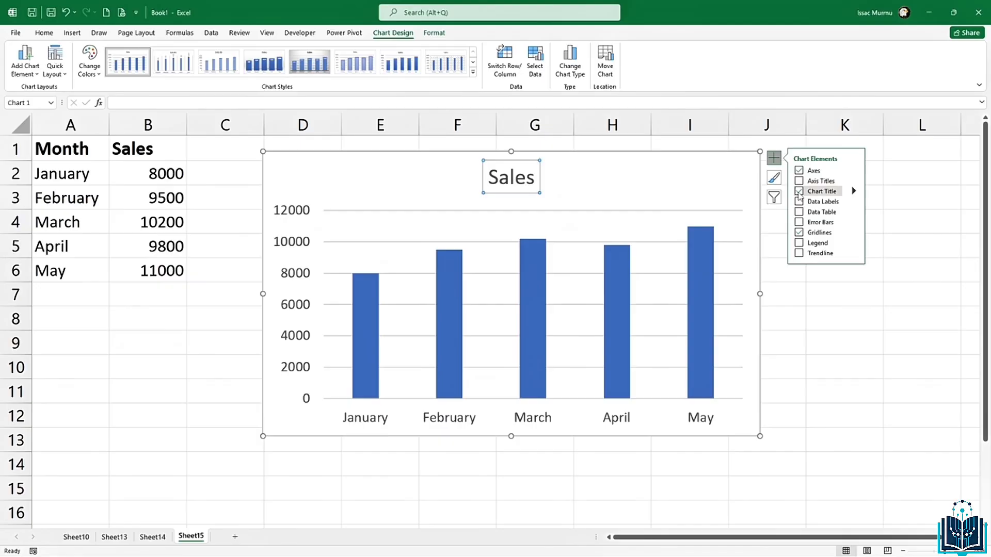
Step: Change the chart title to 'Monthly Sales Performance'
double_click(533, 180)
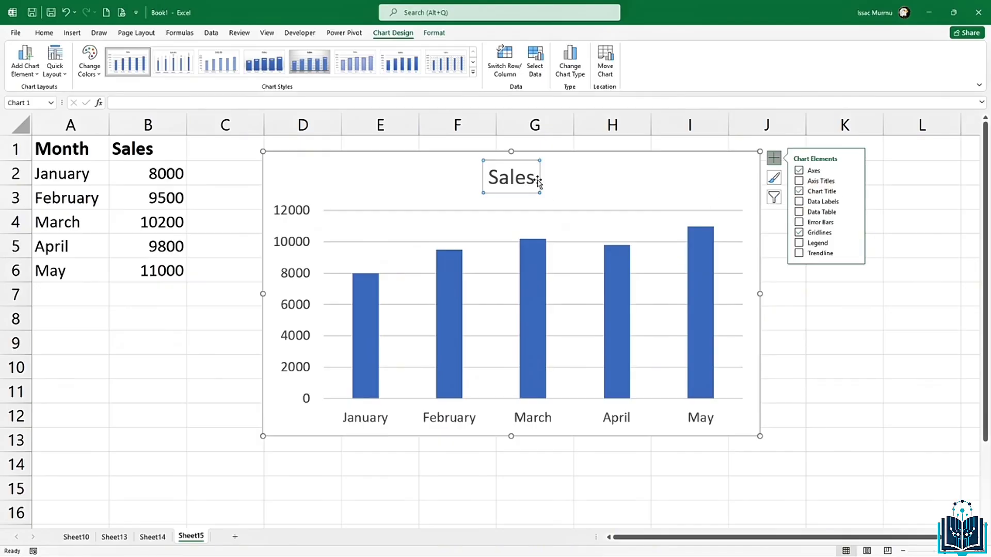
double_click(517, 176)
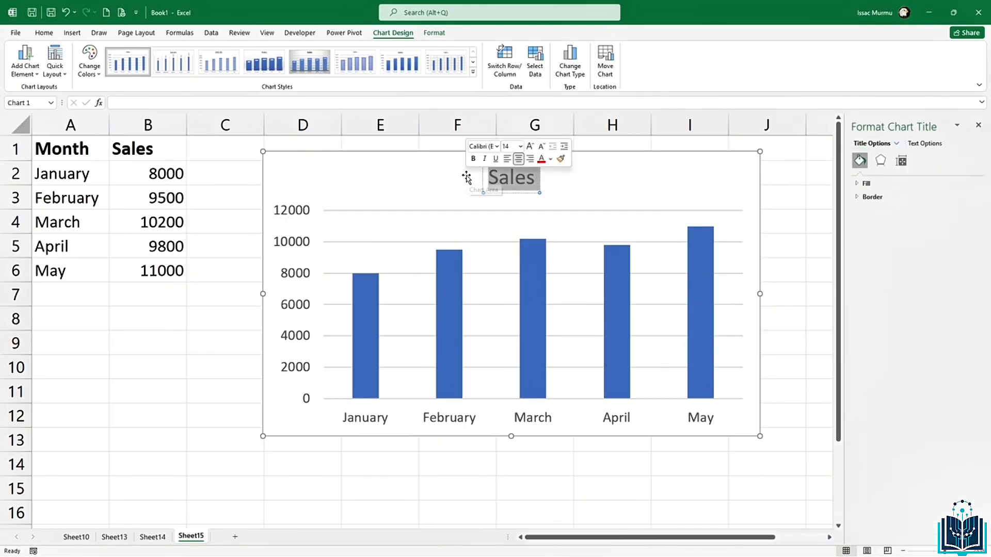
text(Mo)
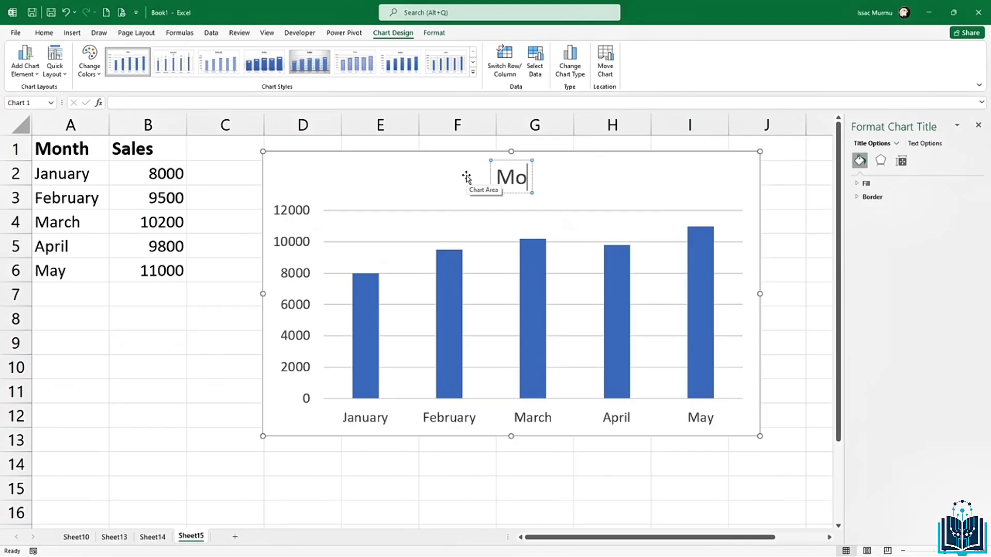
text(ntly)
key(BackSpace)
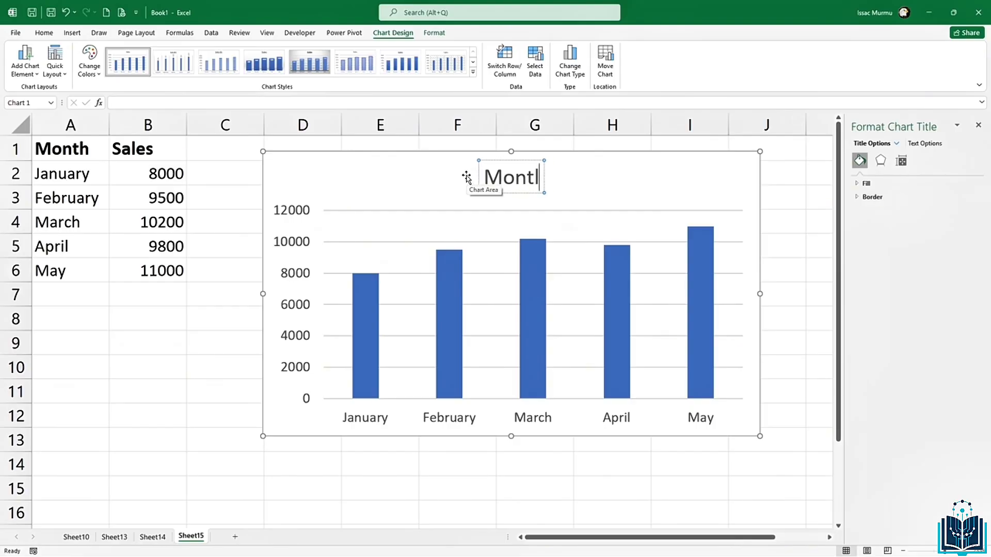
key(BackSpace)
text(hly)
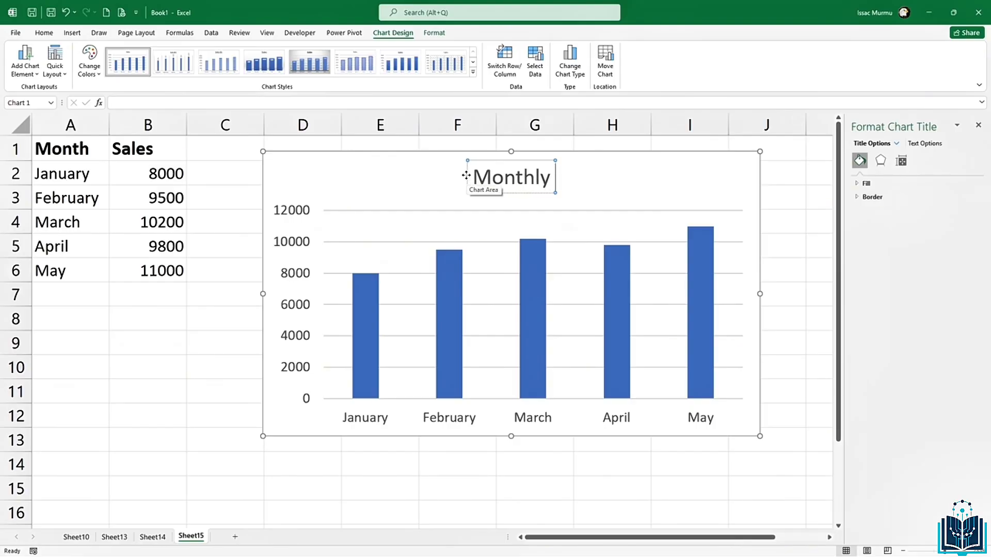
text( Sales per)
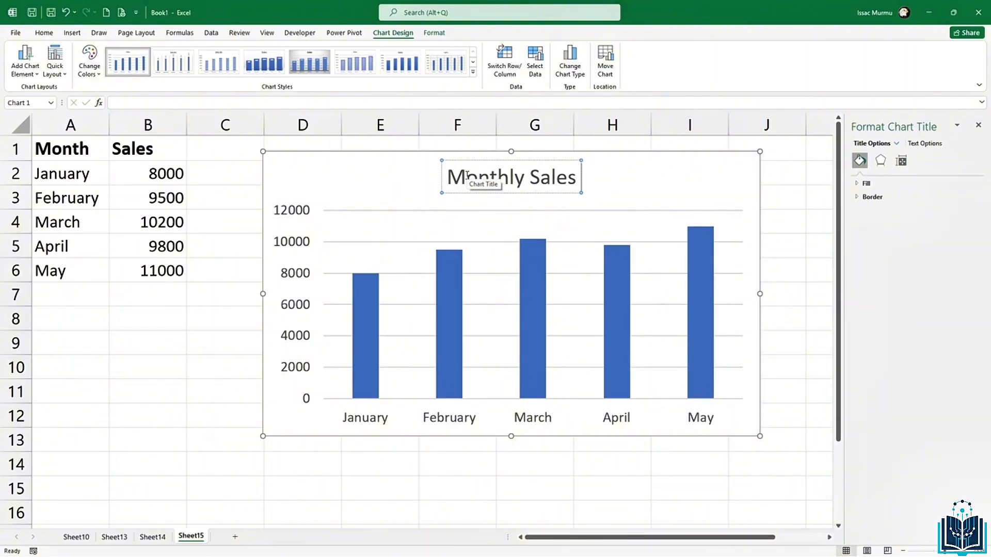
key(BackSpace)
key(BackSpace)
key(BackSpace)
text(Perfom)
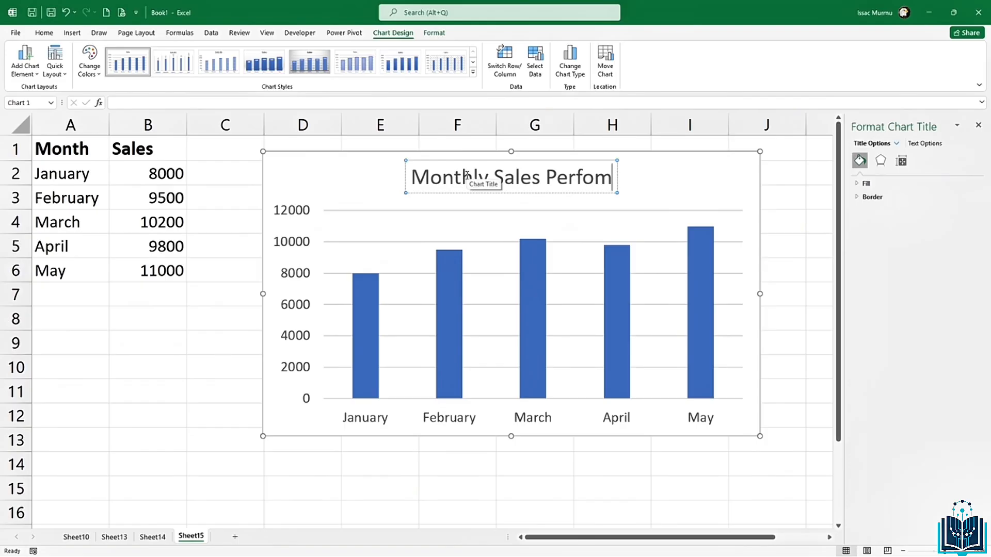
text(r)
key(BackSpace)
key(BackSpace)
text(r)
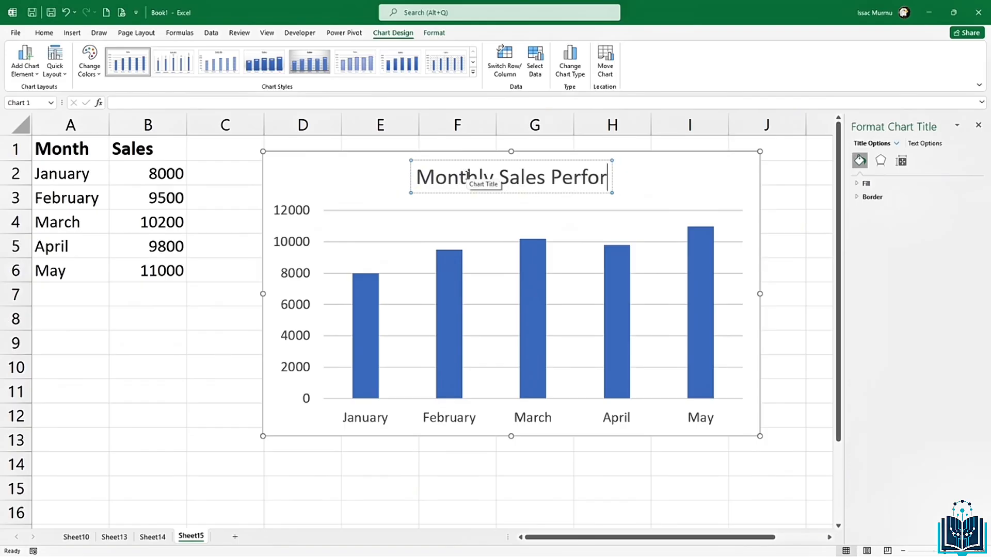
text(mance)
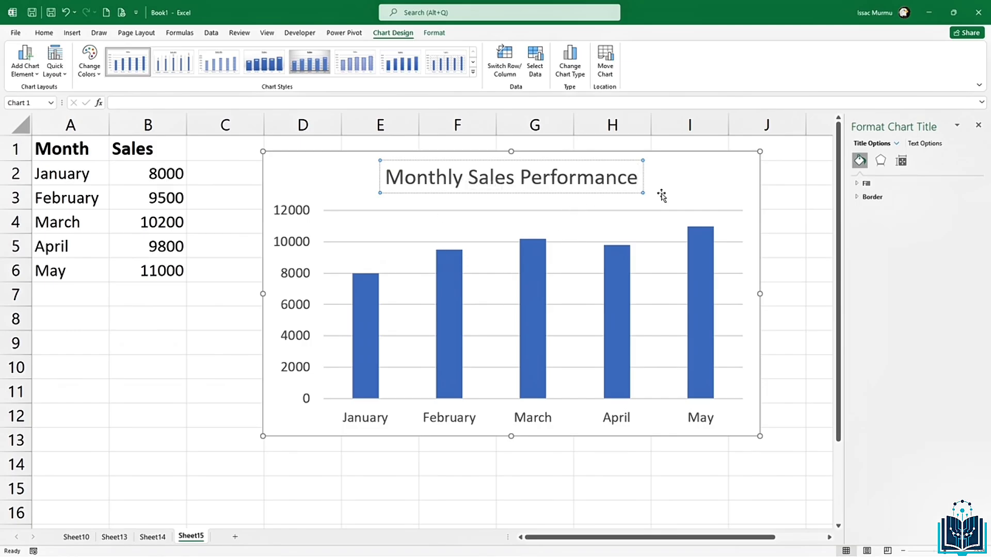
click(630, 186)
Step: Re-add the axis titles and label the horizontal axis 'Months'
click(619, 182)
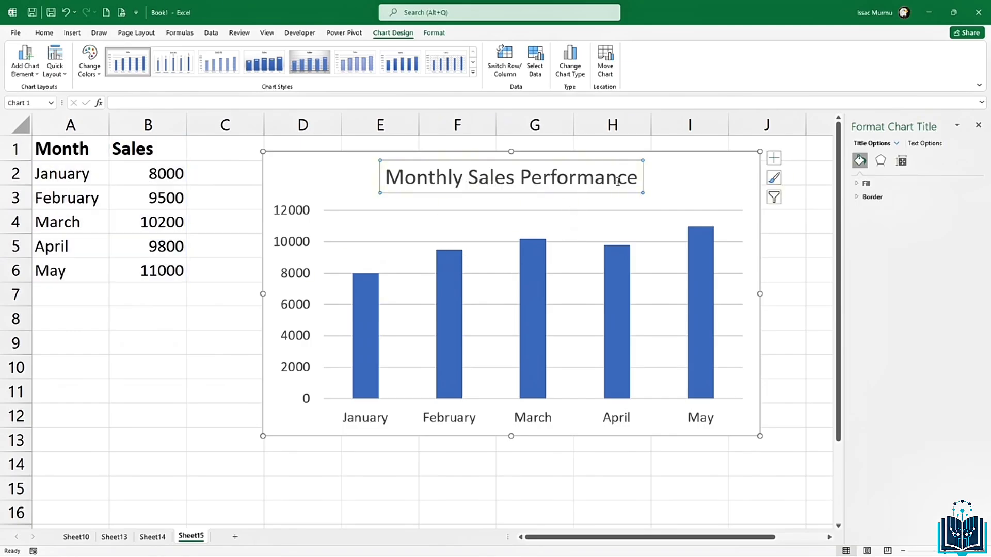
click(773, 158)
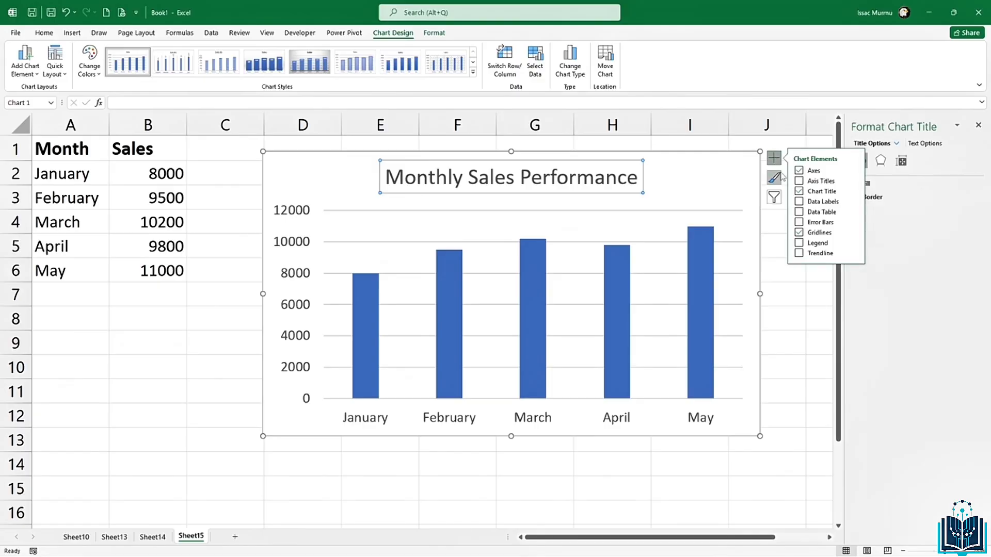
click(799, 181)
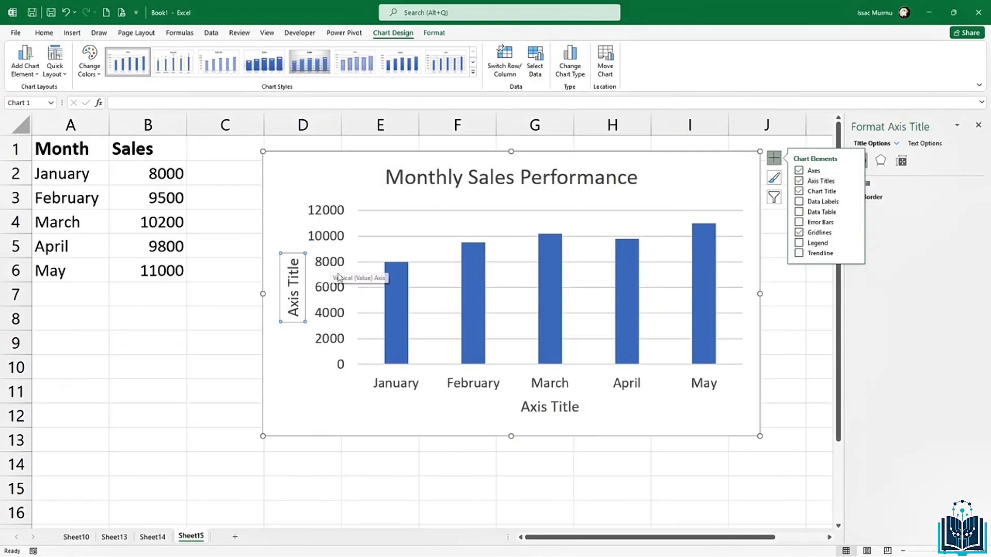
click(536, 408)
click(536, 408)
drag(521, 407, 582, 408)
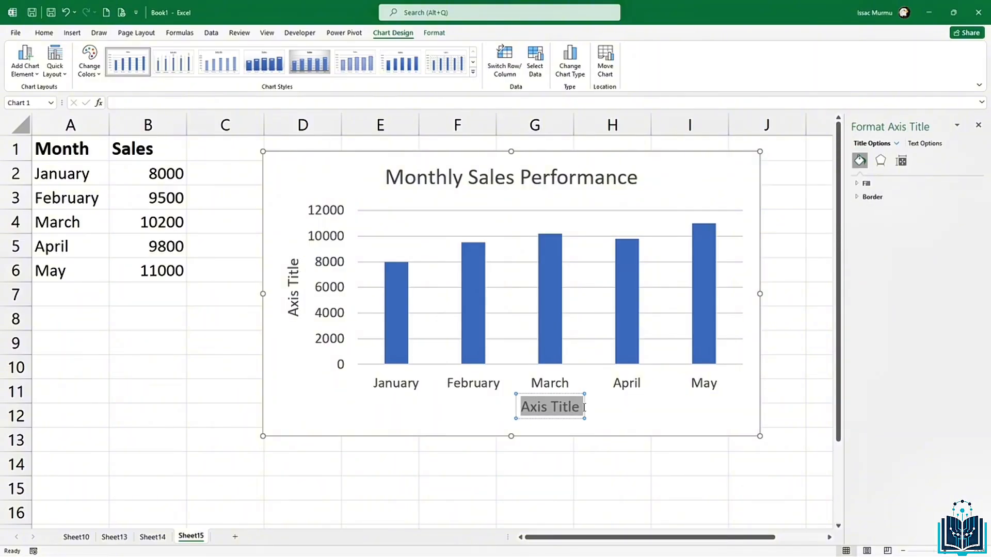
text(M)
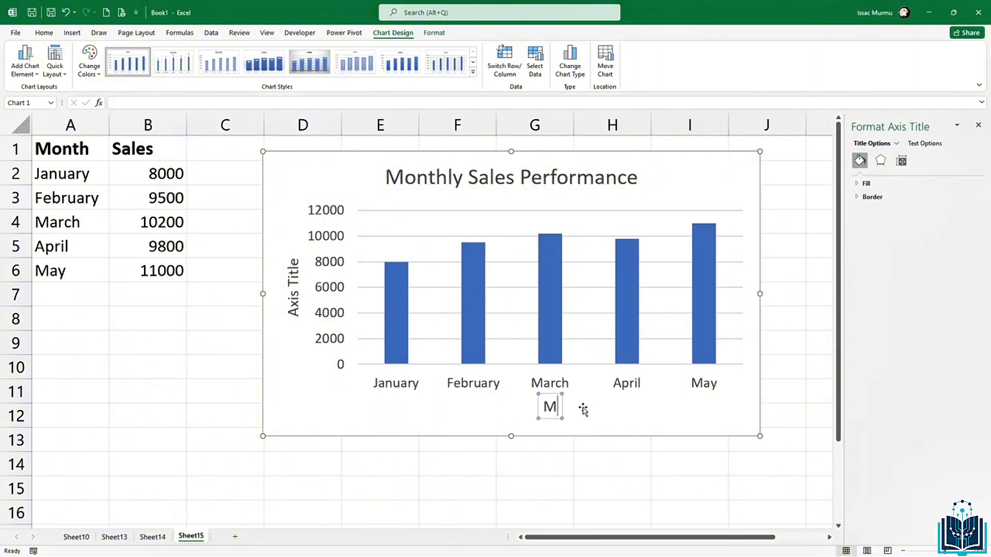
text(onths)
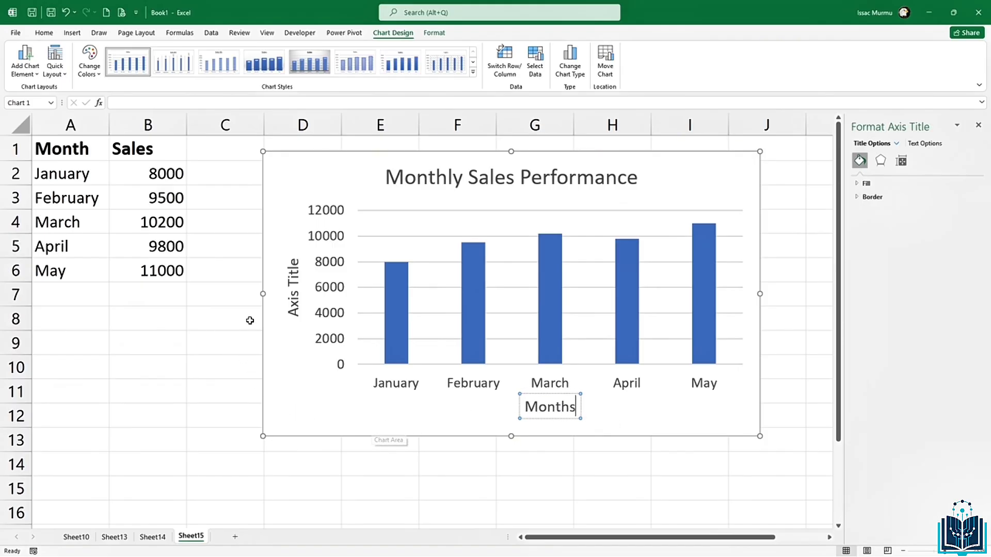
click(294, 289)
Step: Label the vertical axis 'Sales in USD'
click(292, 267)
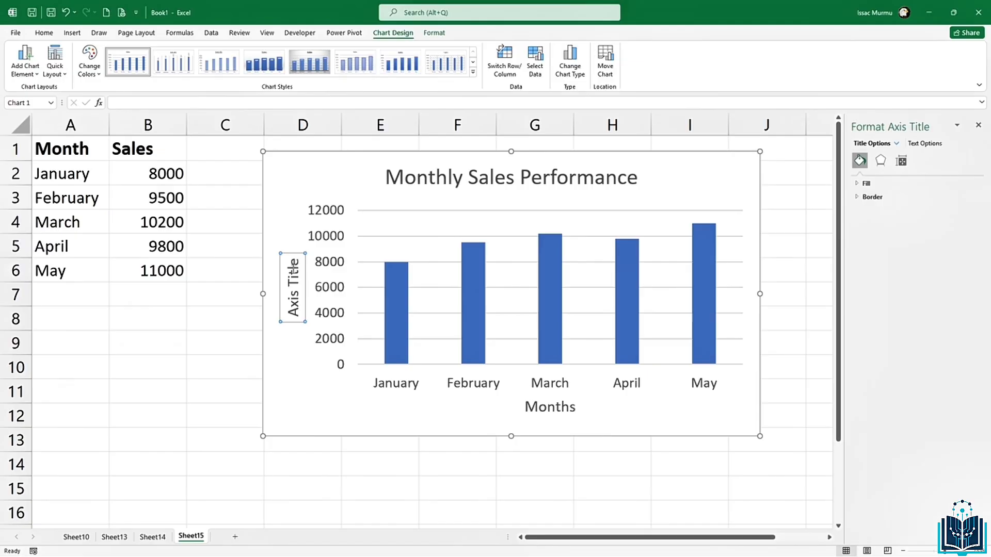
drag(292, 256, 292, 328)
text(Sal)
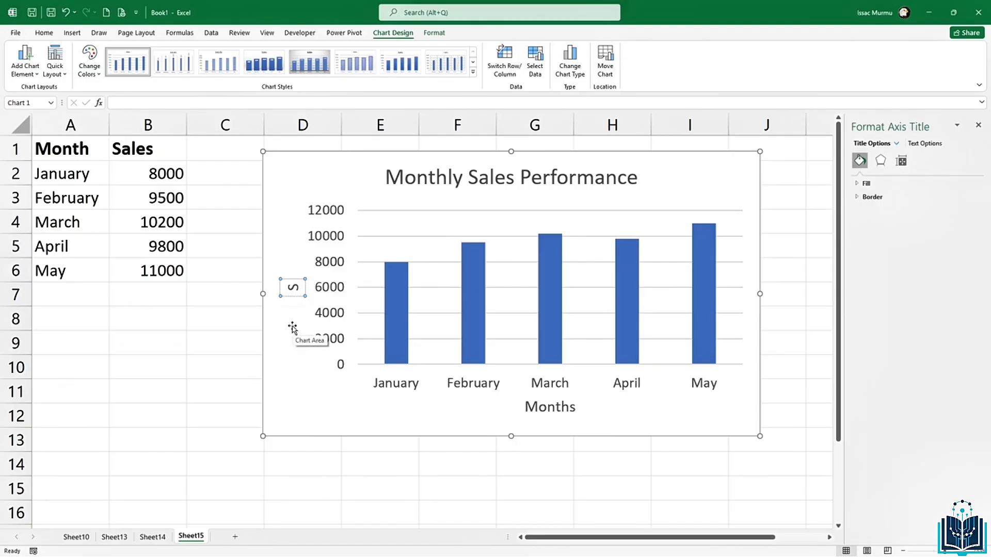
key(BackSpace)
key(BackSpace)
text(ales in)
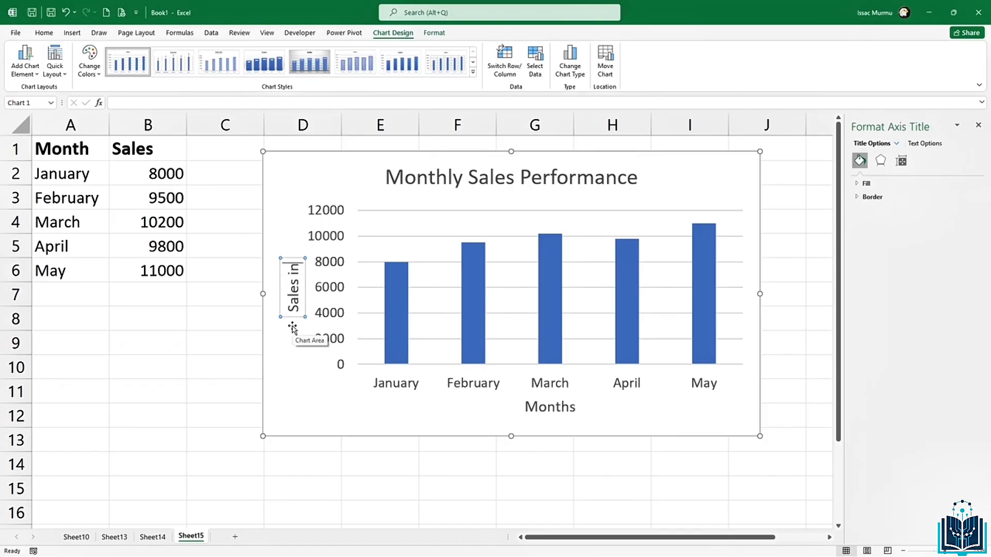
text( USD)
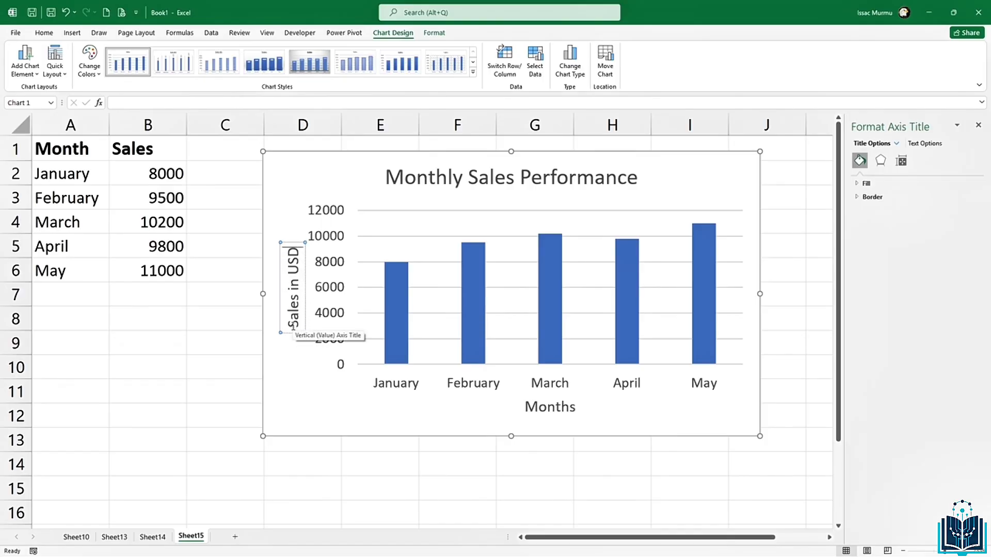
click(308, 377)
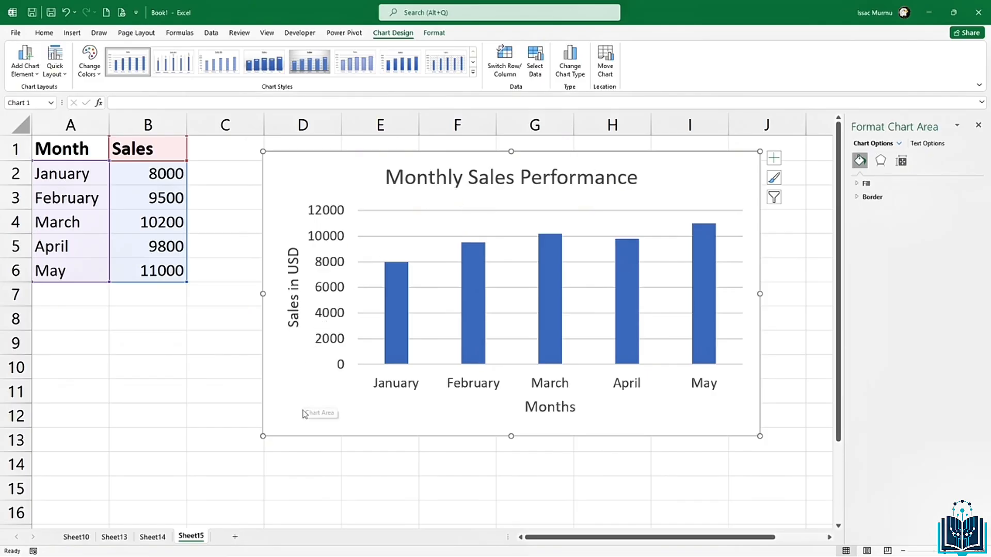
Step: Fill only the January column dark orange, leaving February to May blue
click(466, 309)
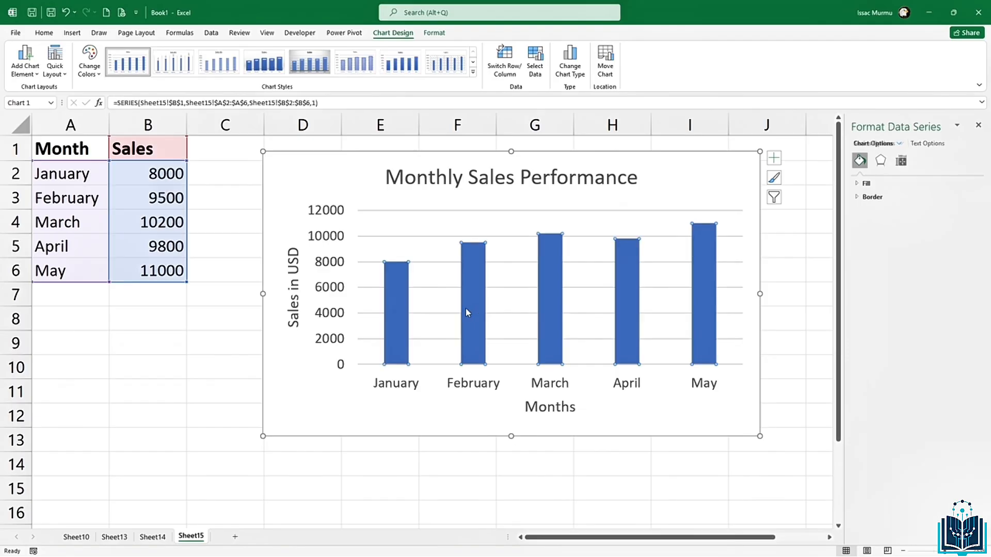
click(465, 307)
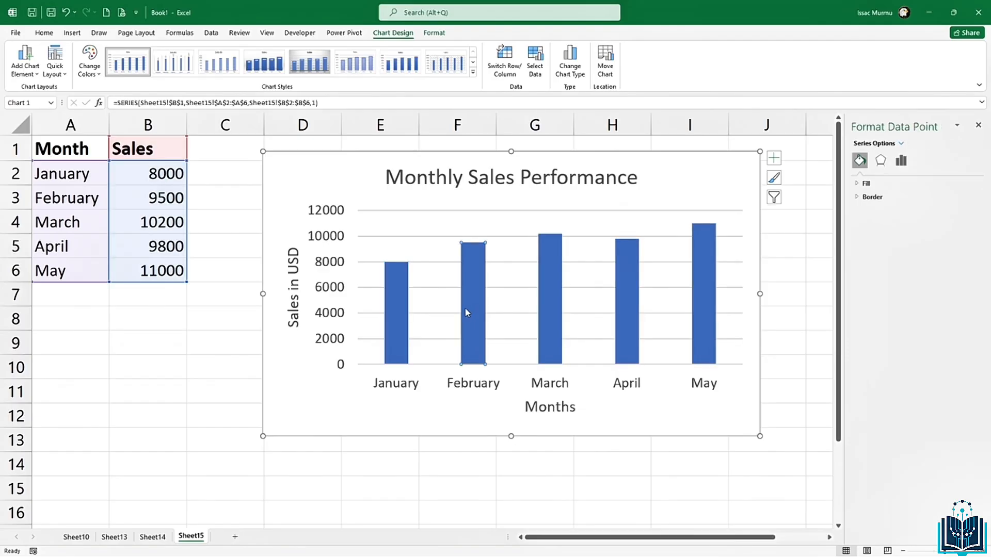
right_click(466, 312)
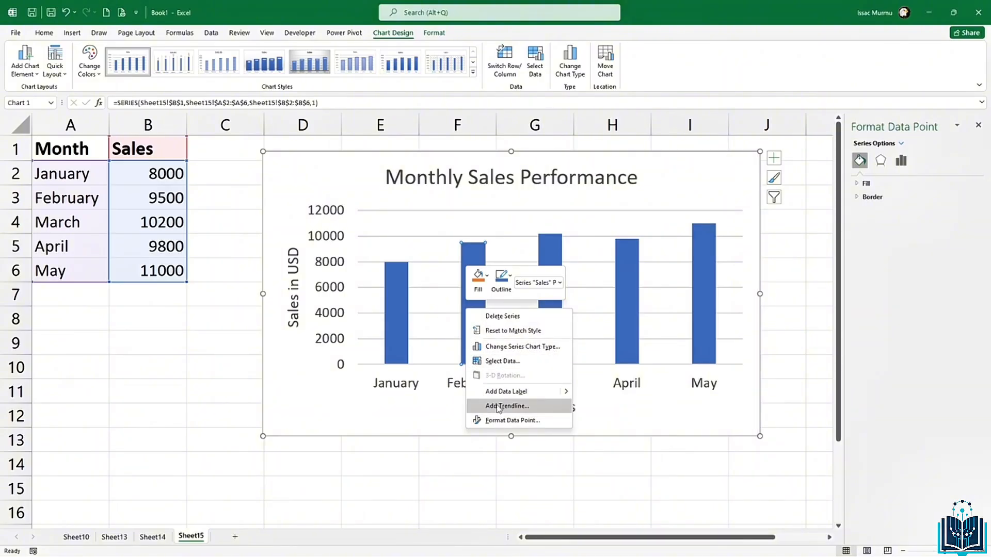
click(398, 351)
click(397, 351)
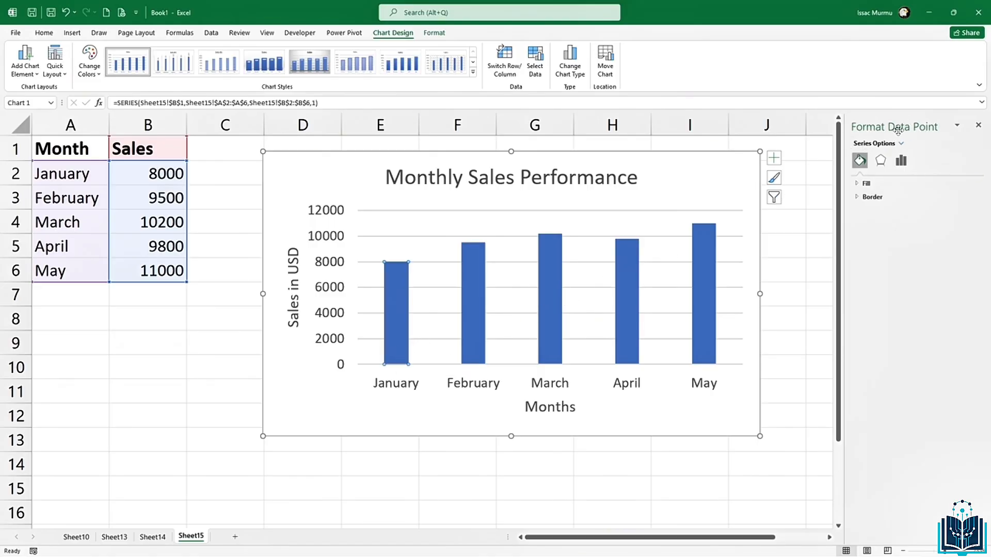
click(880, 161)
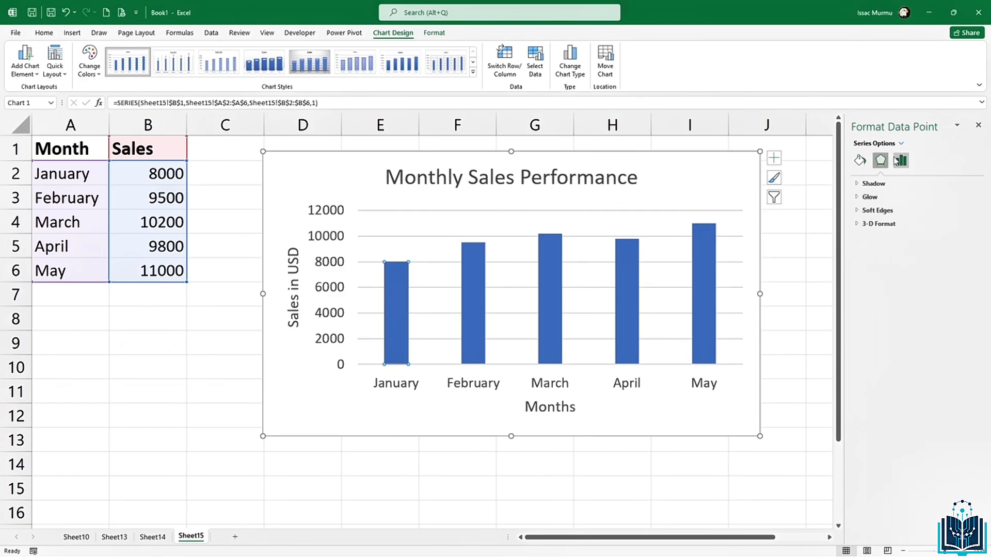
click(860, 161)
click(866, 184)
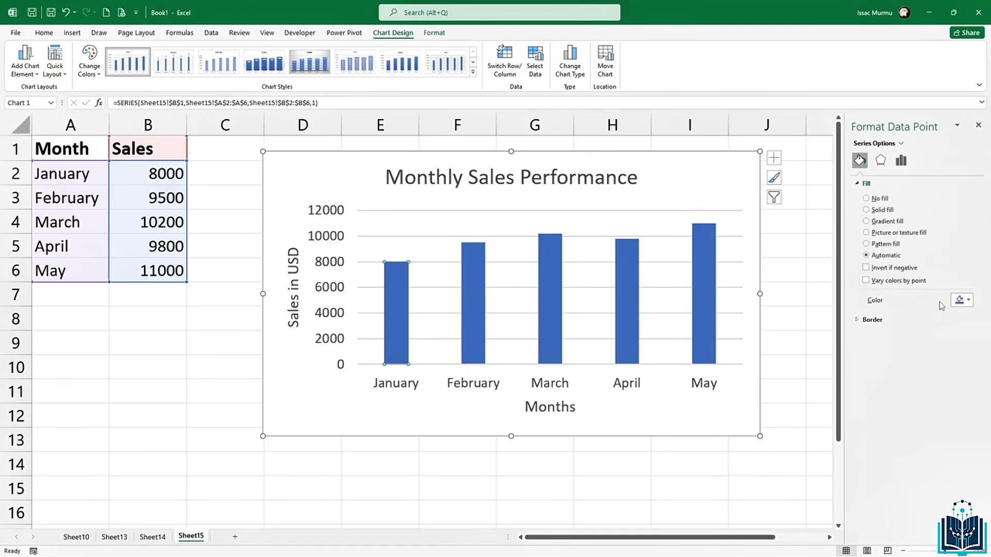
click(962, 300)
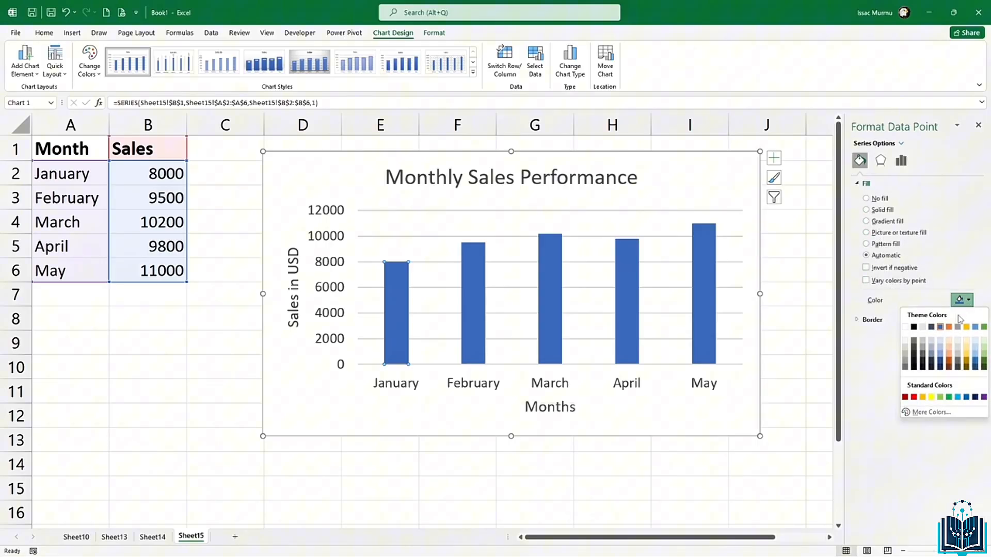
click(948, 364)
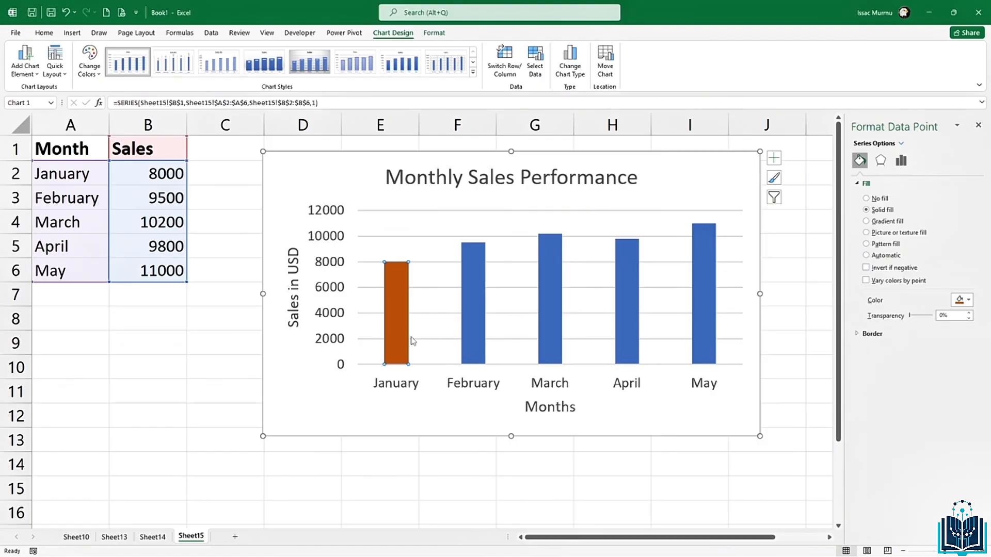
click(642, 188)
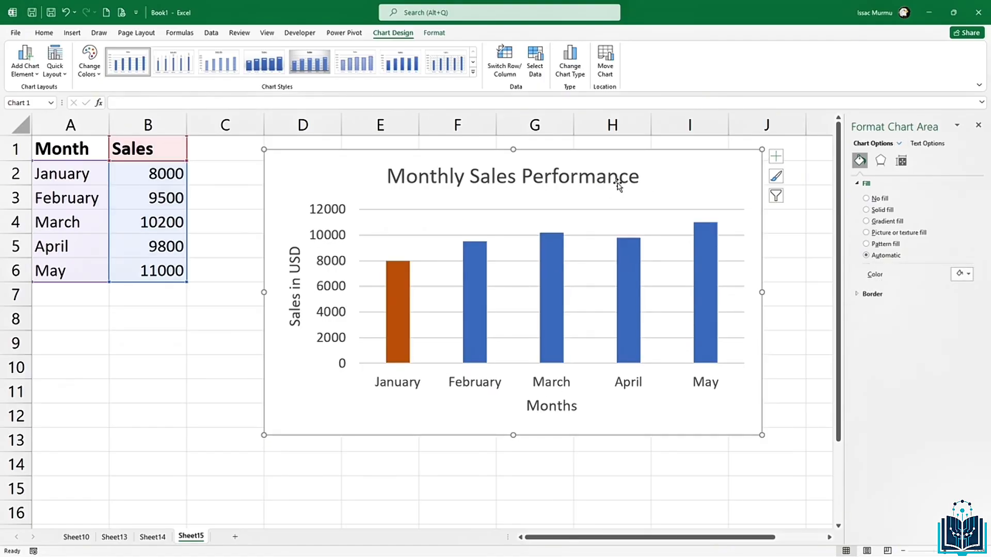
Step: Apply Chart Style 10 for an uppercase title and gradient blue columns
click(472, 72)
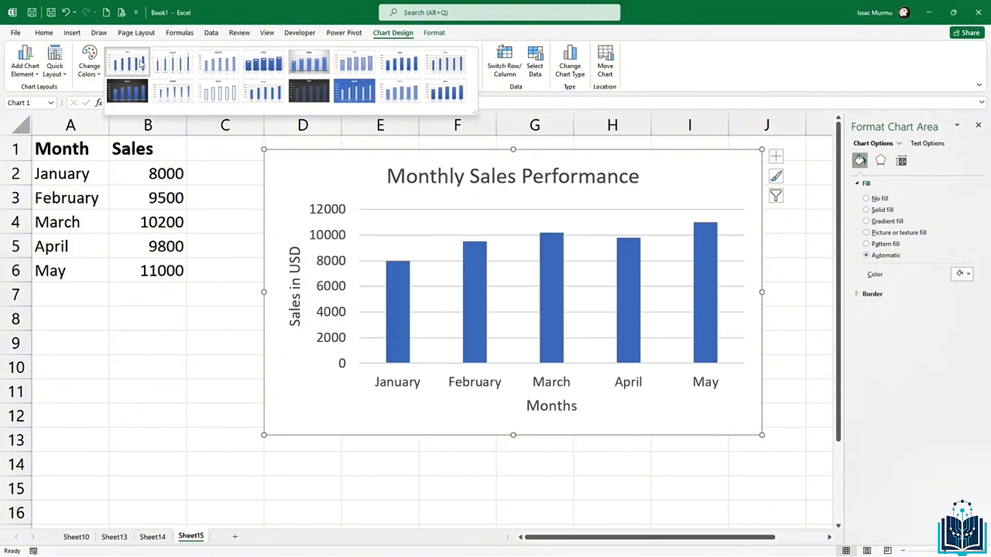
click(182, 89)
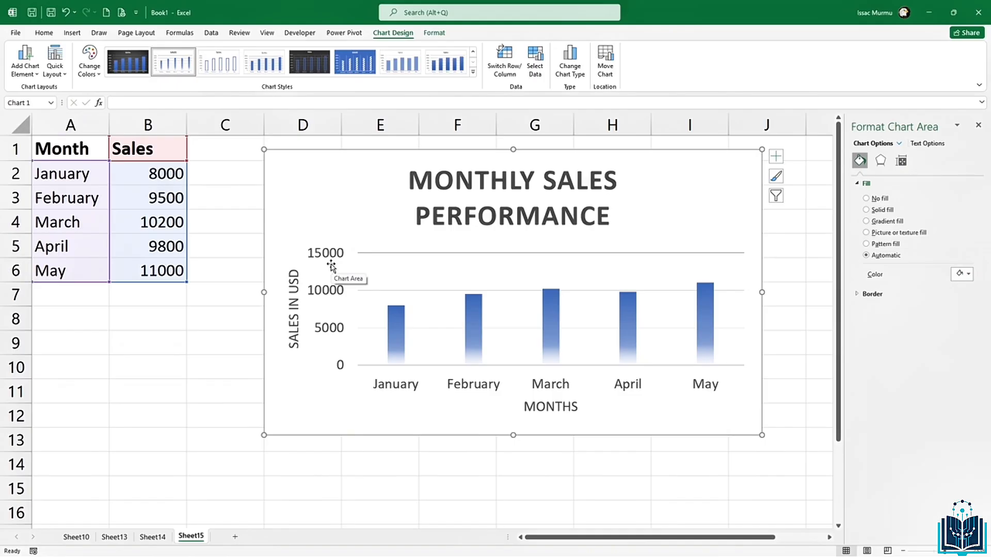
click(775, 156)
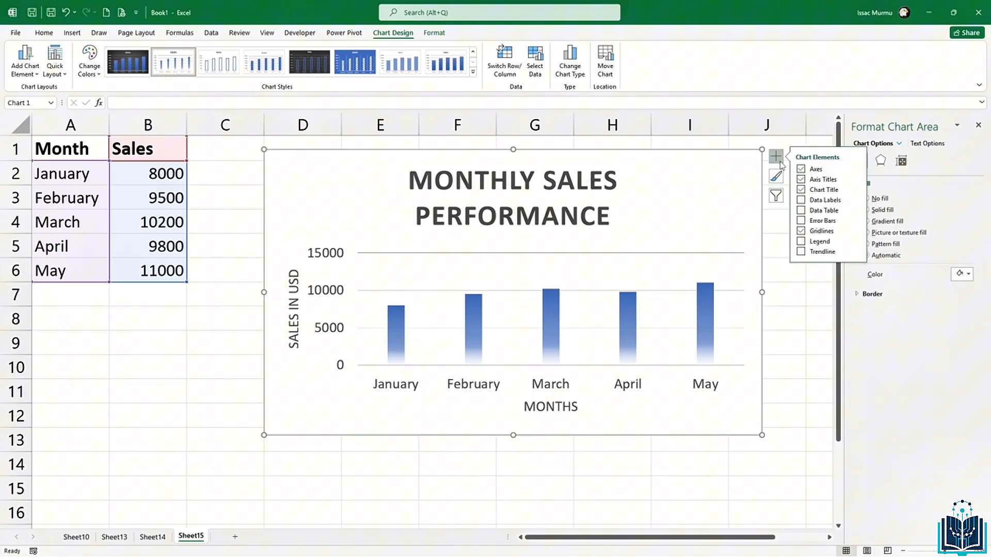
Step: Add data labels showing 8000, 9500, 10200, 9800 and 11000 above the columns
click(801, 201)
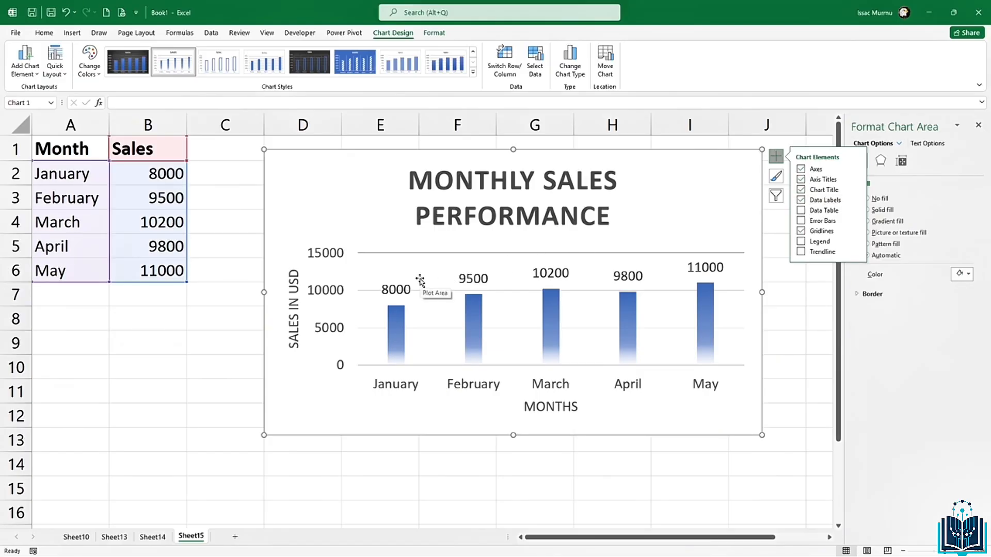
click(420, 280)
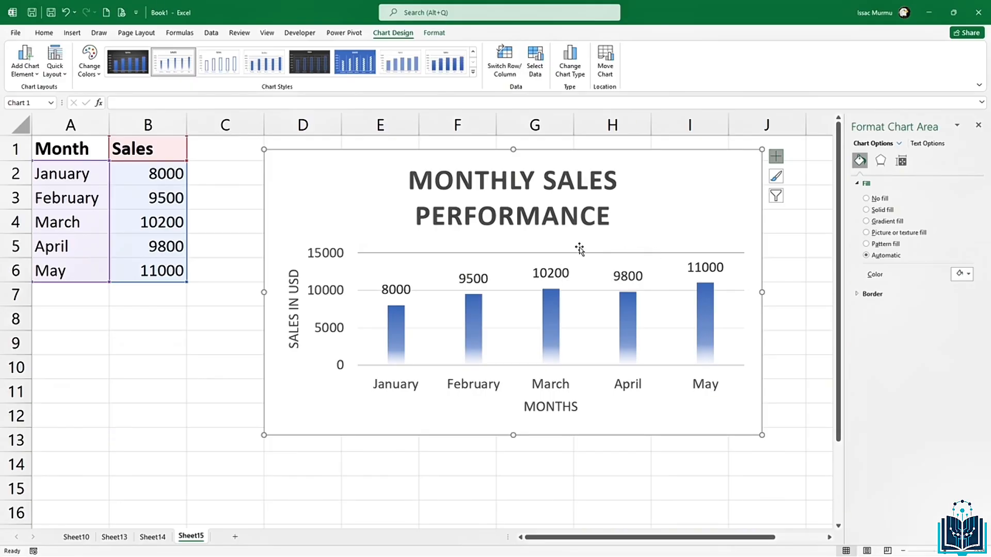
click(657, 254)
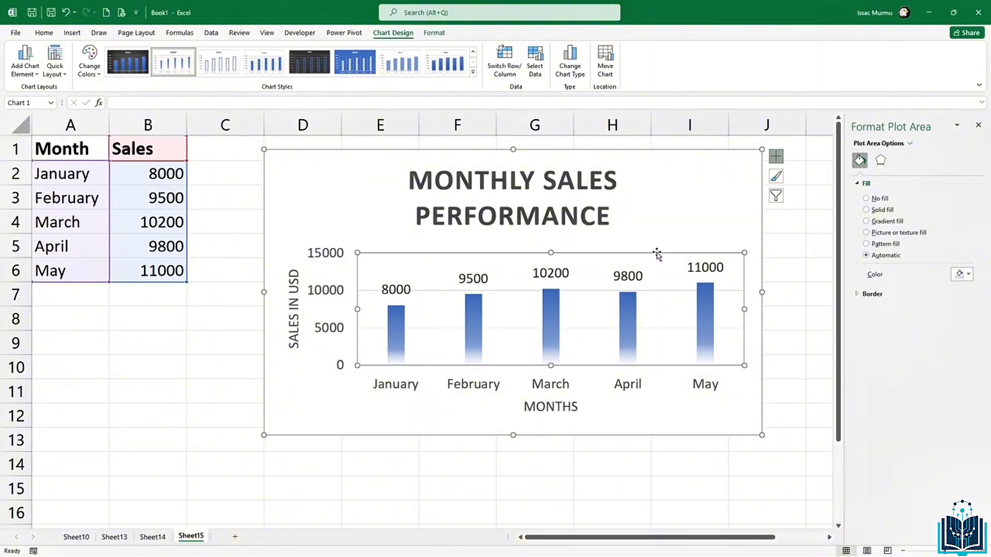
drag(656, 251, 625, 251)
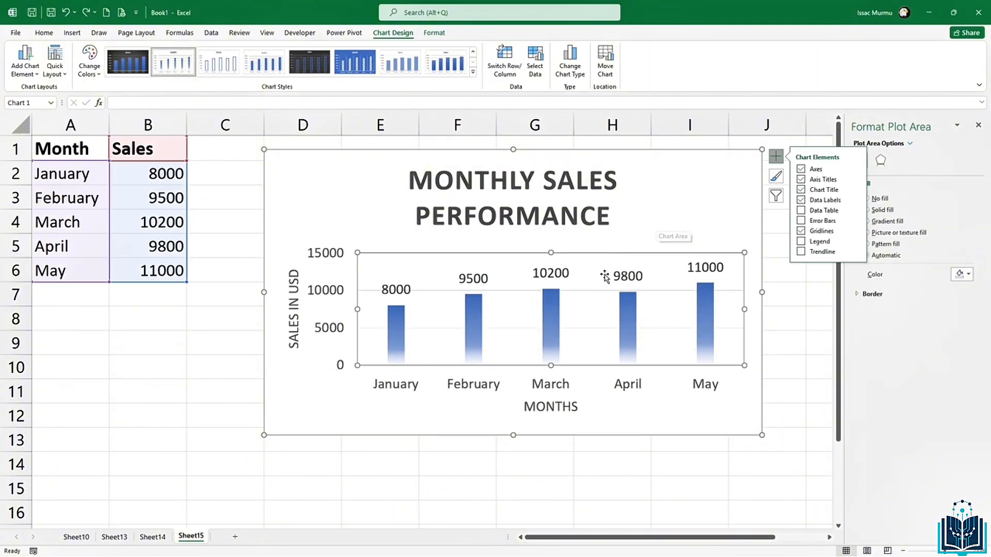
click(605, 292)
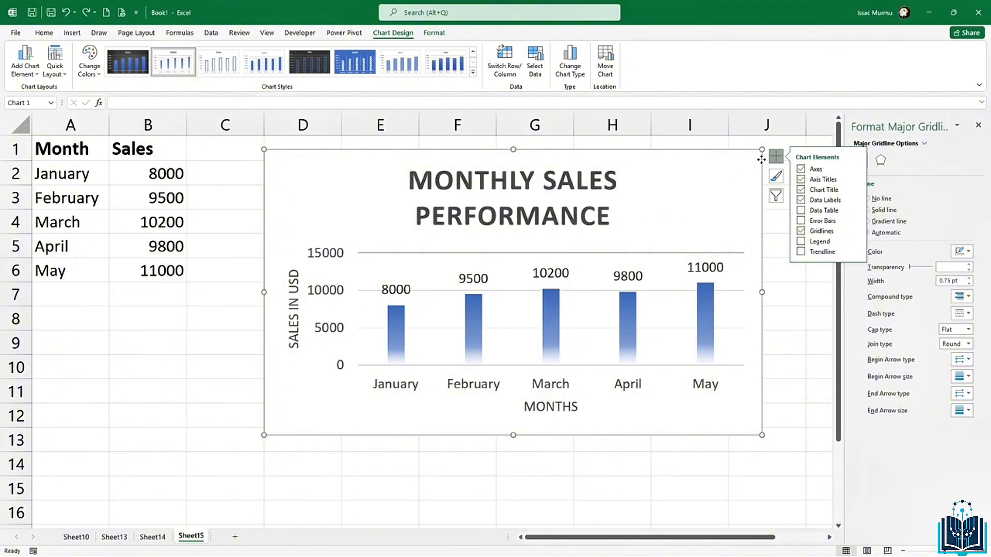
Step: Fill the chart area light grey in Format Chart Area, replacing a trial light gold
right_click(762, 163)
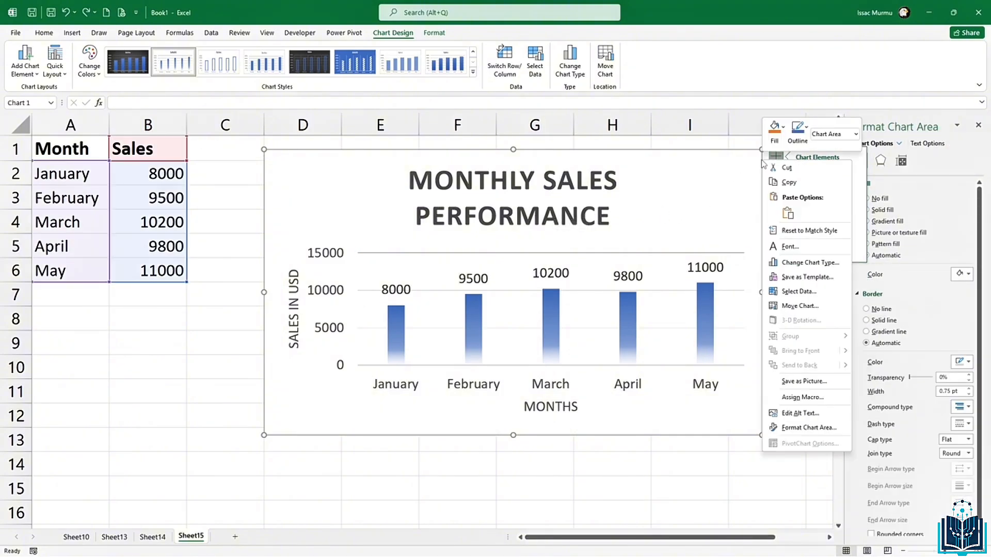
click(818, 427)
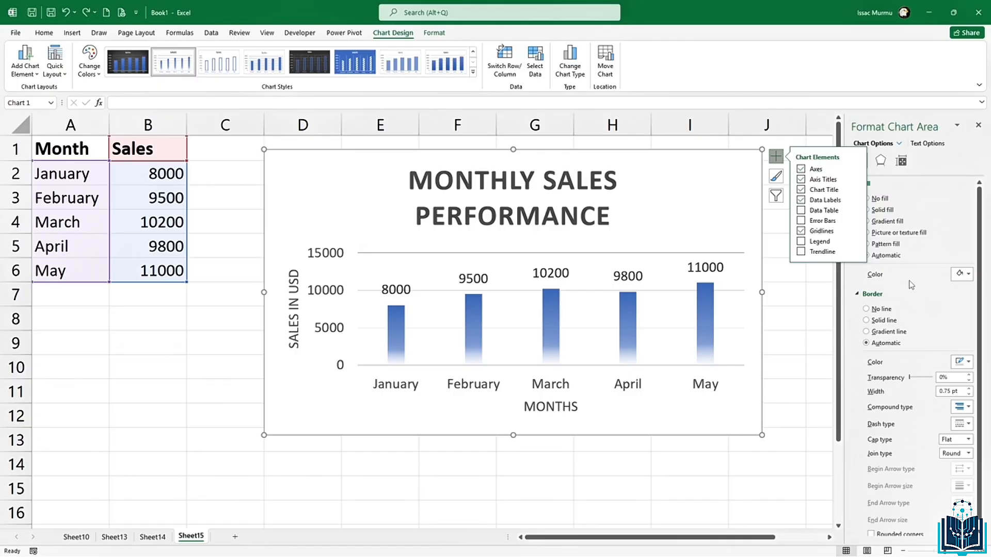
click(958, 273)
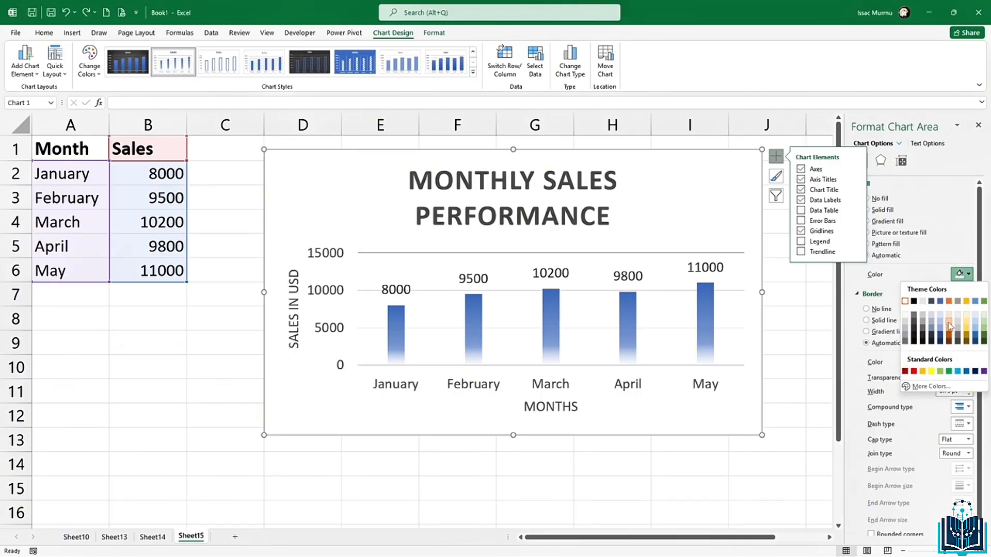
click(965, 321)
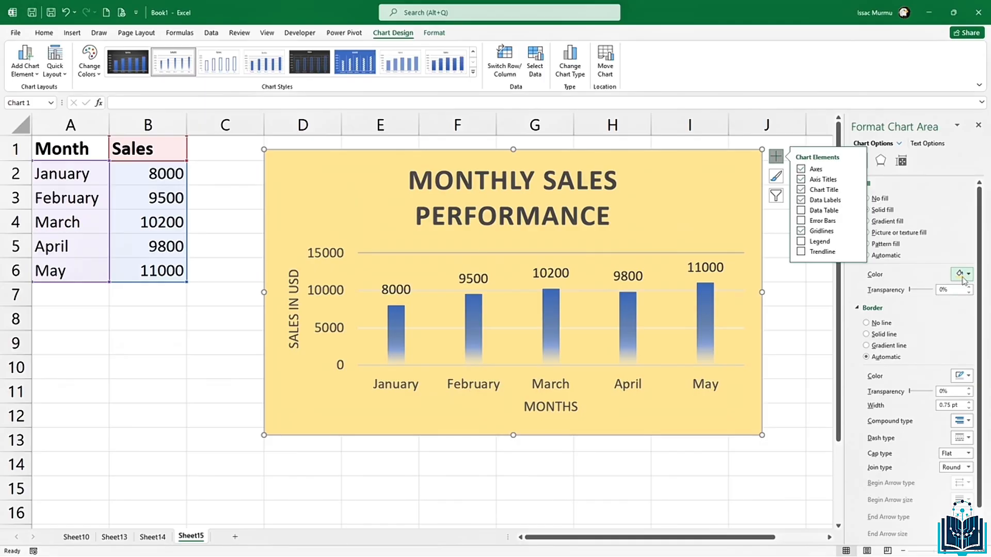
click(969, 274)
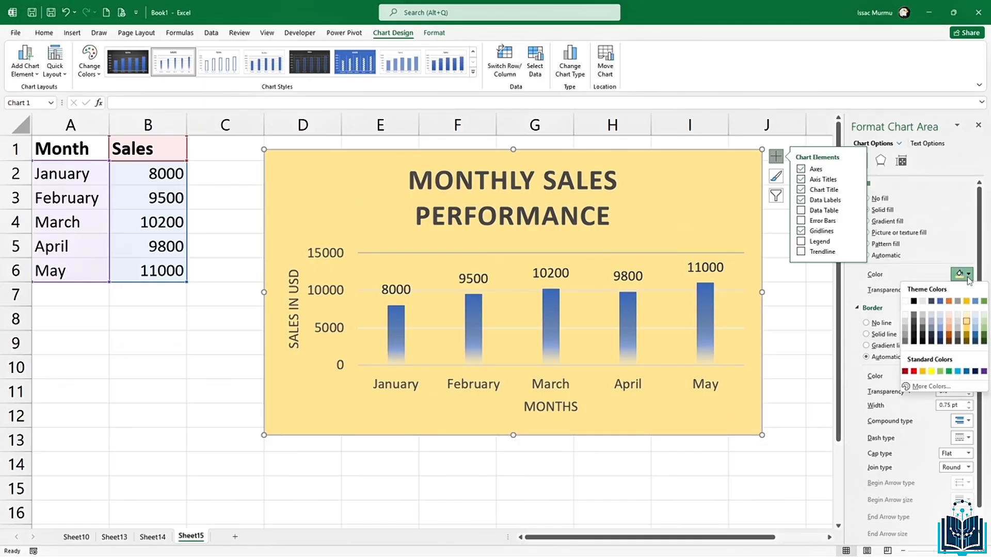
click(927, 316)
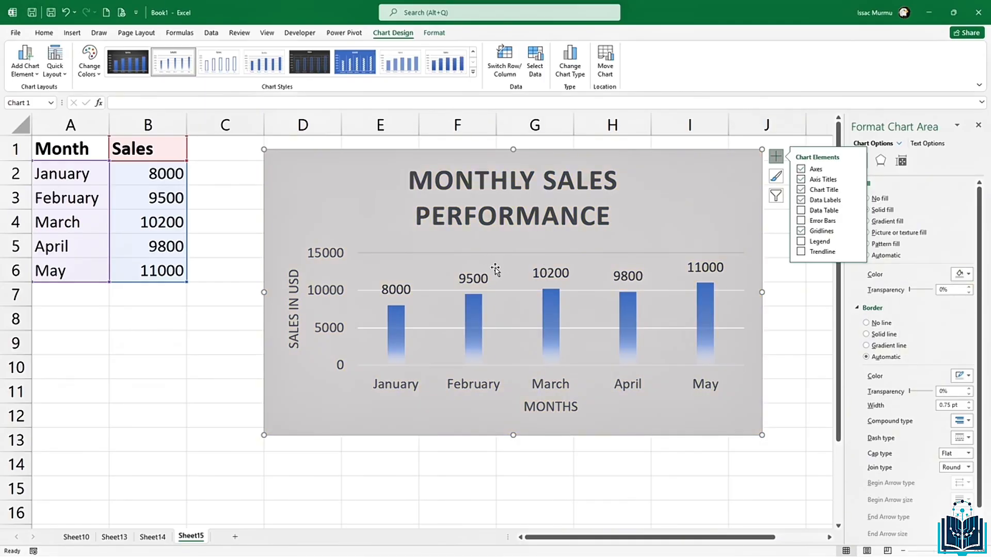
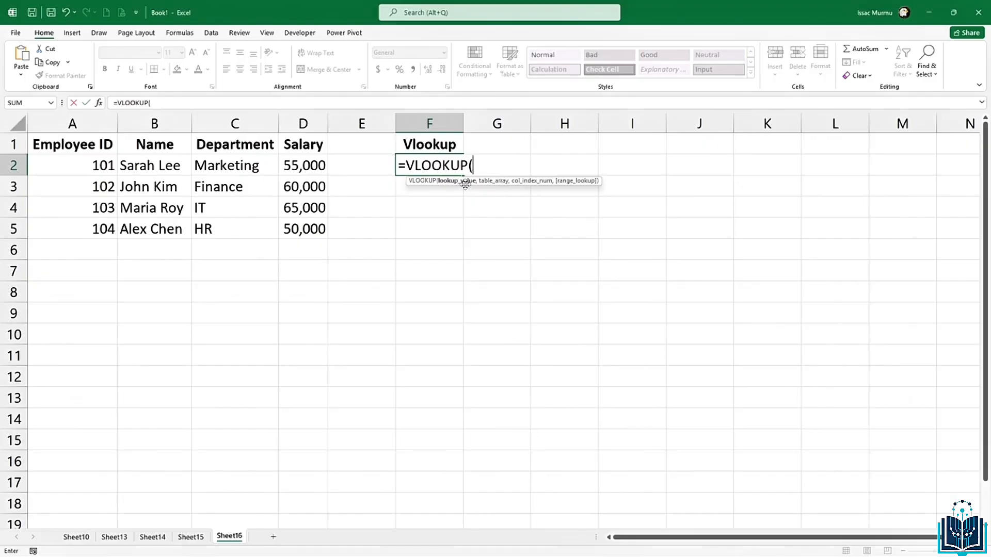
Step: Preview the VLOOKUP argument hints in F2, then erase the unfinished formula
text(,)
text(,)
text(,)
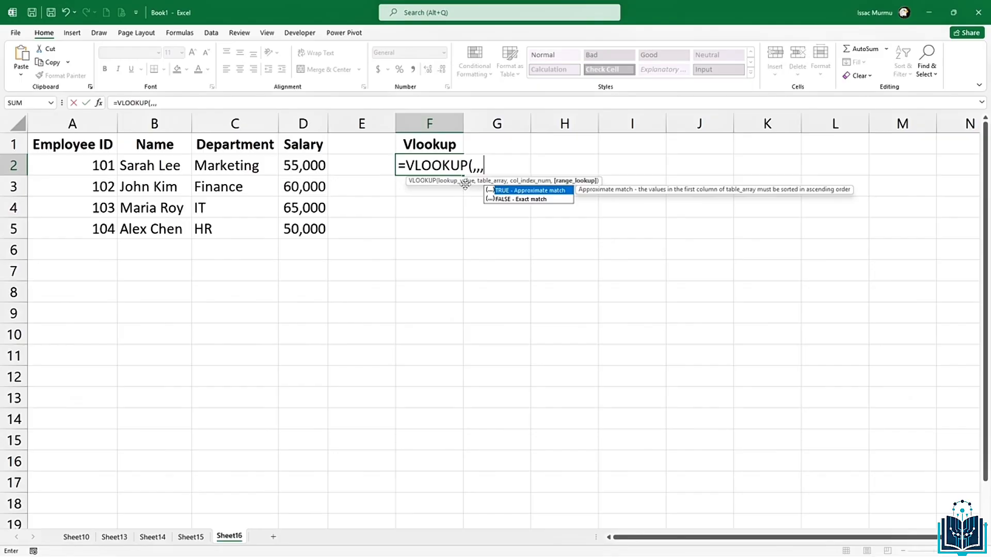
key(BackSpace)
key(BackSpace)
key(BackSpace)
key(BackSpace)
key(BackSpace)
key(BackSpace)
key(BackSpace)
key(BackSpace)
key(BackSpace)
key(BackSpace)
key(BackSpace)
key(BackSpace)
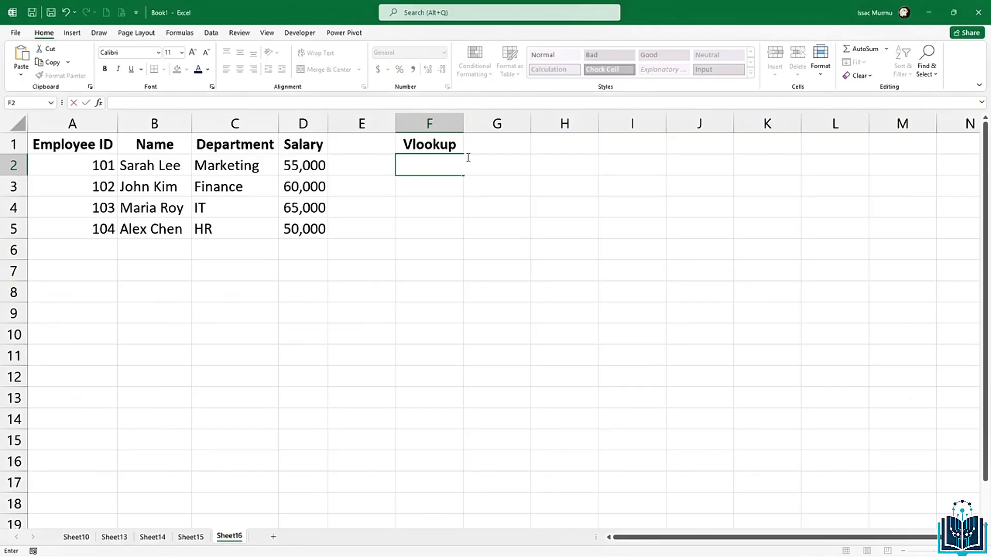
Step: Rename the F1 heading to Employee ID, enter 103 in F2, and autofit column F
click(449, 194)
click(438, 151)
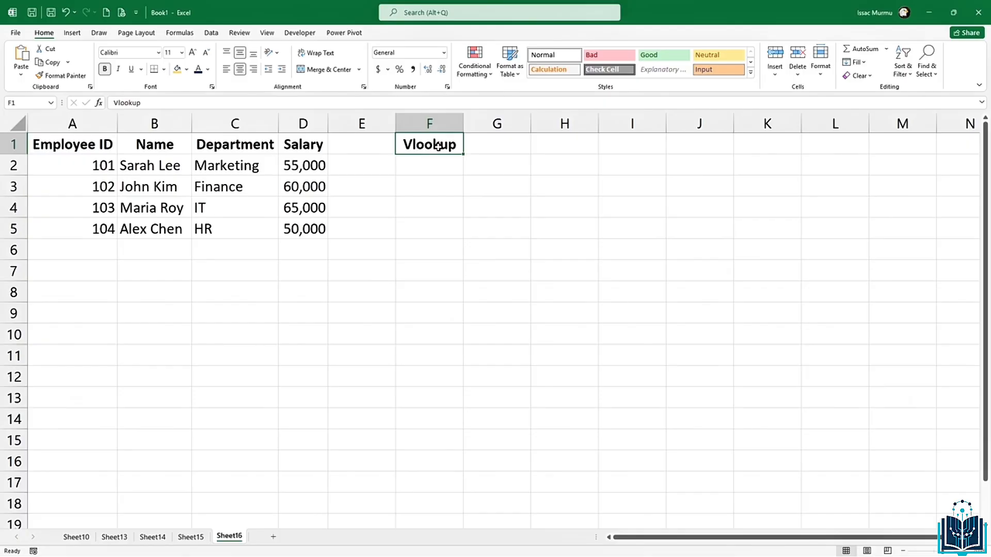
key(BackSpace)
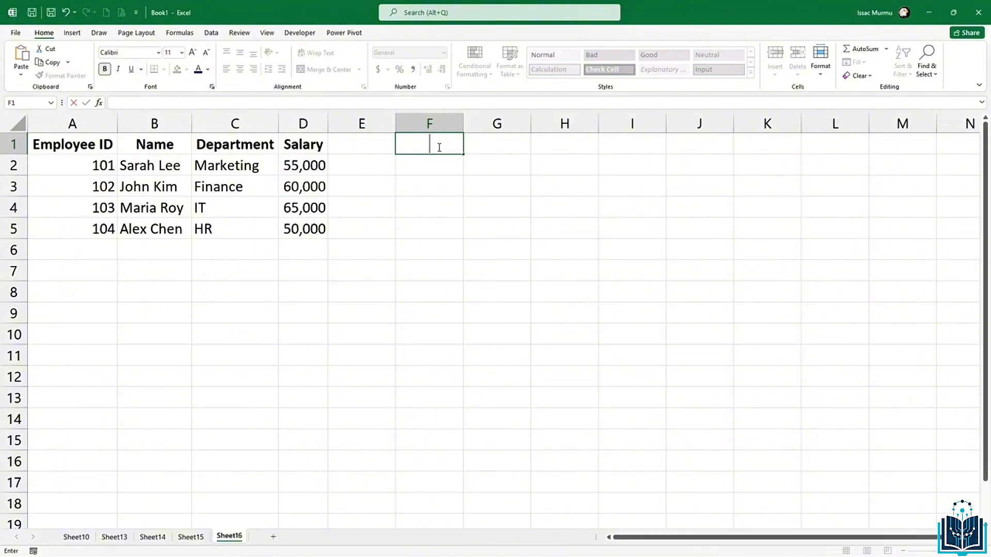
text(Employee ID)
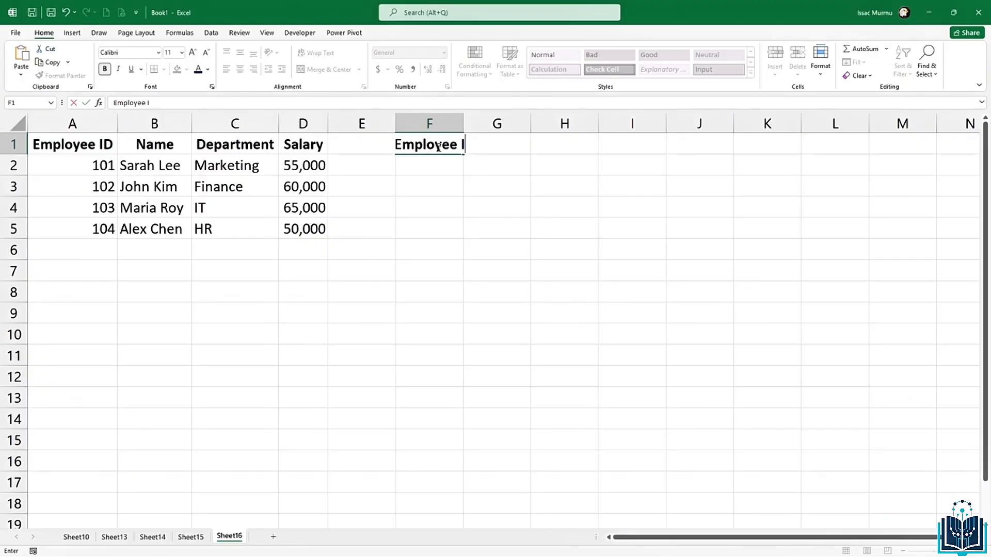
key(Return)
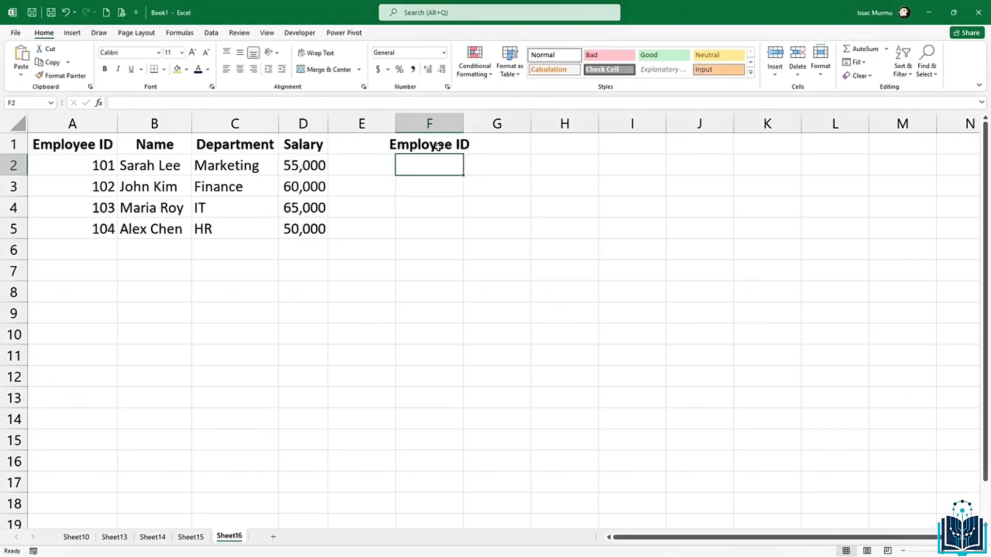
text(103)
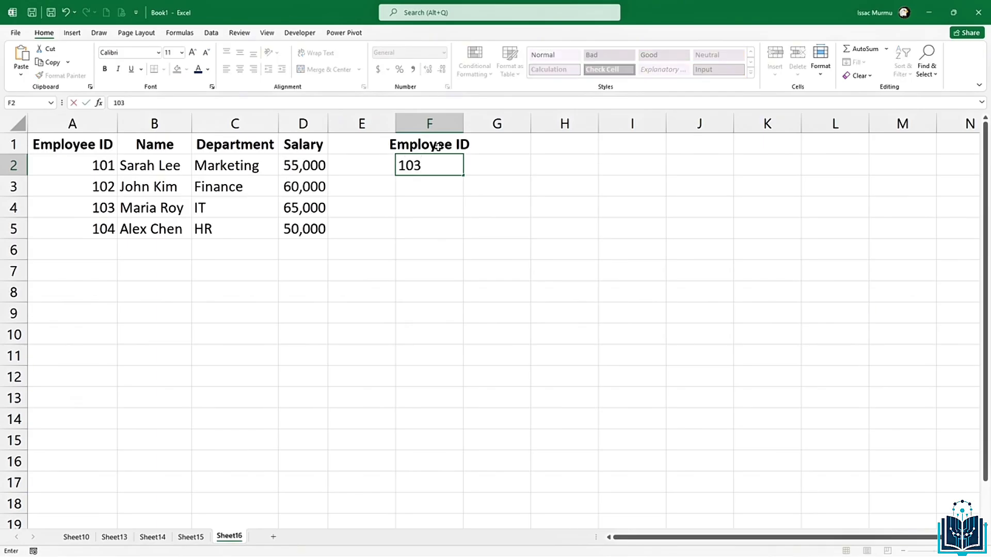
click(456, 120)
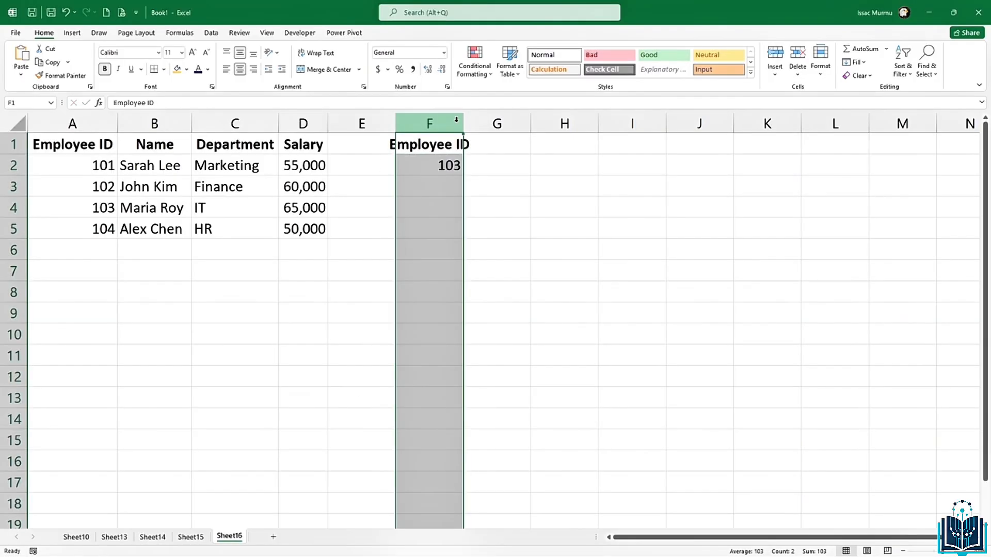
double_click(463, 123)
Step: Enter the heading Departement in G1 and autofit column G
click(519, 143)
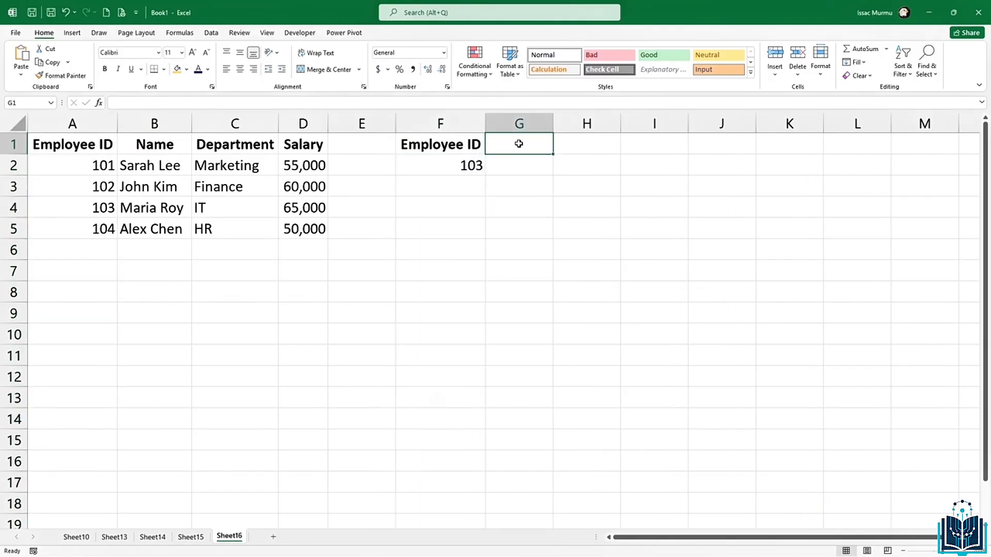
text(De)
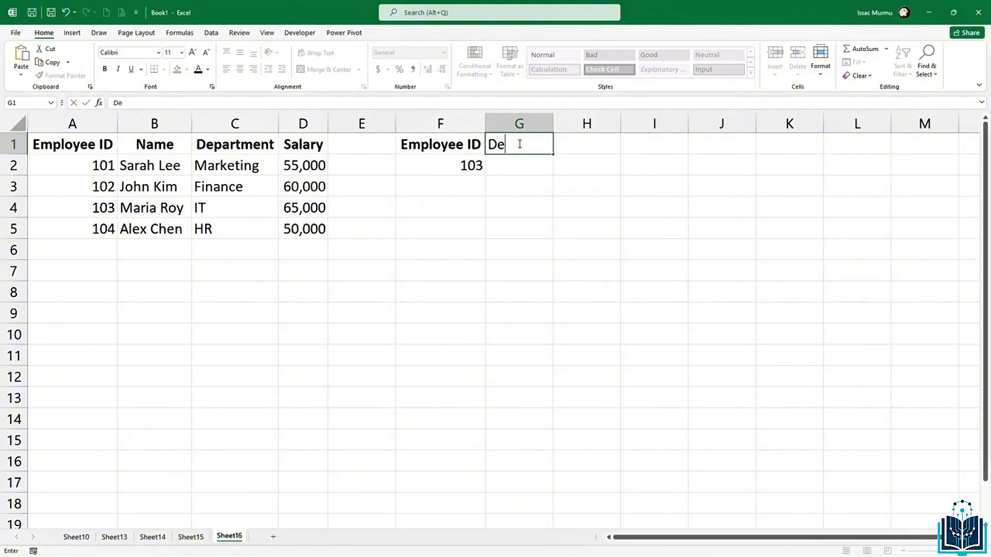
text(partemnt)
key(BackSpace)
key(BackSpace)
text(emt)
key(BackSpace)
key(BackSpace)
text(nt)
key(Return)
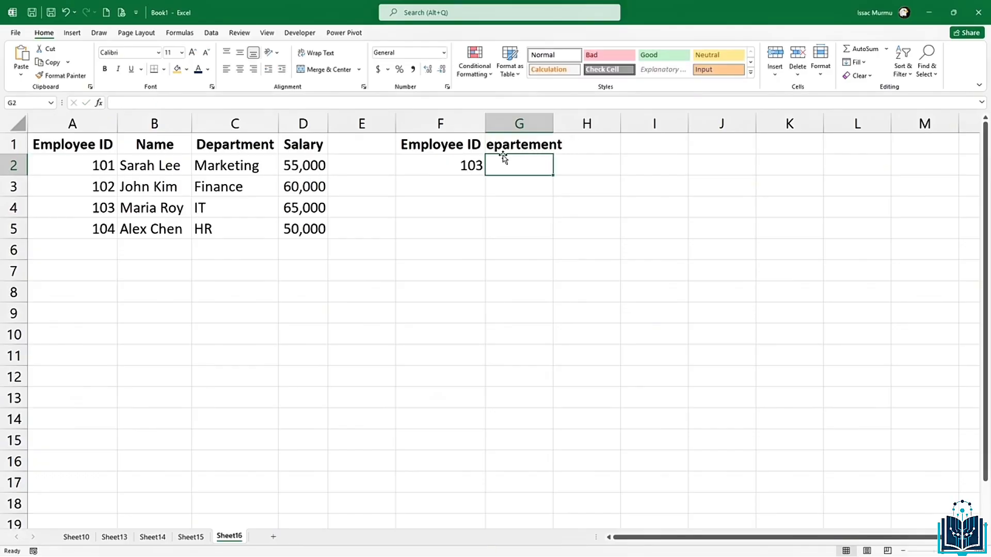
double_click(553, 123)
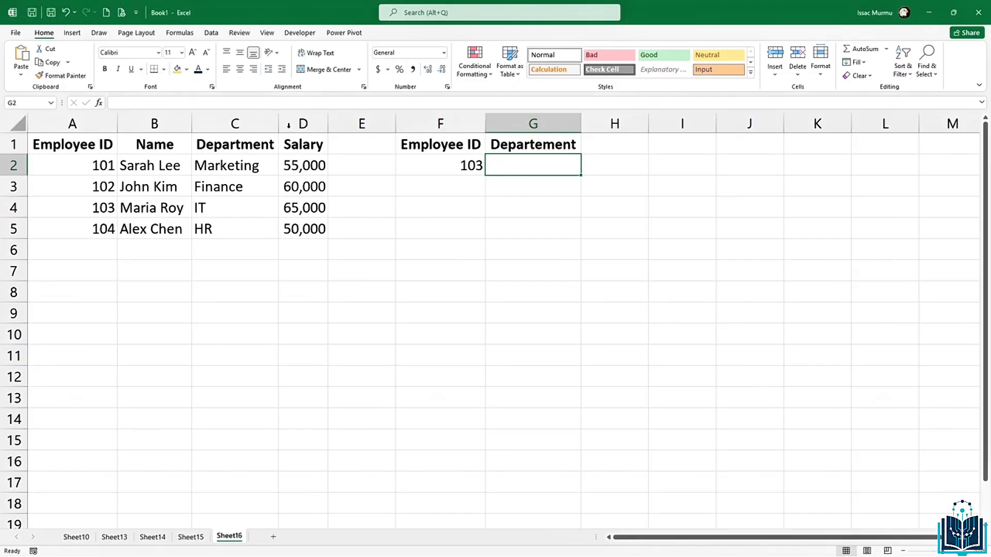
Step: Enter =VLOOKUP(F2,A2:D5,3,false) in G2 so it returns IT for employee 103
text(=)
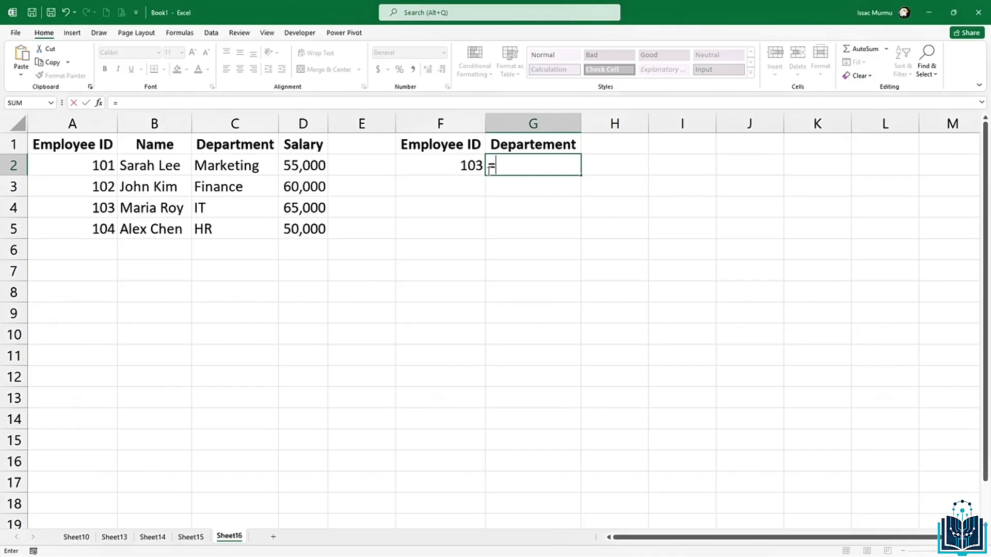
text(vlo)
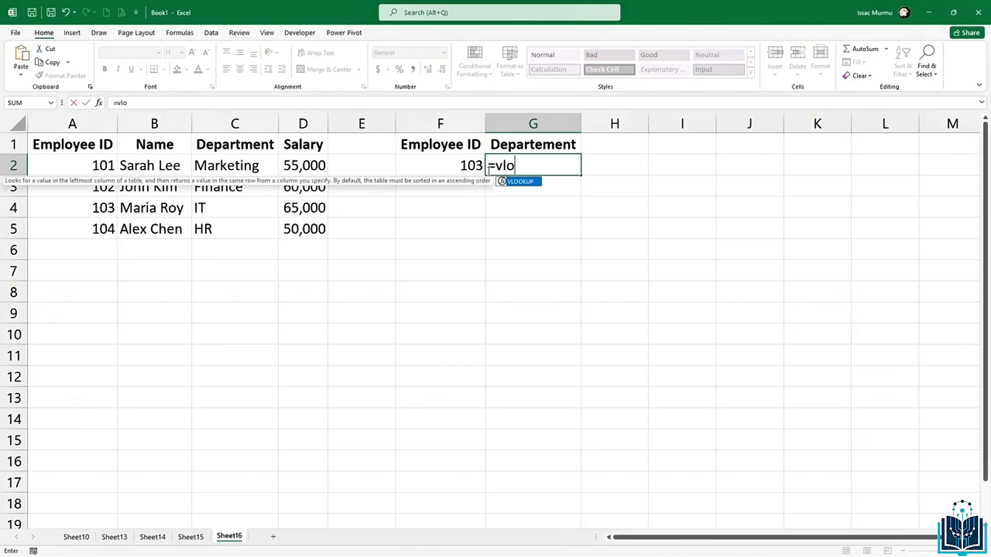
key(Tab)
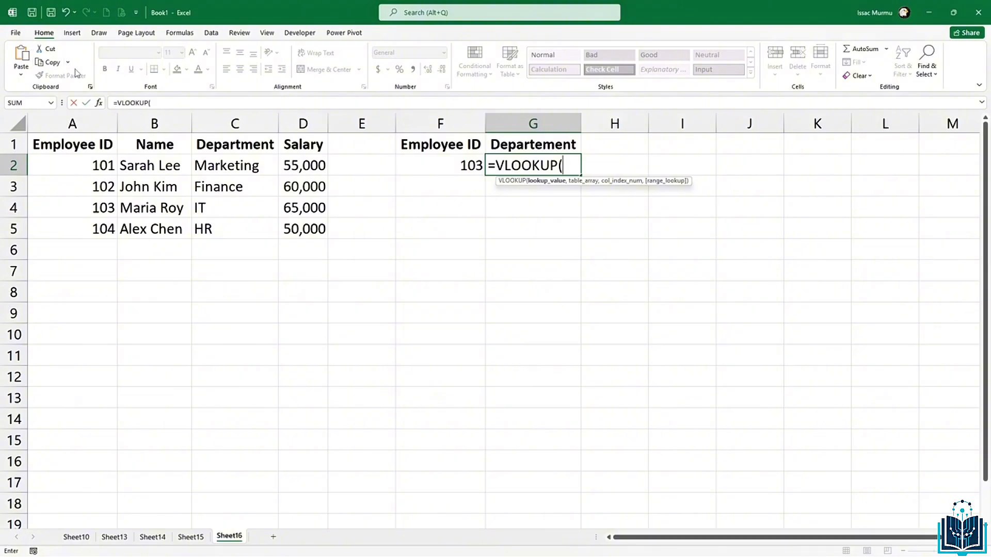
click(457, 171)
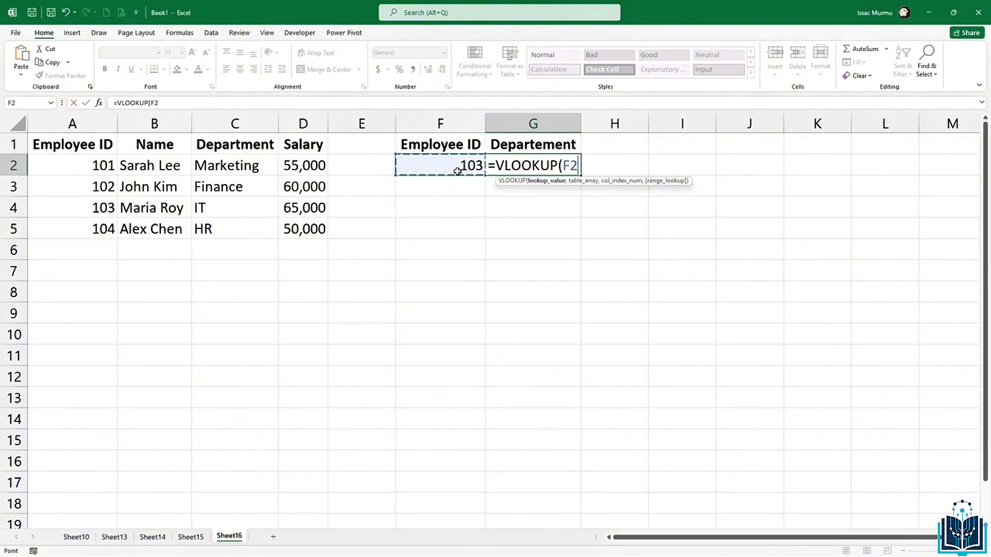
text(,)
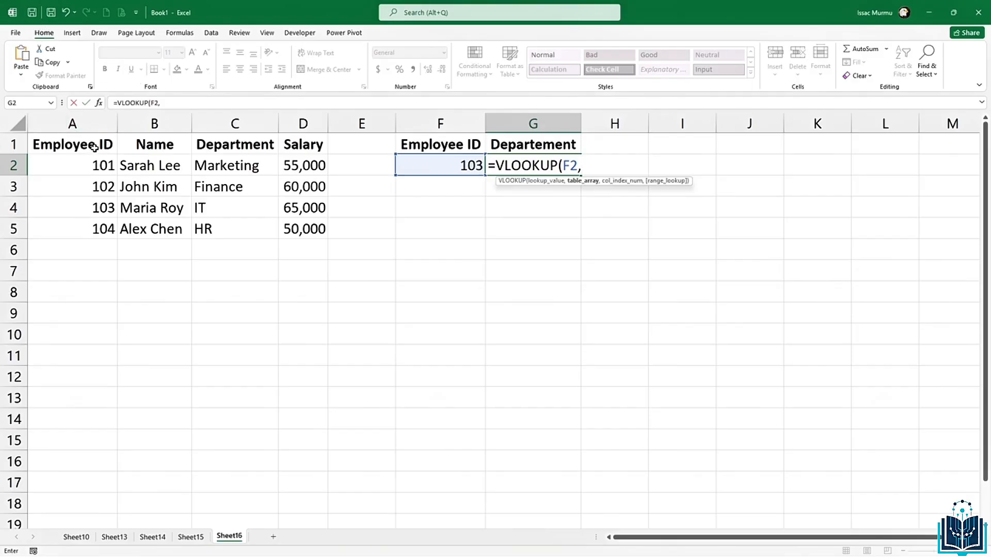
drag(93, 150, 321, 235)
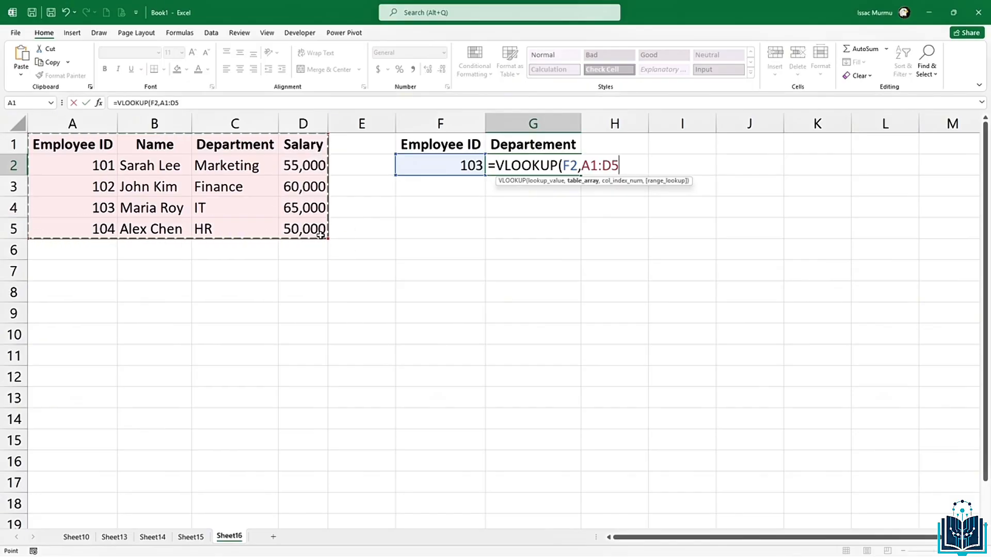
text(,)
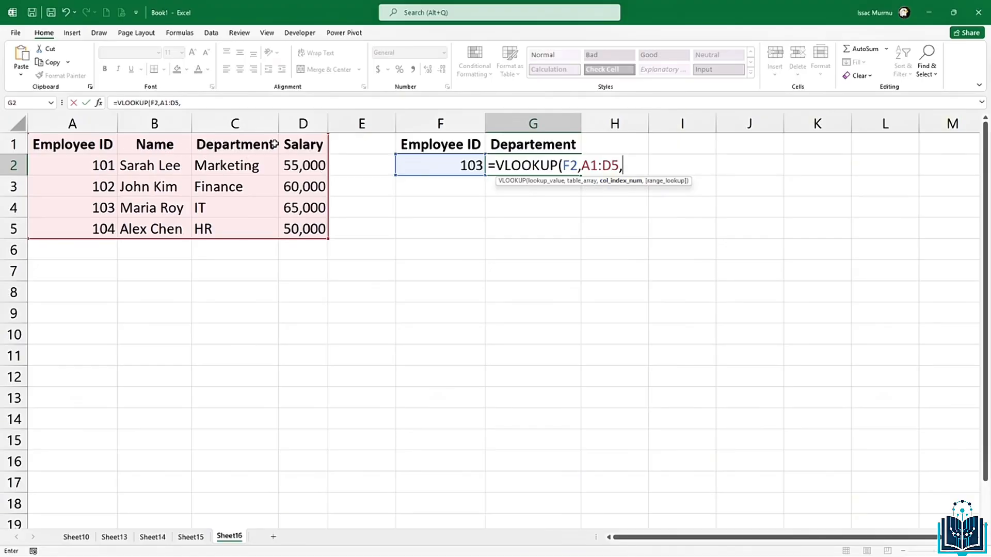
text(3)
key(BackSpace)
key(BackSpace)
key(BackSpace)
key(BackSpace)
key(BackSpace)
key(BackSpace)
key(BackSpace)
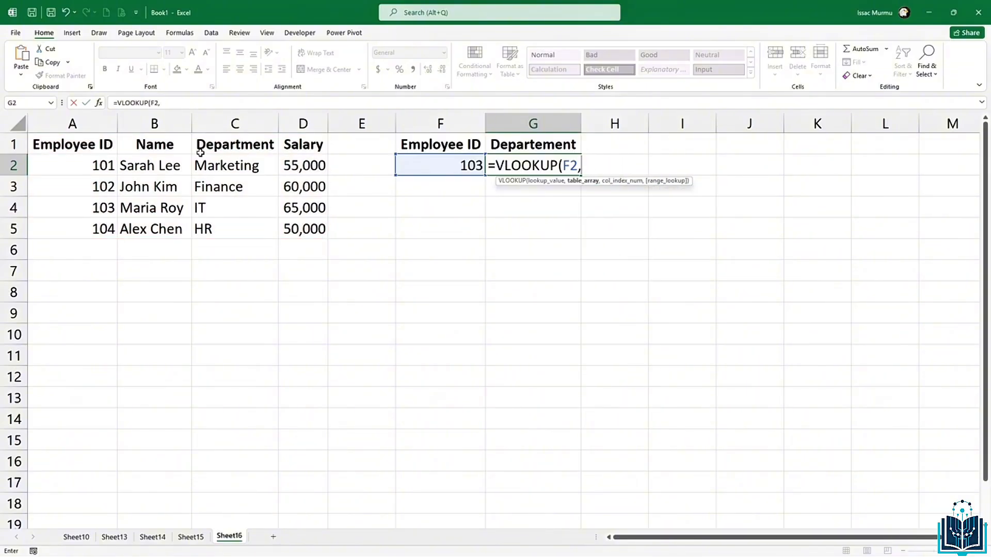
click(90, 169)
drag(90, 168, 287, 231)
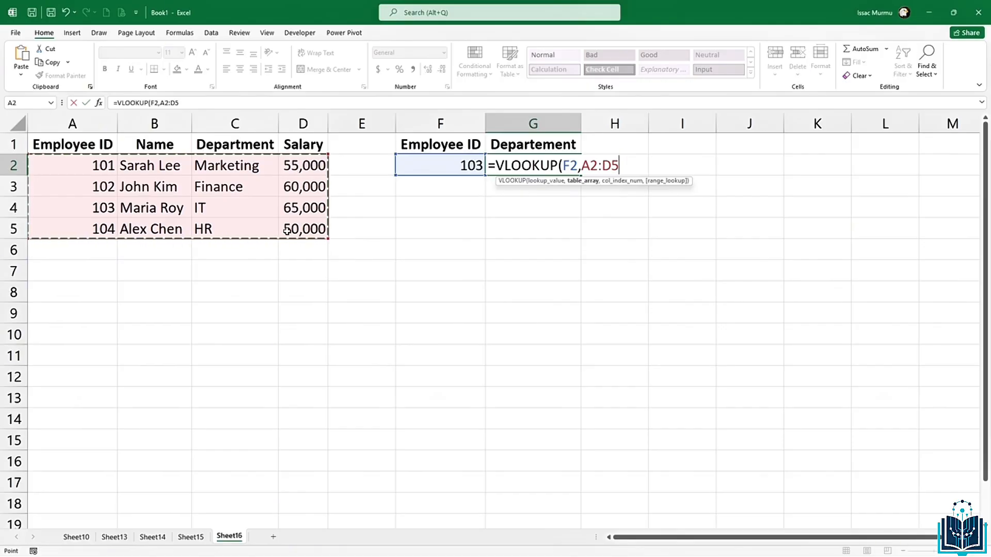
text(,)
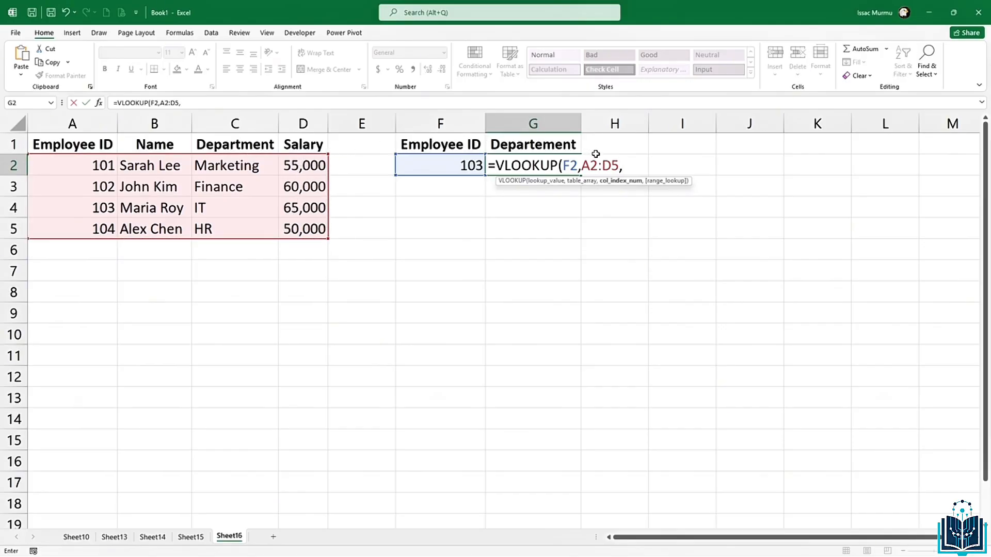
text(3,)
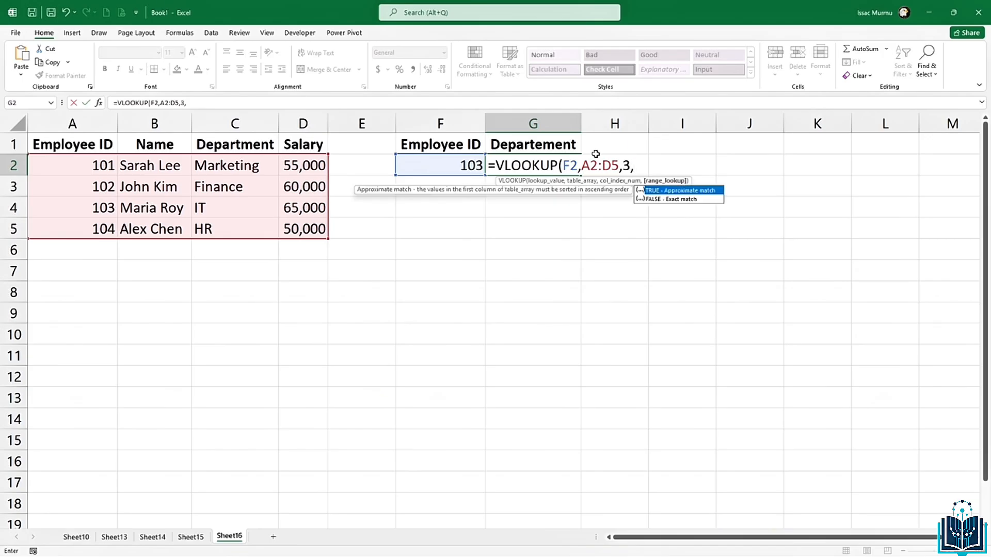
text(fals)
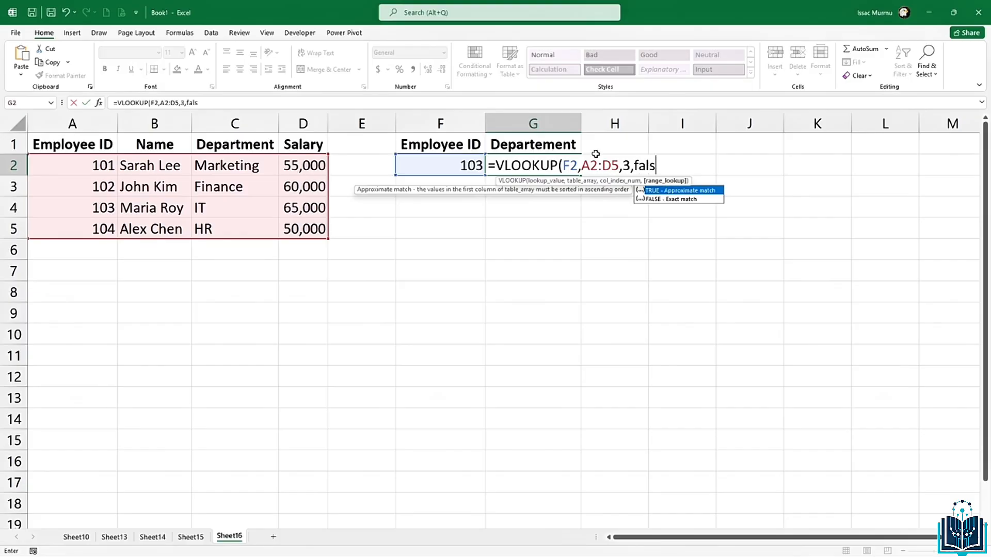
text(e))
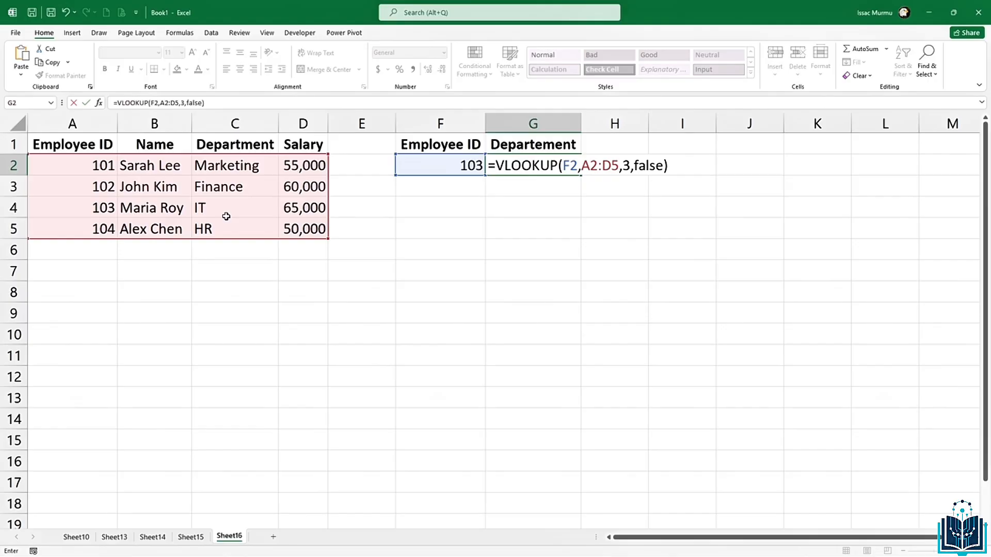
key(Return)
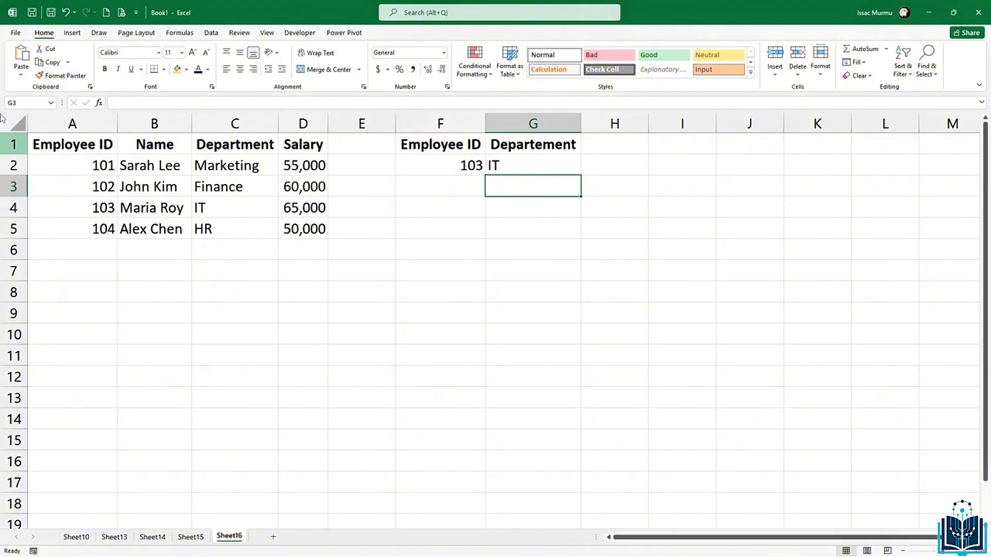
Step: Change the employee ID in F2 to 102 so G2 shows Finance, then select G2
click(468, 160)
text(102)
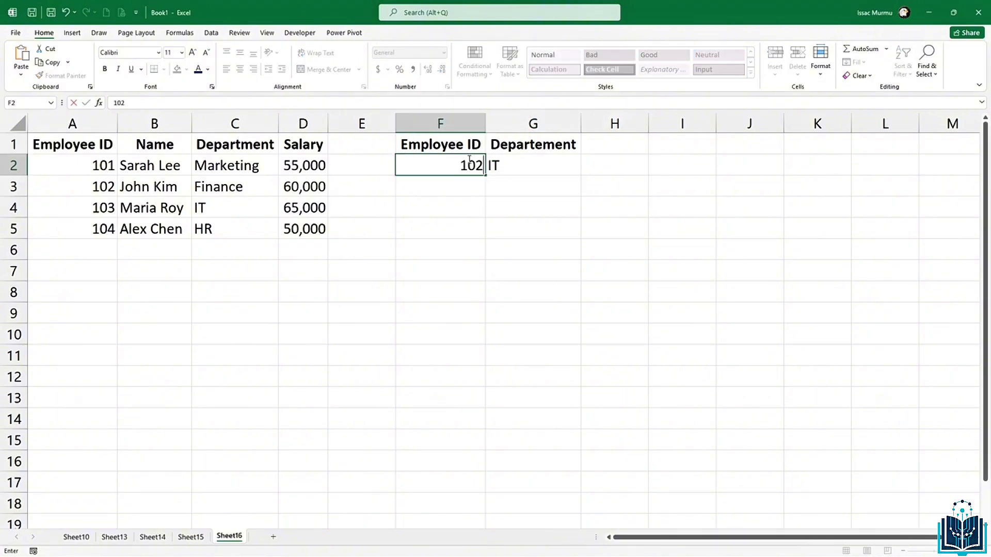
key(Return)
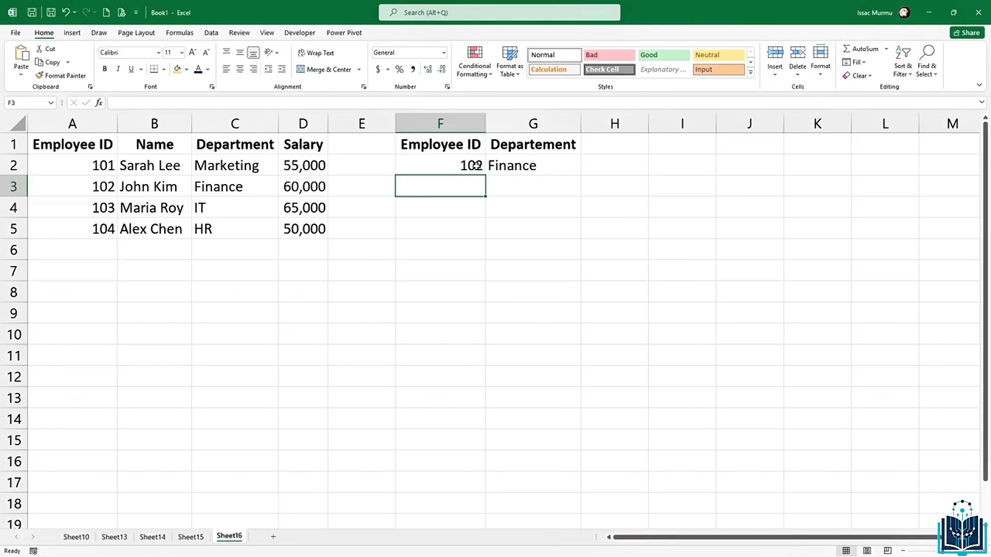
click(475, 165)
click(496, 165)
click(467, 166)
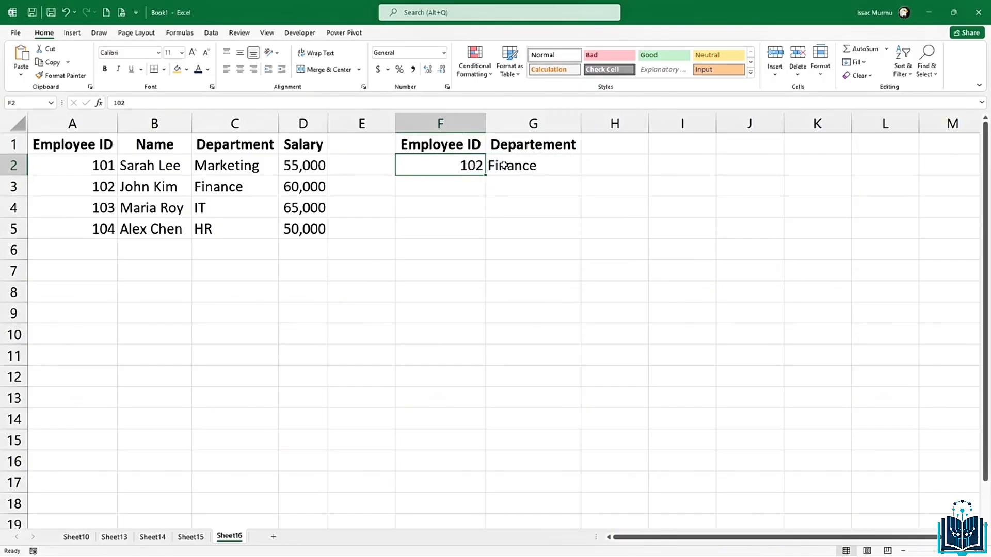
click(504, 165)
click(596, 139)
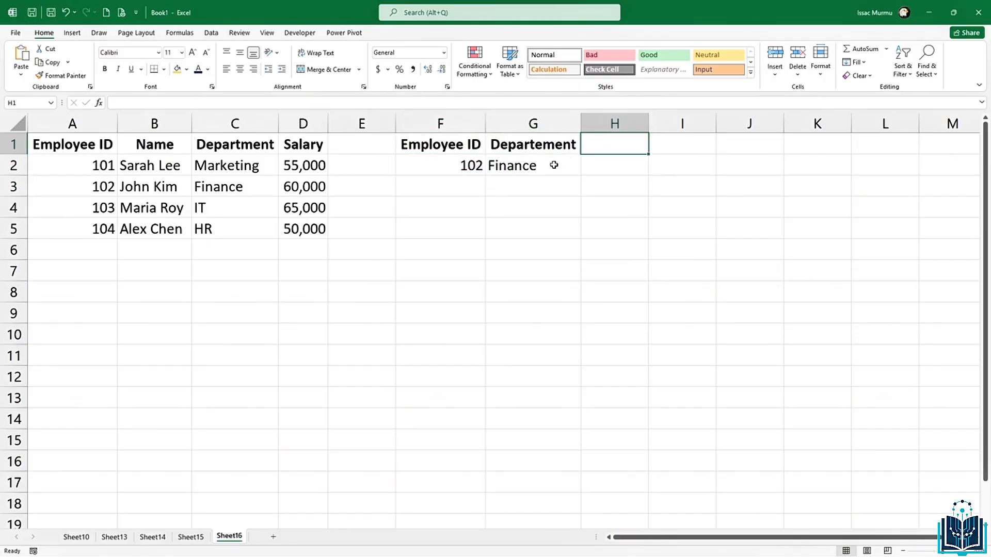
click(547, 168)
Step: Copy G2's lookup into H2 and correct it to =VLOOKUP(F2,A2:D5,3,FALSE)
key(ctrl+c)
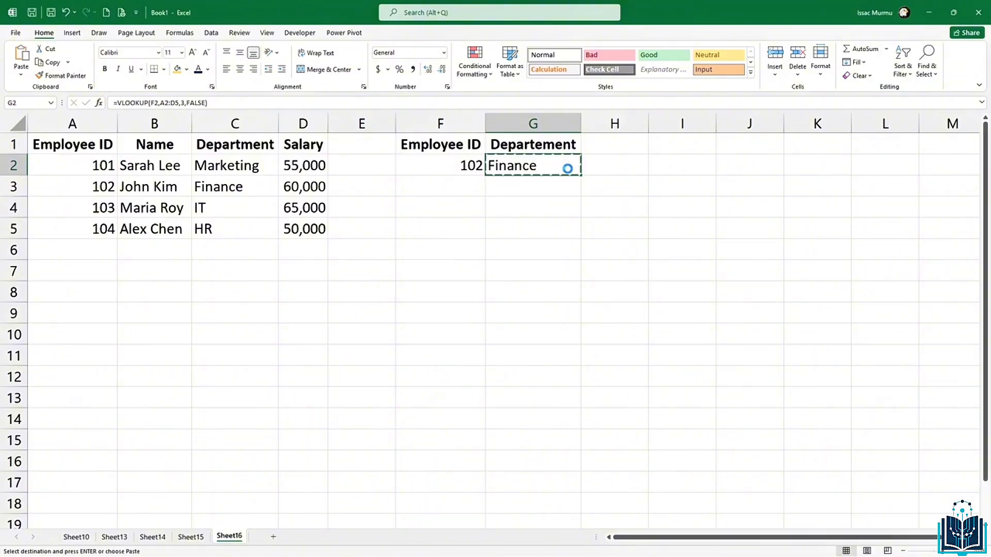
click(609, 166)
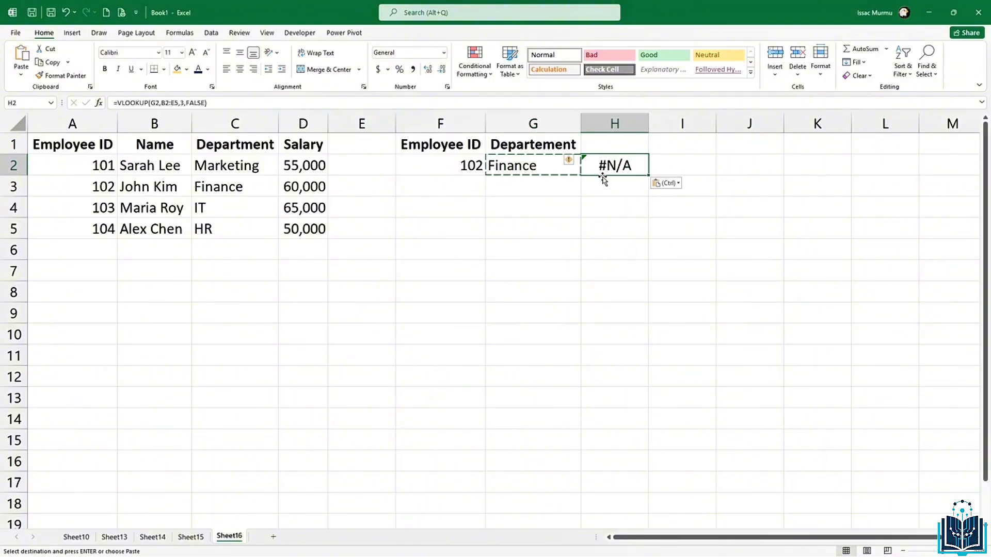
click(155, 103)
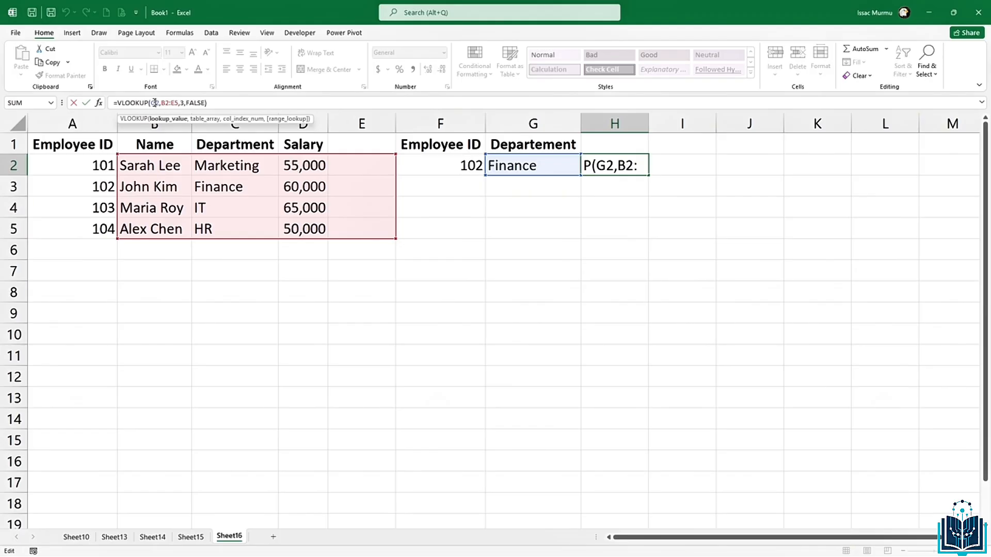
key(BackSpace)
text(f)
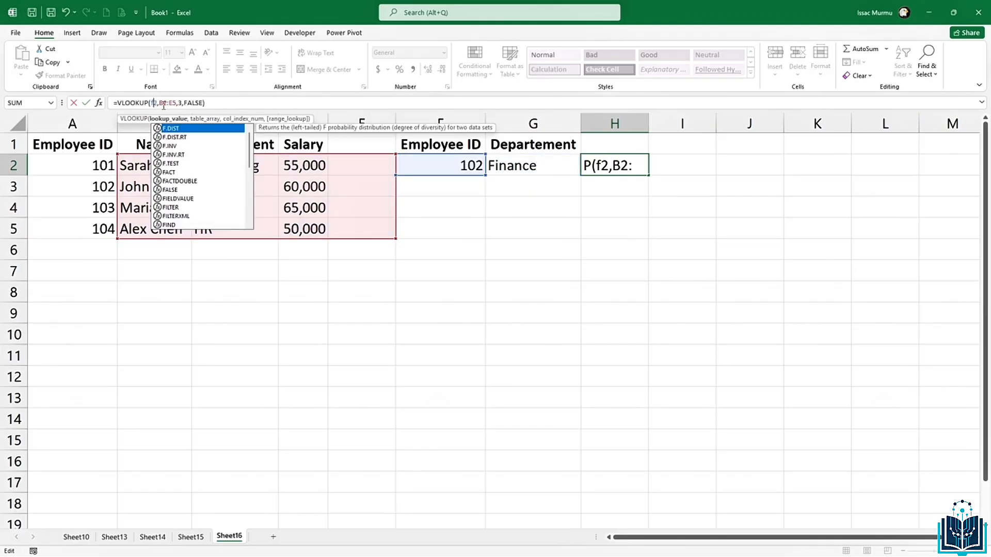
text(2)
key(BackSpace)
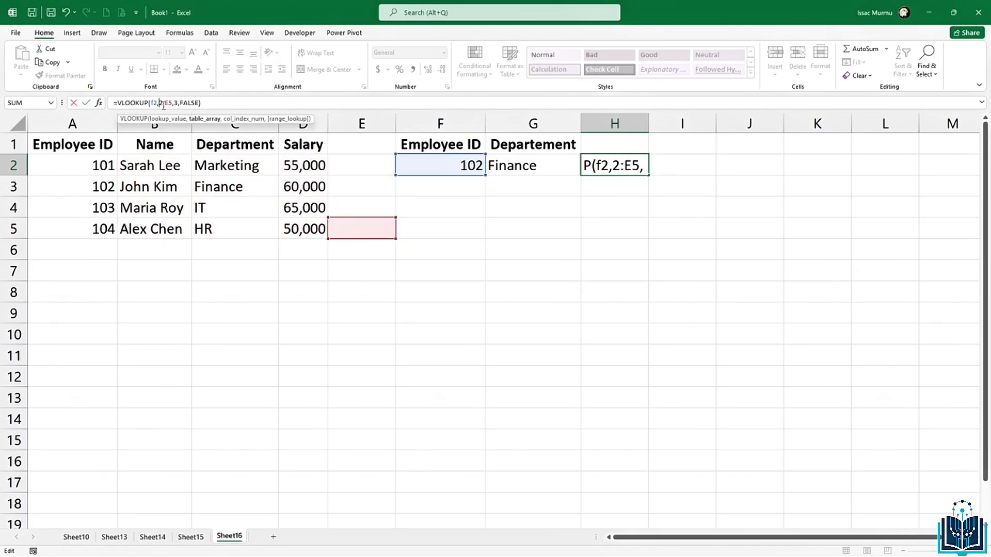
text(a)
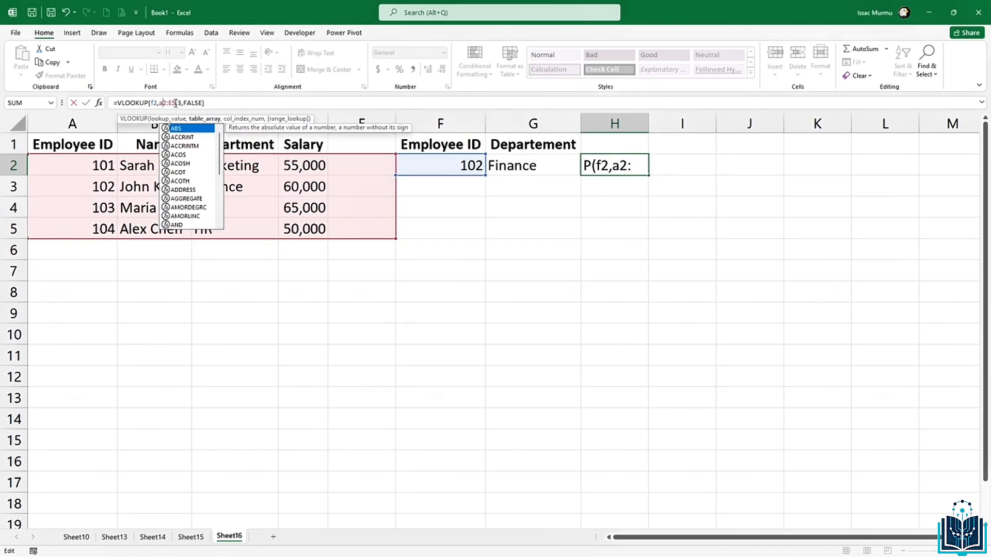
click(176, 103)
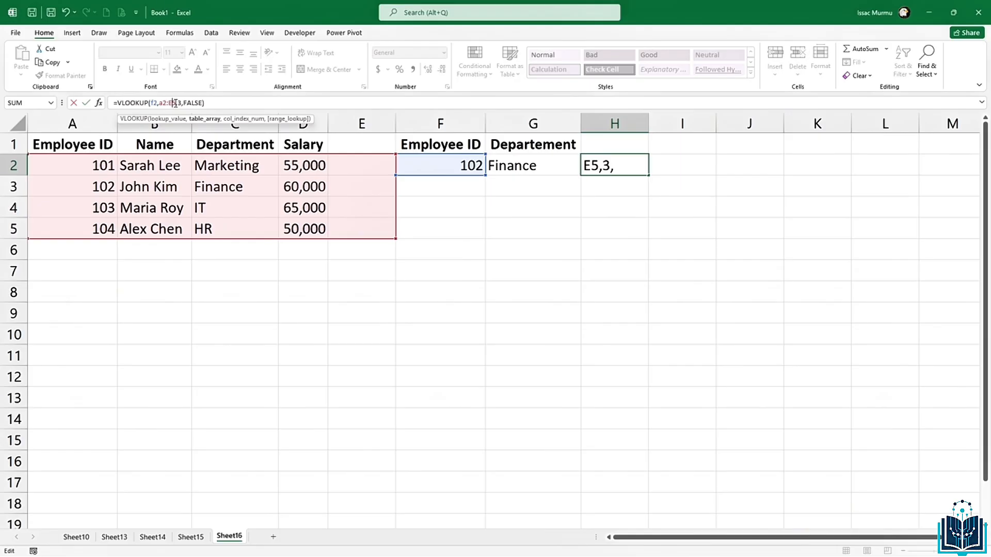
key(BackSpace)
text(d)
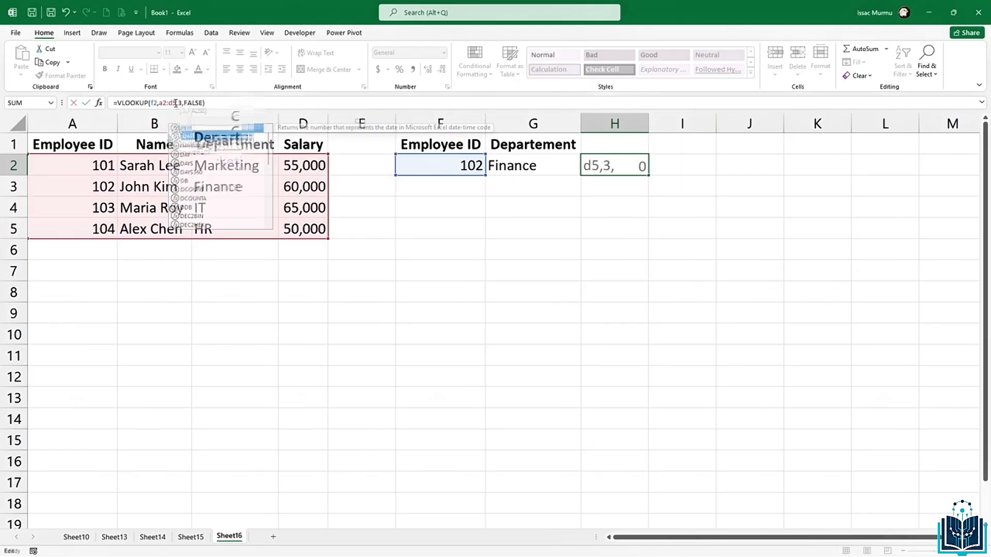
key(Return)
click(615, 161)
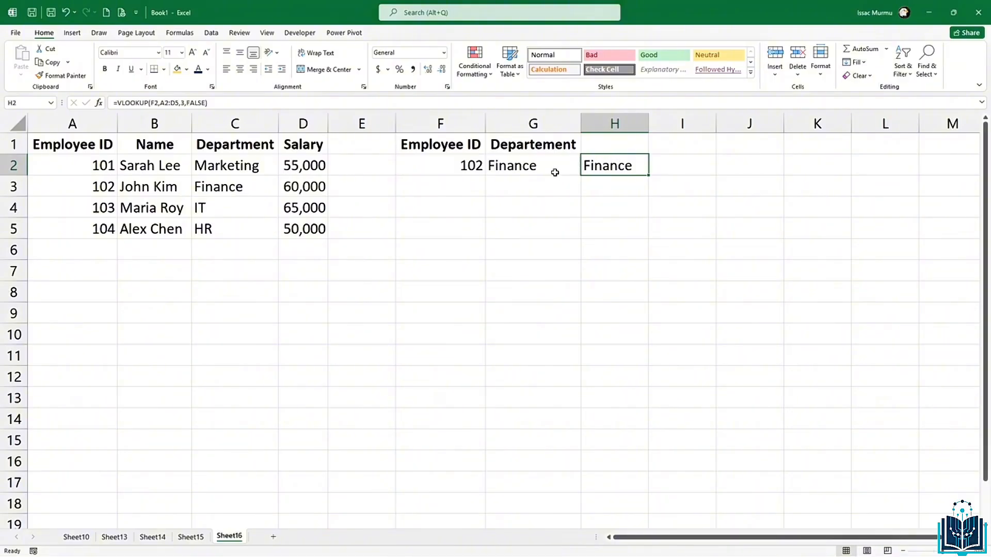
Step: Head H1 as Salary and change H2's lookup column index from 3 to 4
click(619, 146)
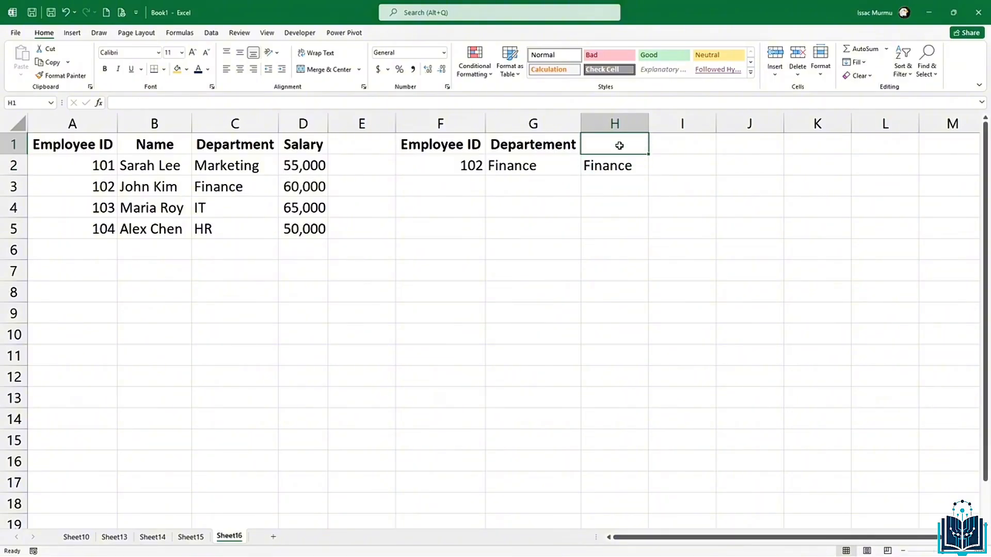
text(Sal)
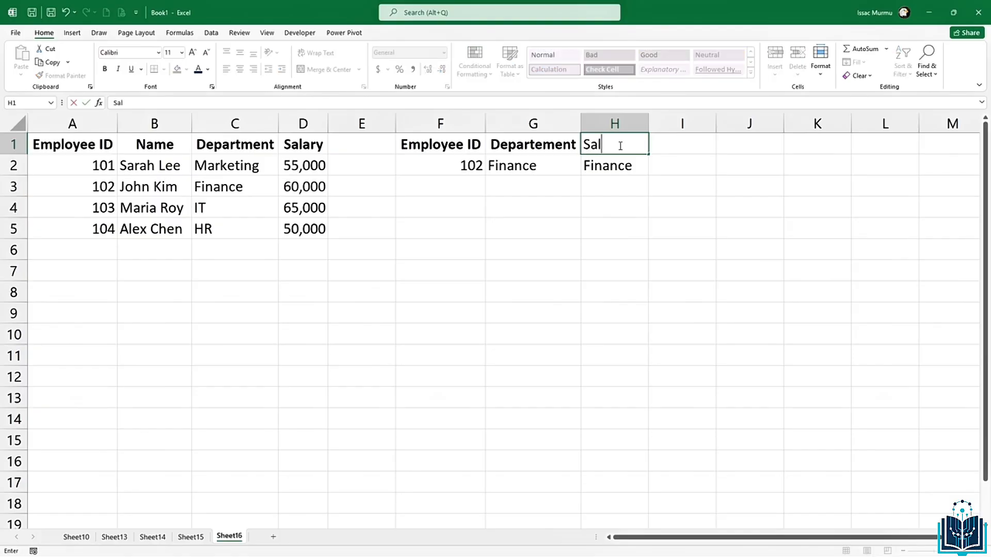
text(ary)
click(607, 164)
click(184, 103)
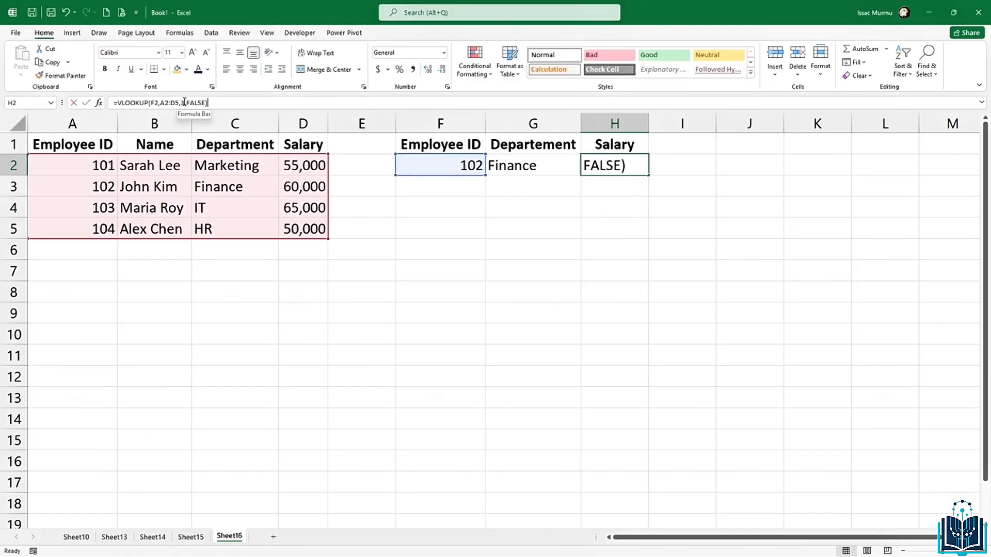
key(BackSpace)
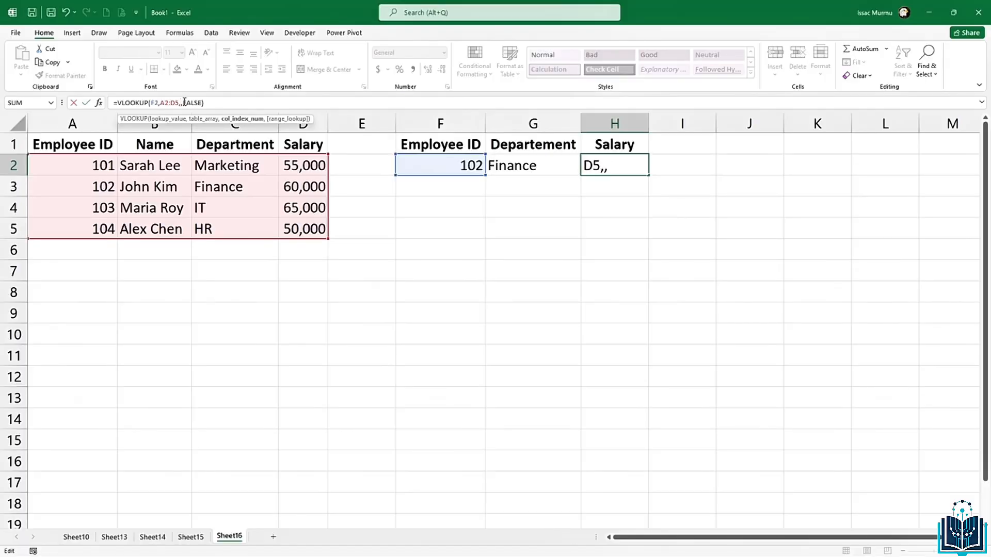
text(4)
key(Return)
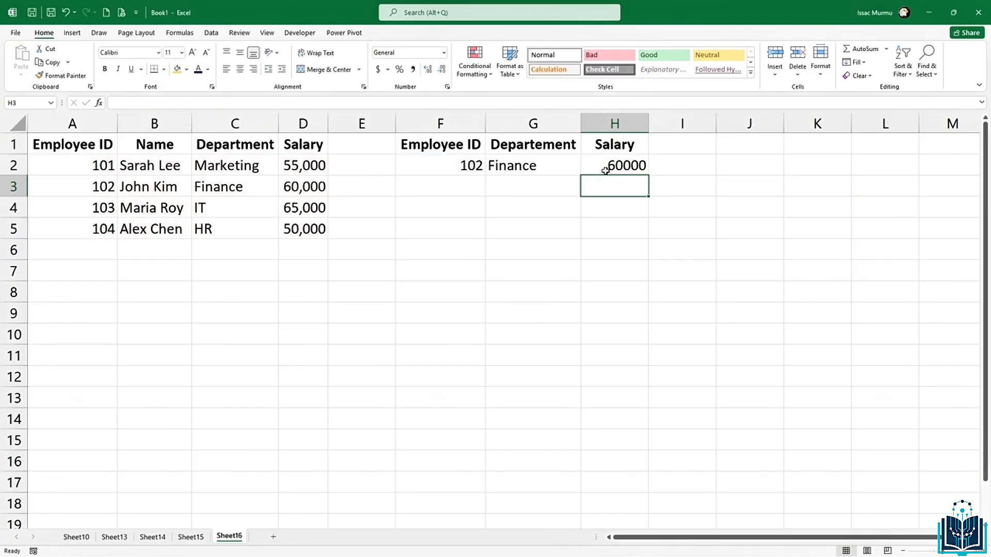
Step: Enter employee ID 104 in F2 and verify HR and 50000 against the source table
click(457, 166)
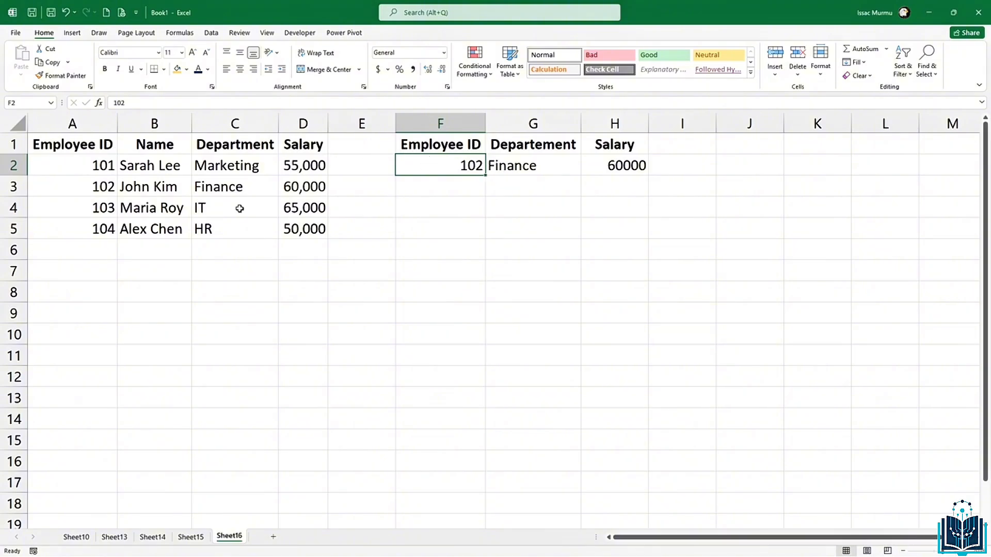
text(104)
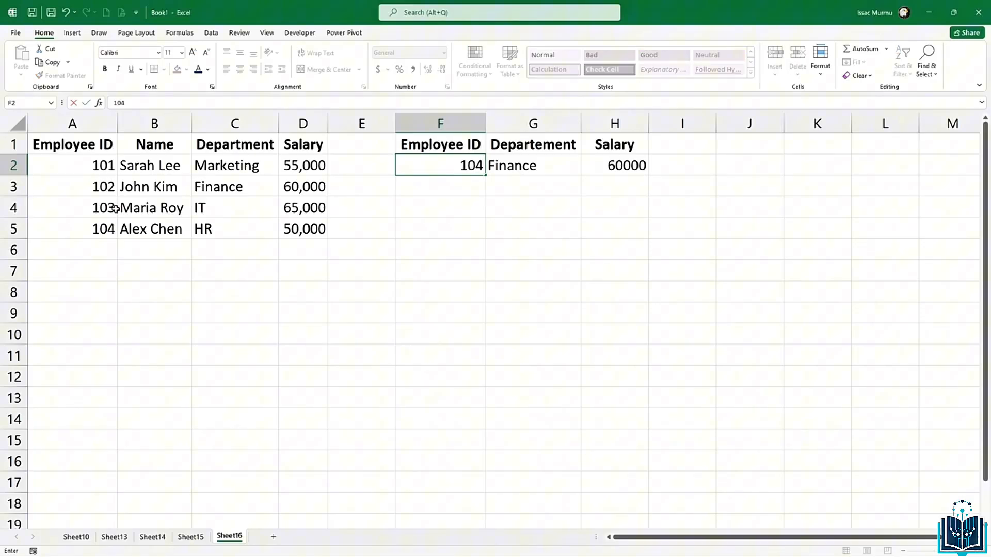
key(Return)
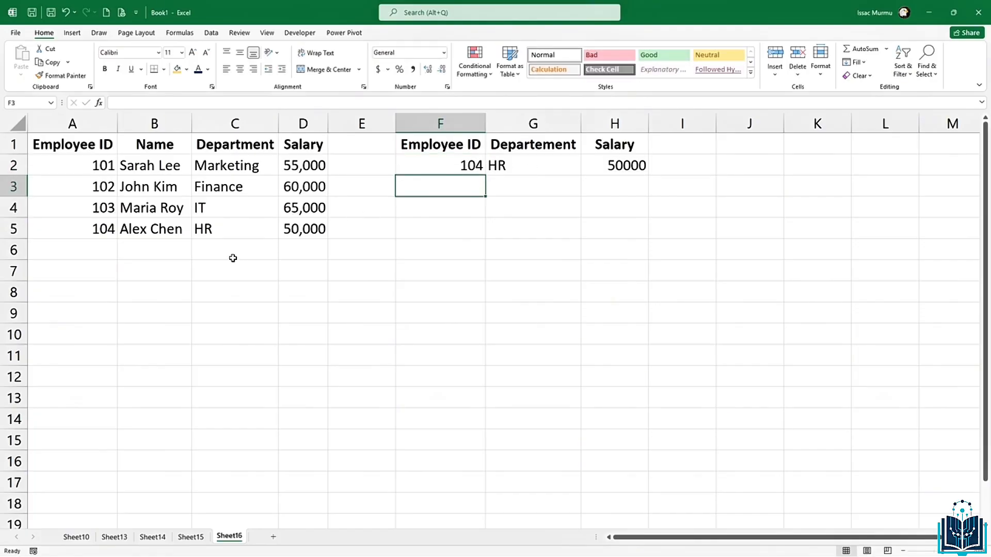
click(228, 235)
click(324, 229)
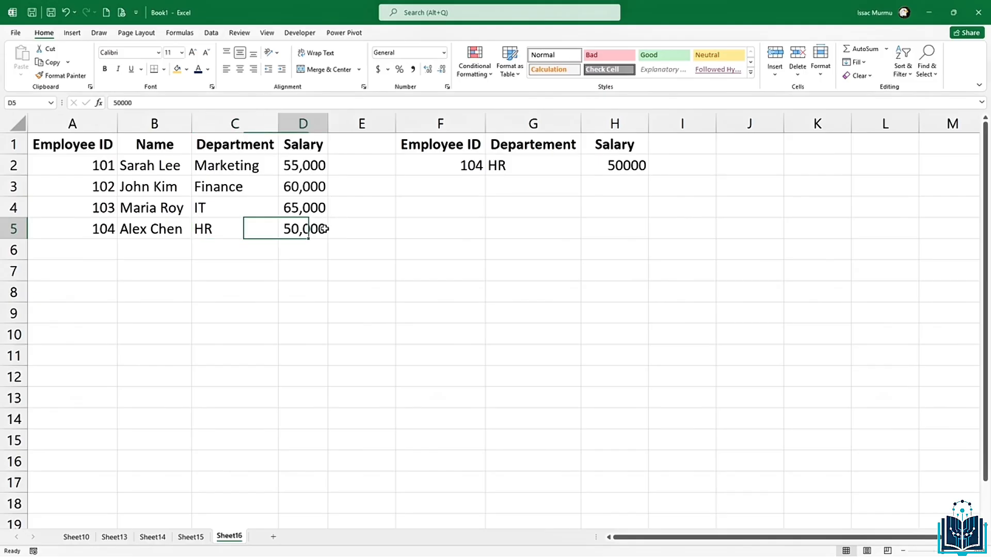
click(629, 162)
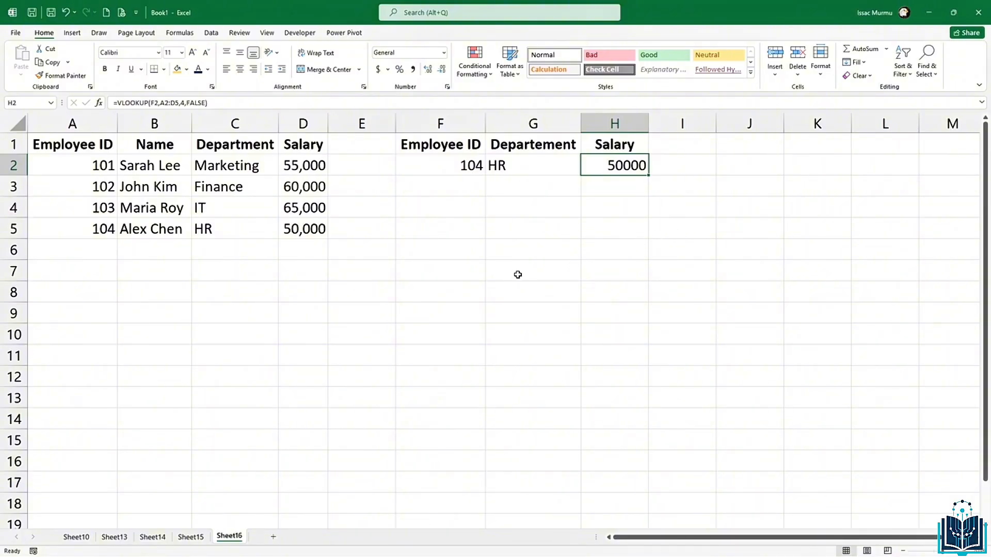
Step: Make the A2:D5 table range in H2's salary lookup absolute with F4
click(172, 103)
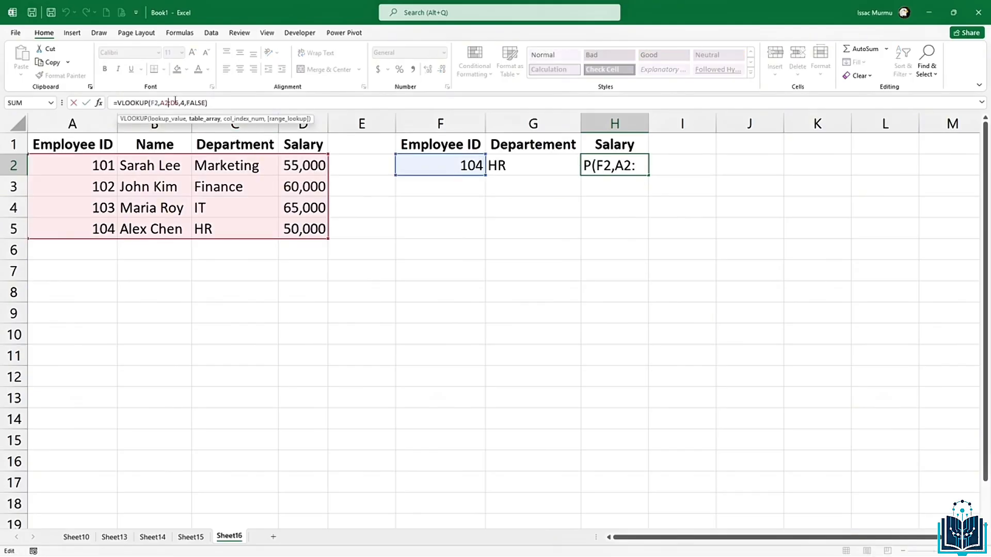
key(F4)
double_click(181, 103)
key(F4)
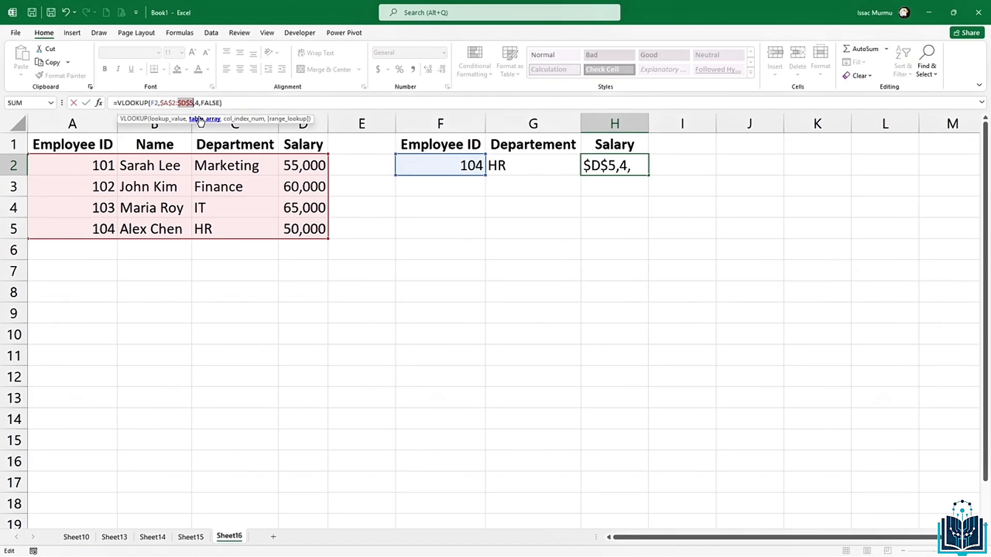
key(Return)
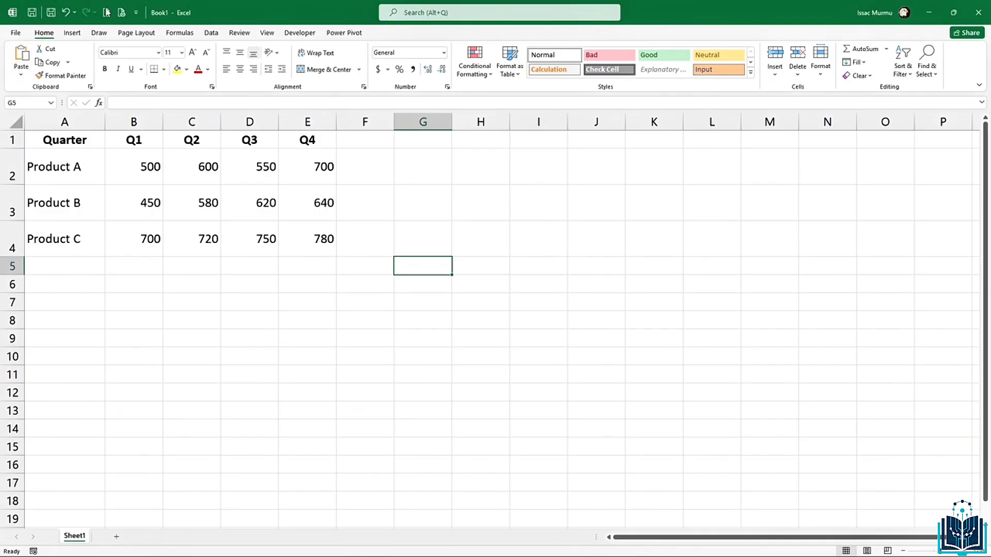
Step: Enter the heading HLOOKUP in H1 beside the sales table
click(469, 151)
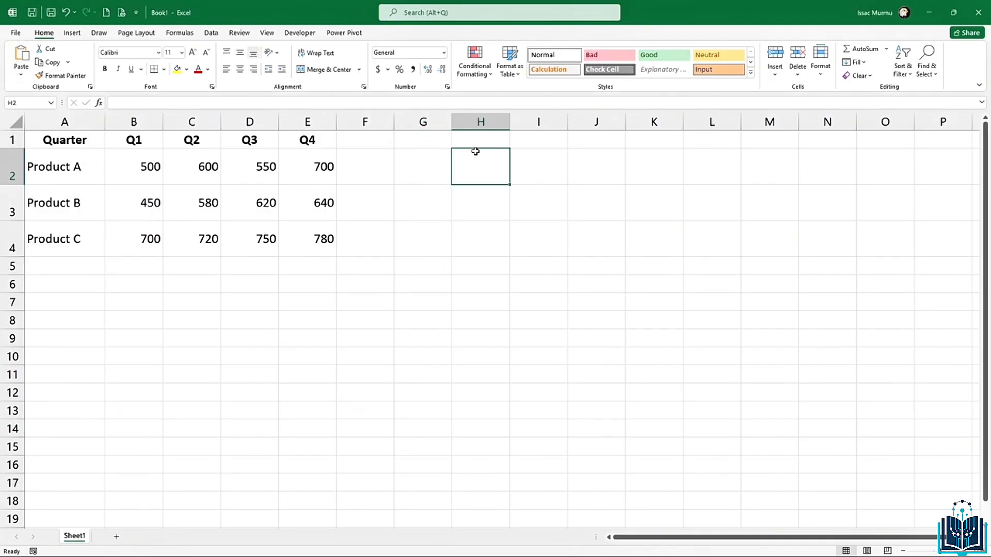
click(476, 145)
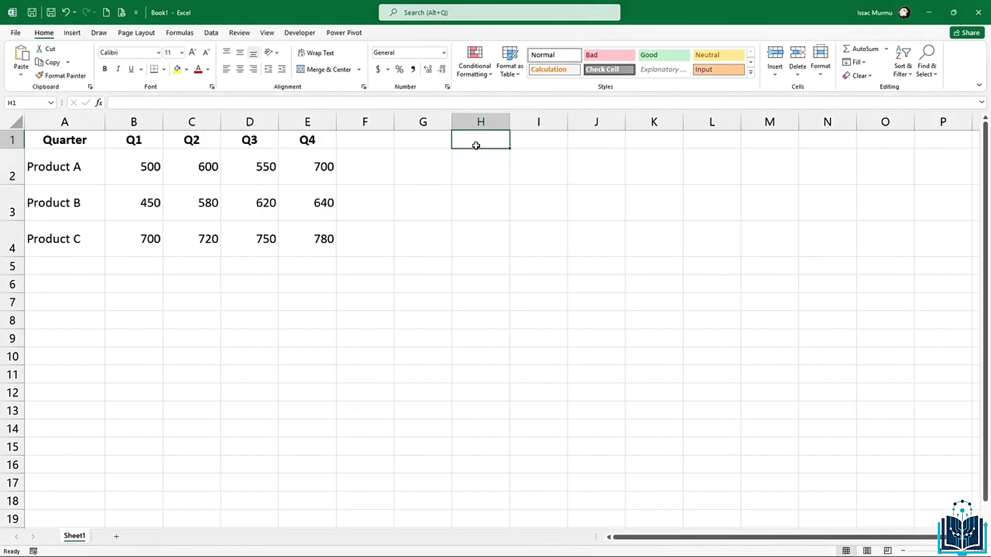
text(HLOOKUP)
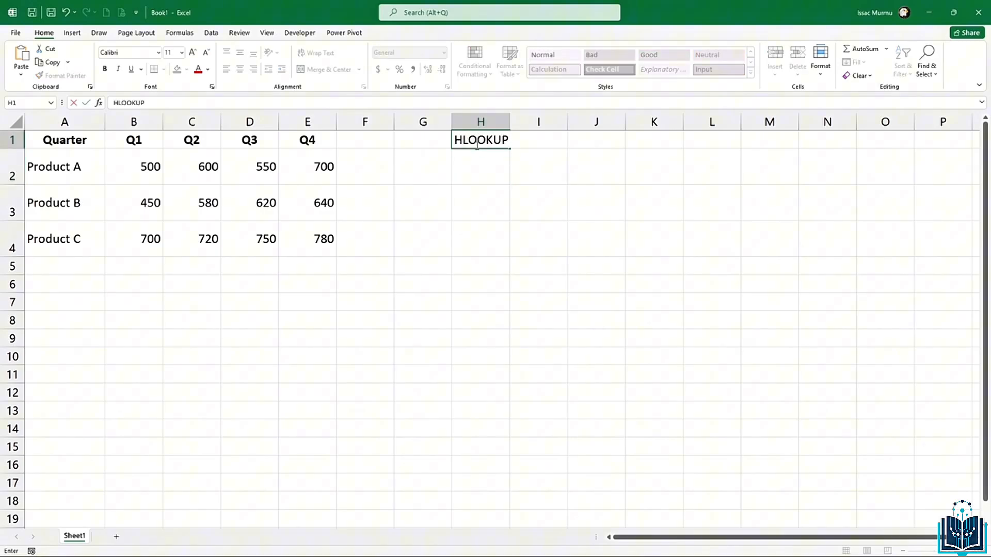
key(Return)
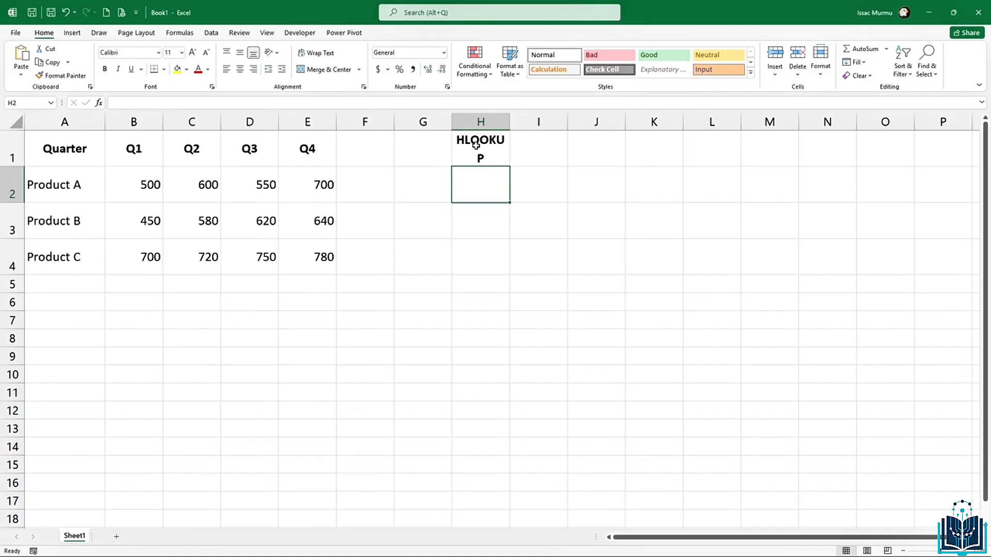
Step: Preview the HLOOKUP argument hints in H2, then erase the unfinished formula
text(=)
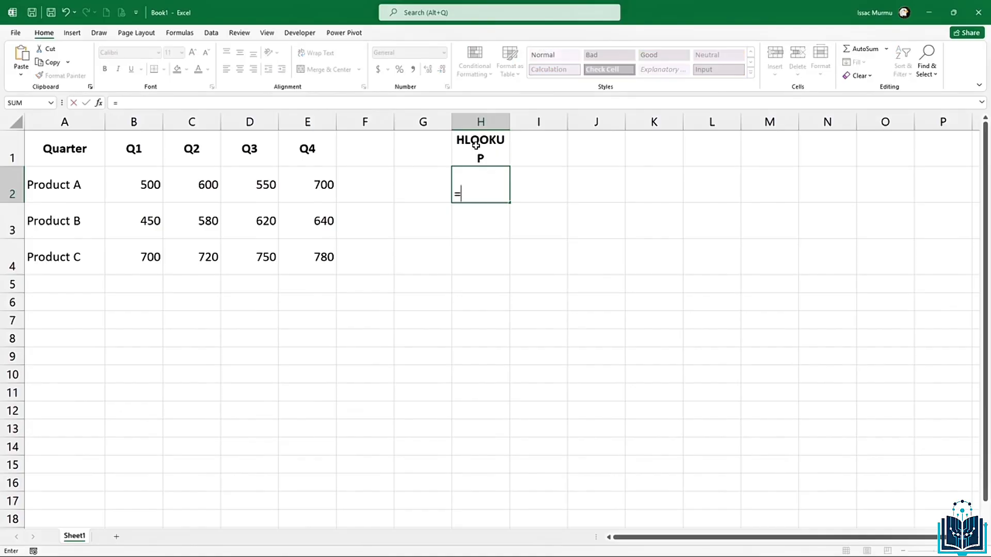
text(hl)
key(Tab)
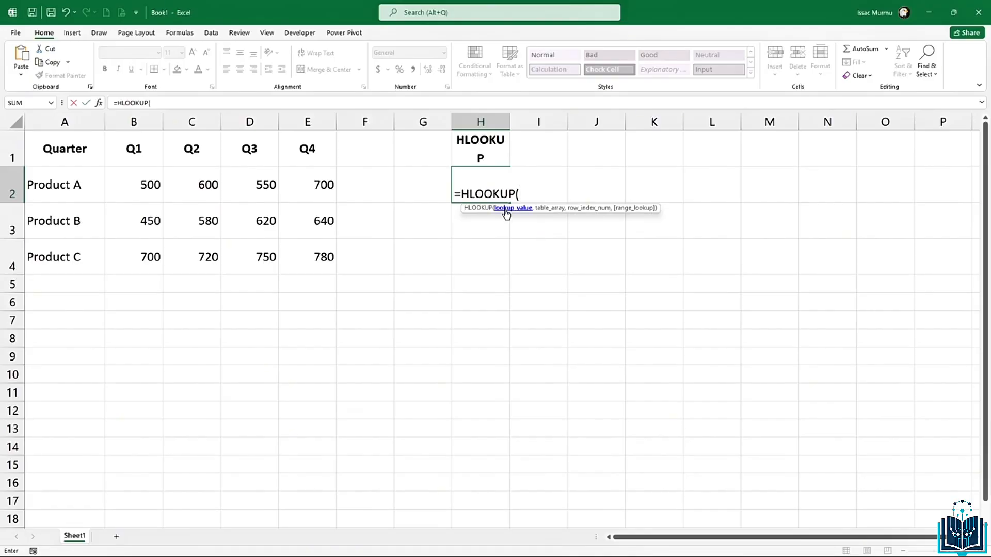
text(,)
text(,)
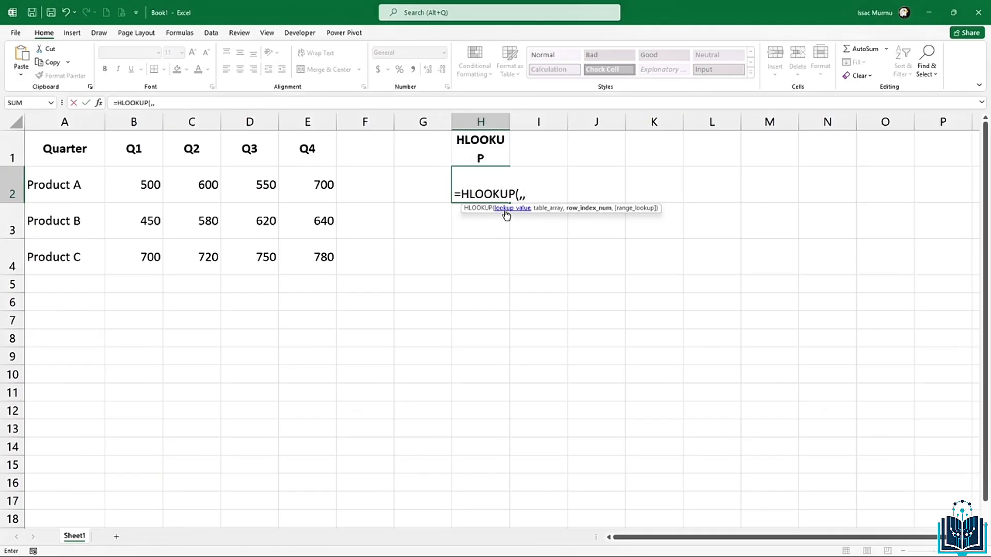
text(,)
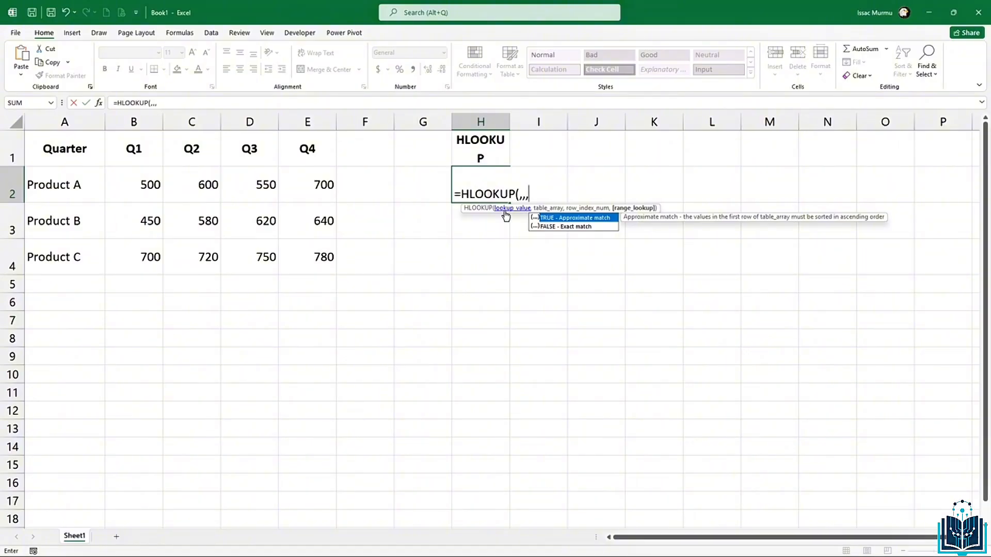
key(BackSpace)
key(BackSpace)
key(BackSpace)
key(BackSpace)
key(BackSpace)
key(BackSpace)
key(BackSpace)
key(BackSpace)
key(BackSpace)
key(BackSpace)
key(BackSpace)
key(BackSpace)
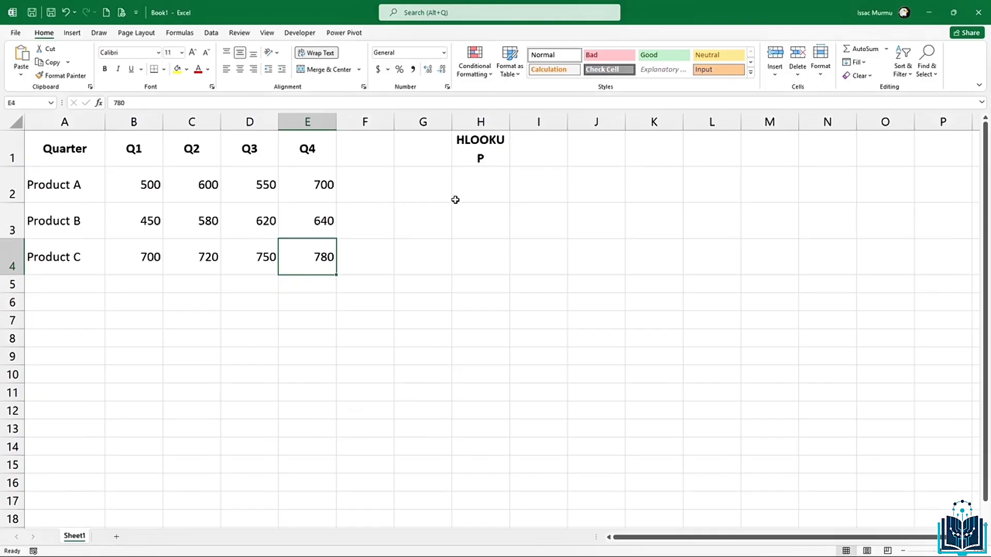
Step: Widen column H to fit HLOOKUP, point out the quarter headings and product names, then select H2
drag(515, 121, 543, 121)
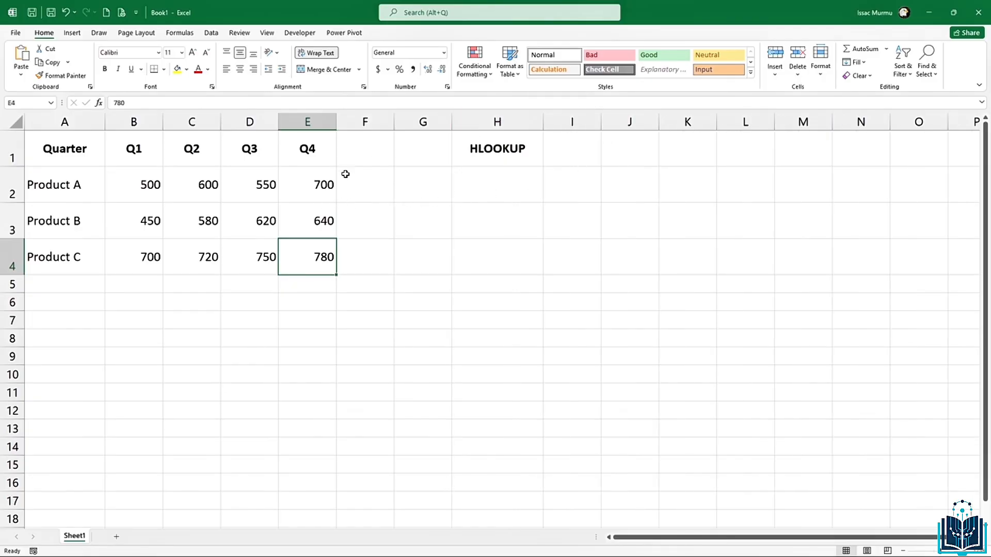
click(154, 213)
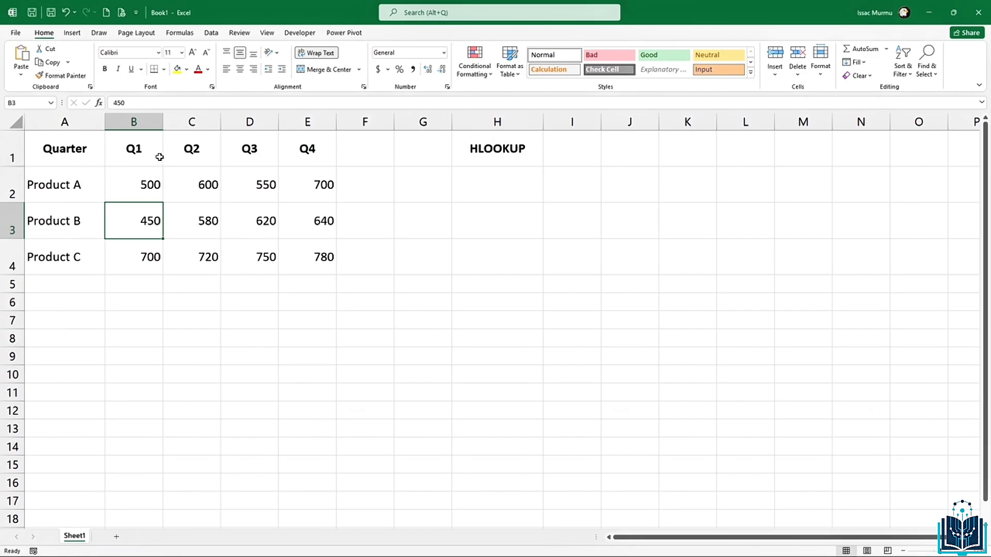
click(310, 154)
drag(82, 185, 69, 257)
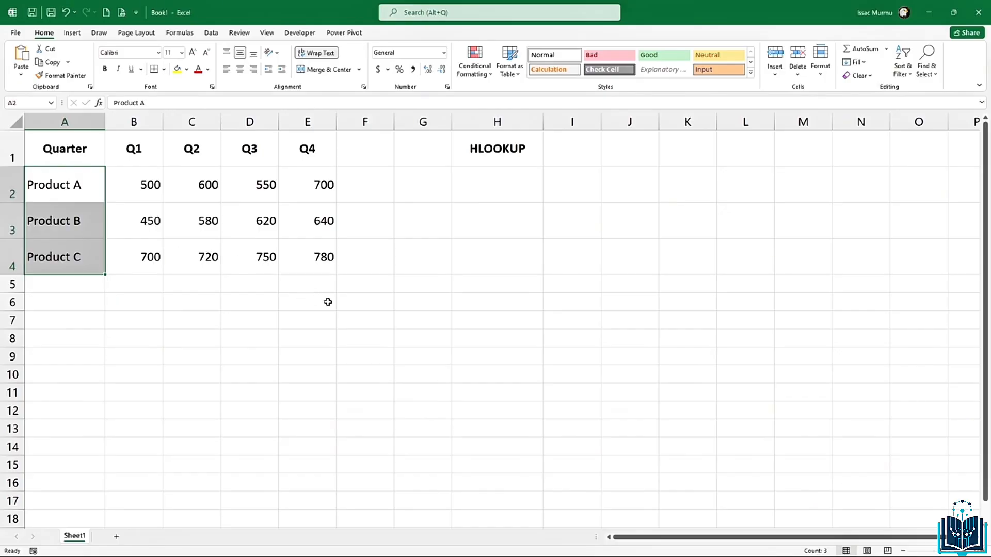
click(500, 181)
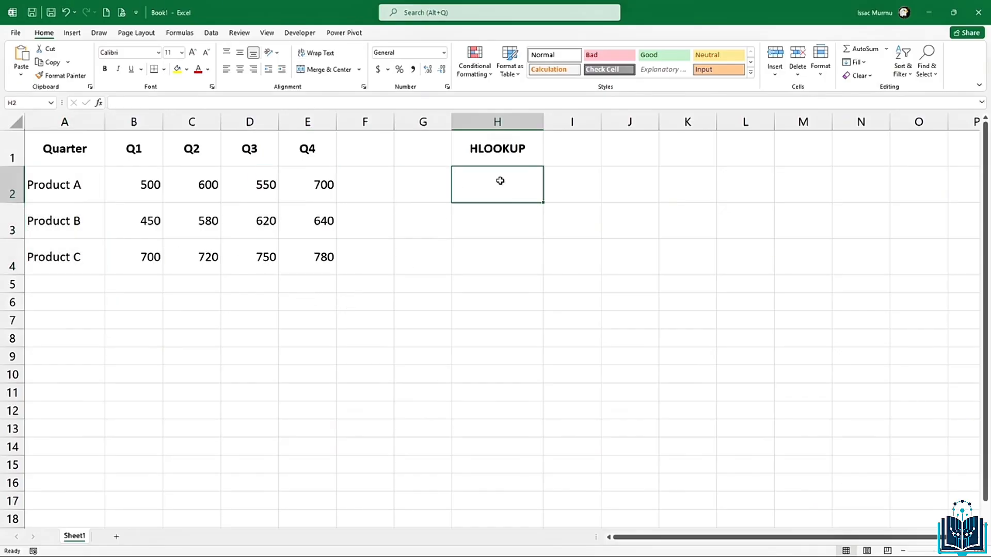
Step: Start an HLOOKUP in H2 with "Q3" as the lookup value
text(=gk)
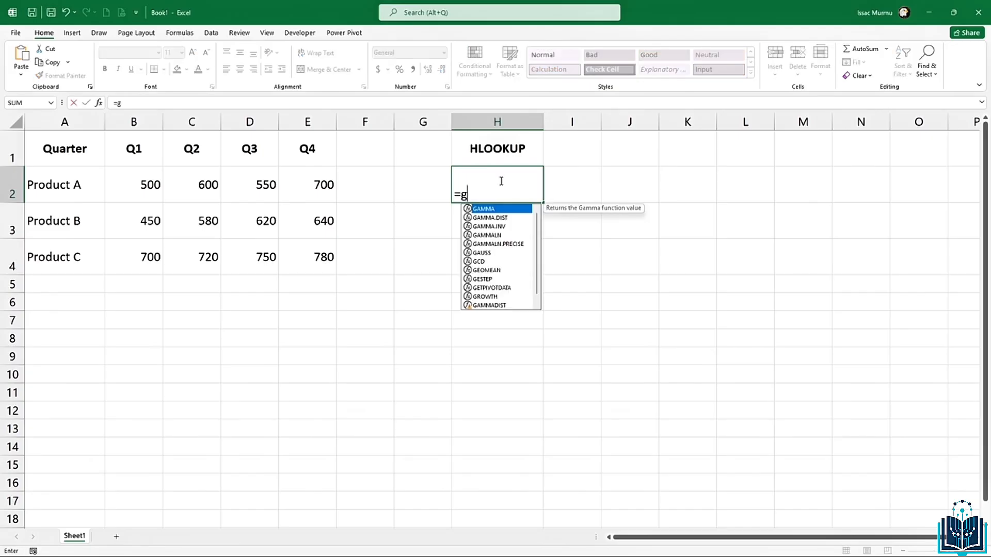
key(BackSpace)
key(BackSpace)
text(hl)
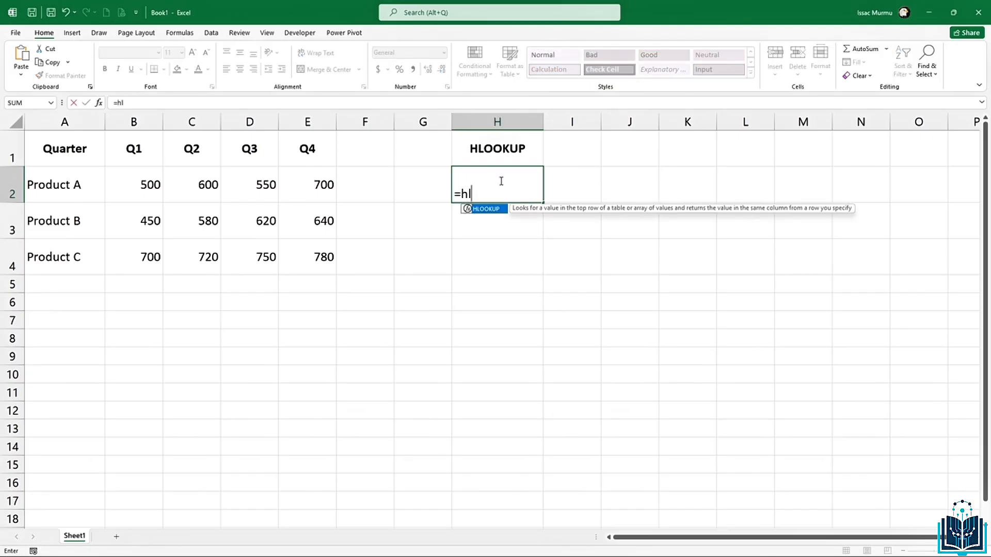
key(Tab)
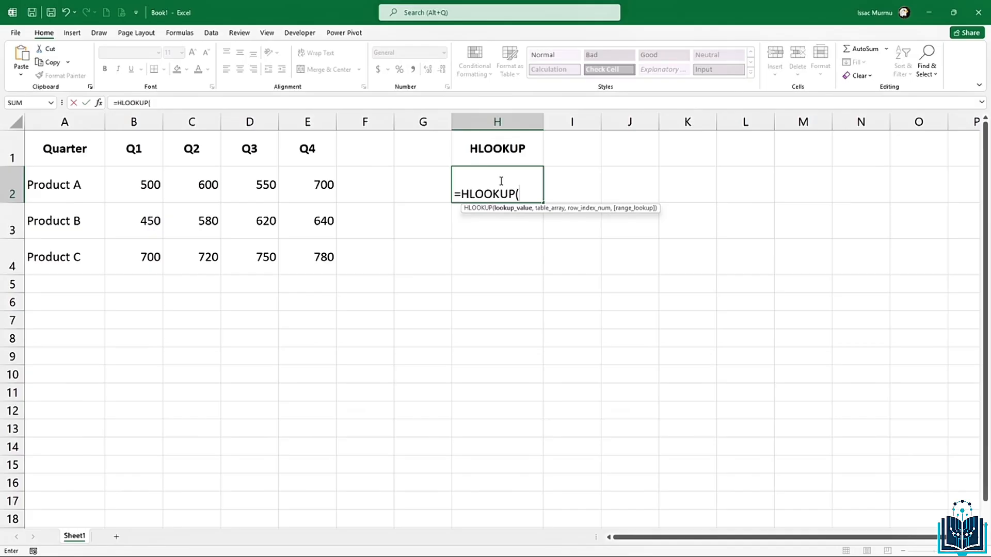
text("q)
key(BackSpace)
text(Q3",)
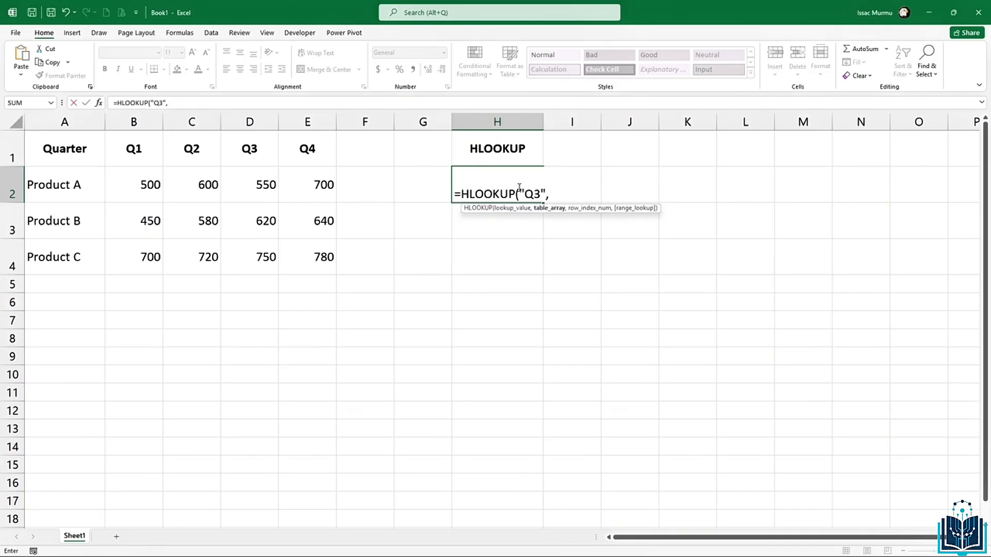
Step: Finish it with range A1:E4, row 3 and misspelled fasle, giving #NAME?
click(72, 123)
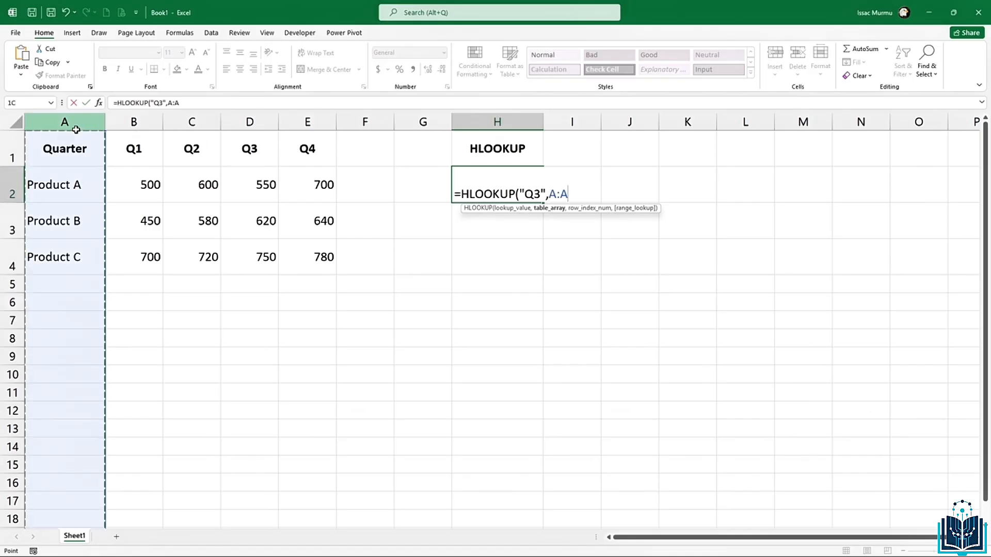
drag(81, 145, 238, 164)
click(140, 177)
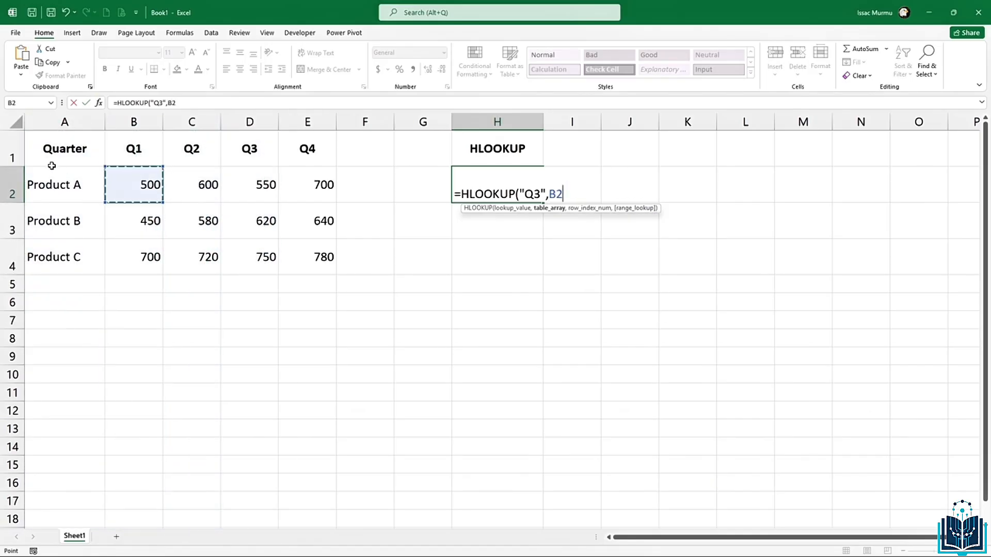
drag(66, 145, 325, 261)
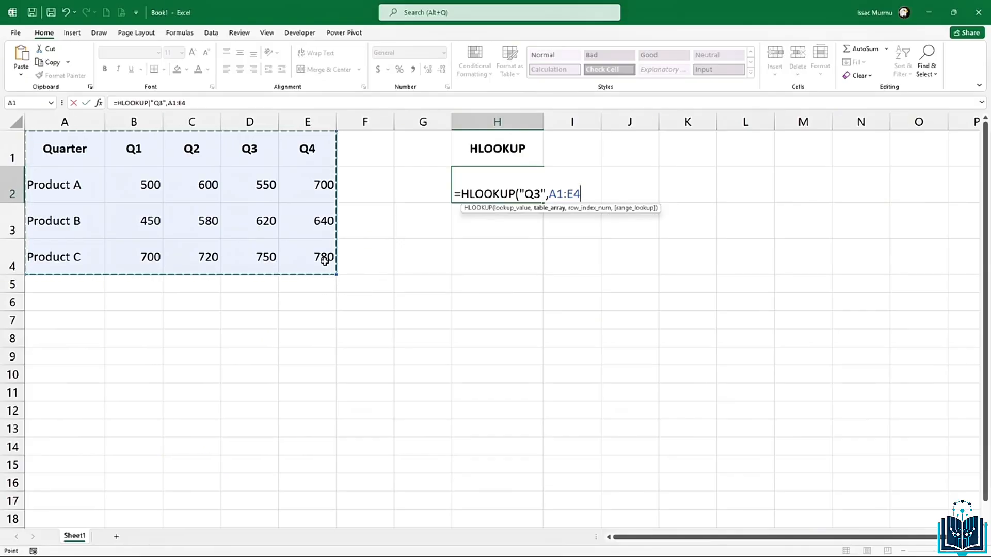
text(,)
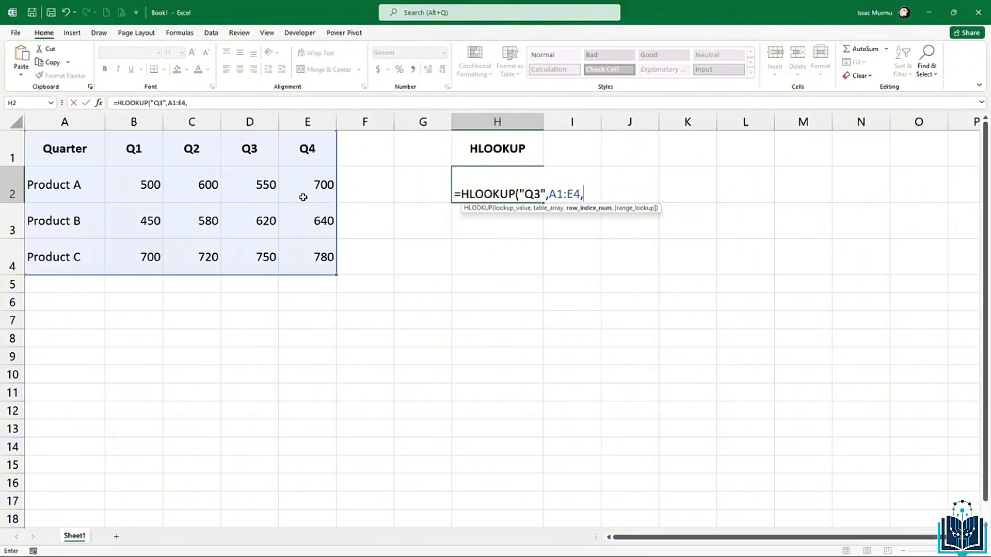
text(3)
text(,)
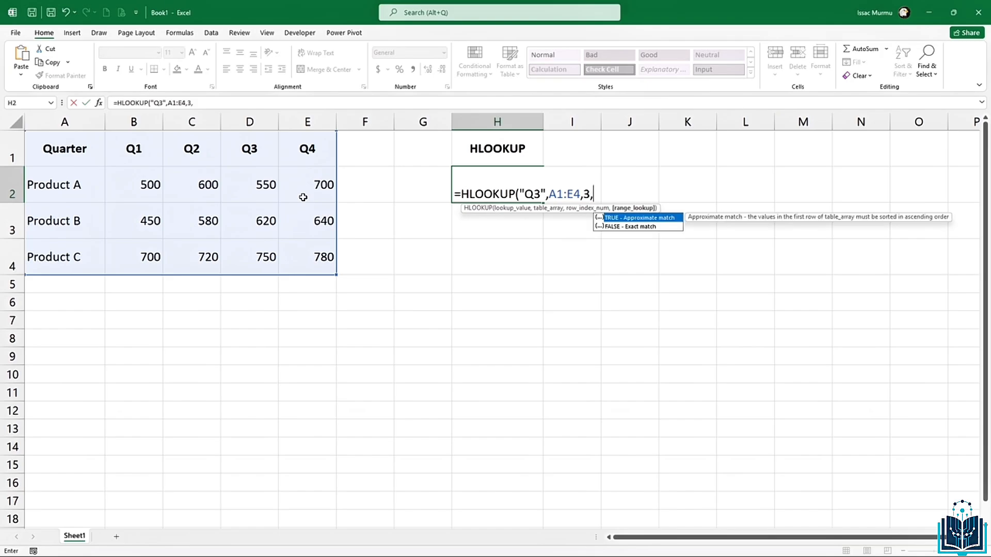
text(fasle))
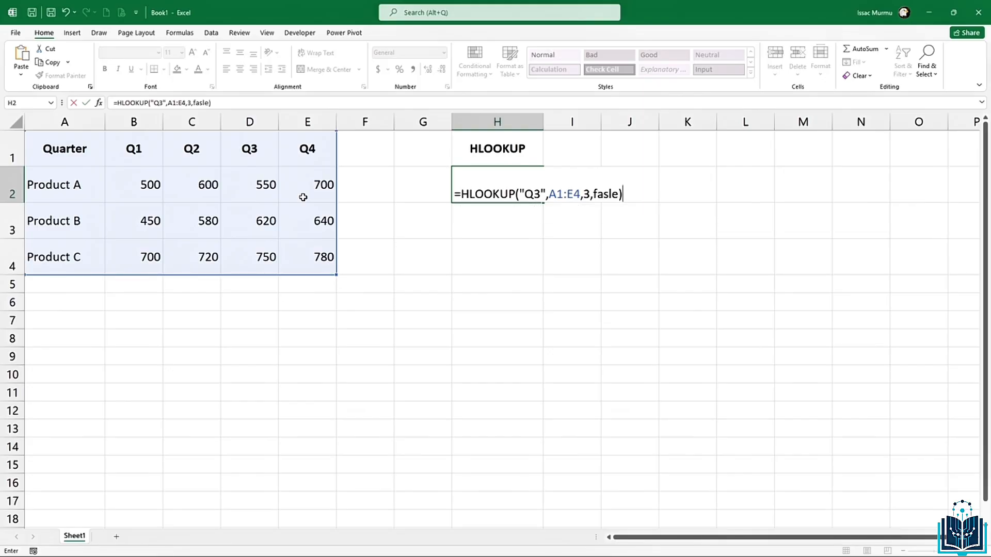
key(Return)
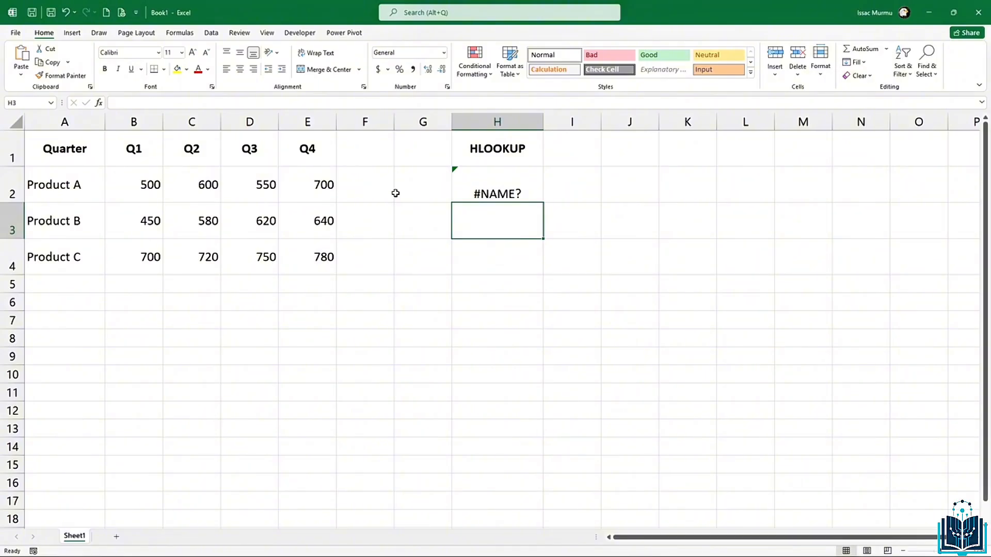
Step: Fix the misspelled FALSE in H2's HLOOKUP so it returns 620 for Q3
click(536, 201)
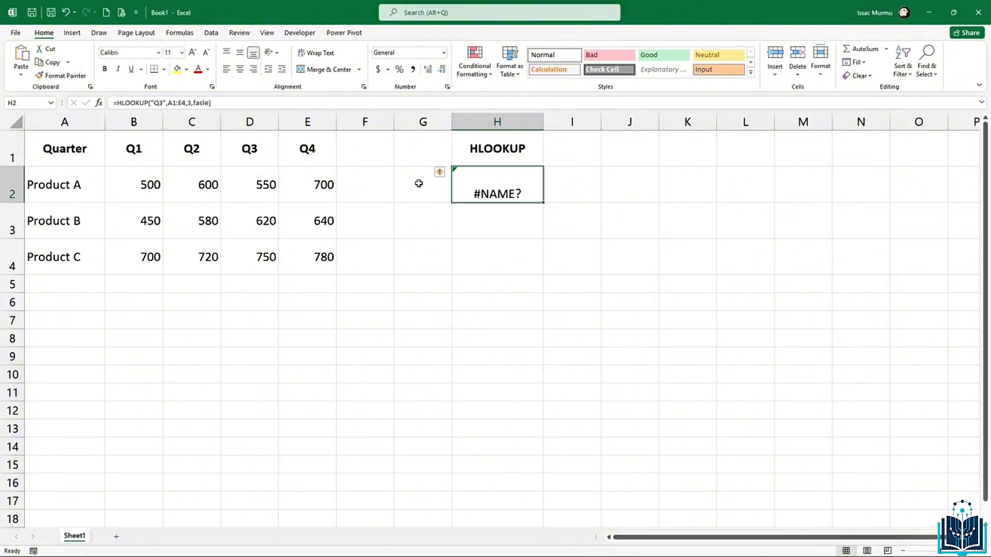
click(208, 103)
key(BackSpace)
key(BackSpace)
key(BackSpace)
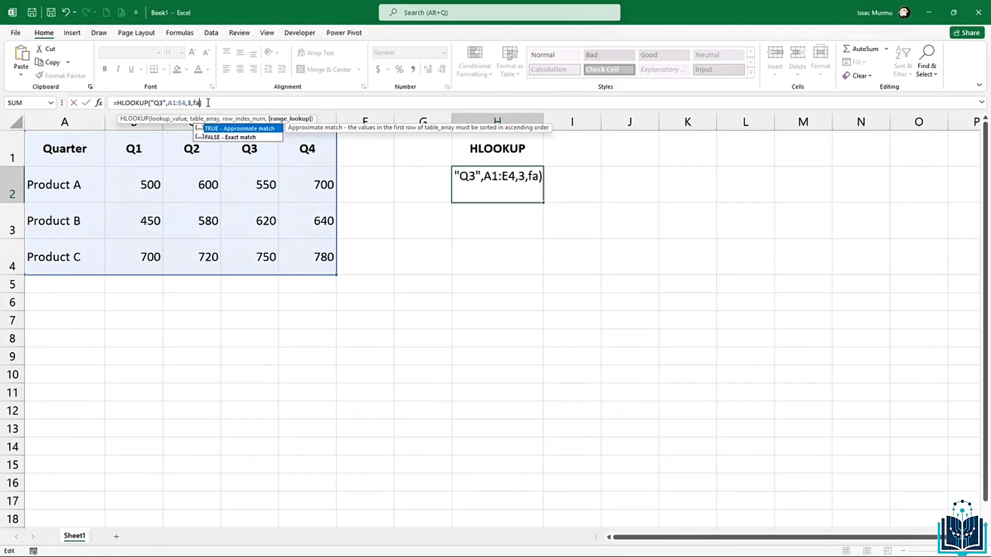
text(lse)
key(Return)
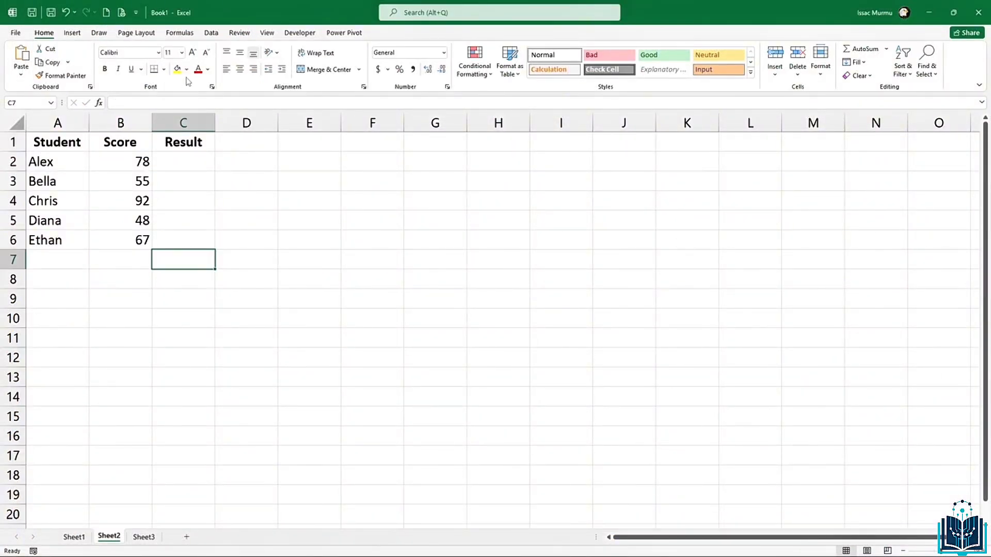
Step: Enter the heading IF in cell F1
click(347, 146)
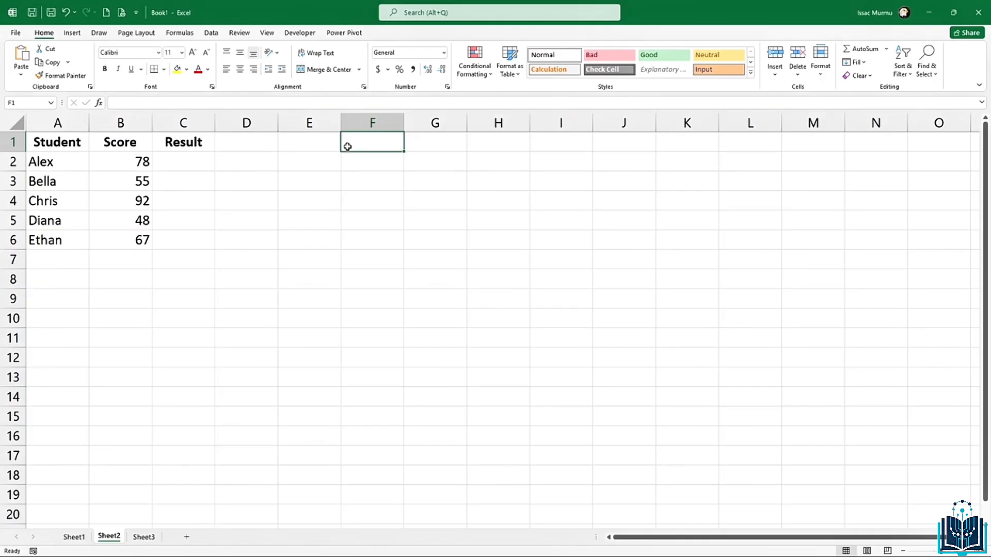
text(IF)
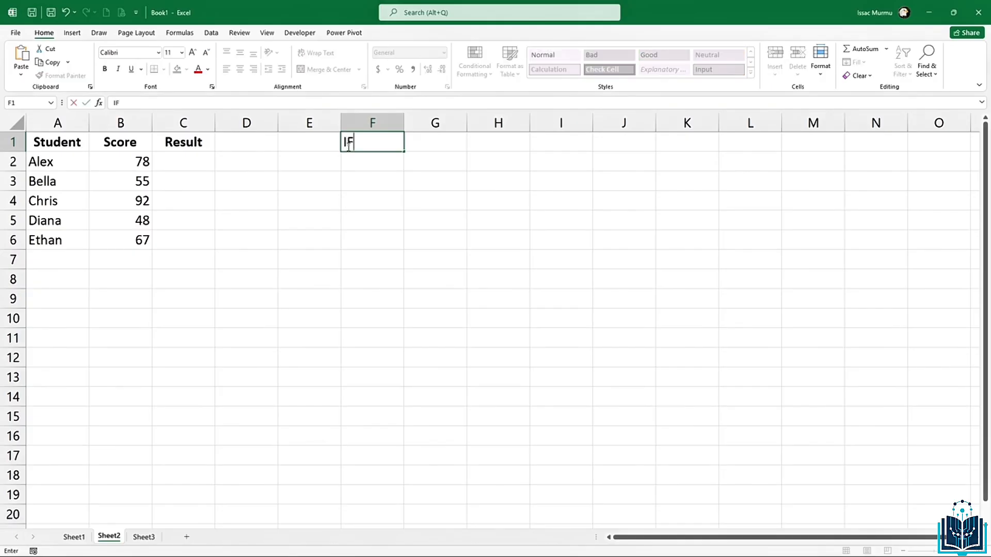
key(Return)
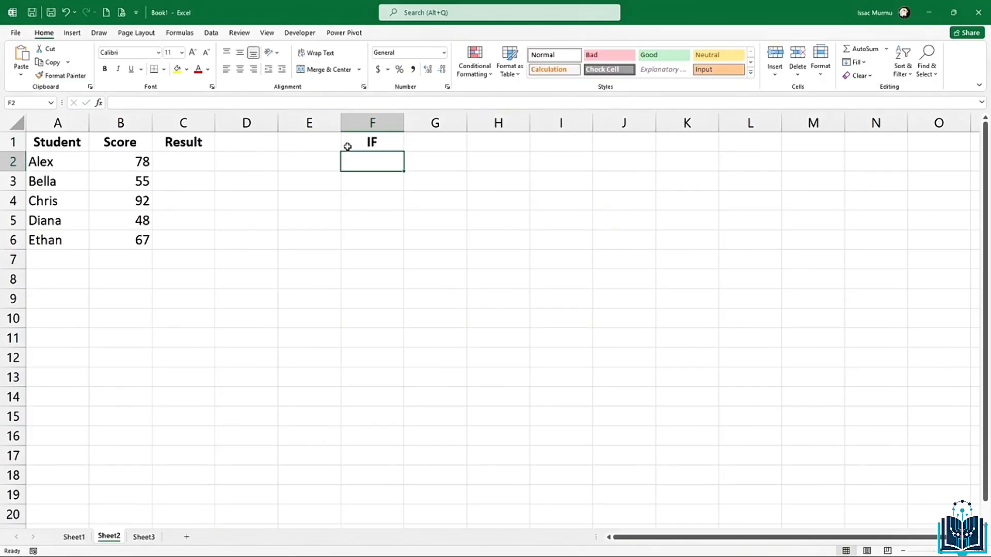
Step: Start a trial =IF(,, formula in F2, then discard it
text(=)
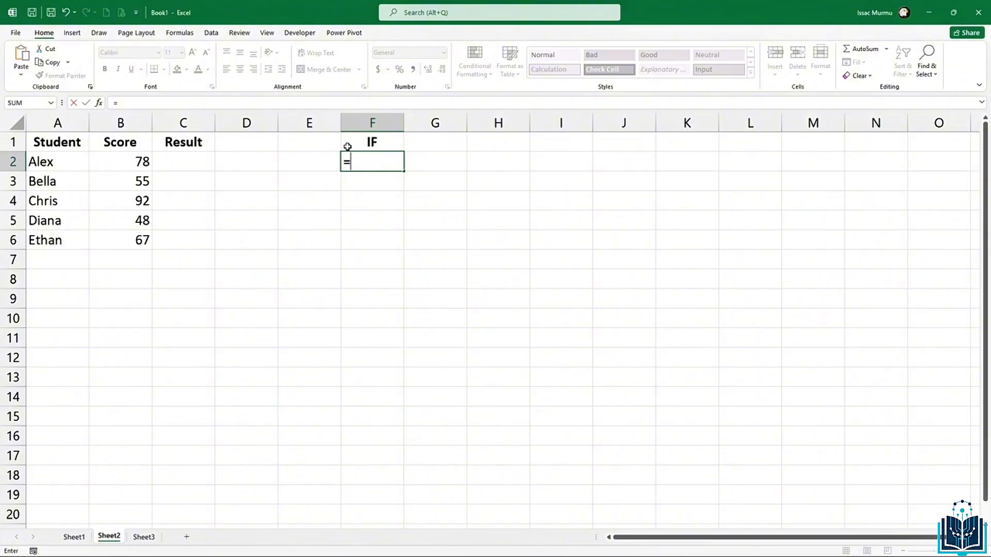
text(IF()
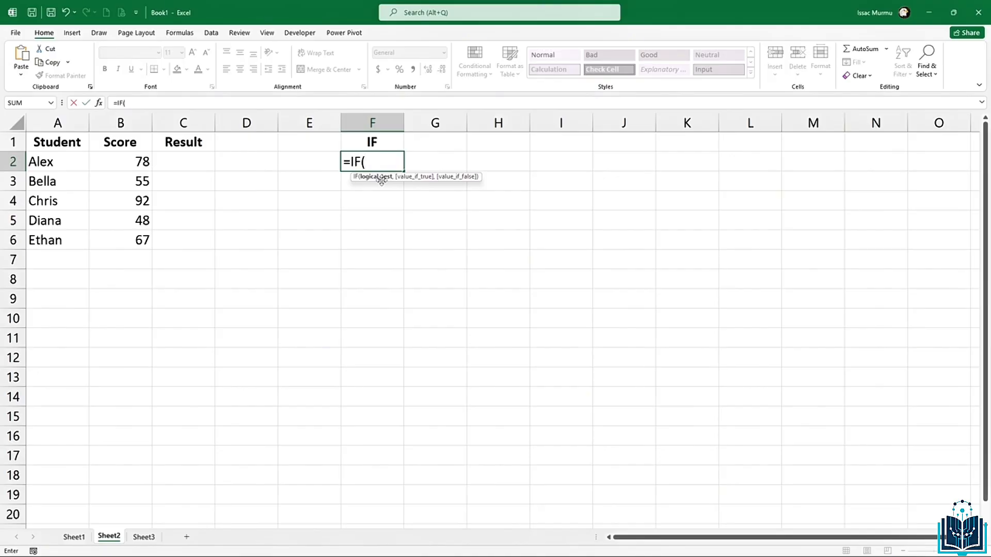
text(,)
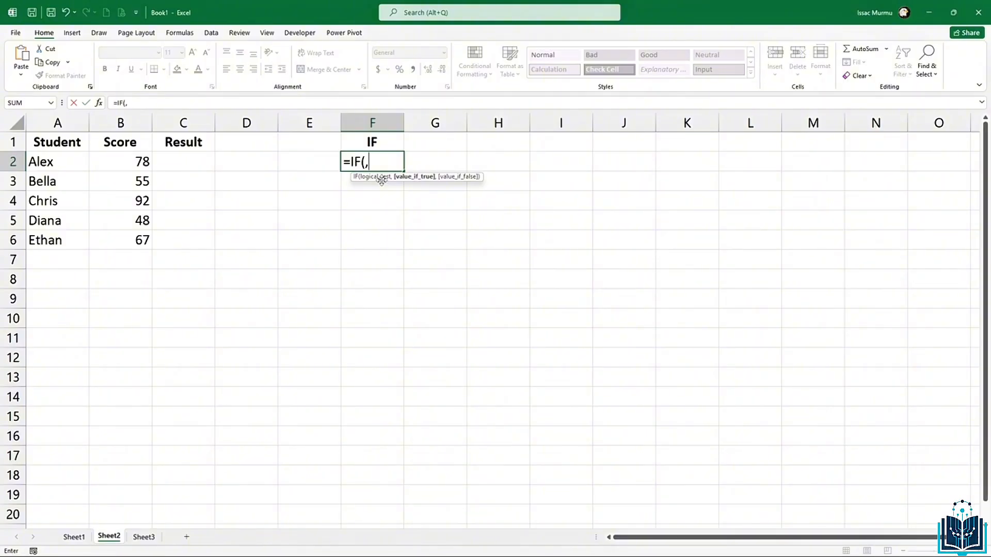
text(,)
key(BackSpace)
key(BackSpace)
key(BackSpace)
key(BackSpace)
key(BackSpace)
key(BackSpace)
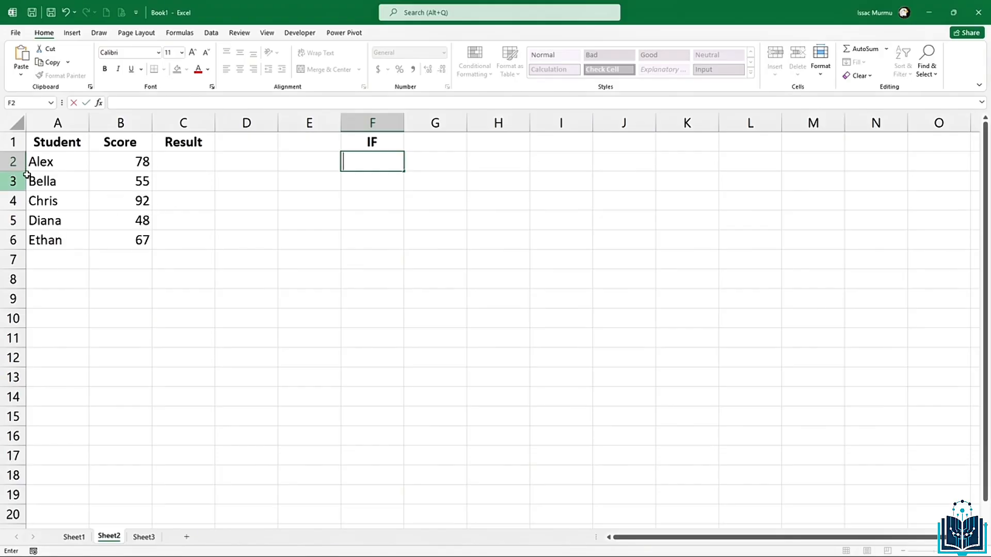
click(222, 241)
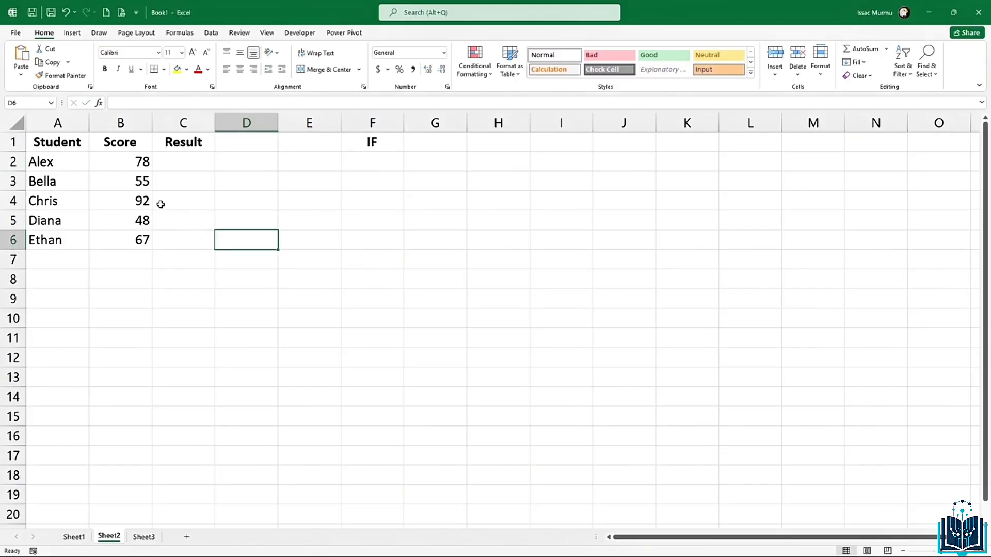
scroll(161, 204, down, 4)
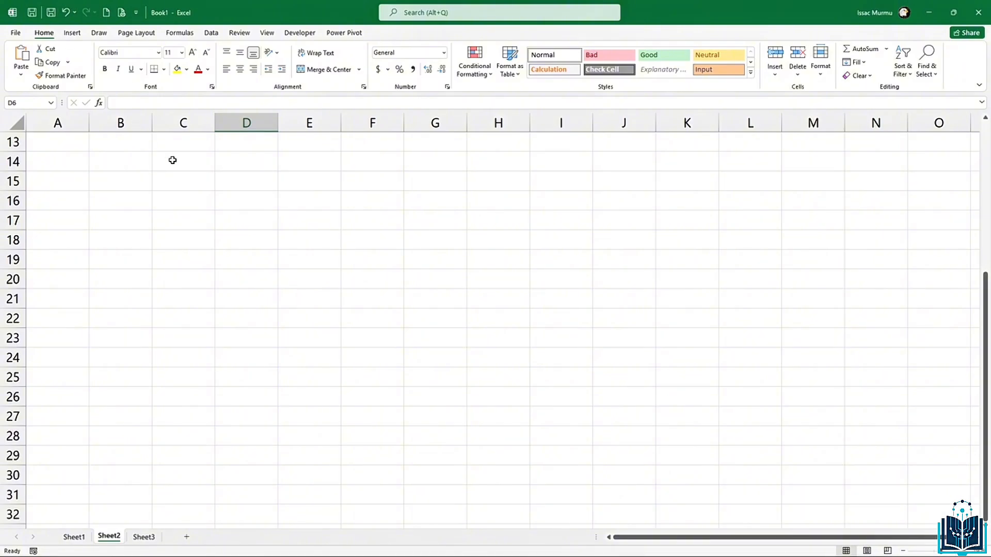
scroll(172, 160, up, 4)
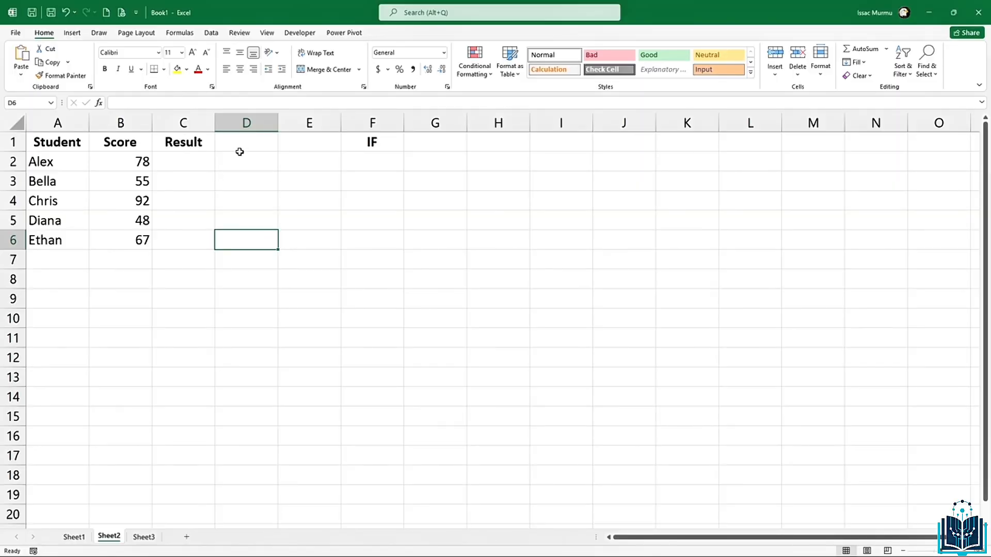
click(189, 161)
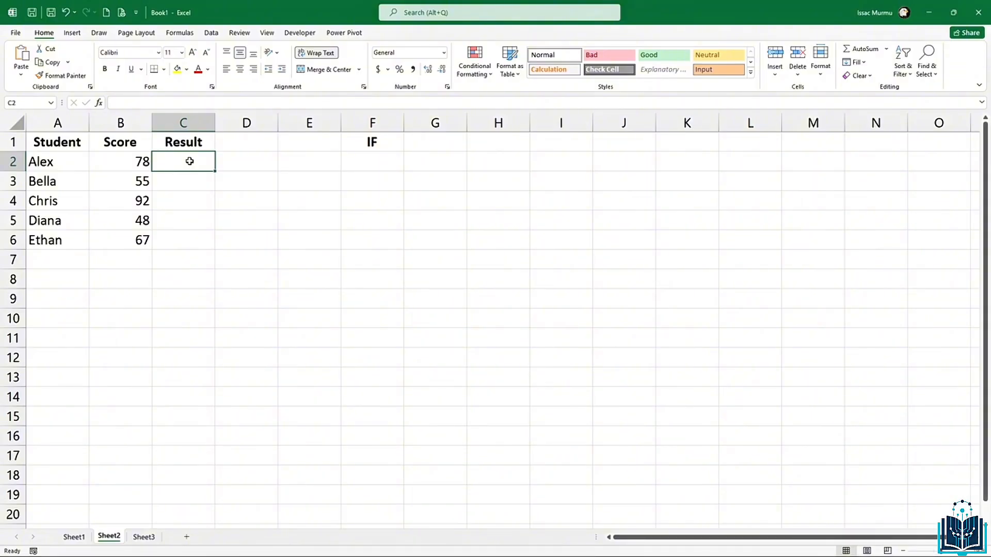
Step: Enter =IF(B2>=60,"Pass","Fail") in C2, showing Pass for Alex's score of 78
text(=)
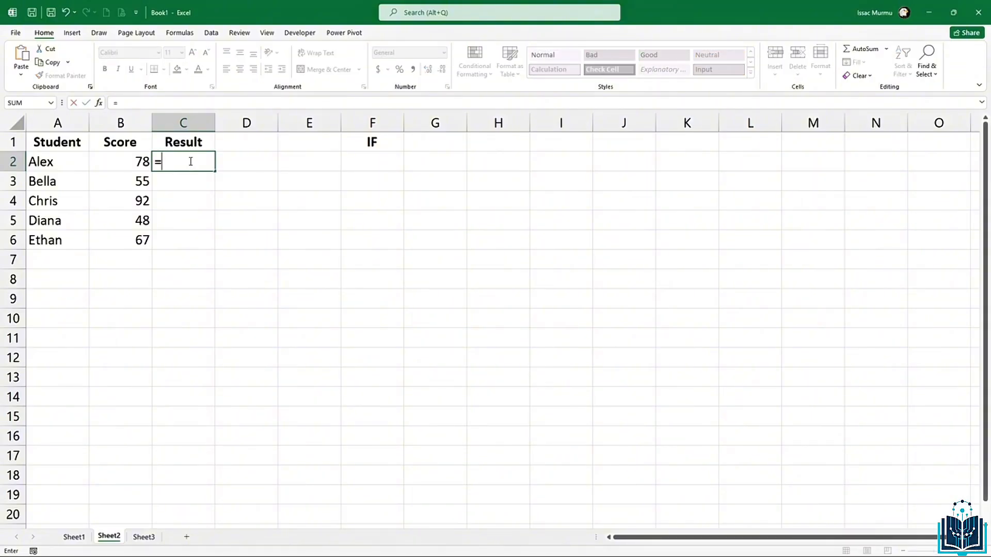
text(IF()
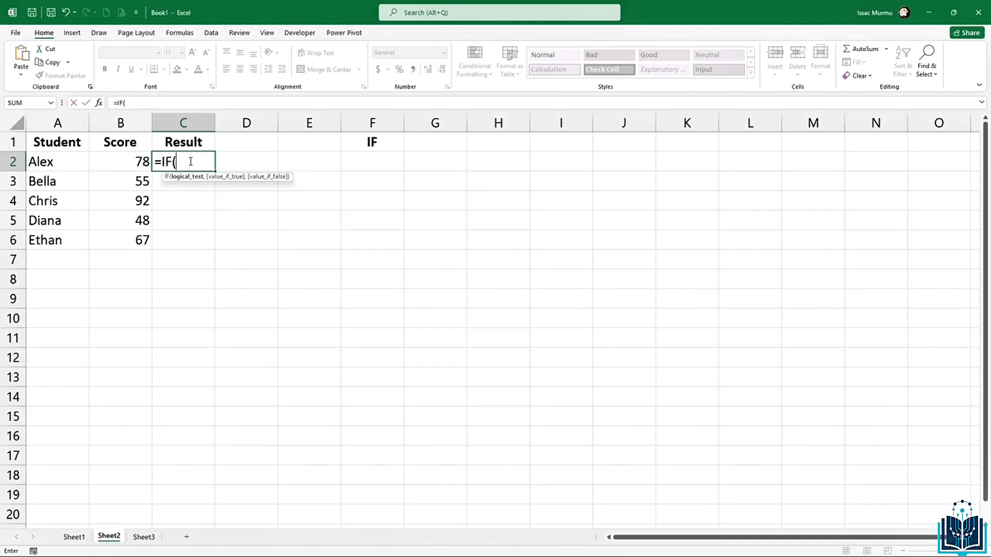
click(116, 163)
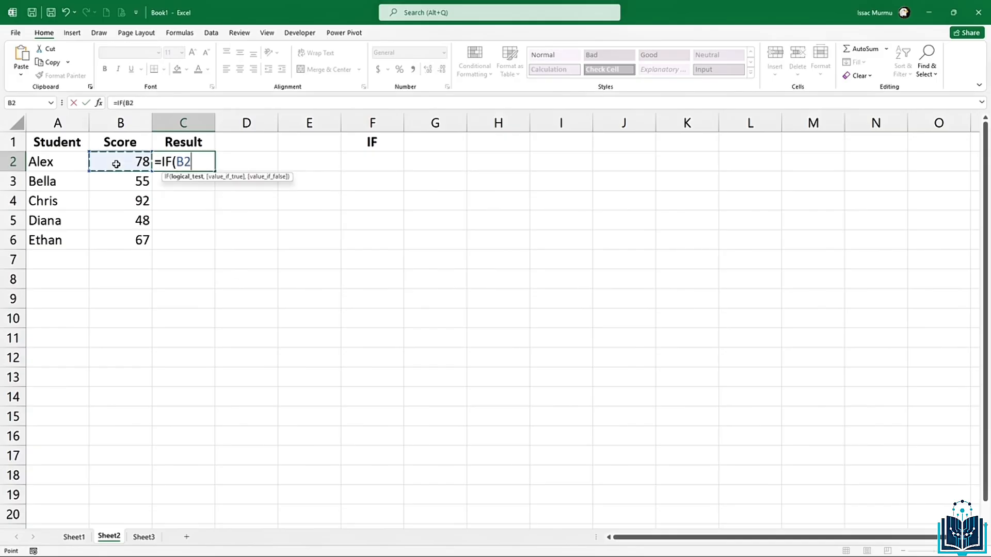
text(>=60)
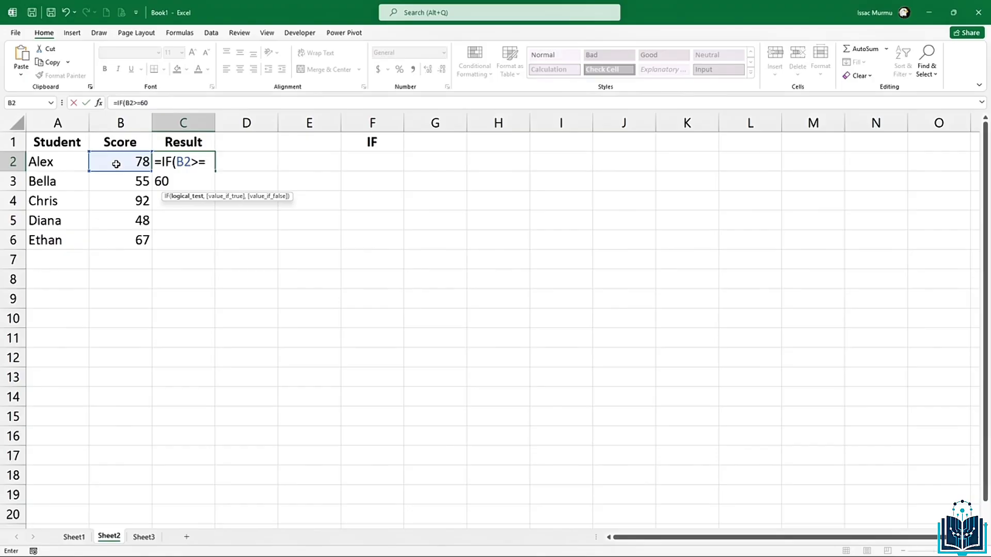
text(,"Pa)
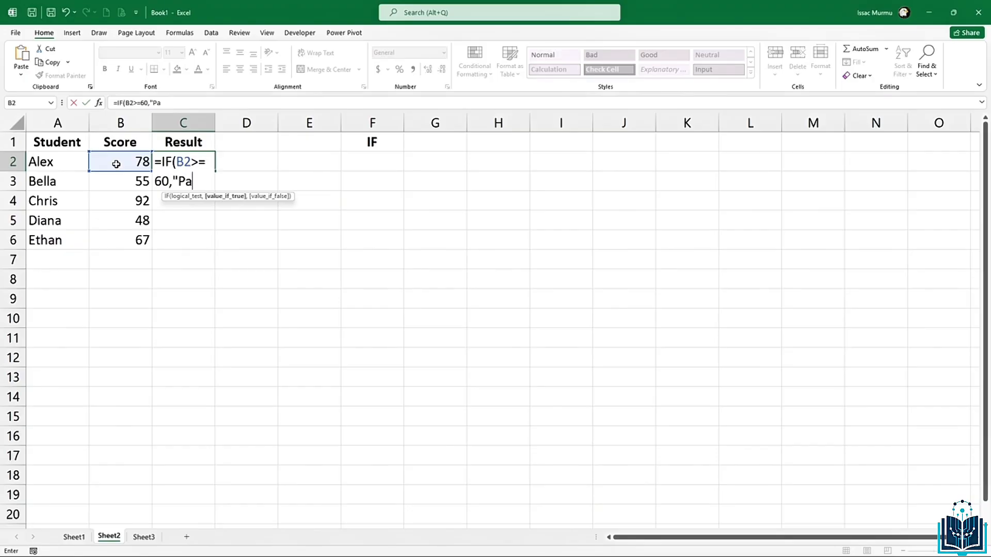
text(ss","Fail)
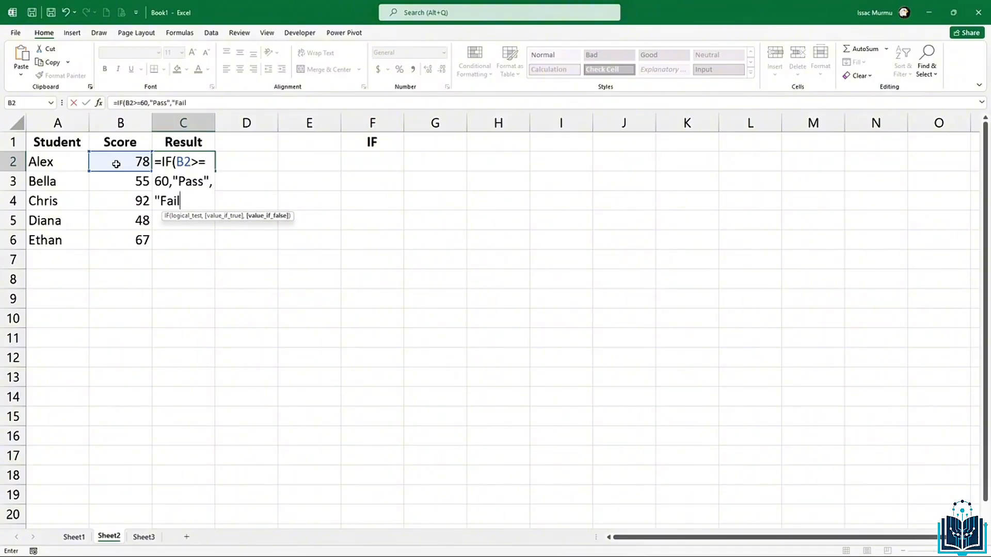
text("))
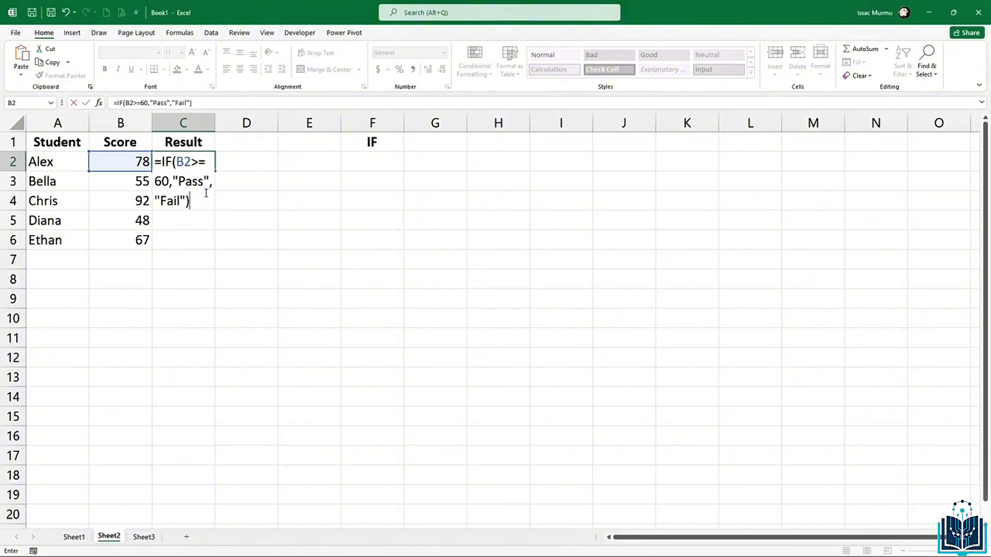
key(Return)
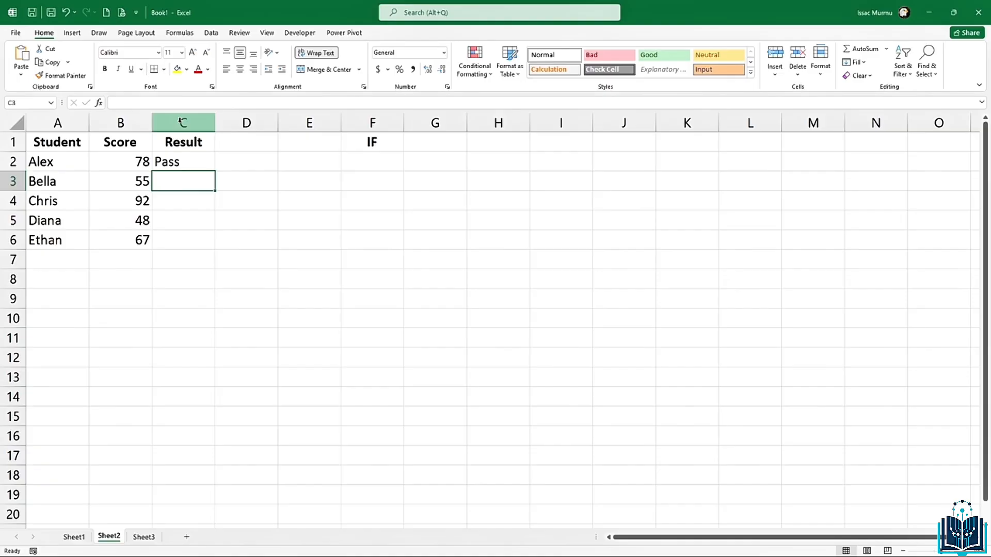
Step: Copy the Pass/Fail formula from C2 down to C6, then check the copy in C4
click(204, 162)
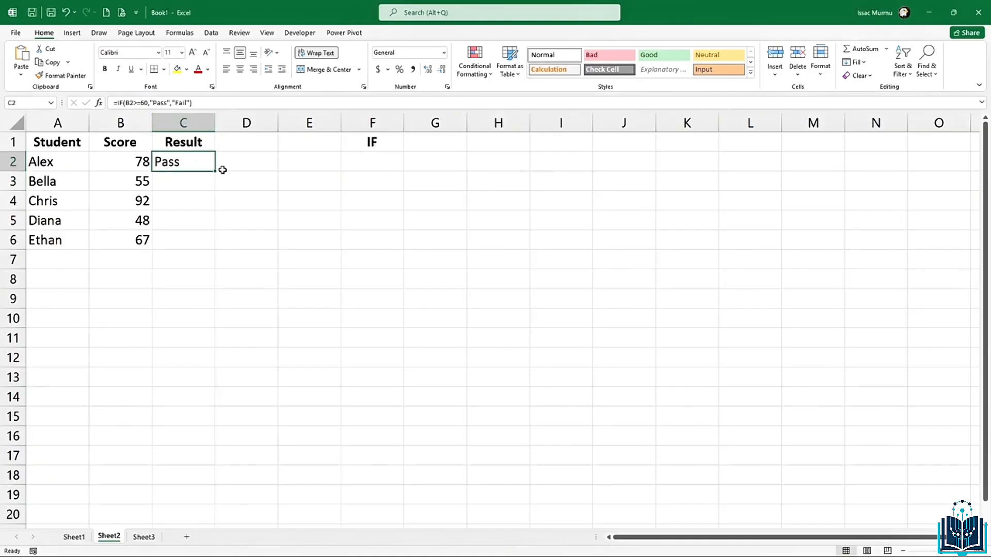
drag(217, 171, 205, 248)
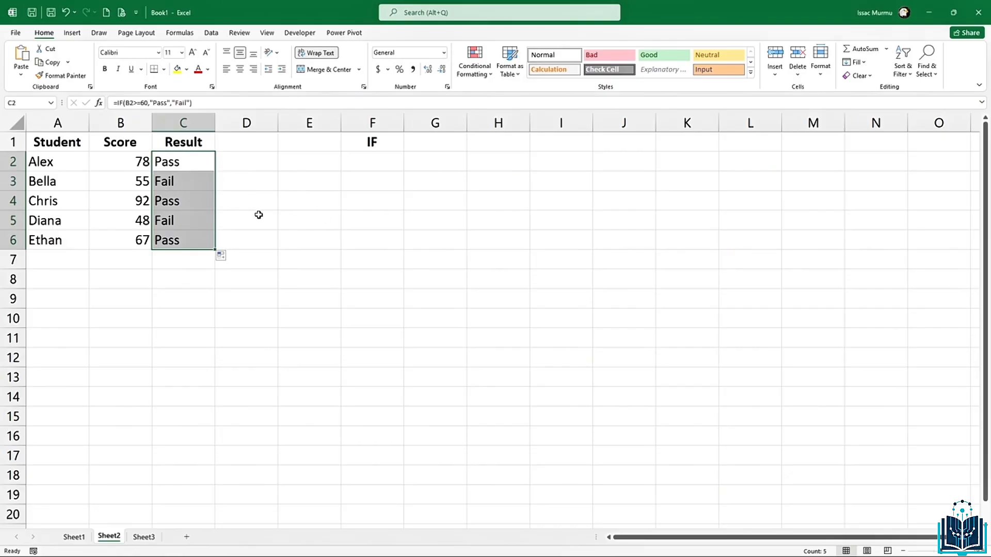
click(147, 241)
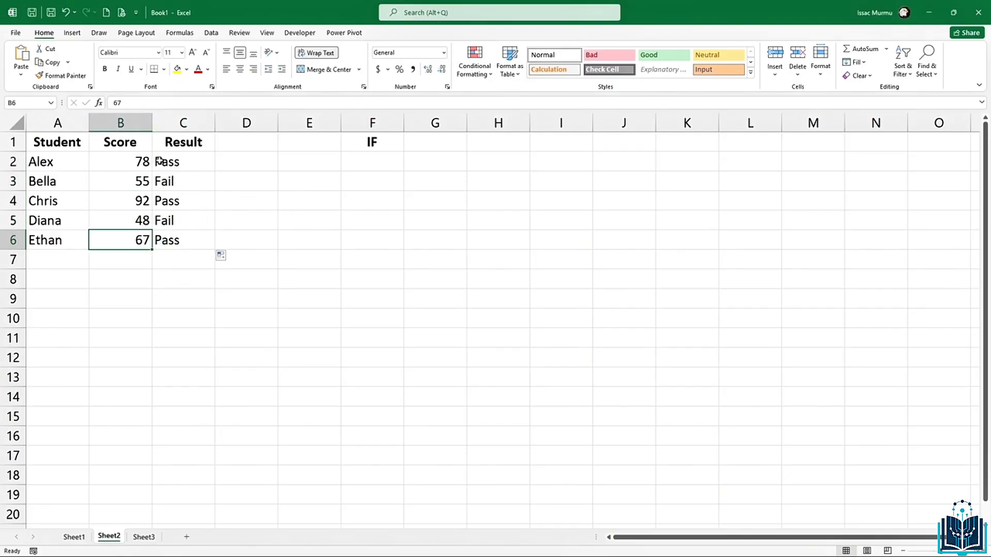
click(204, 201)
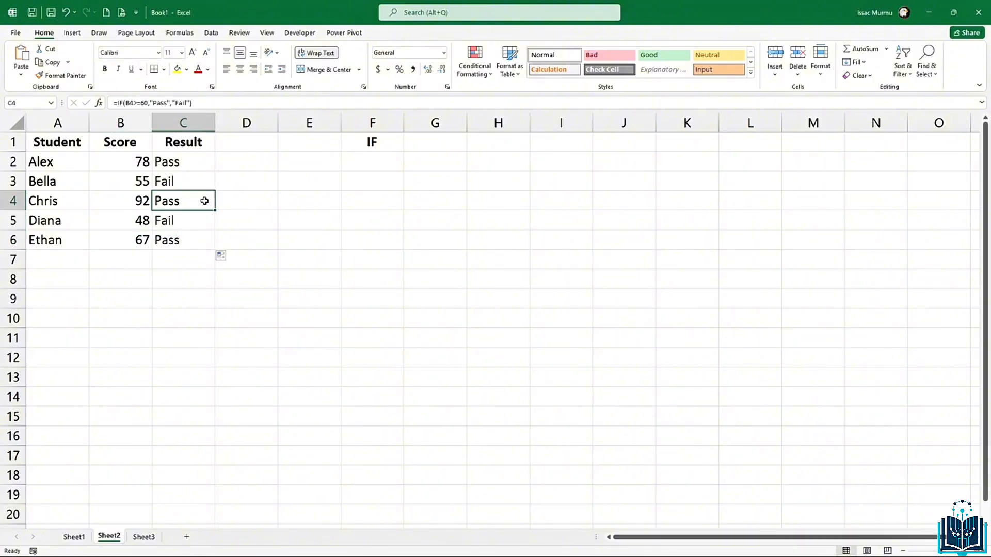
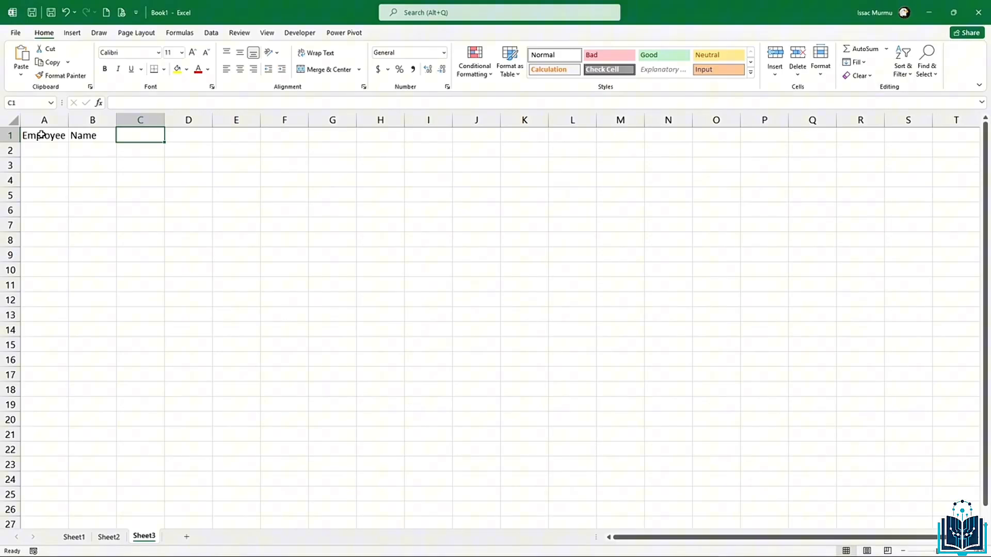
Step: Enter the headers Department in C1 and Status in D1
text(Departme)
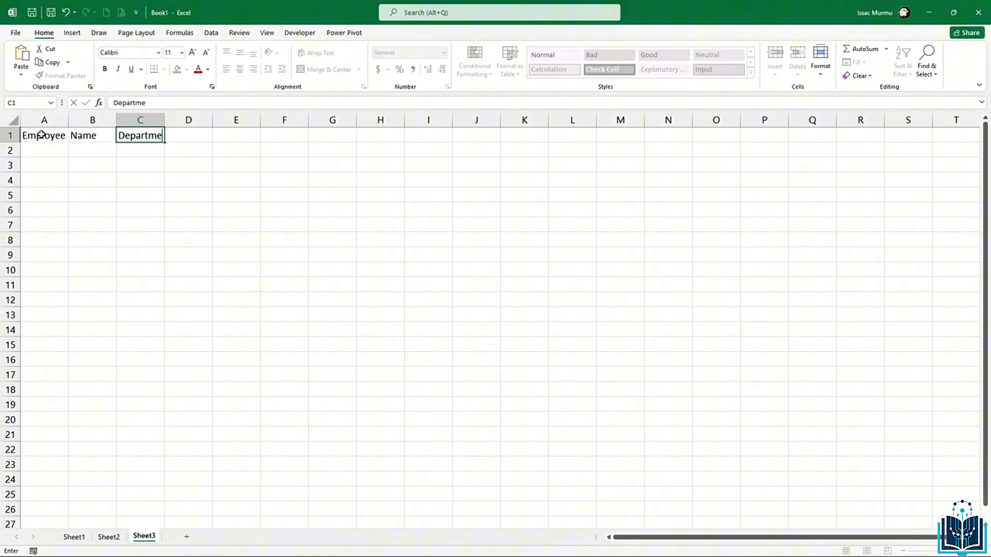
text(nt)
key(Tab)
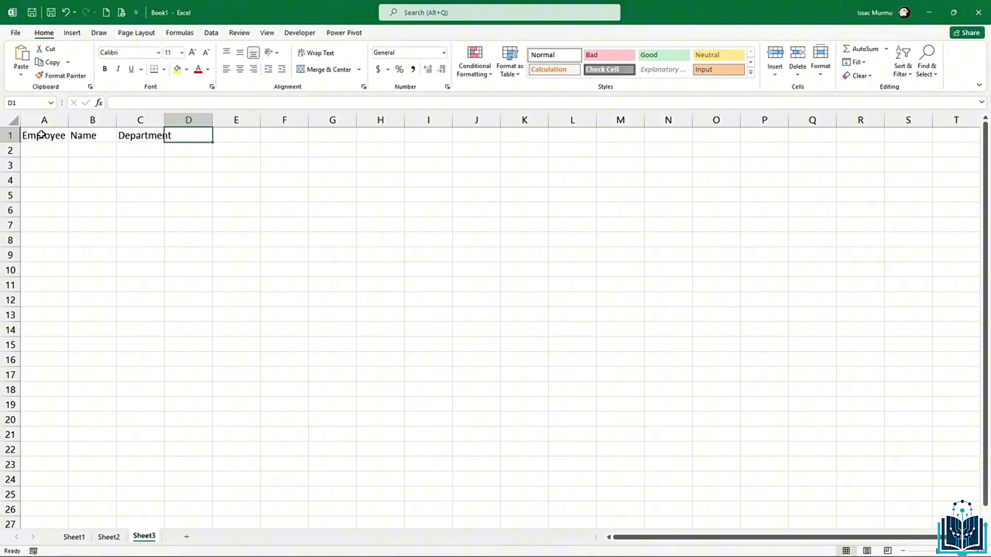
text(Stau)
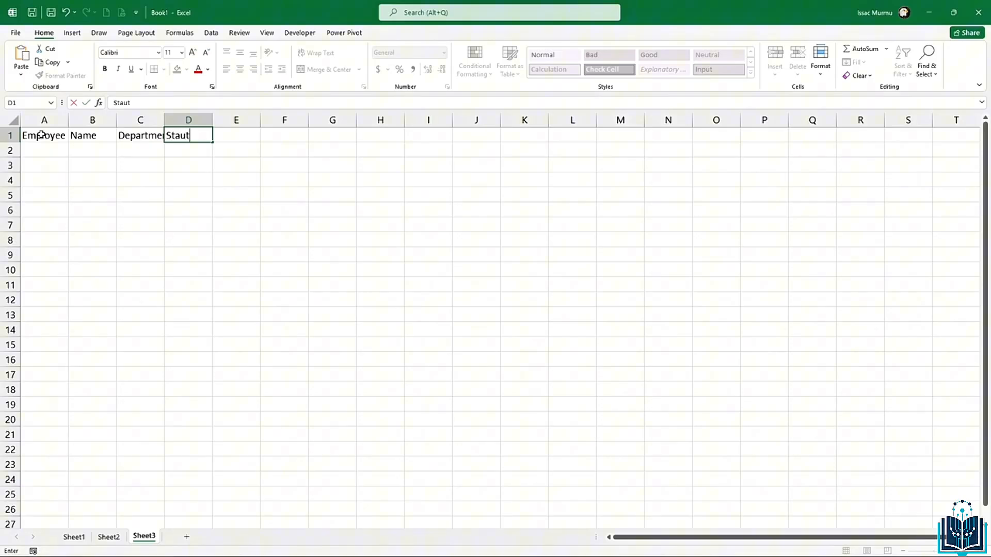
key(BackSpace)
text(tus)
click(65, 165)
Step: AutoFit columns A and C to their headers, then select the header row A1:D1
double_click(68, 120)
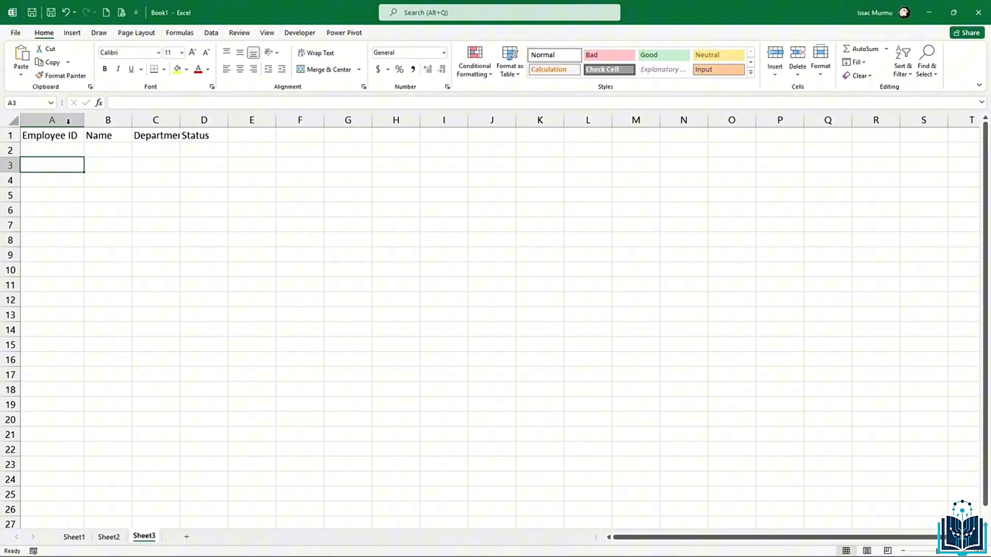
drag(128, 163, 133, 162)
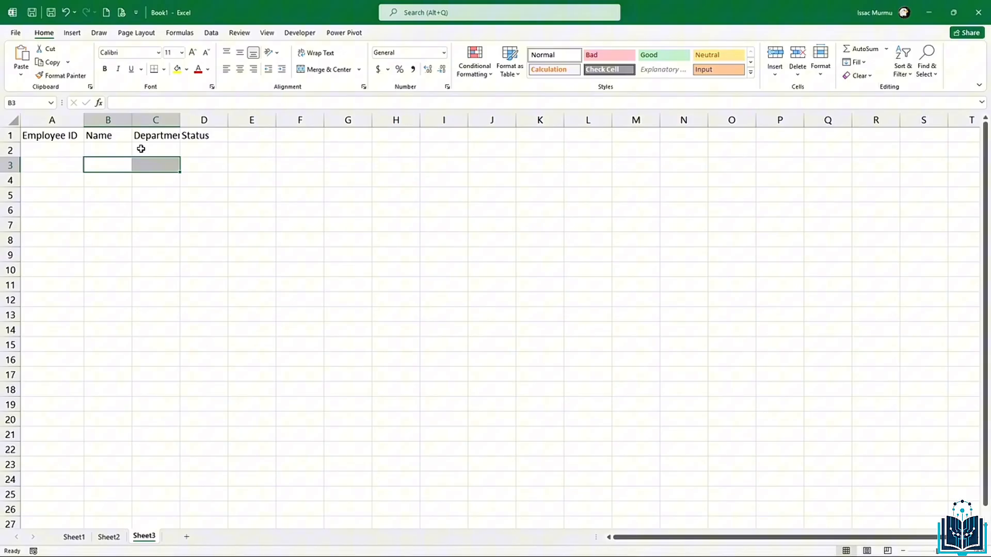
click(141, 150)
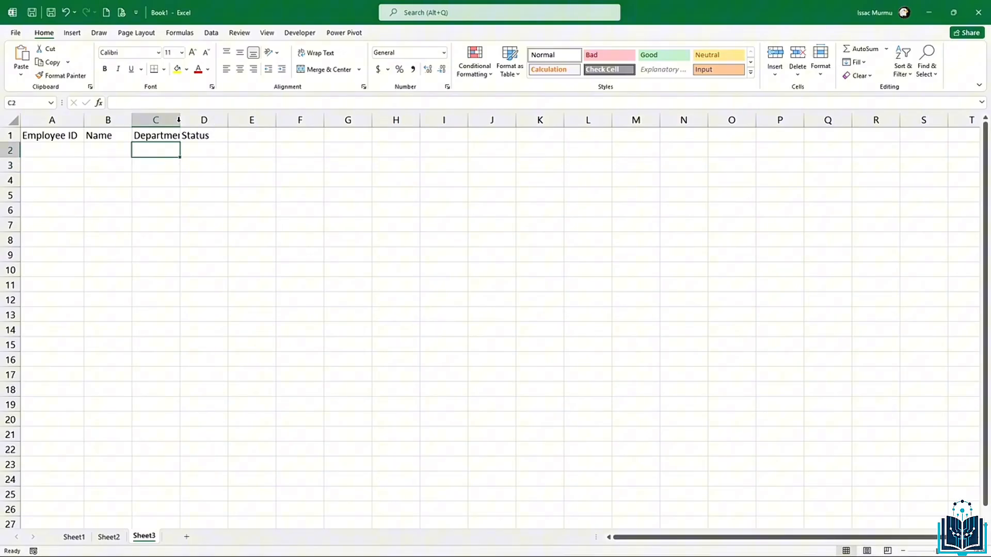
double_click(179, 122)
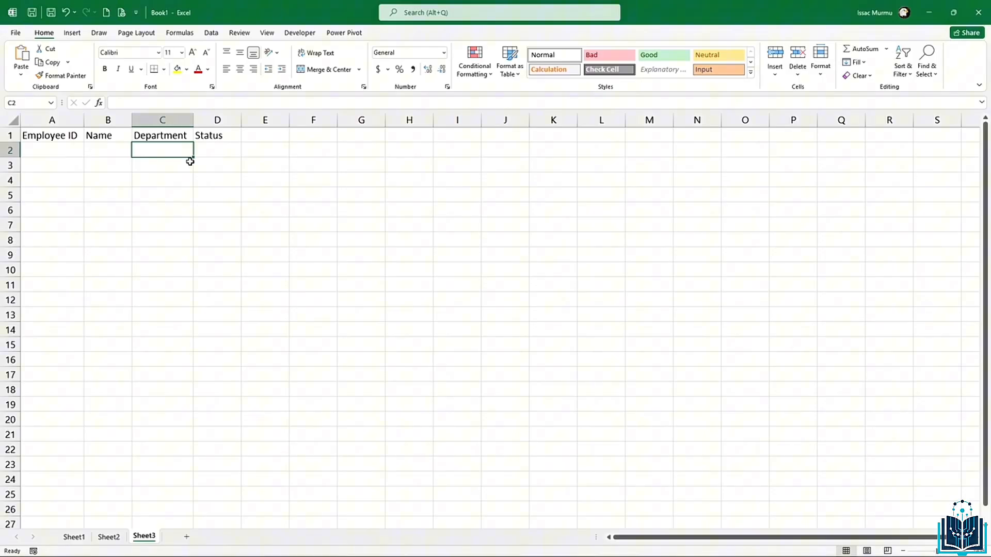
click(221, 150)
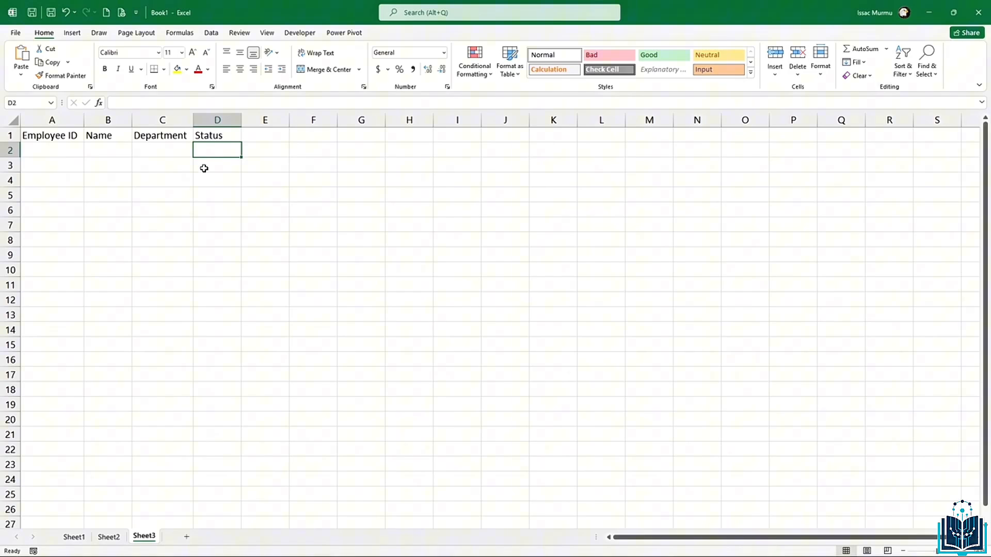
click(204, 165)
drag(32, 136, 202, 131)
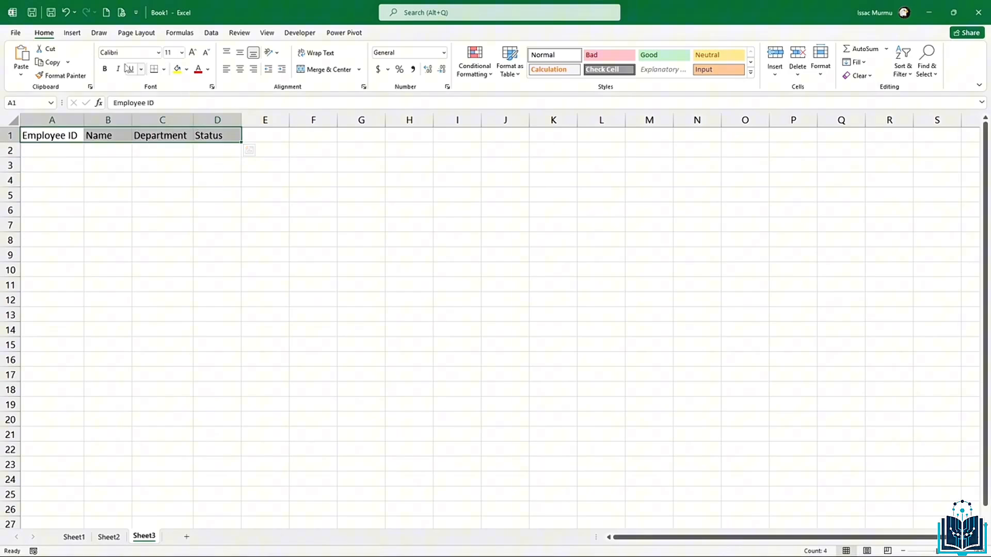
Step: Bold the A1:D1 headers, then select the Department cells C2:C20
click(105, 68)
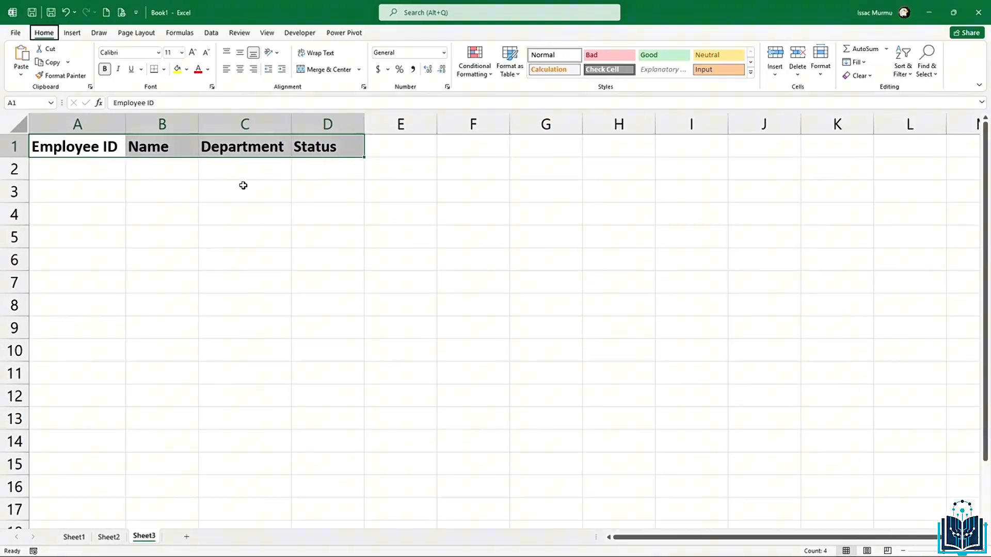
click(243, 186)
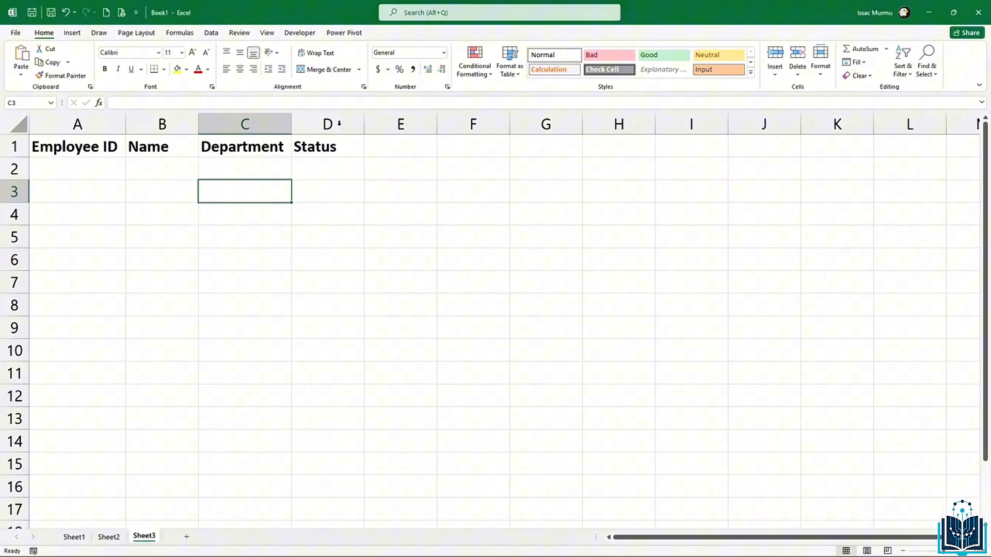
drag(264, 166, 249, 239)
scroll(250, 240, up, 5)
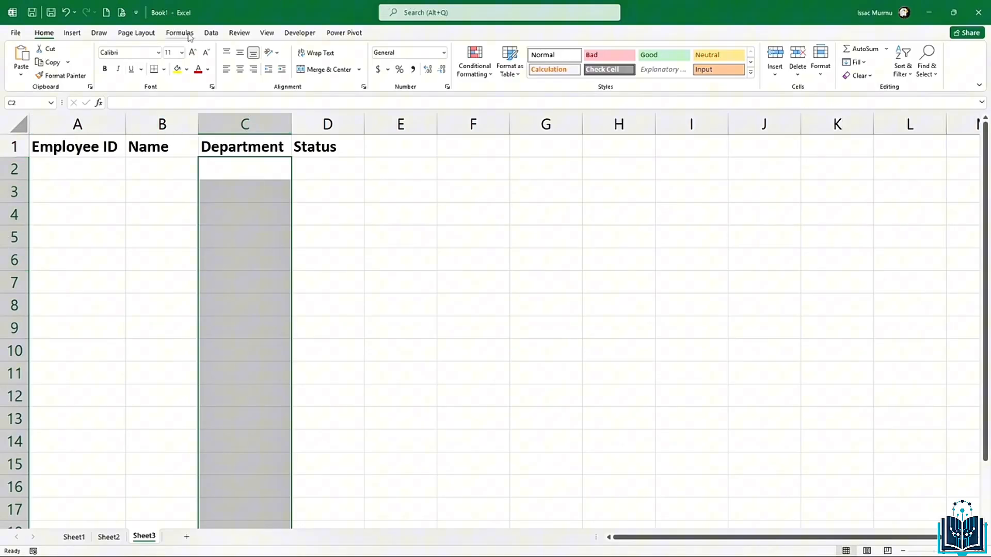
Step: Add List data validation to C2:C20 with source HR,Finance,Marketing,IT
click(211, 33)
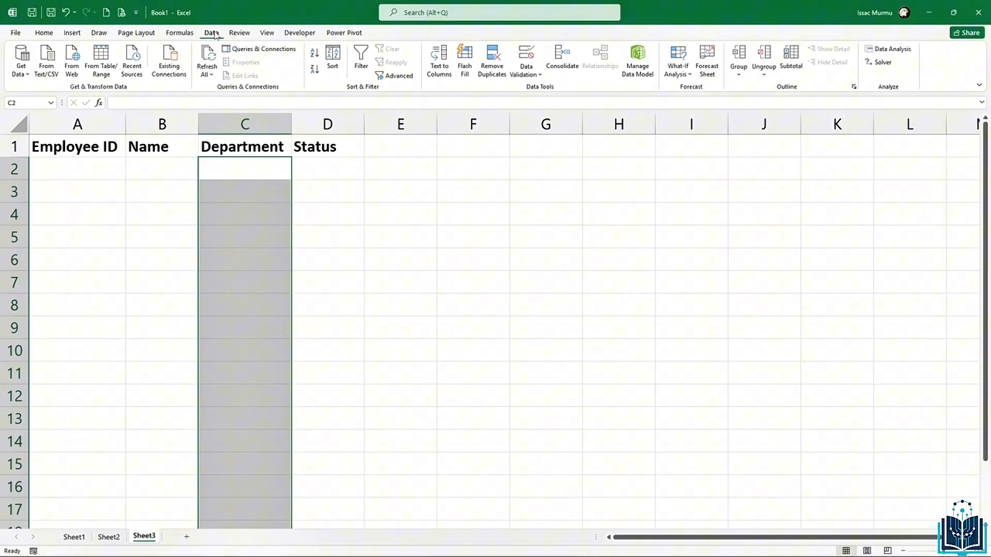
click(525, 57)
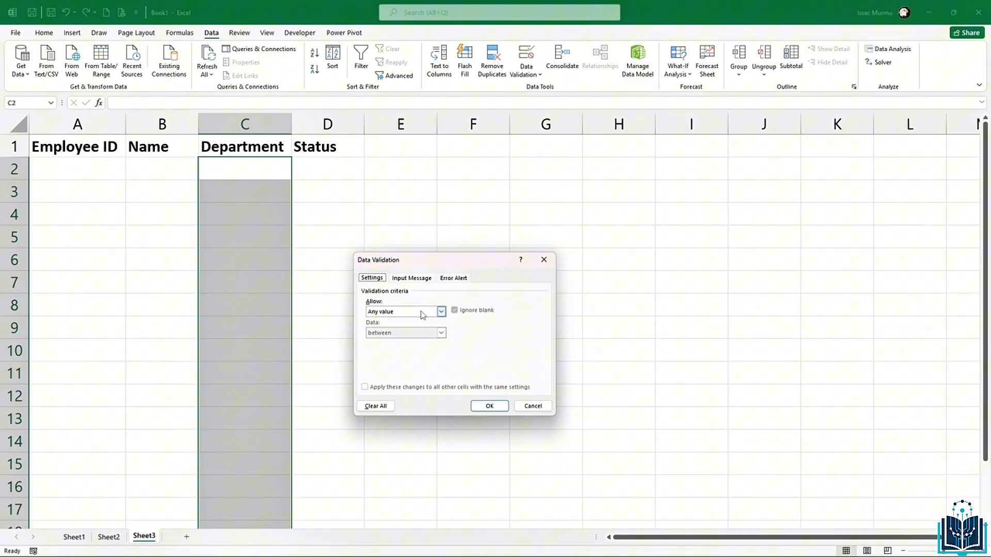
click(441, 312)
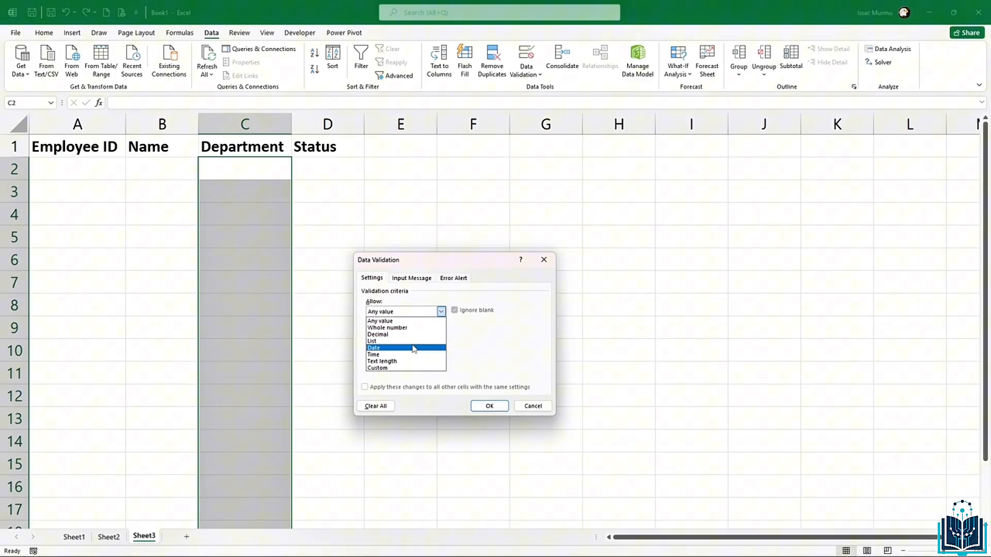
click(415, 341)
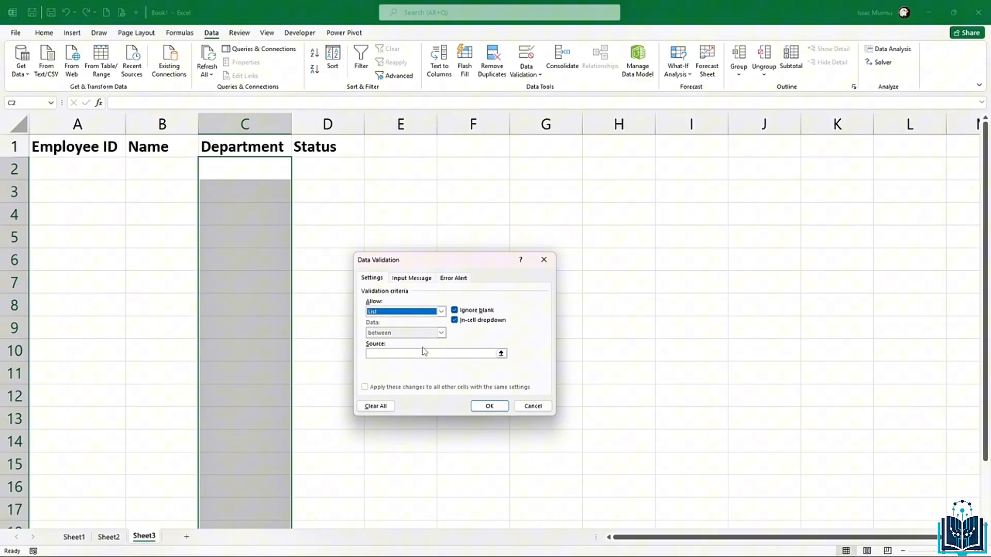
click(434, 352)
click(434, 355)
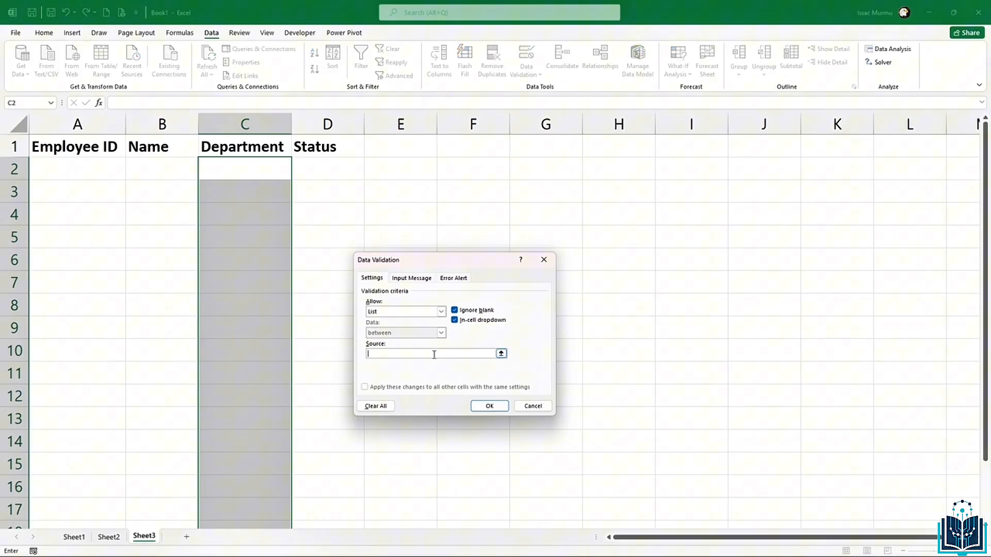
text(HR,Finacne)
key(BackSpace)
text(nce,Marketing,IT)
click(489, 405)
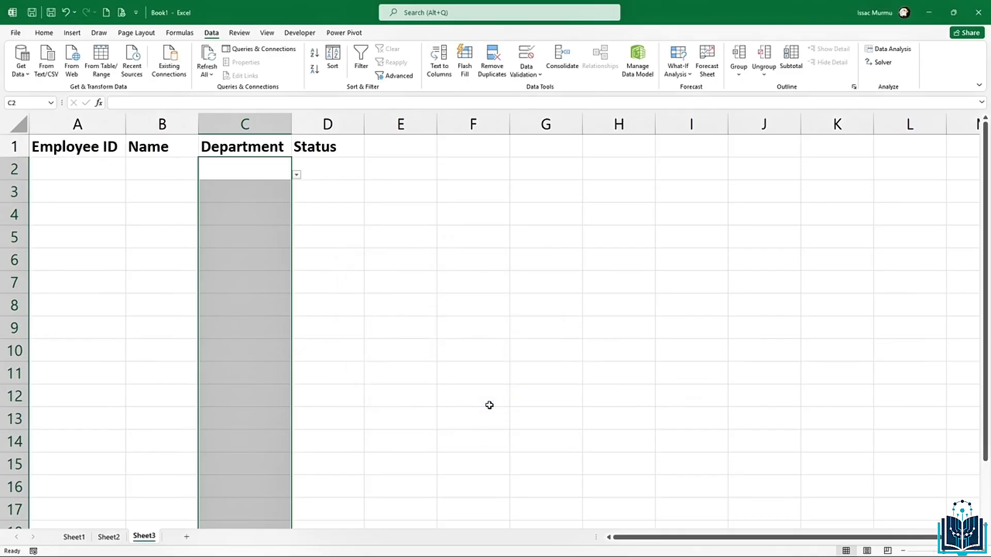
Step: Deselect column C and confirm that C2, C5 and C7 offer the dropdown
click(327, 320)
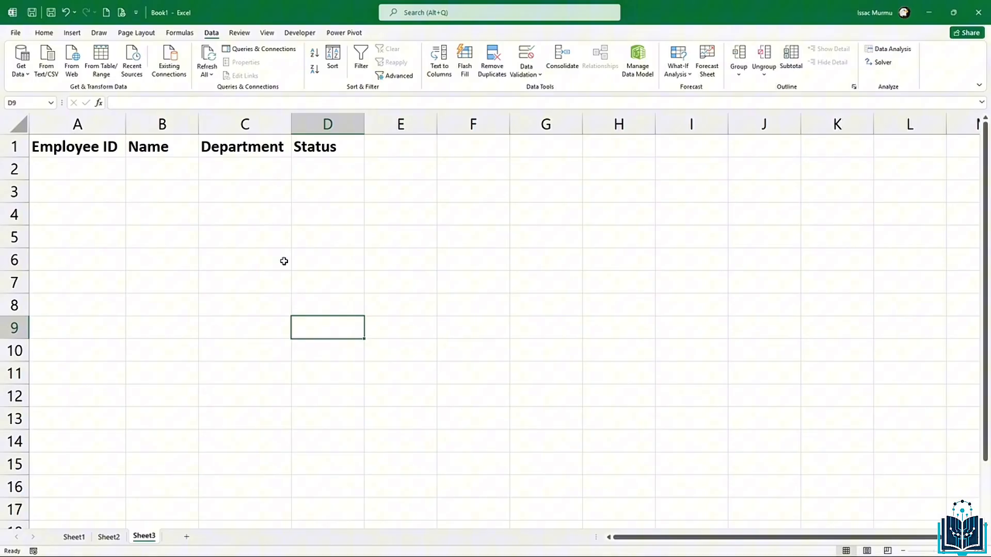
click(258, 177)
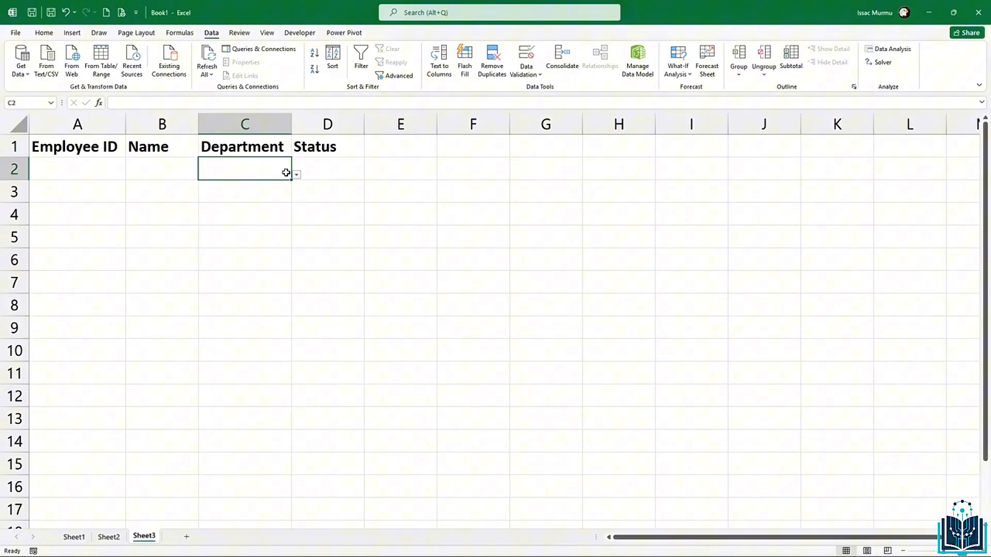
click(260, 243)
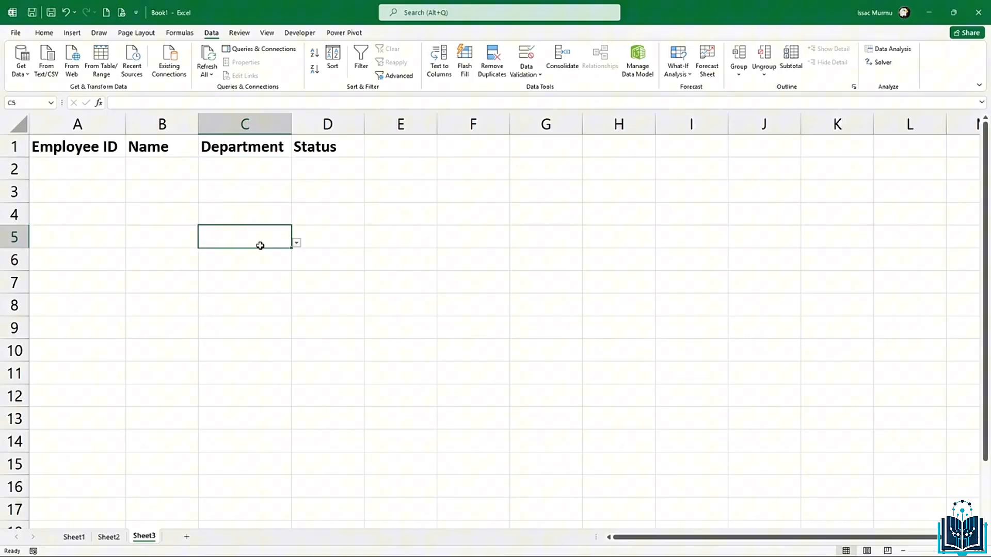
click(263, 282)
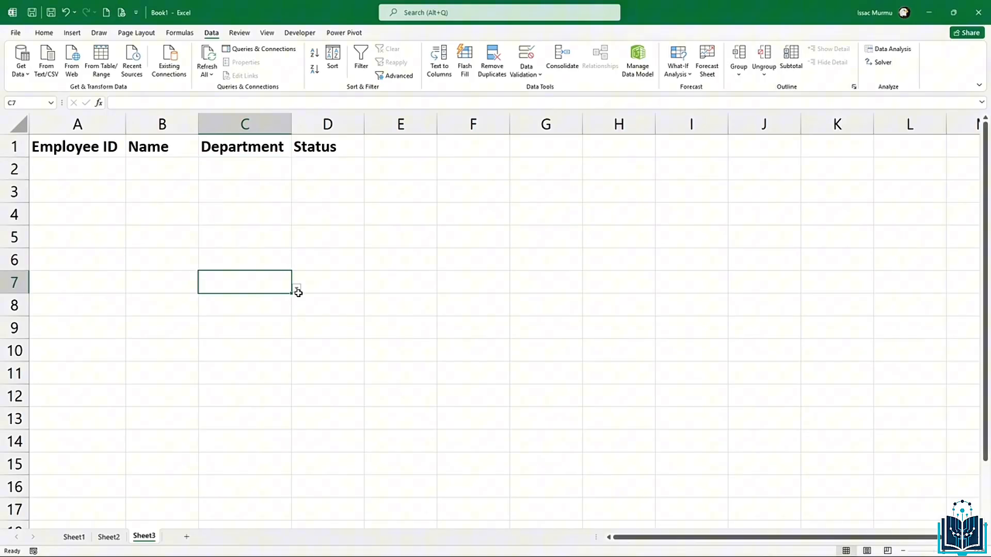
Step: Pick Finance for C2 and Marketing for C3 from their dropdowns, then select C4
click(259, 172)
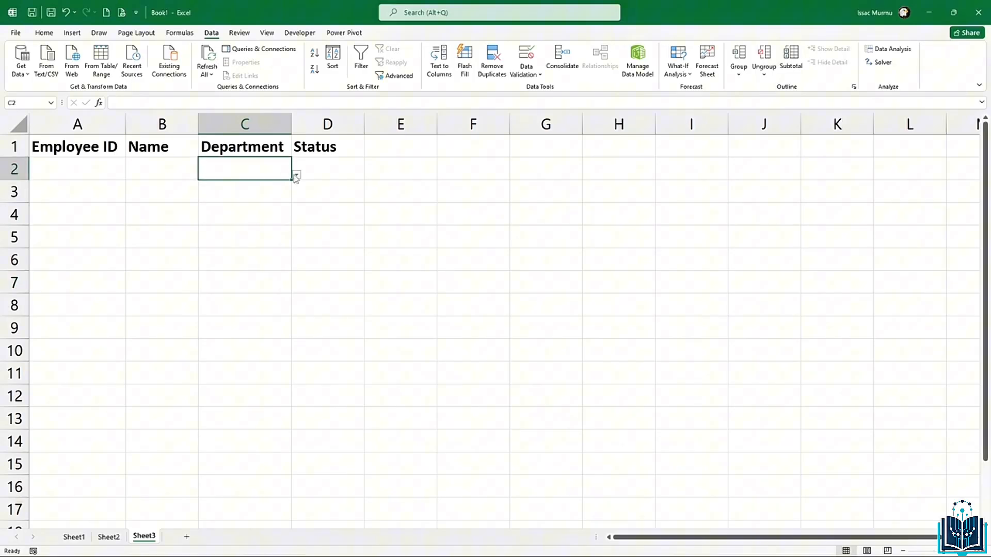
click(297, 177)
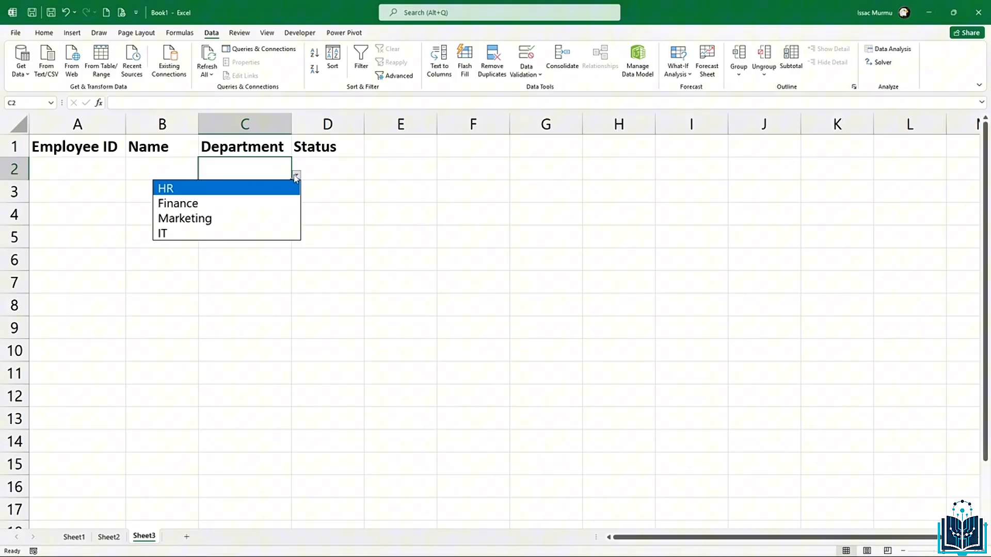
click(264, 205)
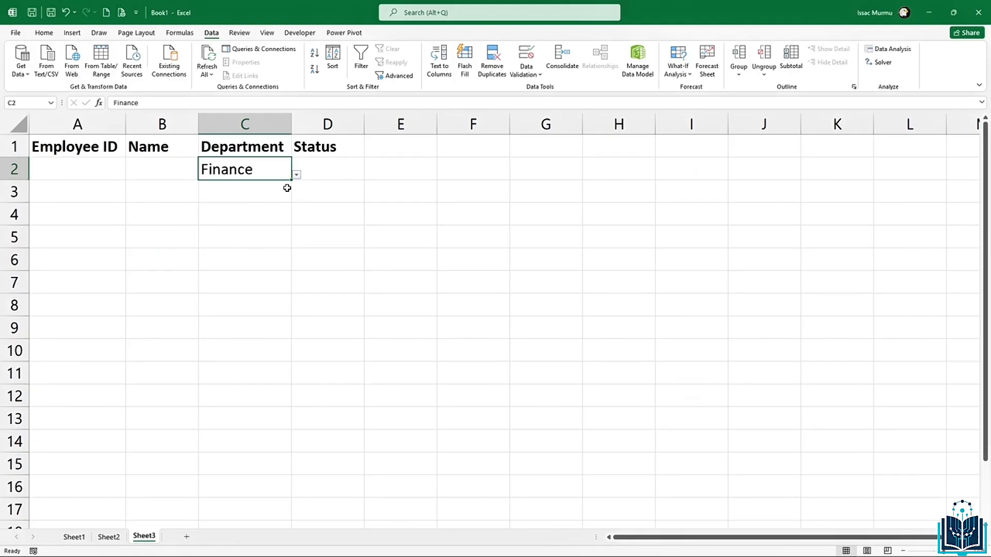
click(264, 206)
click(287, 198)
click(297, 199)
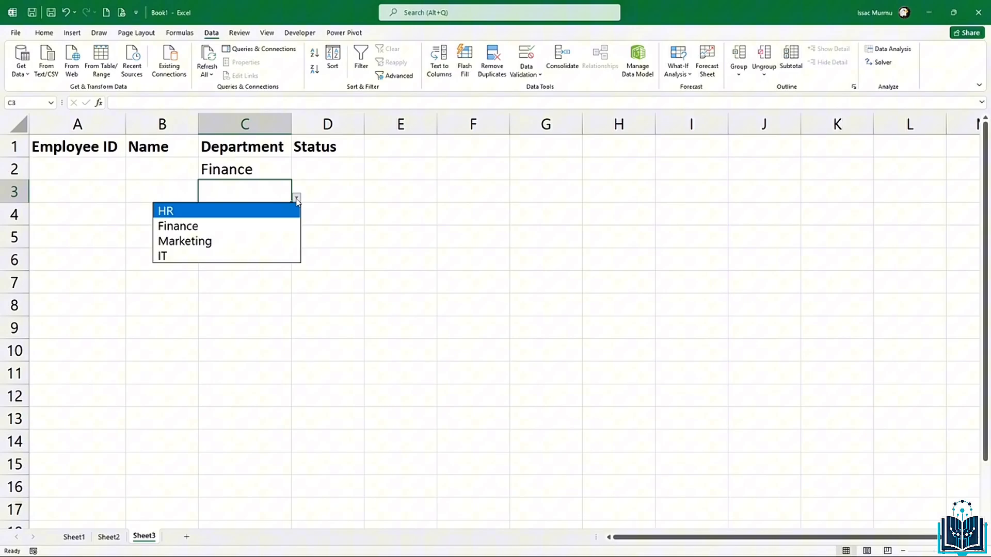
click(237, 242)
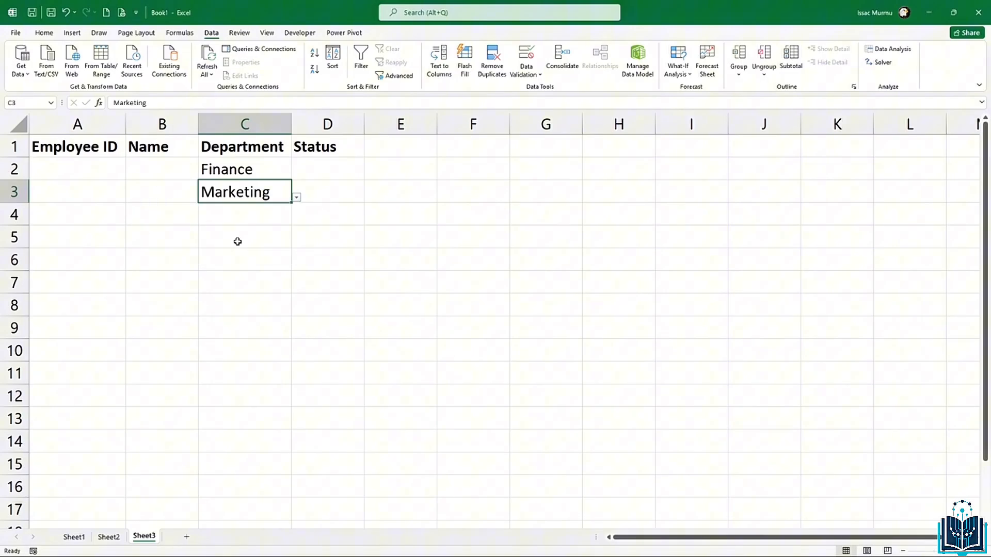
click(239, 252)
click(250, 219)
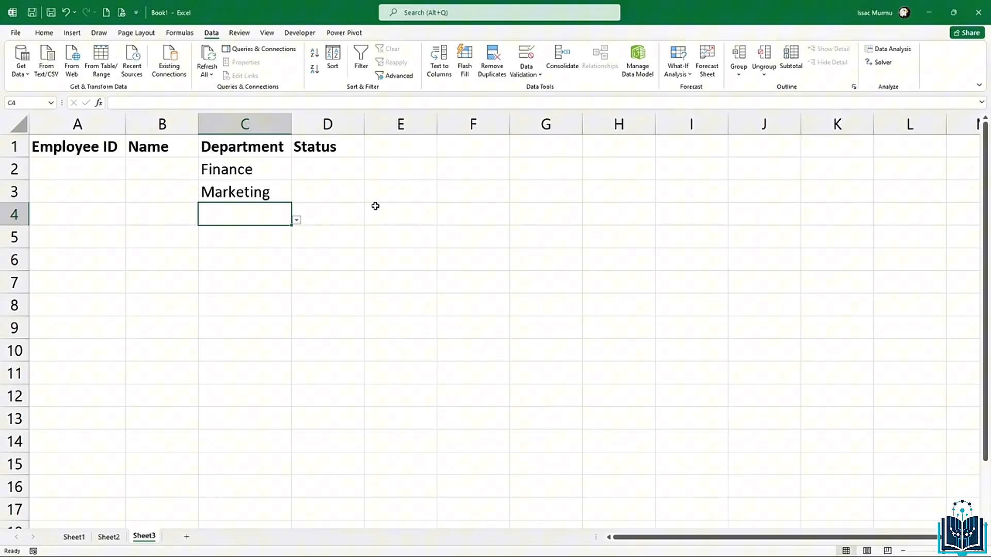
Step: Give D2:D17 a List validation of Active, On Leave, Resigned, then open D2's dropdown
drag(339, 170, 359, 499)
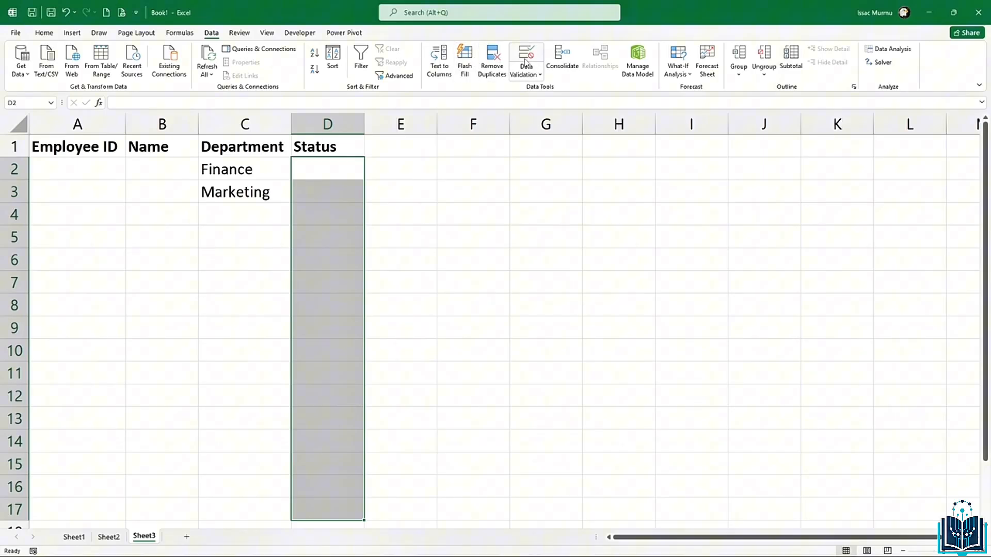
click(525, 62)
click(439, 313)
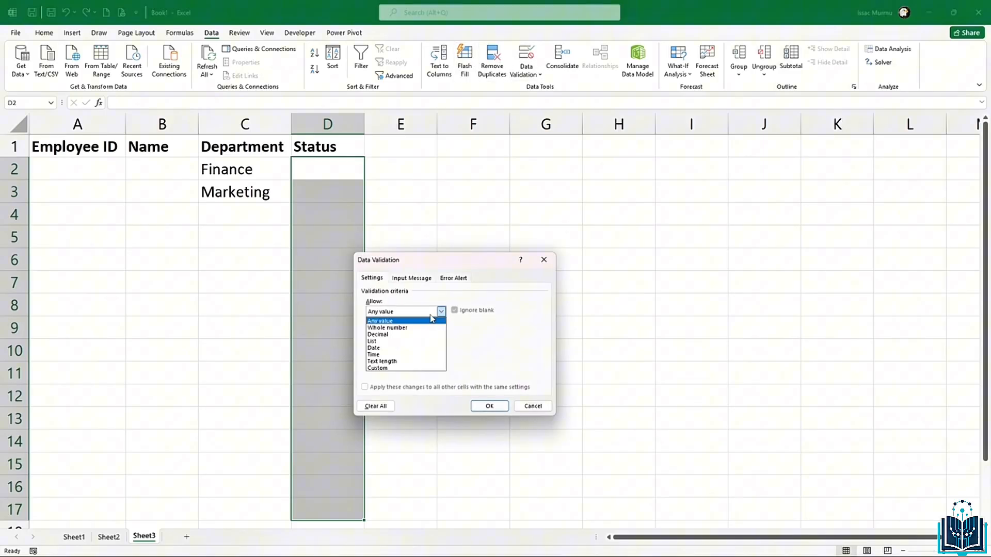
click(413, 341)
click(413, 354)
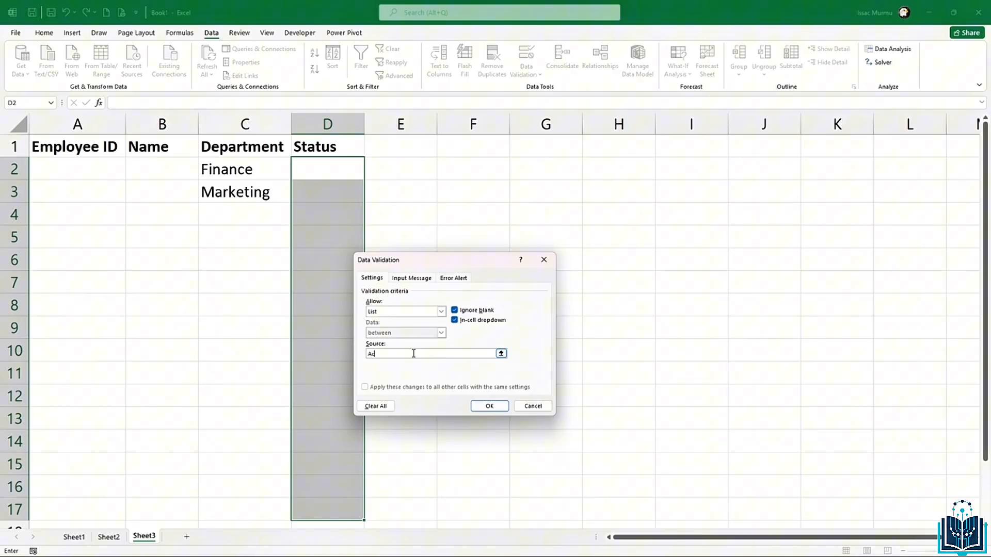
text(Active,On Leave)
text(,Resigne)
click(495, 405)
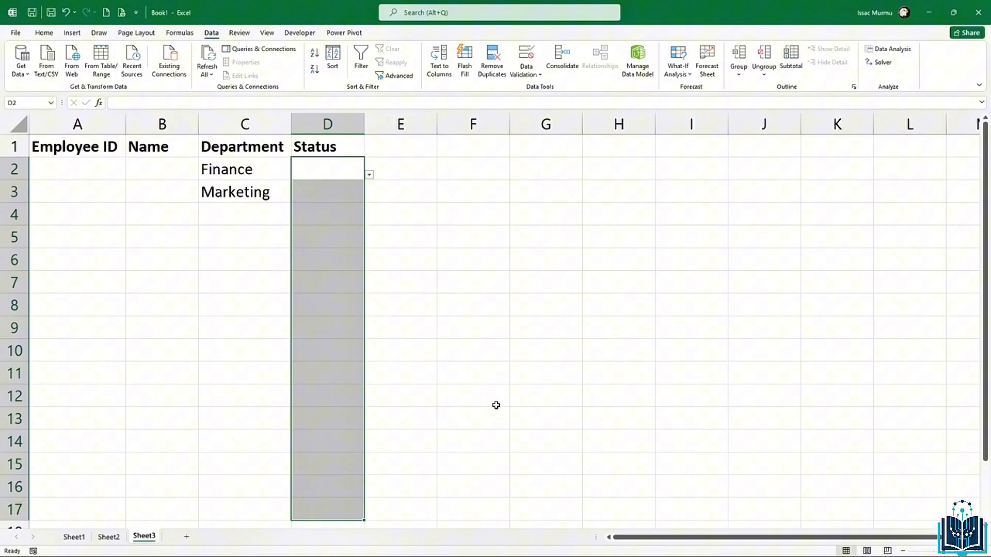
click(327, 175)
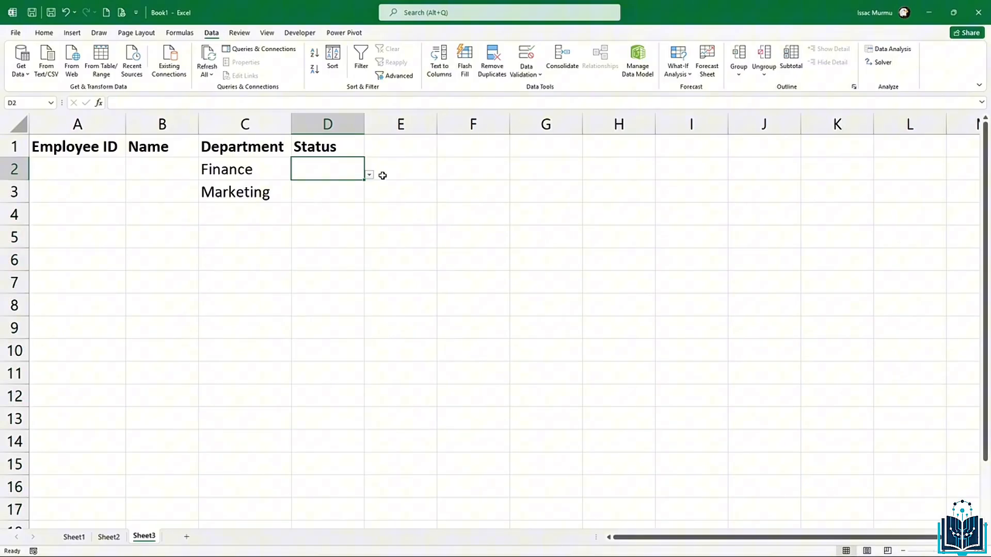
click(370, 175)
Step: Set D2 to Active and D3 to On Leave, then add a new blank Sheet4
click(339, 190)
click(355, 187)
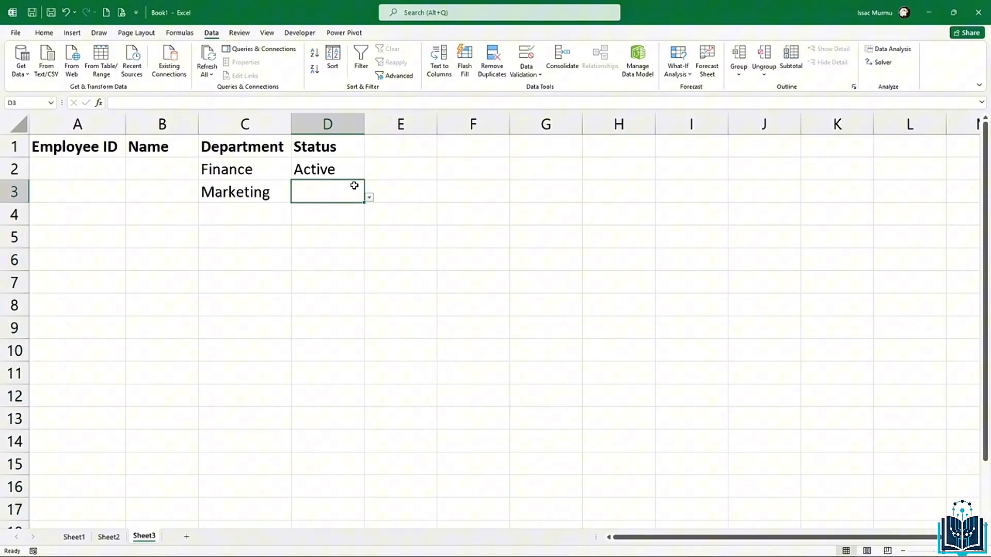
click(369, 197)
click(347, 226)
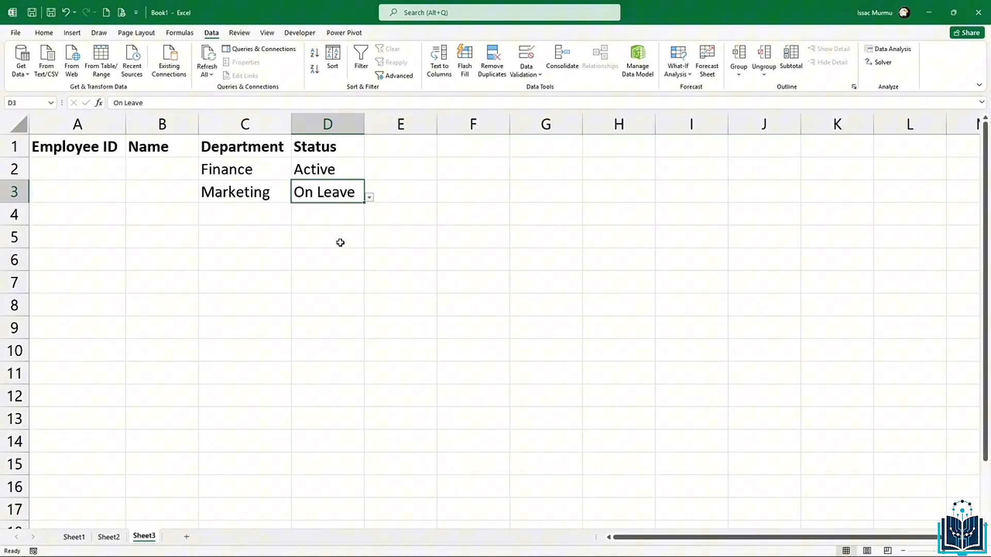
click(339, 242)
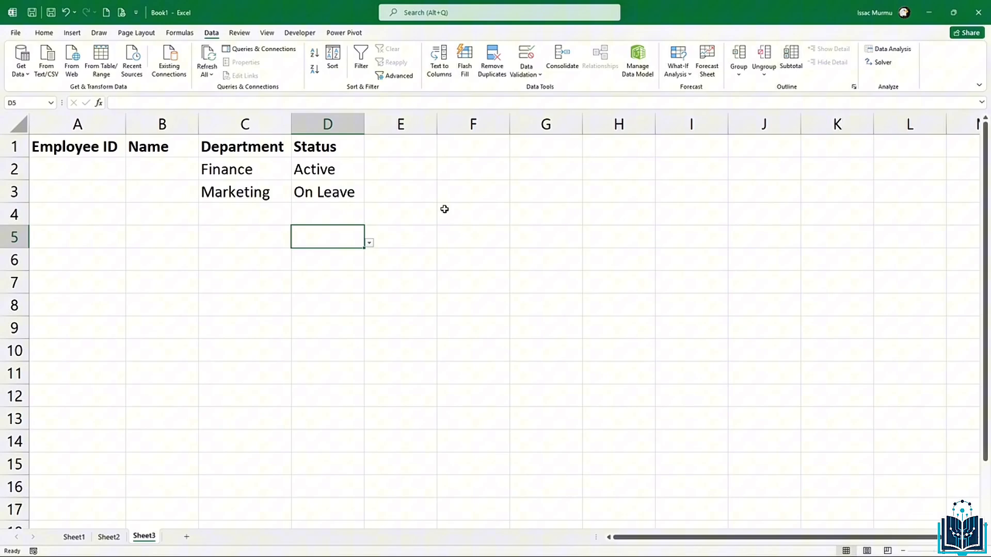
click(186, 537)
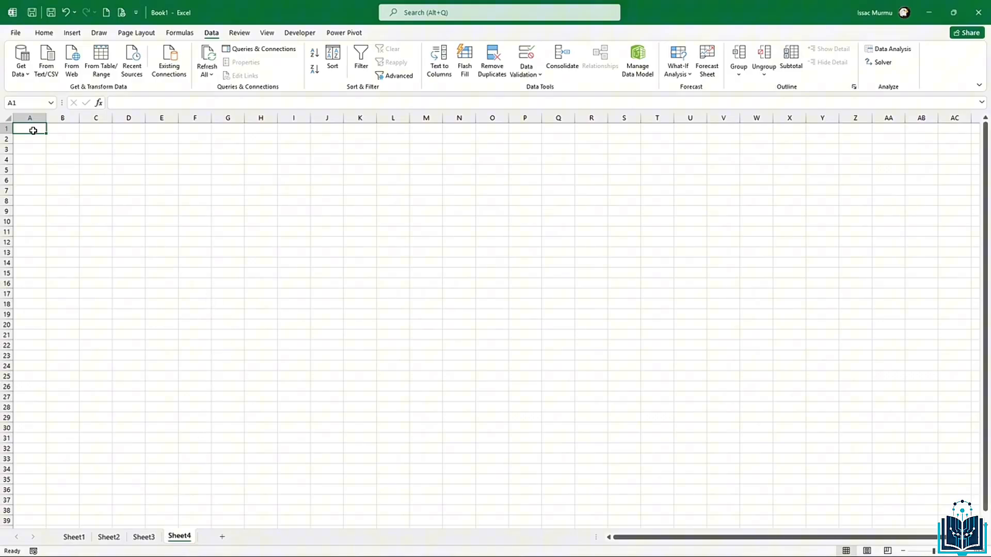
Step: On Sheet4, enter the heading Department in A1 and HR in A2
text(=)
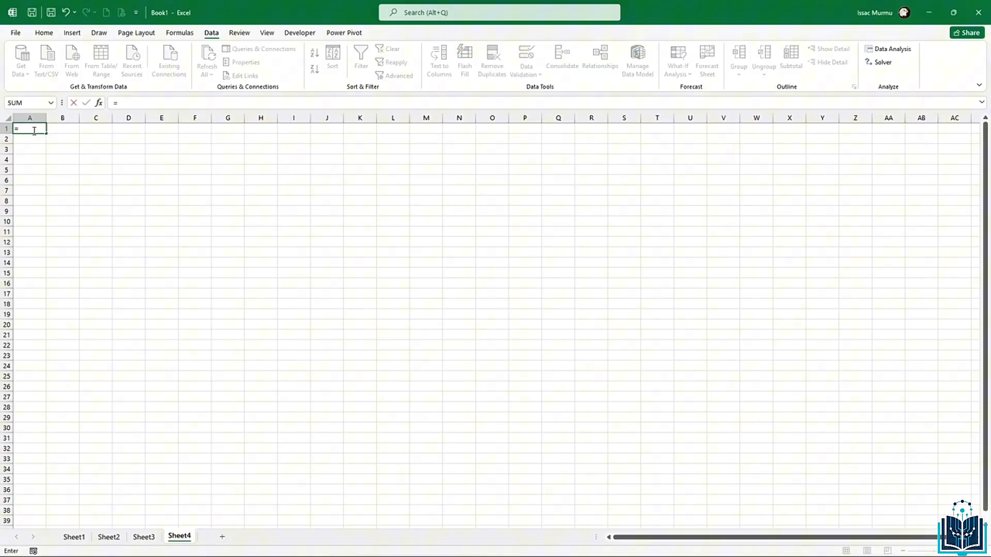
text(d)
key(Escape)
text(Department)
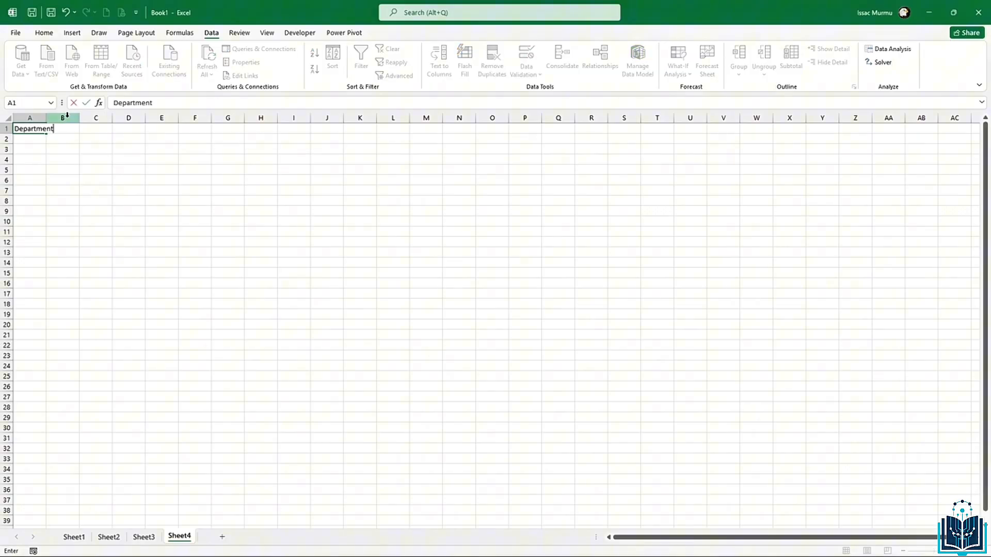
click(41, 138)
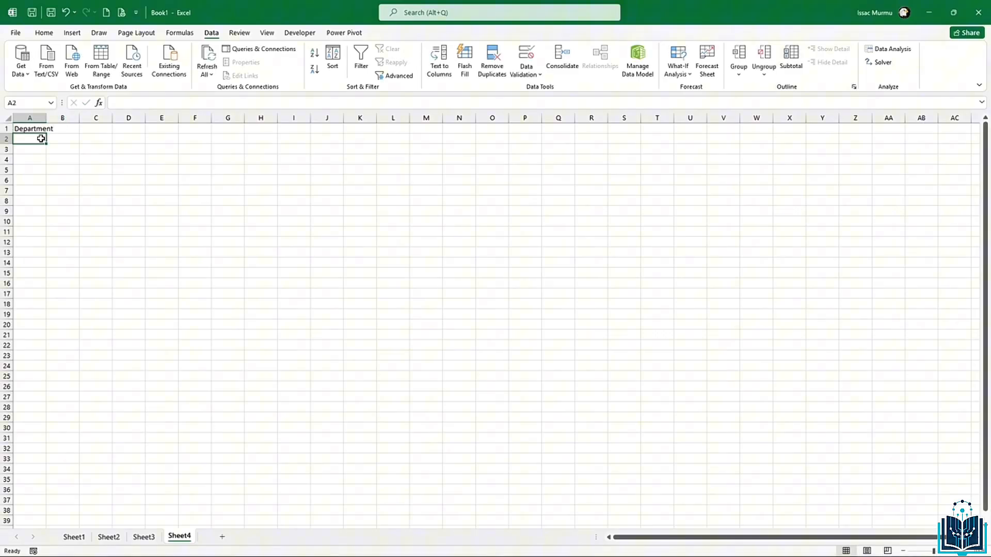
text(H)
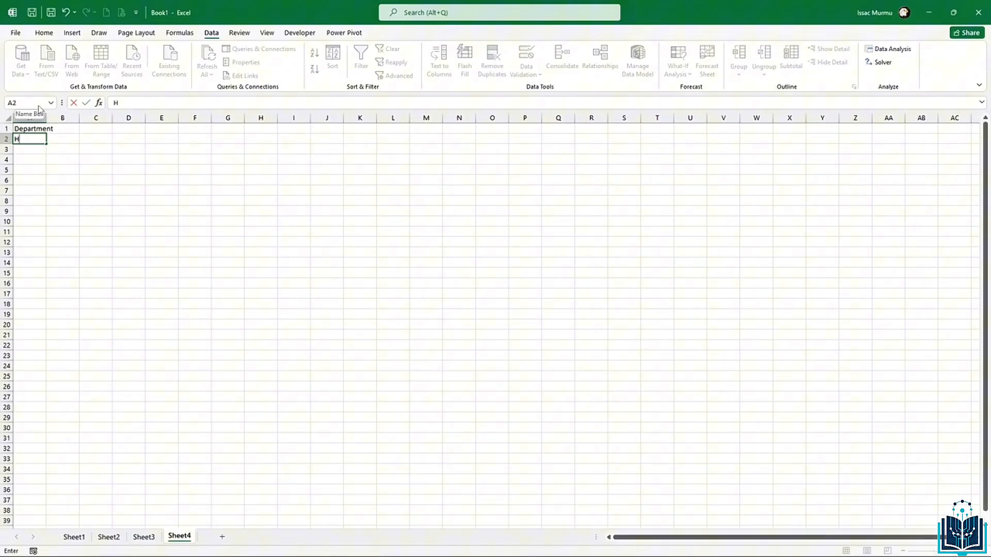
text(R)
key(Return)
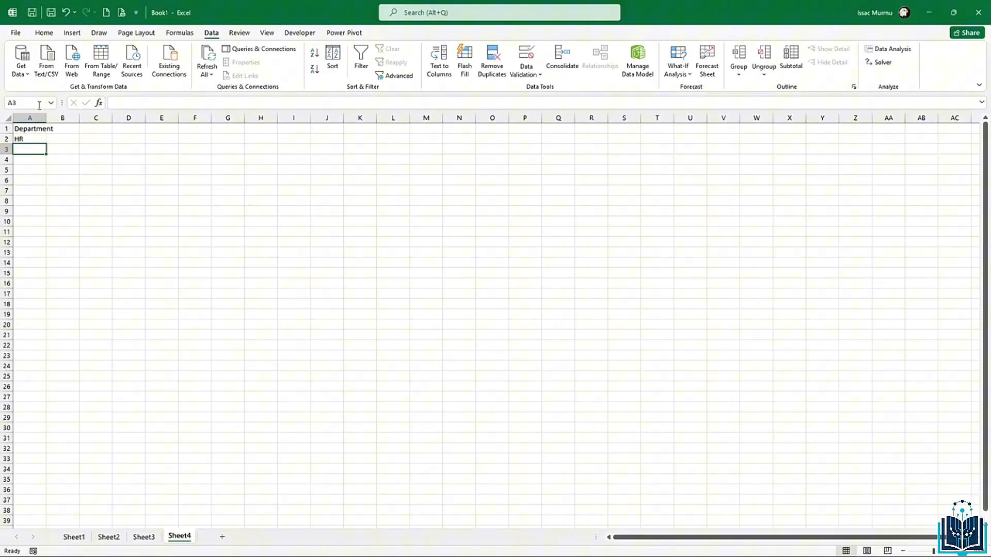
Step: Add Marketing, Finance and IT in A3:A5, then select A2:A5
text(MAr)
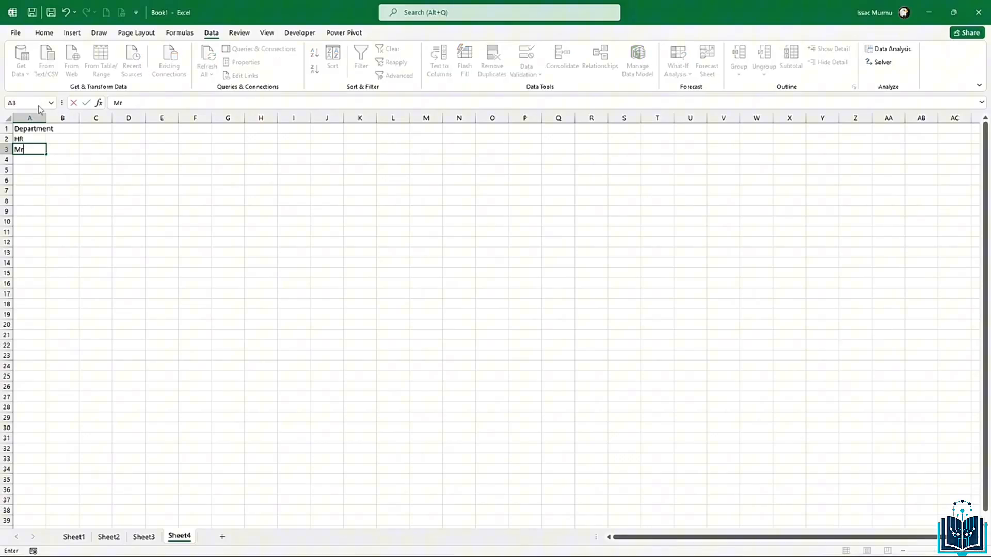
text(k)
key(BackSpace)
key(BackSpace)
key(BackSpace)
text(arketing)
key(Return)
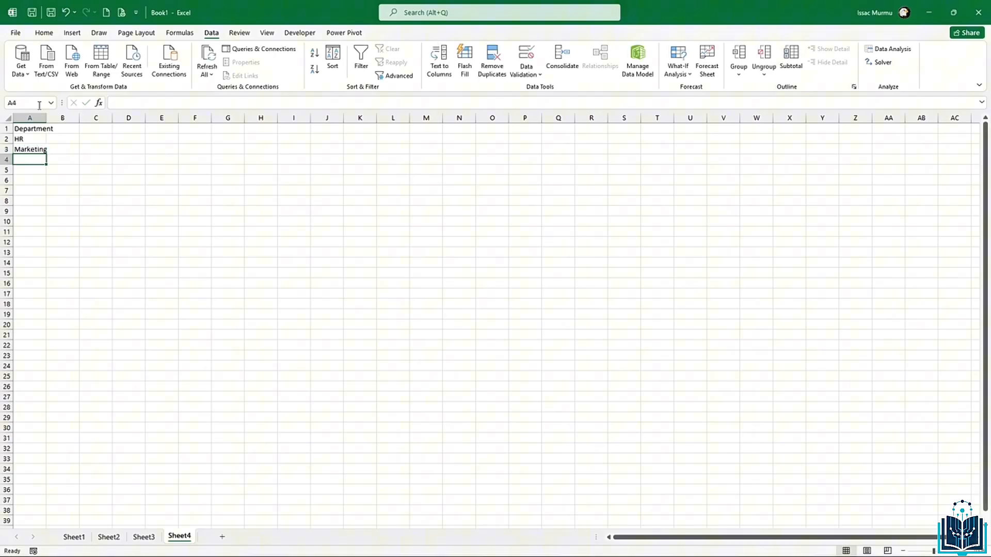
text(Finance)
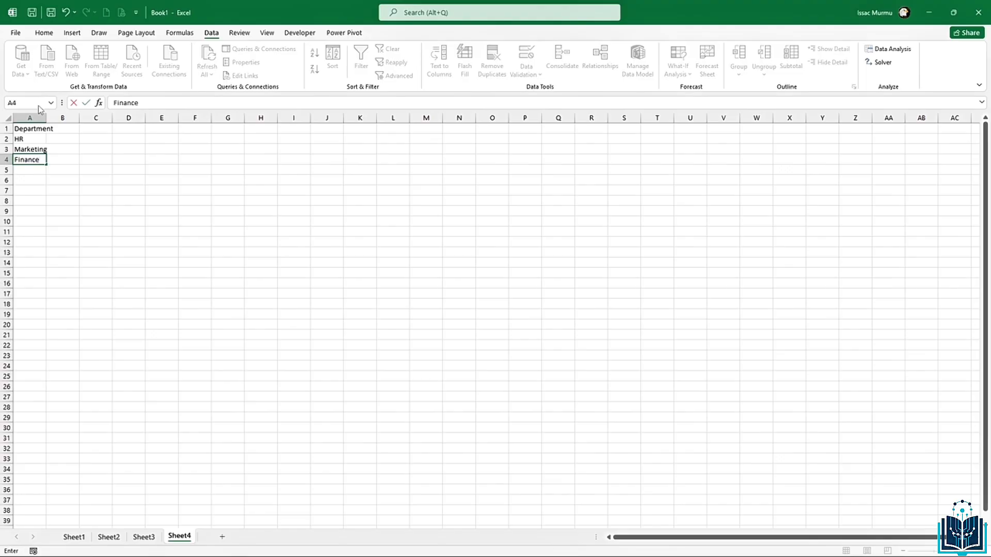
key(Return)
text(IT)
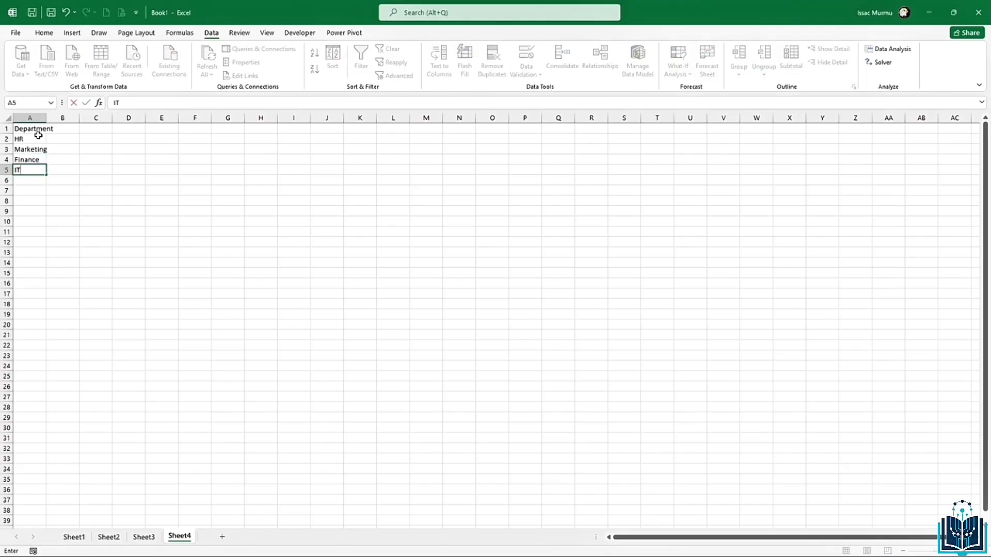
key(Return)
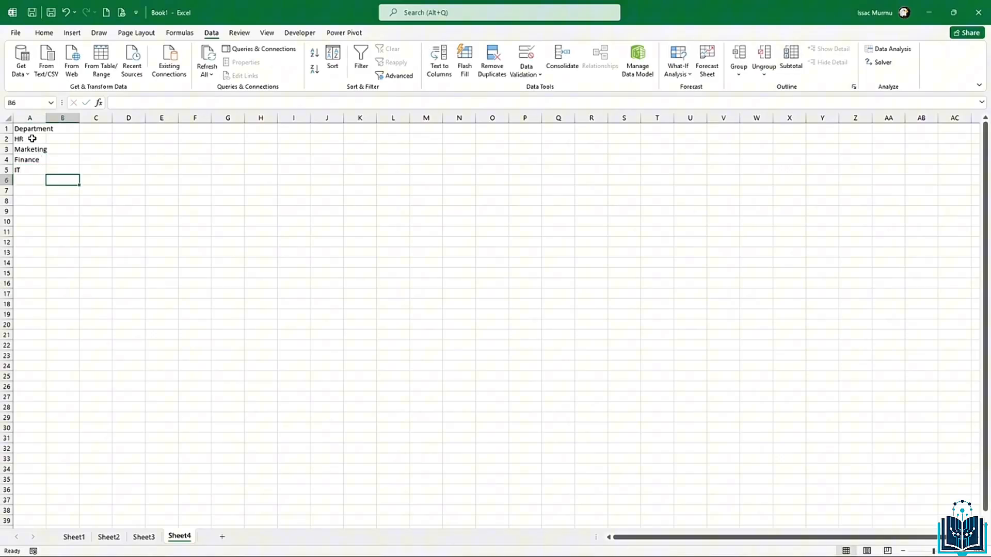
drag(31, 138, 27, 168)
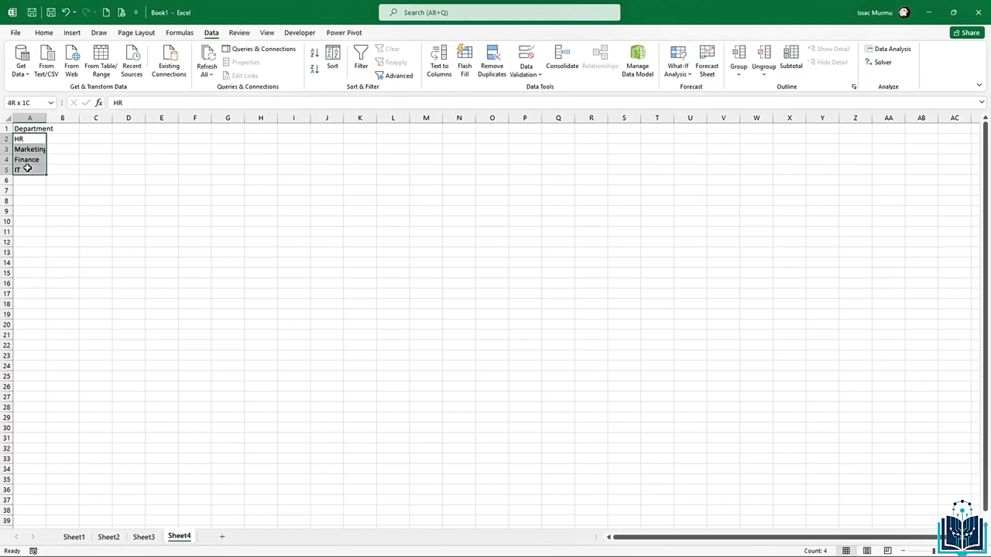
Step: Define the name Department for Sheet4!$A$2:$A$5
click(179, 33)
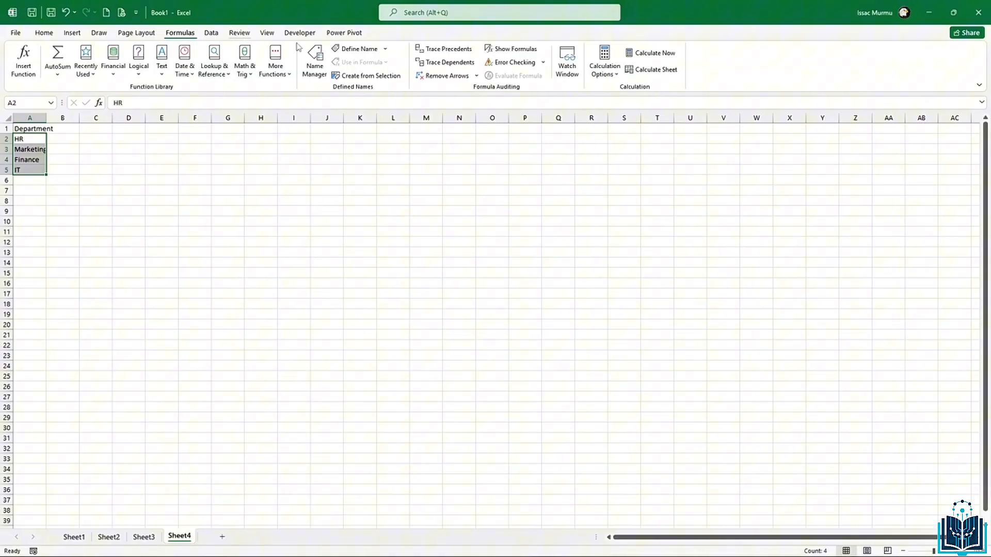
click(354, 49)
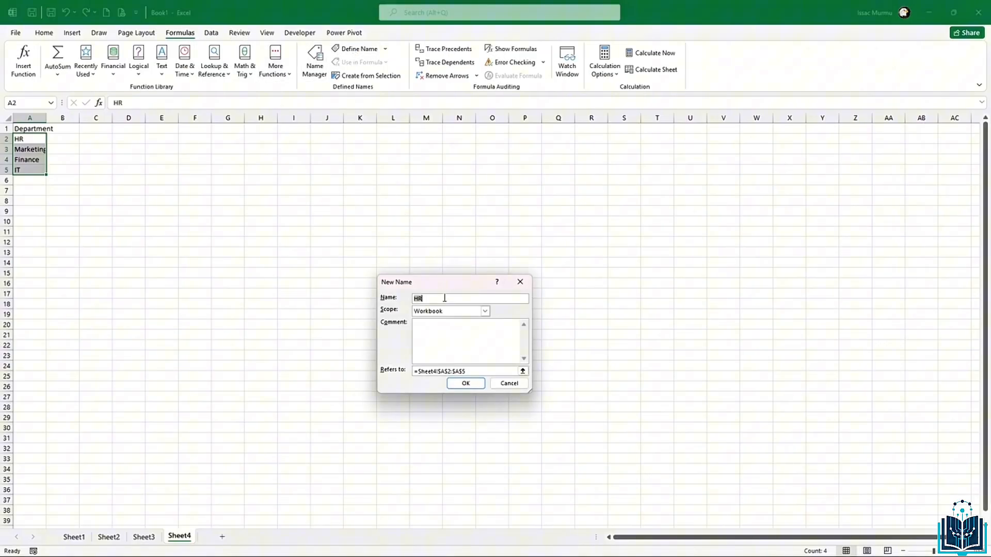
key(BackSpace)
key(BackSpace)
text(partment)
click(466, 384)
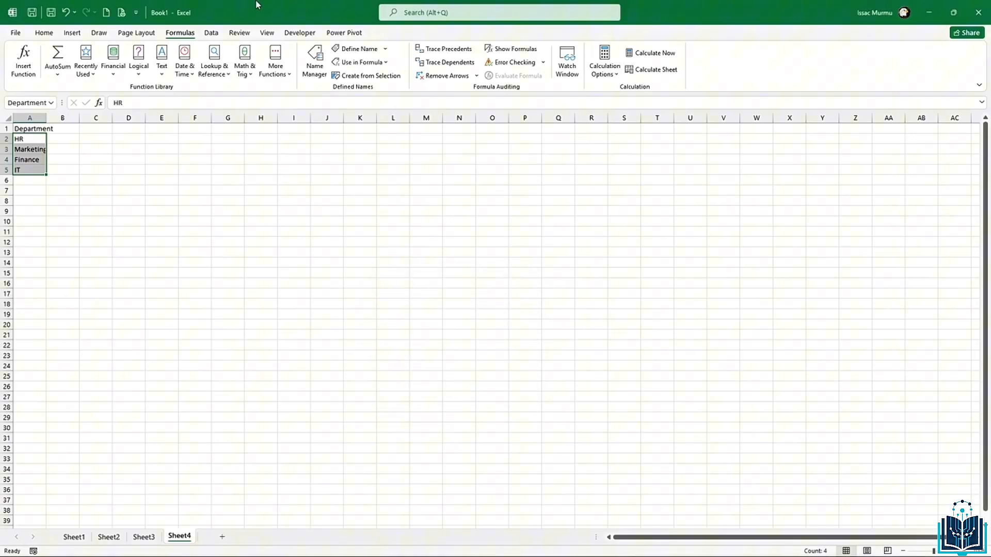
Step: On Sheet3, select the Department cells from C21 downward
click(148, 538)
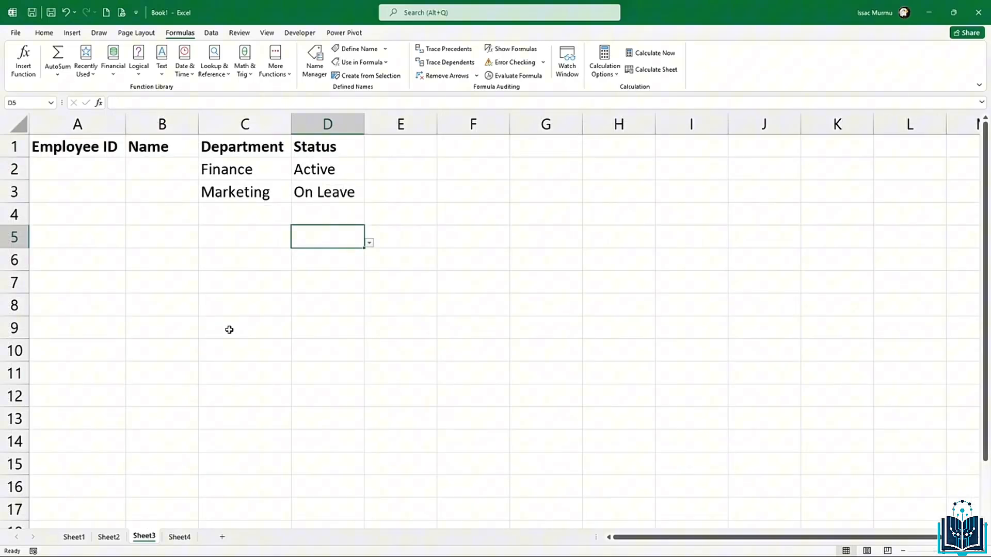
click(232, 259)
scroll(243, 323, down, 9)
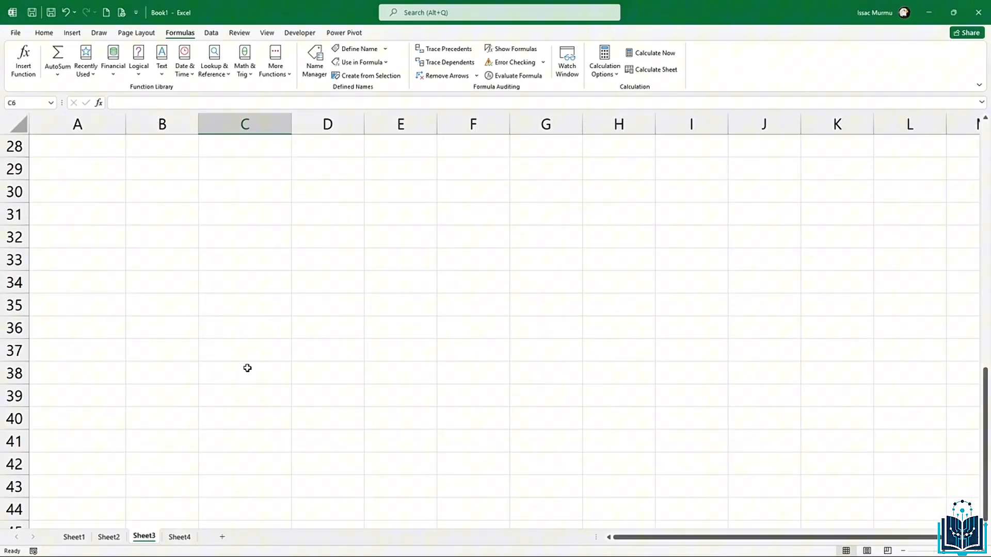
drag(257, 234, 264, 405)
scroll(263, 406, up, 9)
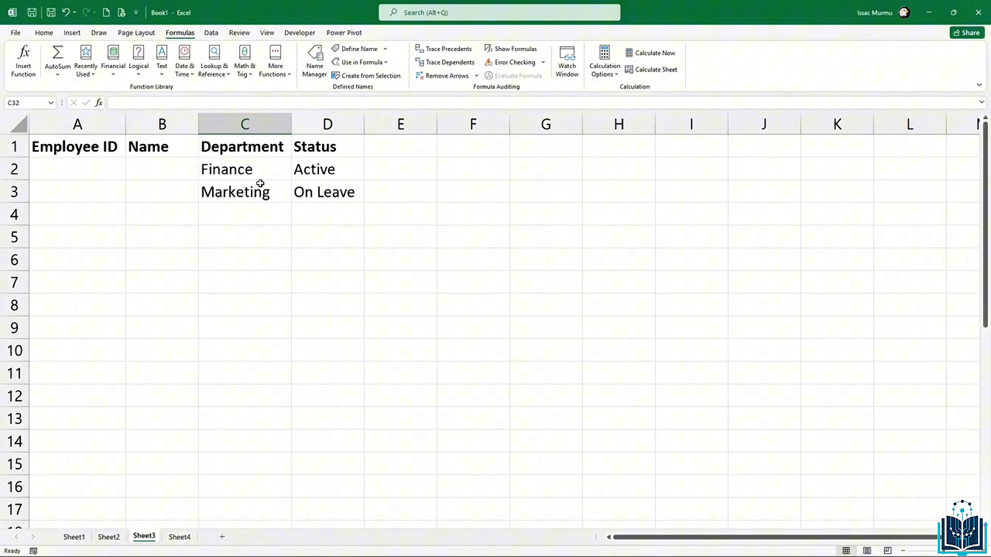
scroll(255, 400, down, 1)
click(243, 503)
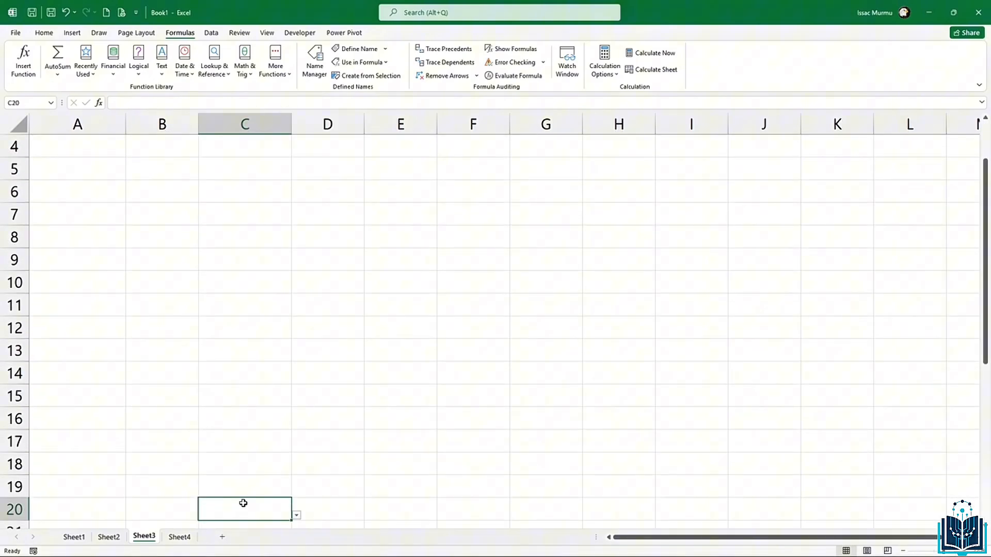
scroll(248, 485, down, 3)
drag(252, 333, 254, 506)
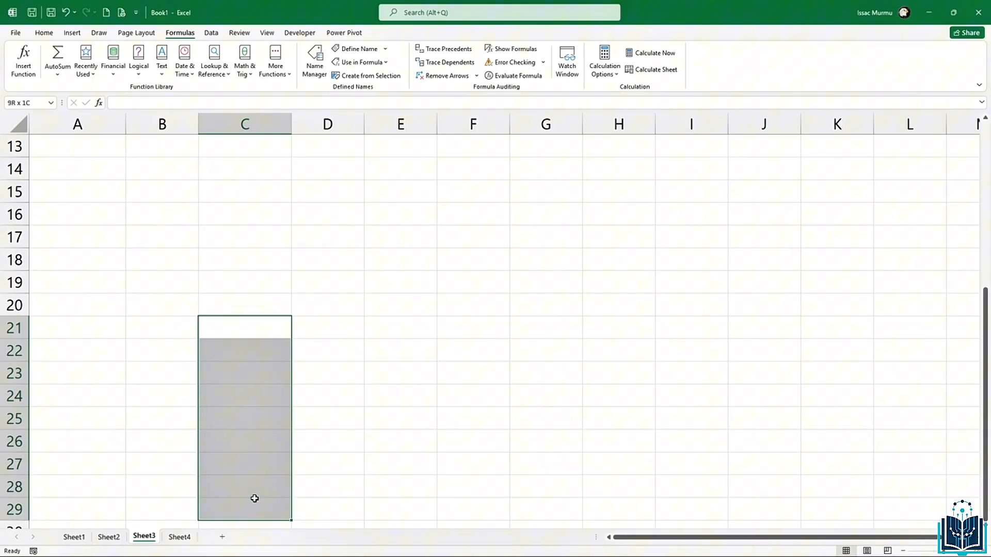
Step: Set their data validation to a List with source =Department
click(211, 33)
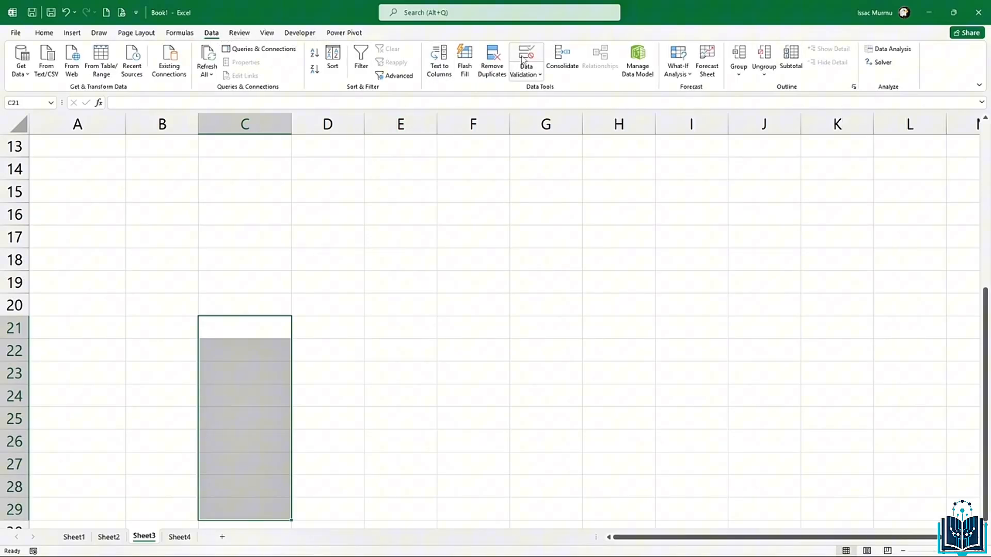
click(524, 59)
click(441, 314)
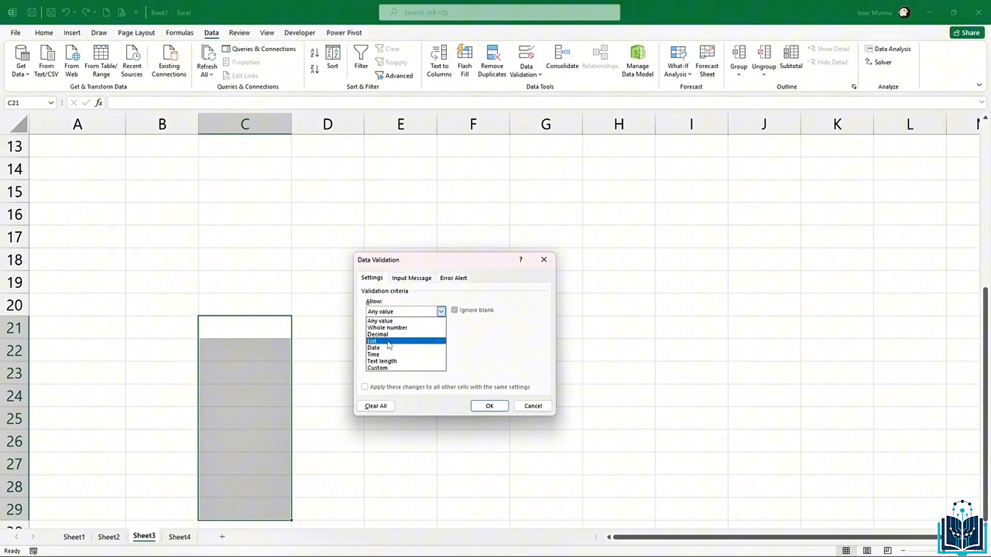
click(388, 341)
click(386, 354)
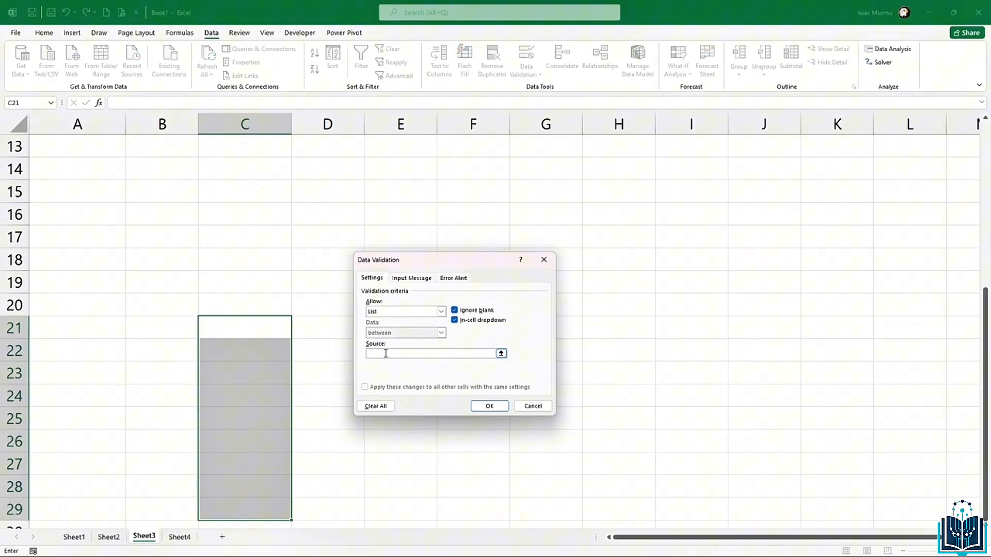
text(=Department)
Step: Apply the validation, then pick Marketing for C21 and Finance for C22
click(481, 407)
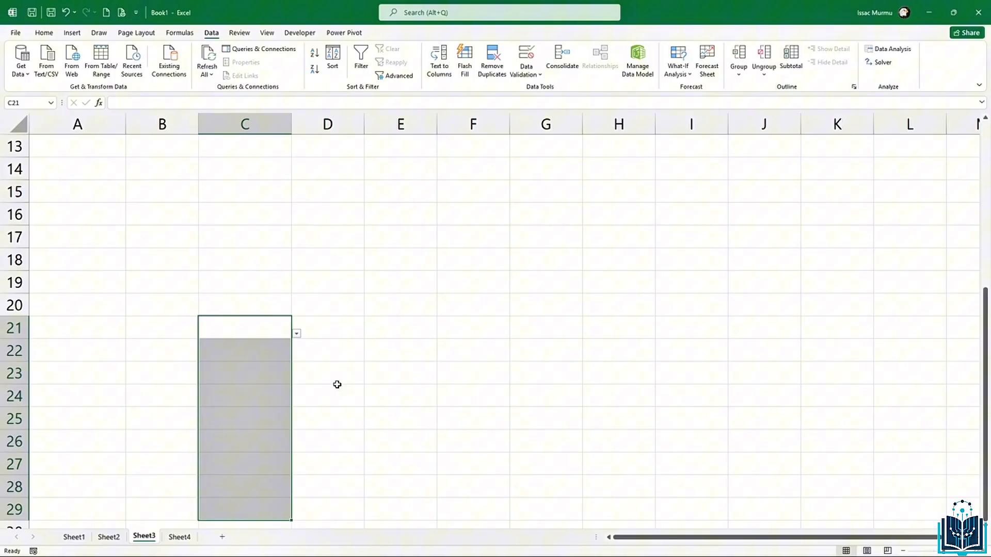
click(296, 333)
click(229, 364)
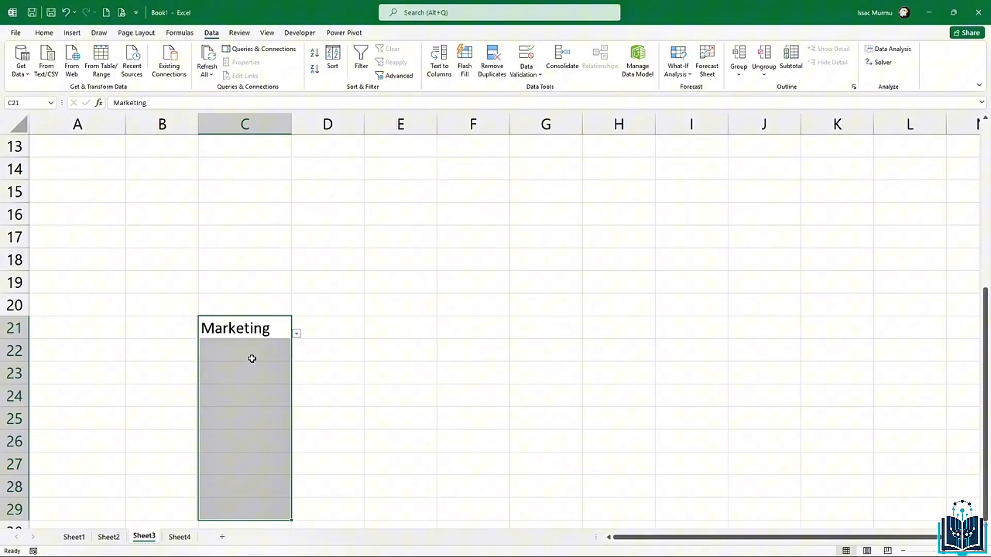
click(249, 355)
click(297, 356)
click(243, 398)
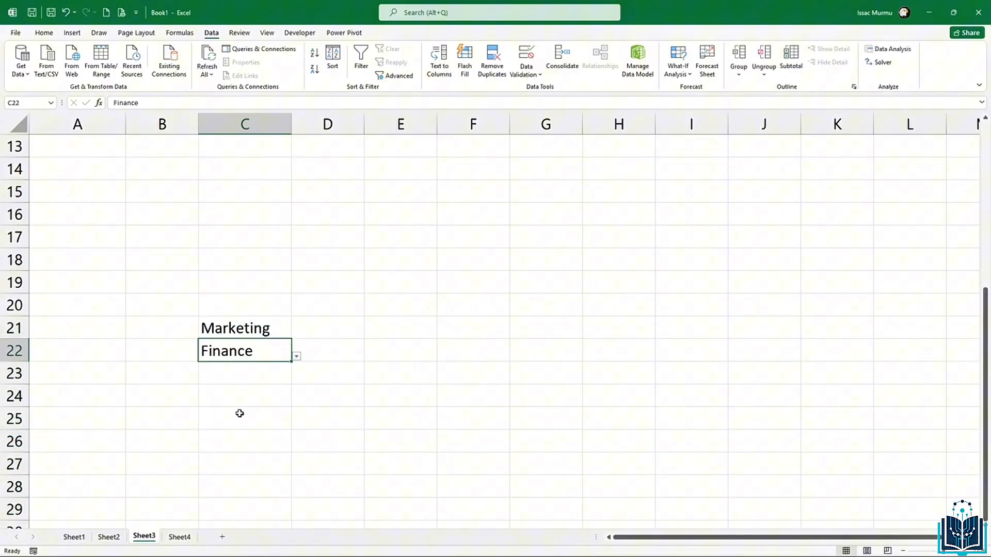
Step: Delete IT from A5 on Sheet4's department list
click(176, 536)
click(28, 172)
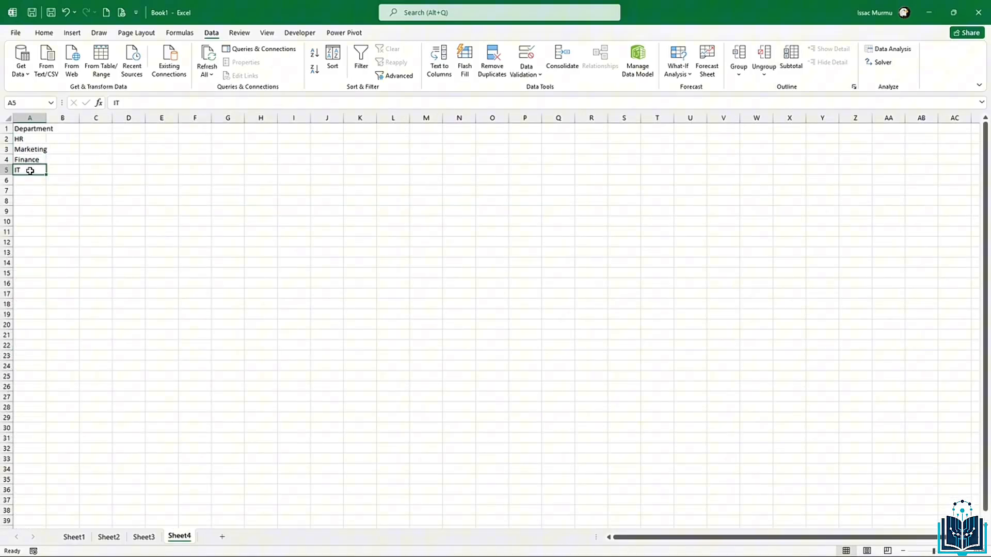
key(BackSpace)
click(84, 220)
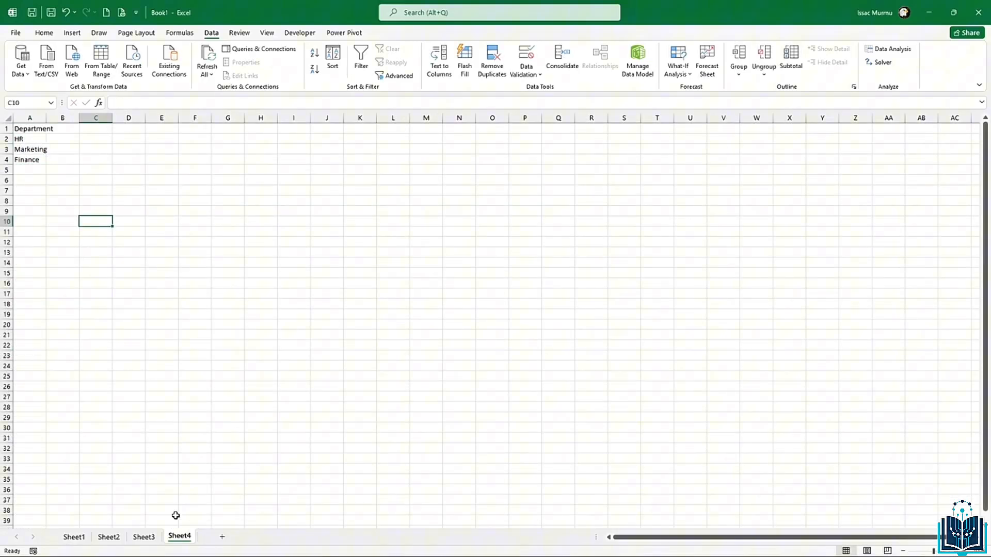
Step: Back on Sheet3, open C23's dropdown to confirm IT is gone, then close it
click(144, 537)
click(257, 378)
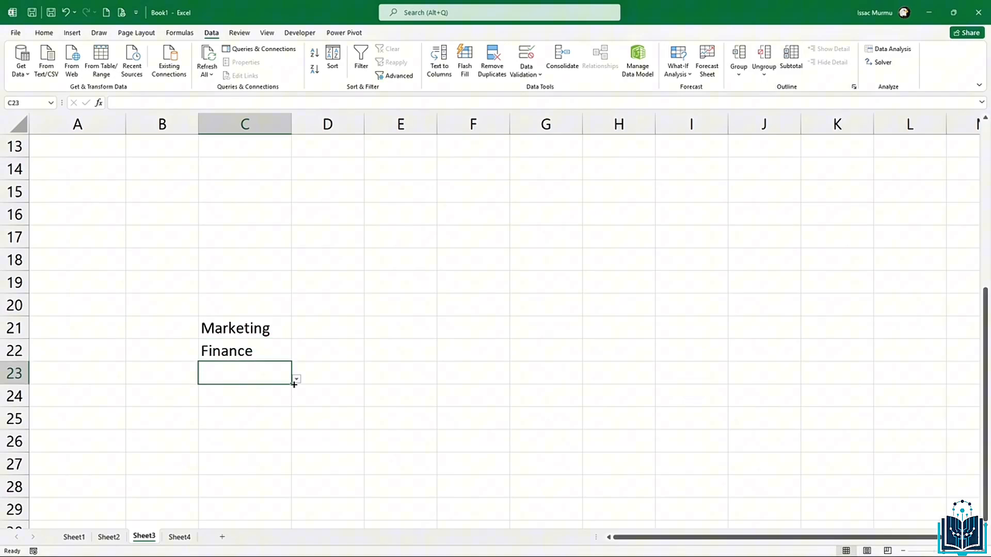
click(296, 378)
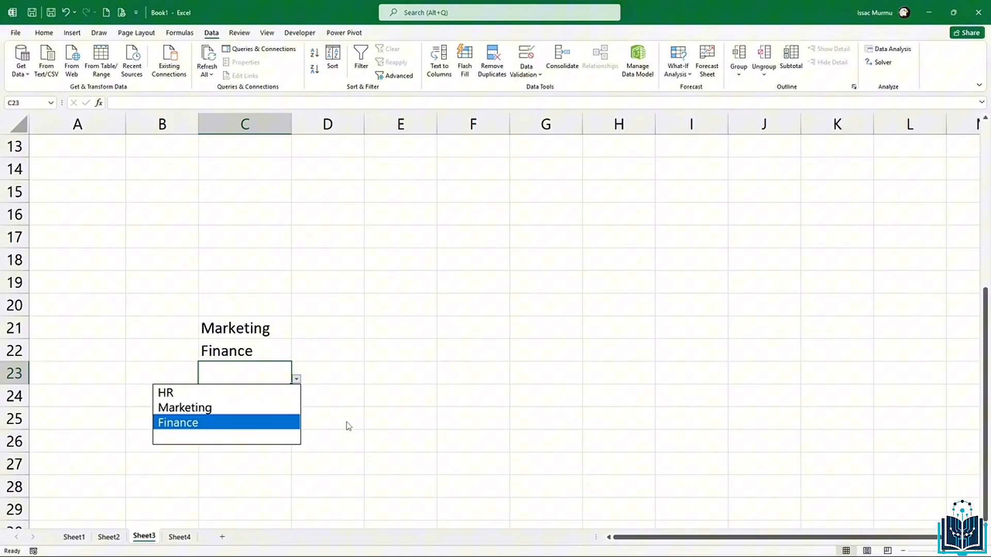
click(397, 399)
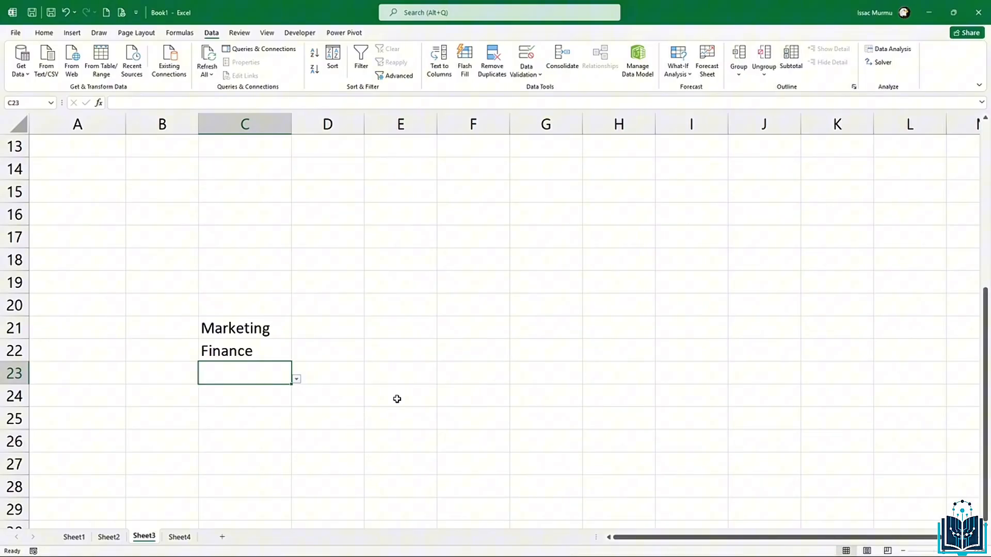
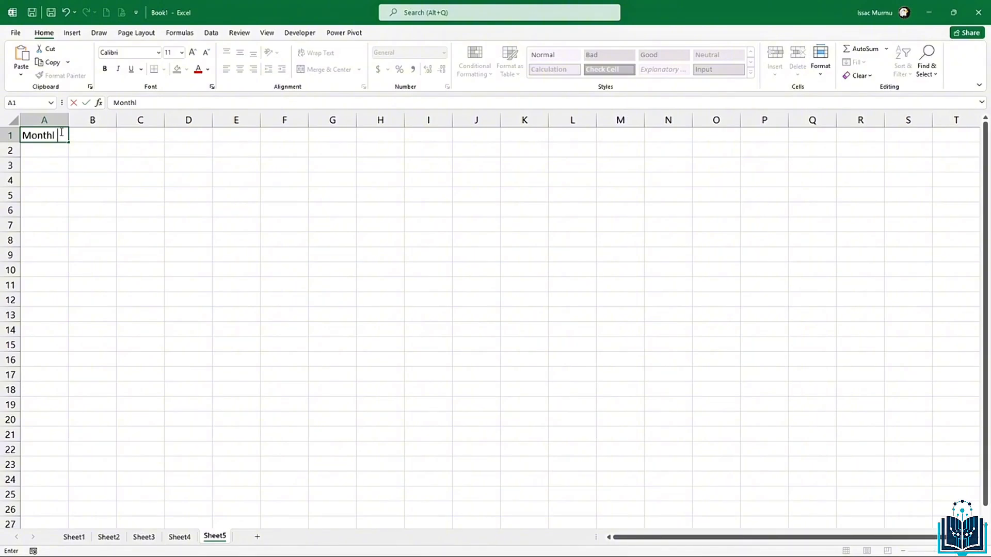
Step: Enter the headers Month, Product A, Product B and Total Sales in A1:D1
key(BackSpace)
key(Tab)
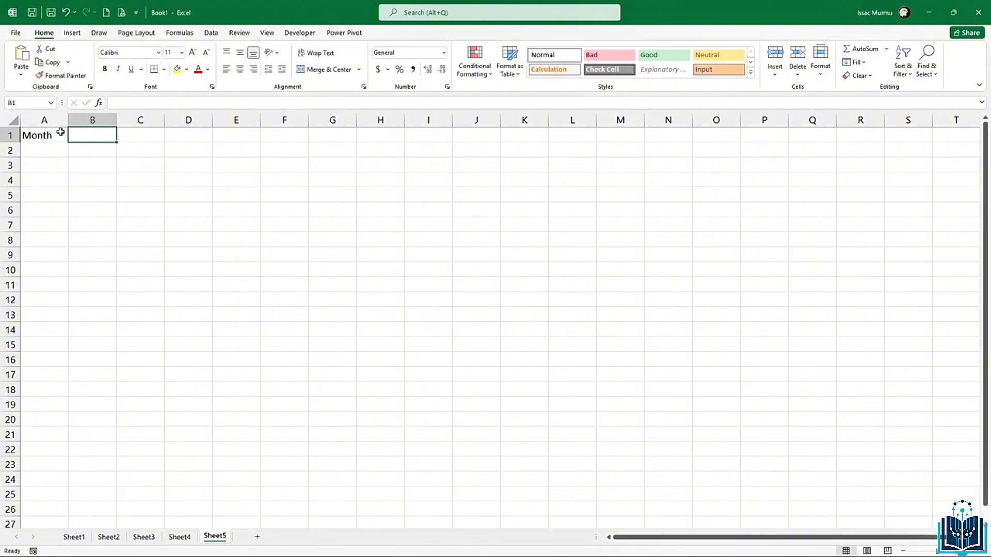
text(Apri)
key(BackSpace)
key(BackSpace)
key(BackSpace)
key(BackSpace)
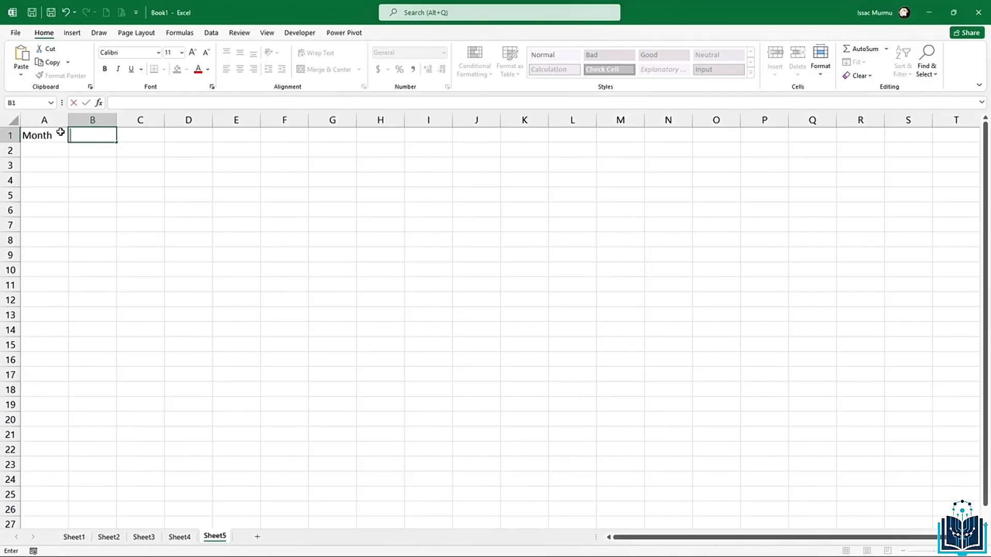
text(Product A)
key(Tab)
text(Produc)
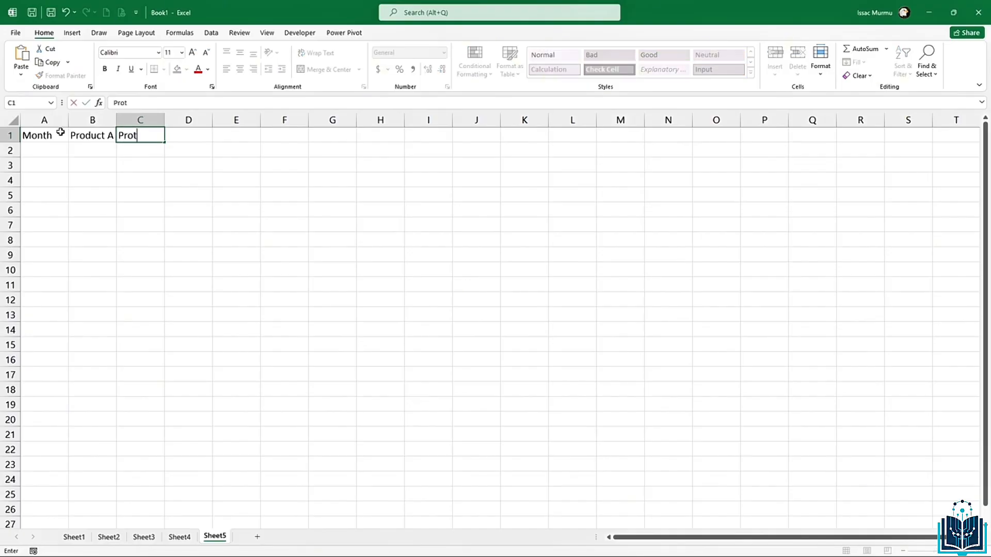
text(t B)
key(Tab)
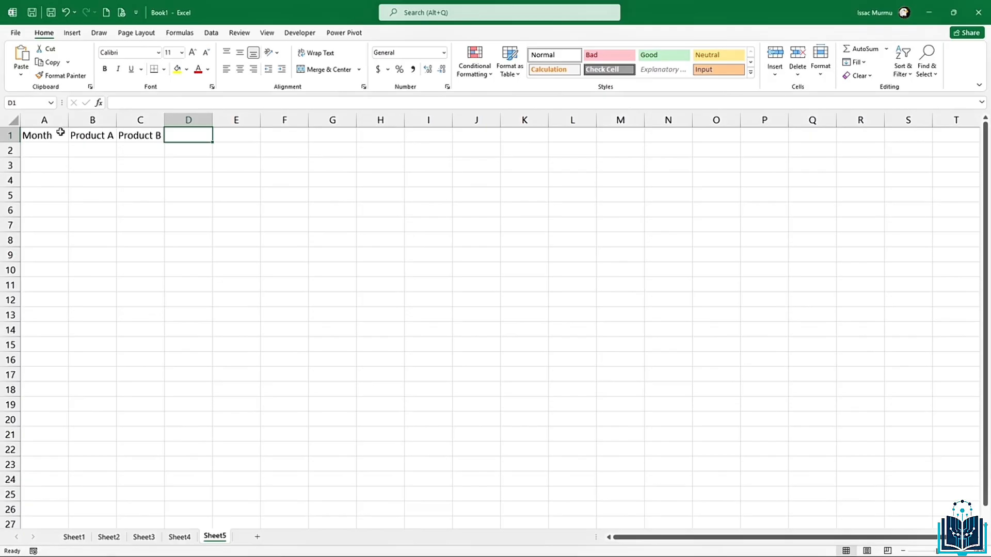
text(Tota)
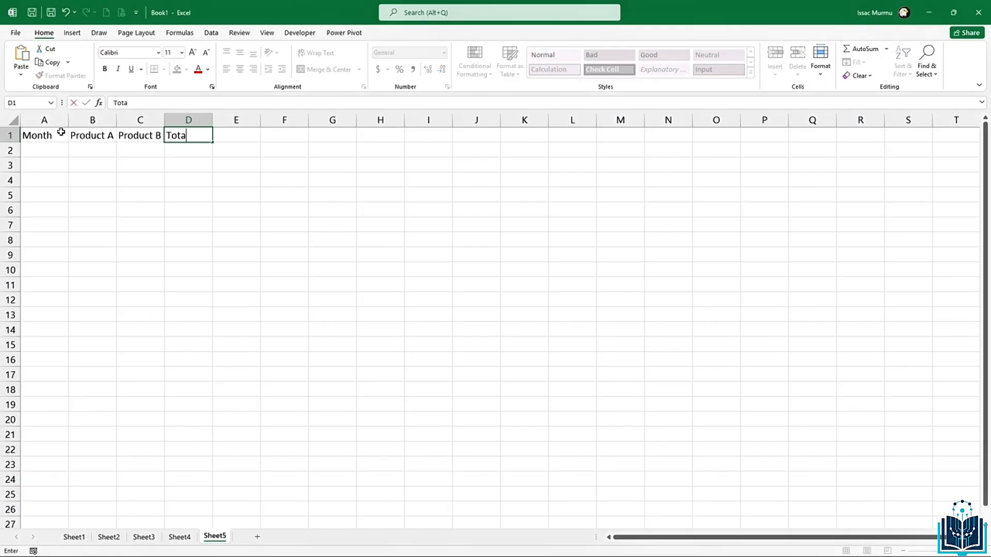
text(l Sales)
Step: Enter January in A2 and fill the months down through March
click(43, 148)
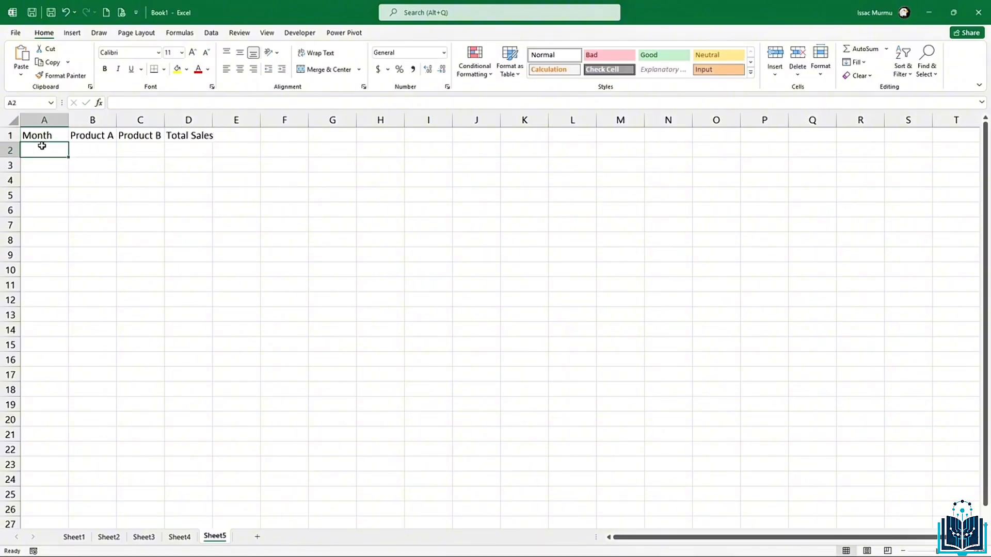
text(Januray)
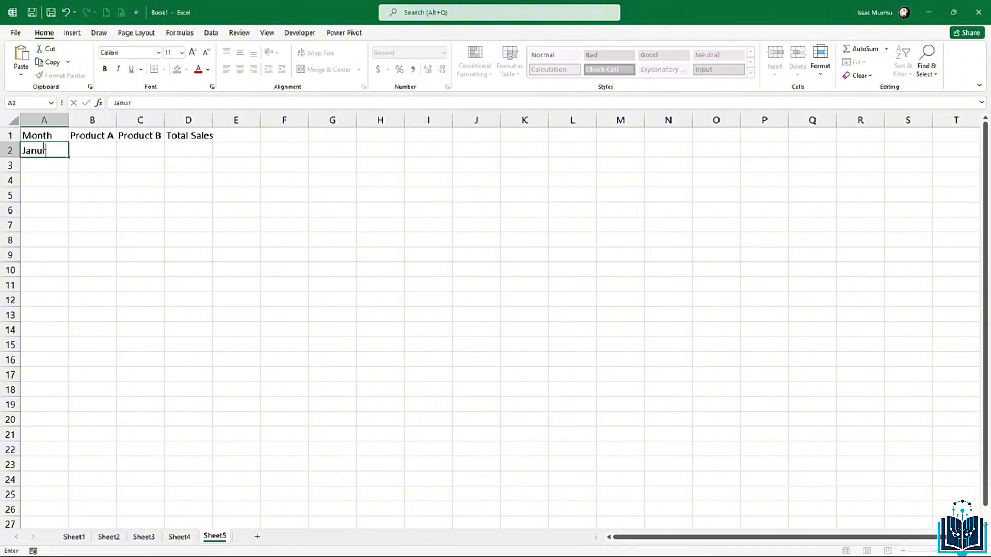
key(BackSpace)
key(BackSpace)
key(BackSpace)
text(ary)
key(Return)
click(43, 146)
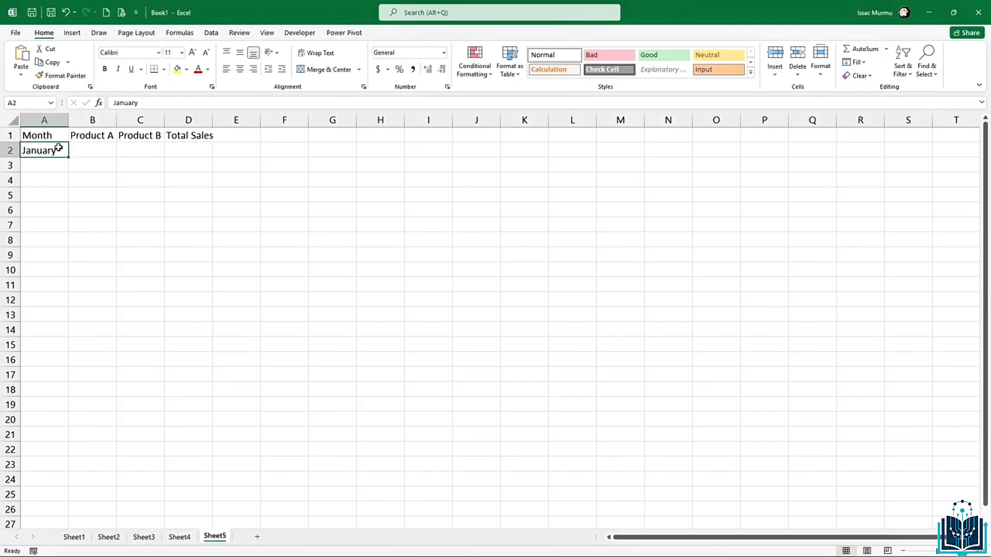
drag(68, 155, 69, 187)
Step: Make the A1:D1 headers bold at size 12 and autofit columns A to D
drag(54, 134, 191, 132)
key(ctrl+b)
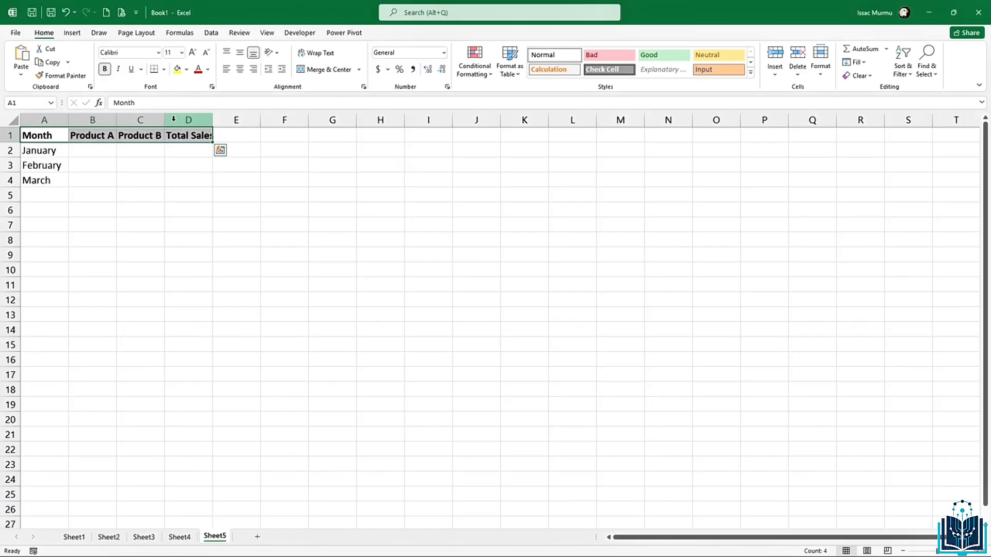
scroll(168, 148, up, 2)
click(182, 52)
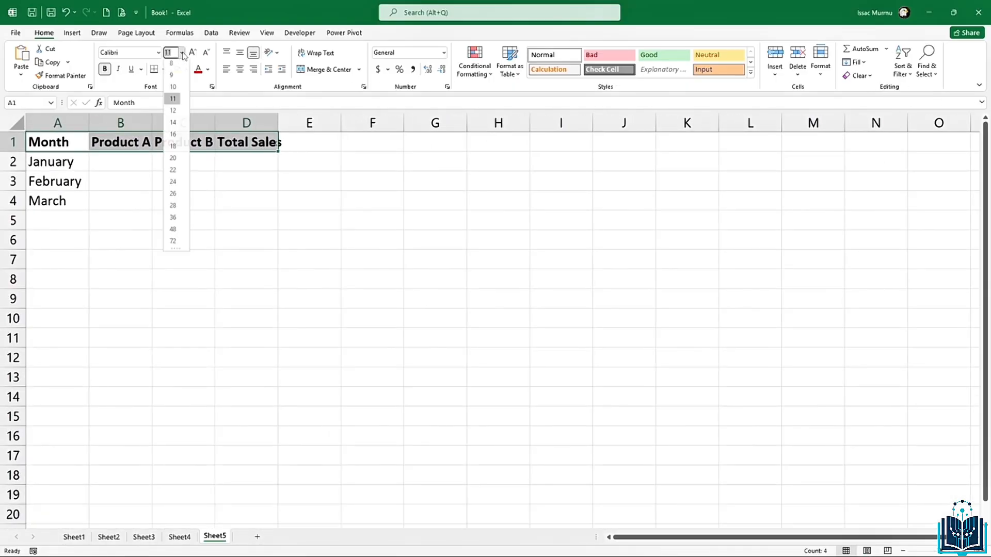
click(175, 113)
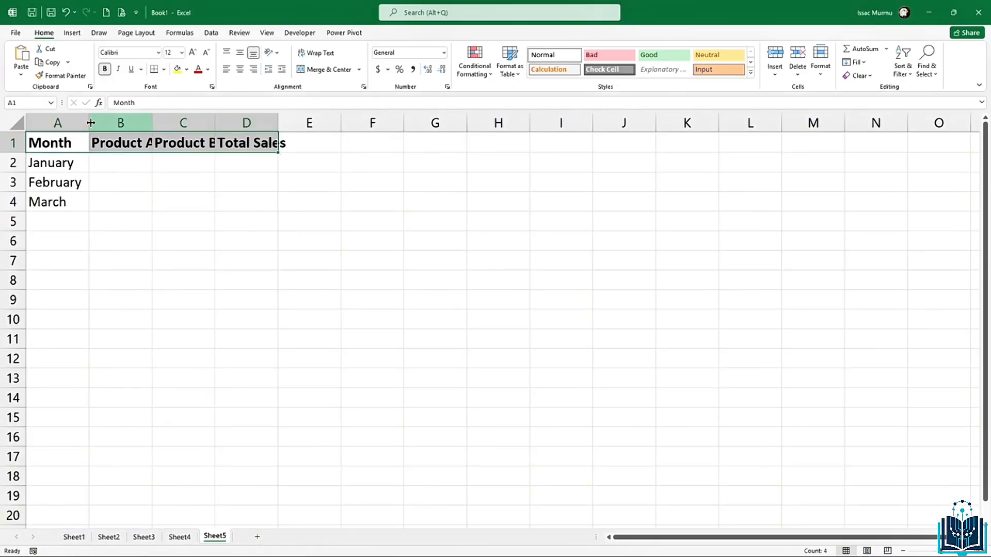
drag(54, 123, 274, 123)
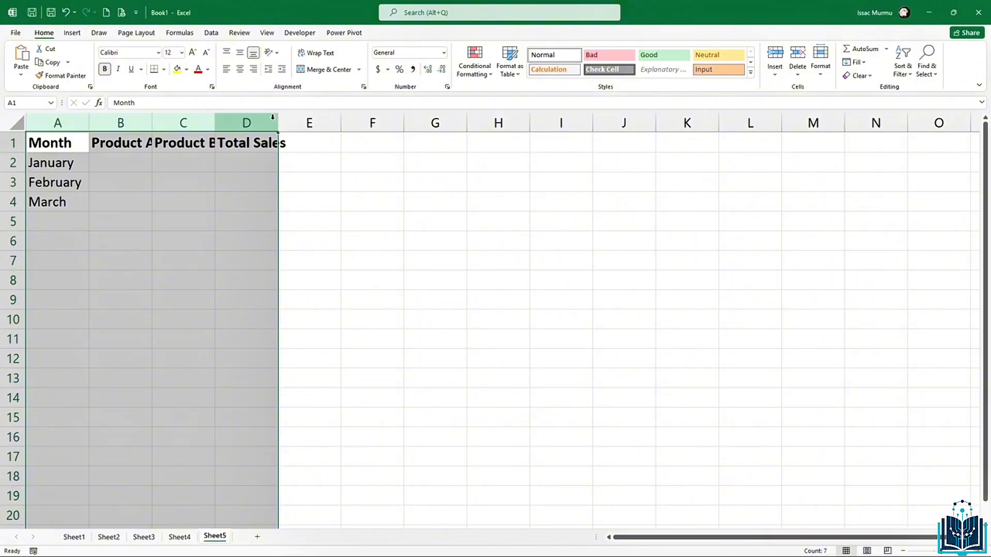
double_click(278, 123)
Step: Enter Product A sales 1200, 1500 and 1700 in B2:B4
click(133, 162)
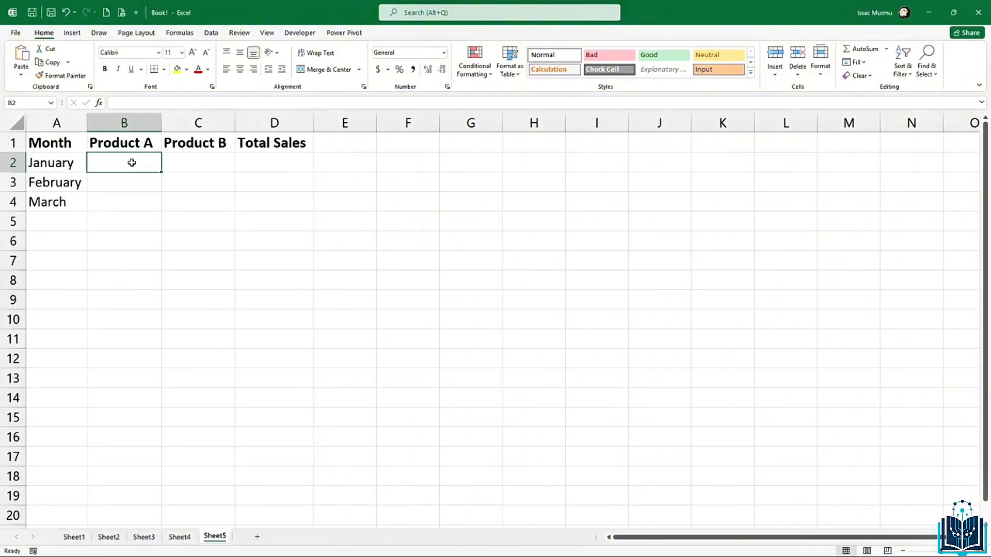
text(1200)
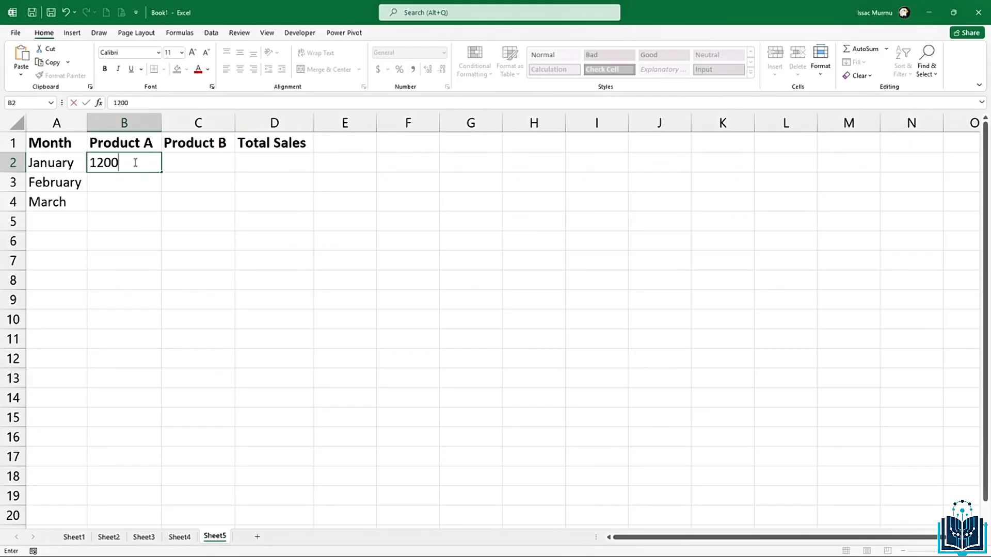
key(Return)
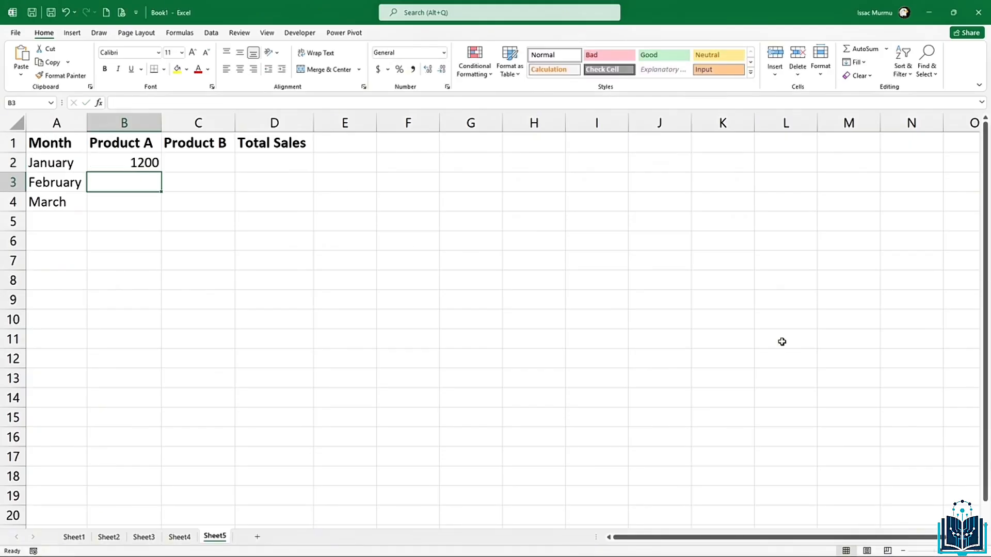
text(1500)
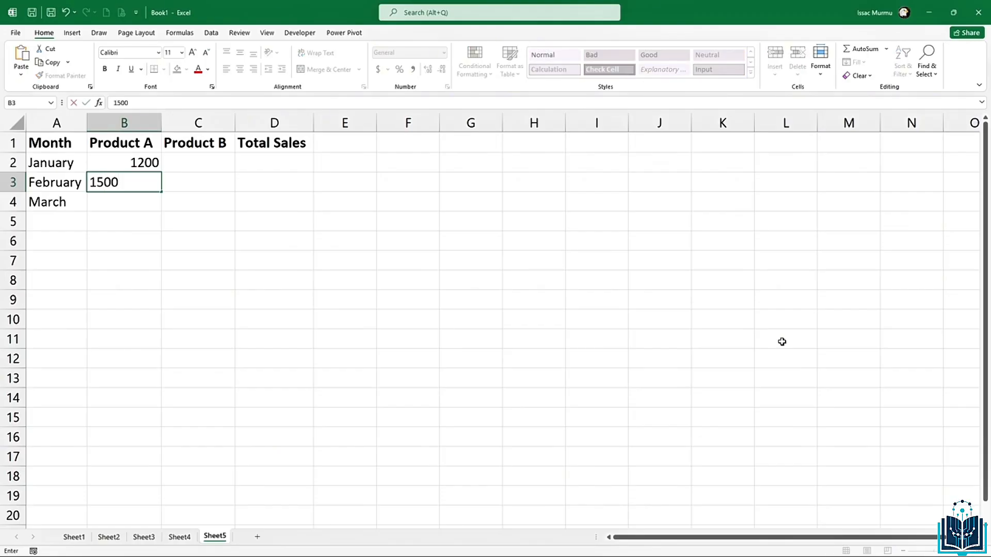
key(Return)
text(17010)
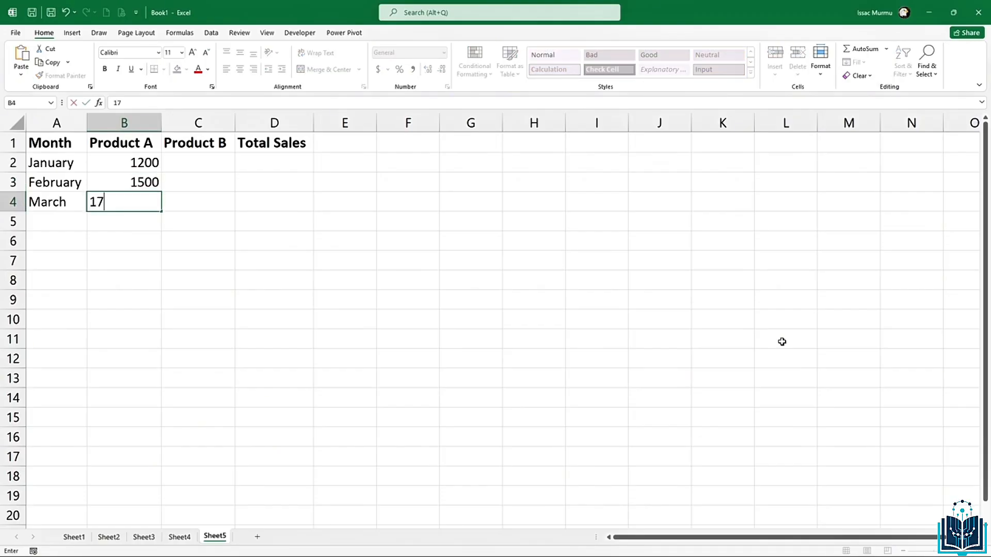
key(BackSpace)
key(BackSpace)
text(0)
Step: Enter Product B sales 900, 1100 and 1300 in C2:C4
click(188, 162)
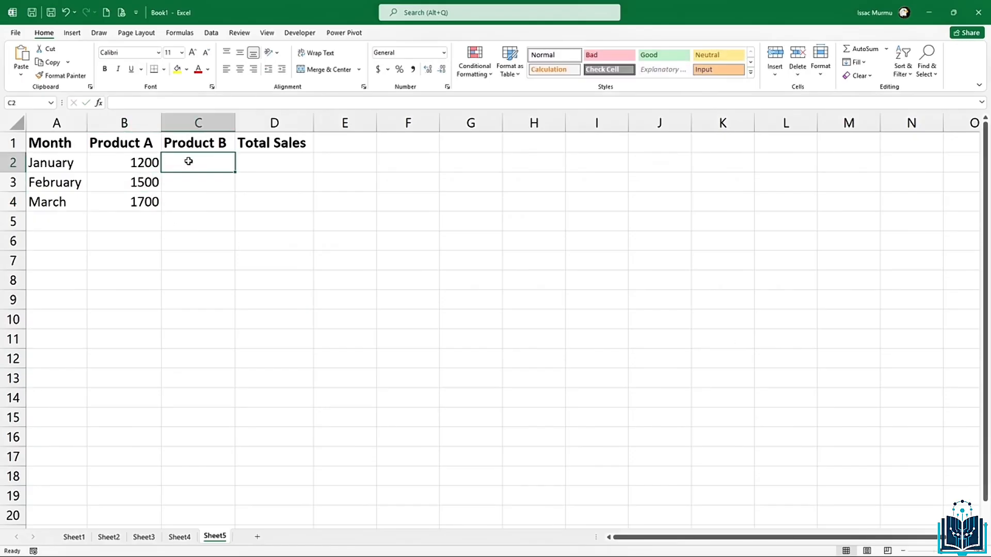
text(900)
key(Return)
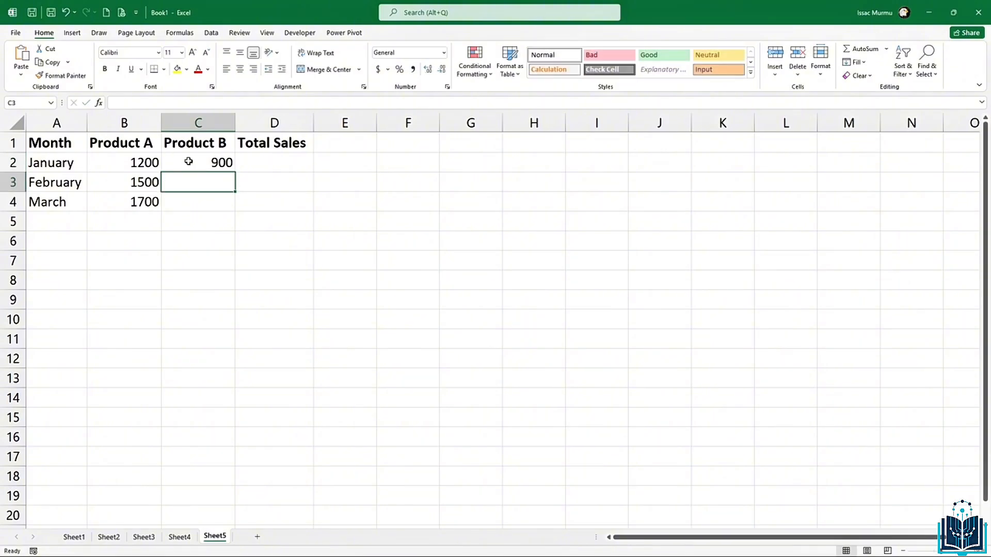
text(1100)
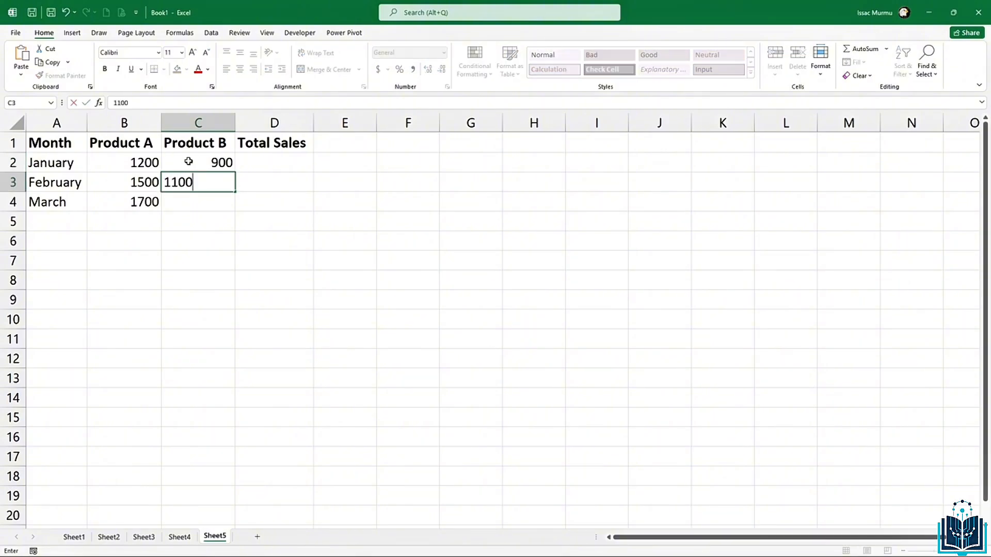
key(Return)
text(1)
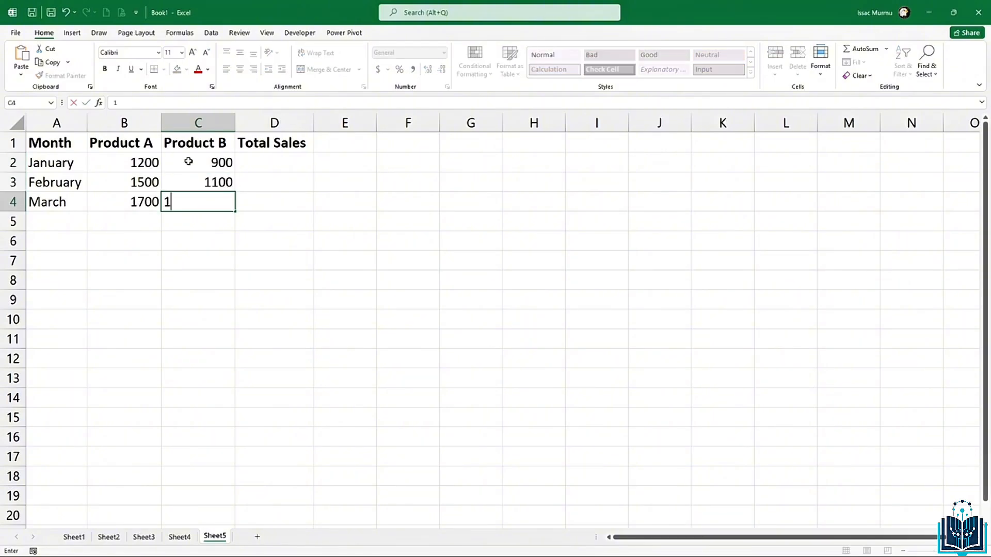
text(300)
click(271, 163)
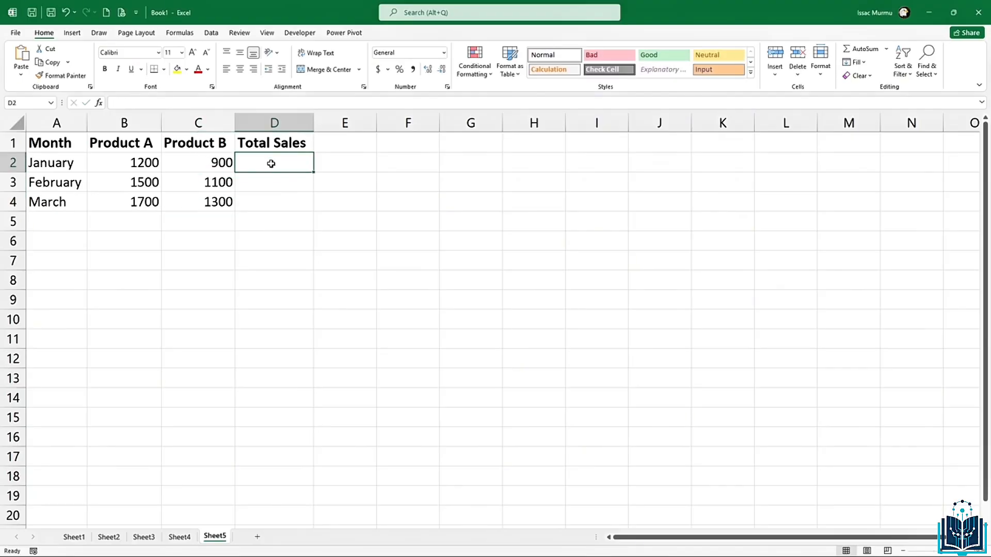
Step: AutoSum B2:C2 in D2 and copy the total formula down to D4
click(860, 49)
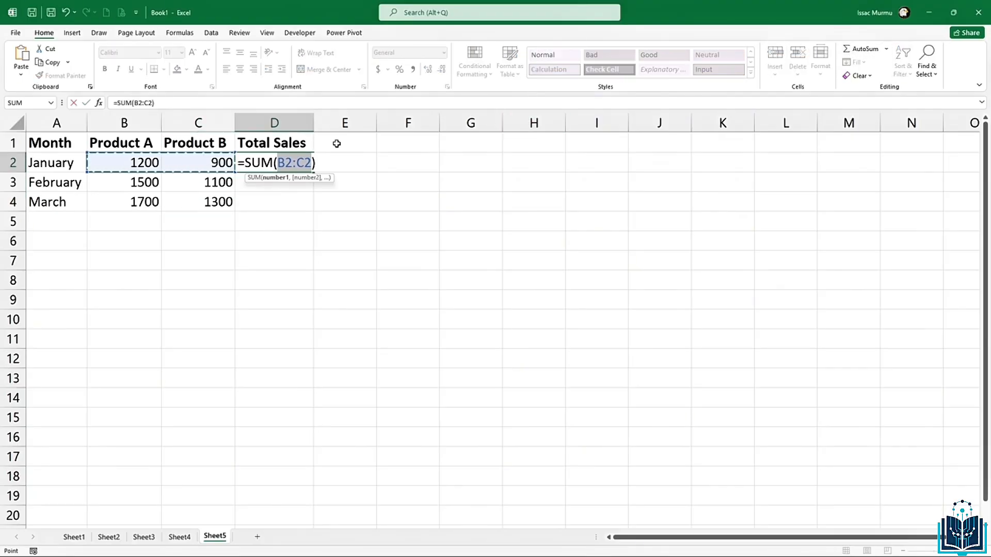
key(Return)
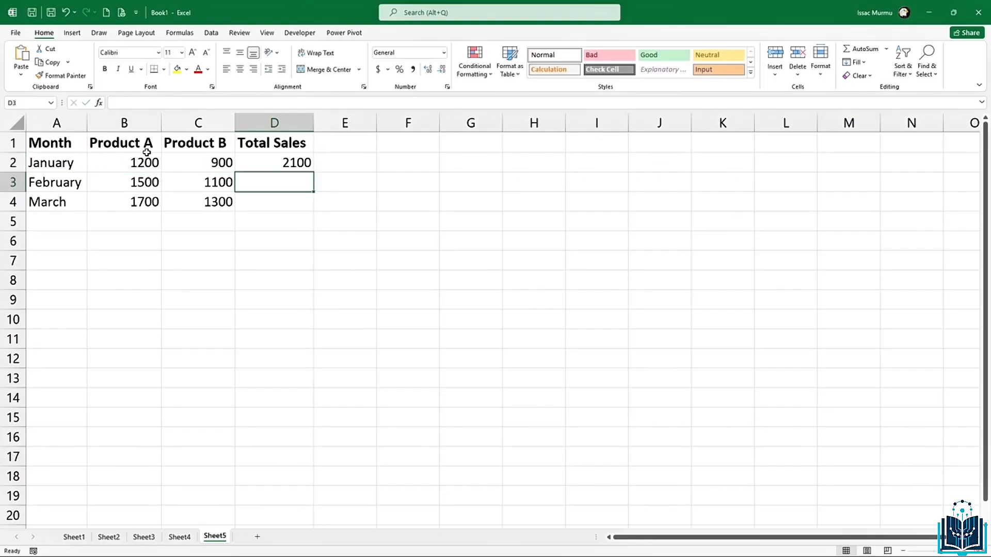
click(296, 163)
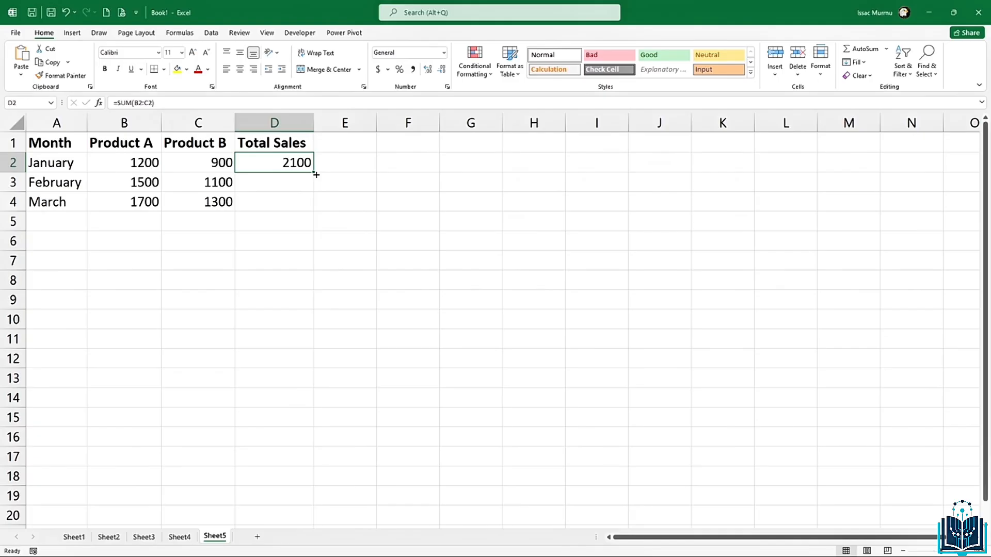
drag(316, 175, 308, 216)
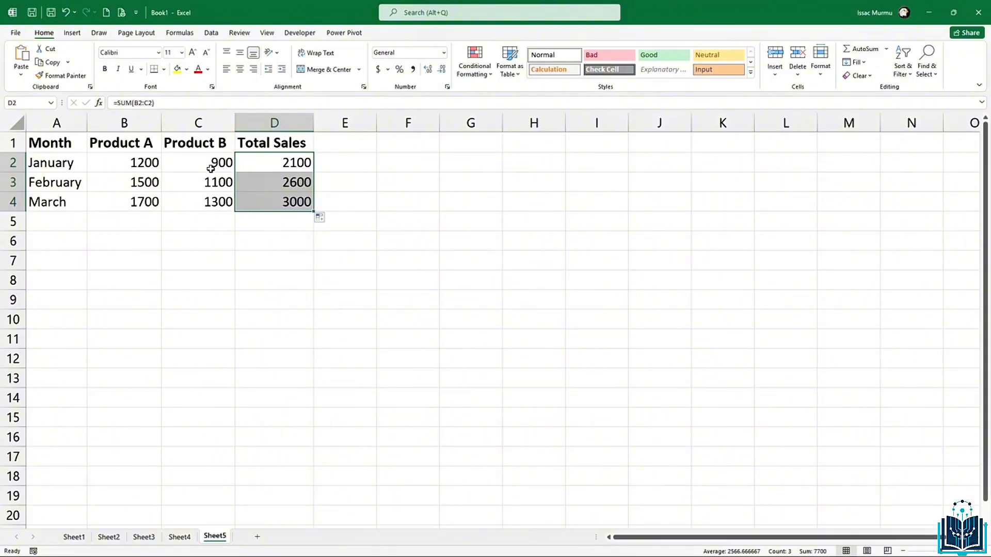
Step: Check the February total and Product A figures, then select column B
click(288, 187)
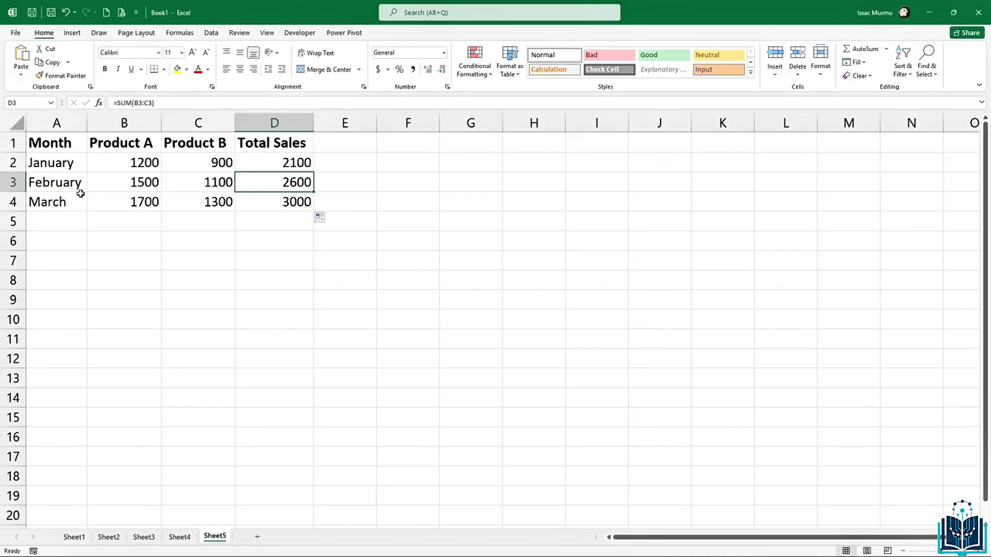
click(131, 187)
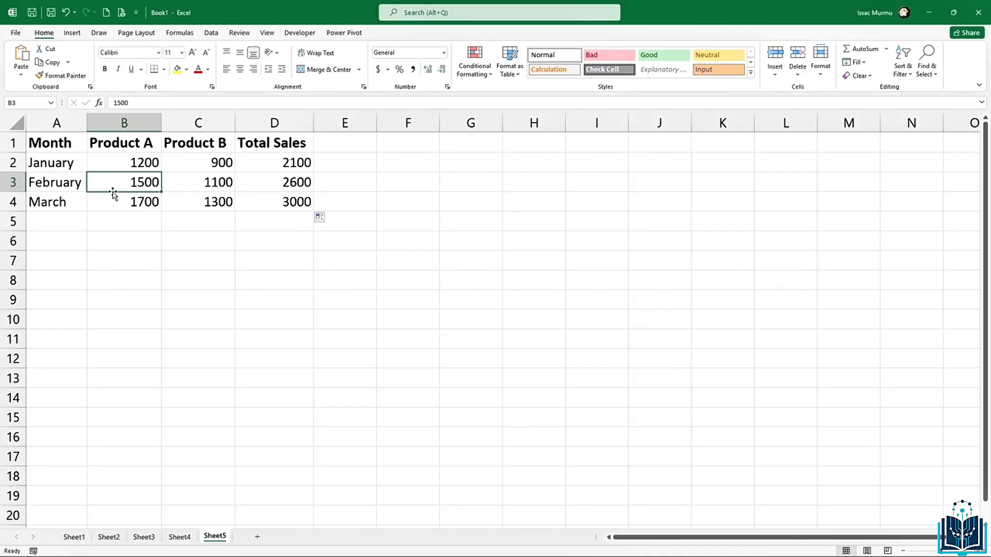
click(89, 206)
click(118, 121)
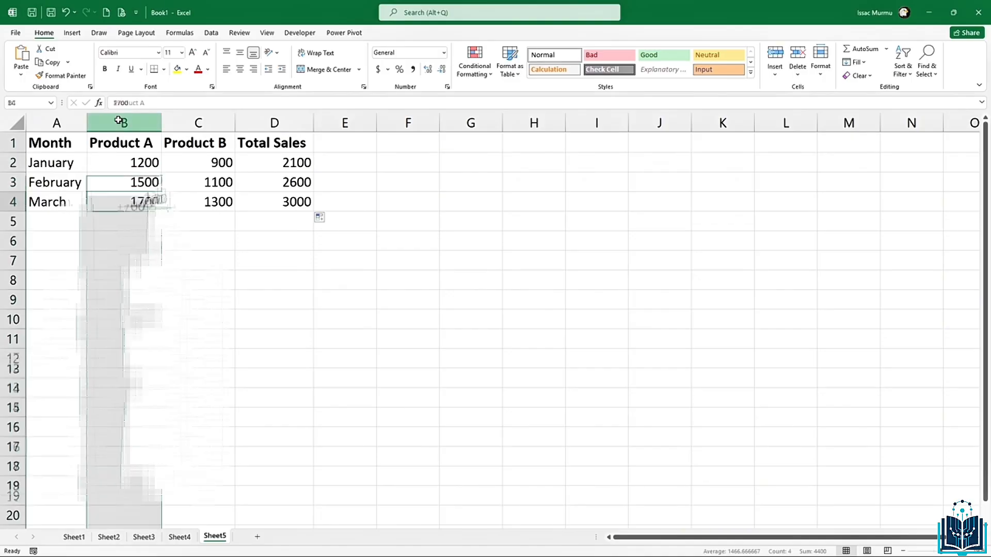
Step: Clear the Locked protection option for the Product A and Product B headers in B1:C1
click(120, 144)
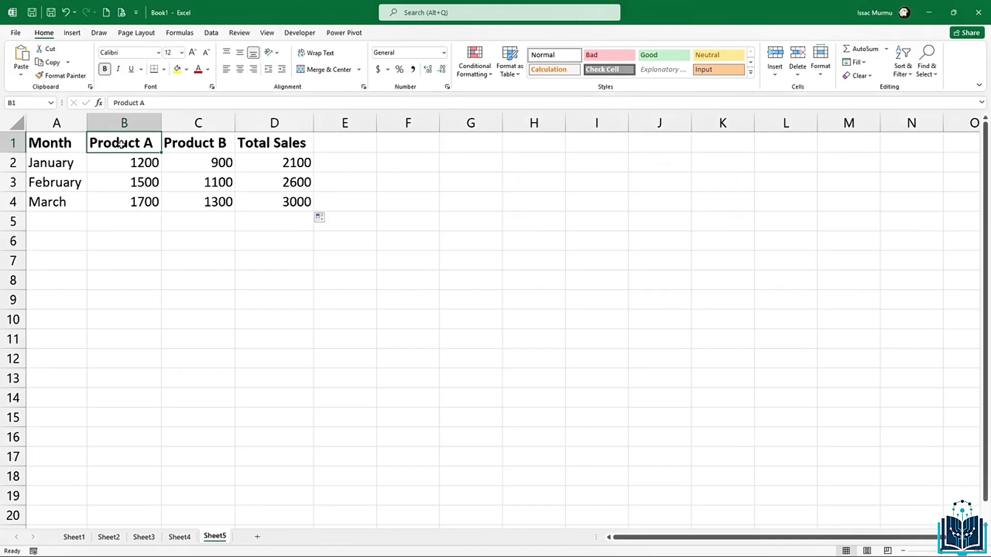
drag(120, 144, 212, 144)
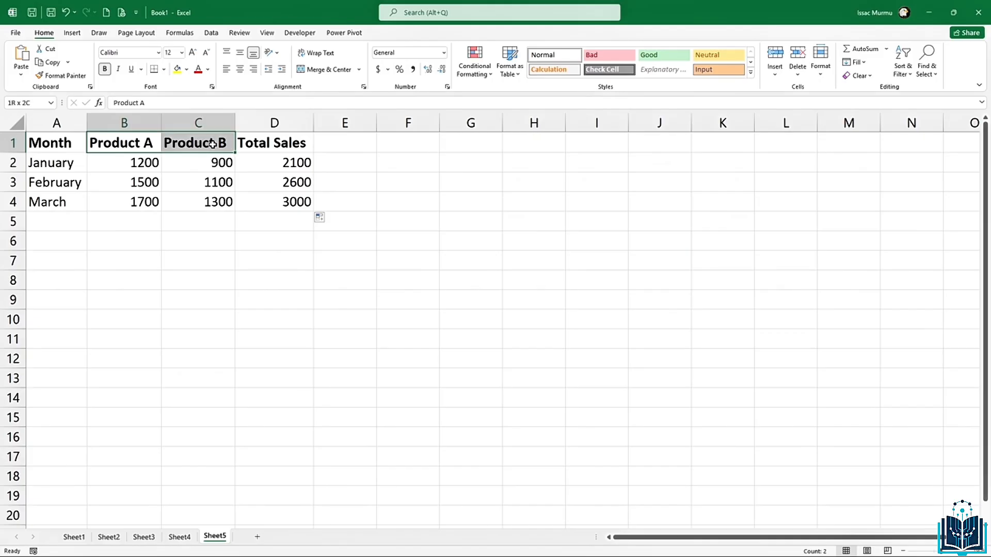
drag(212, 144, 212, 144)
right_click(188, 146)
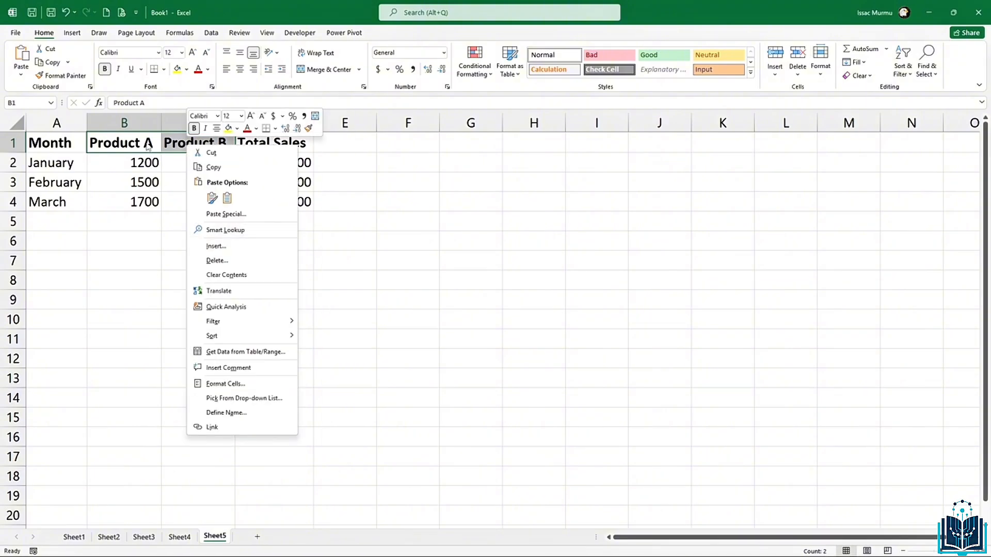
click(232, 387)
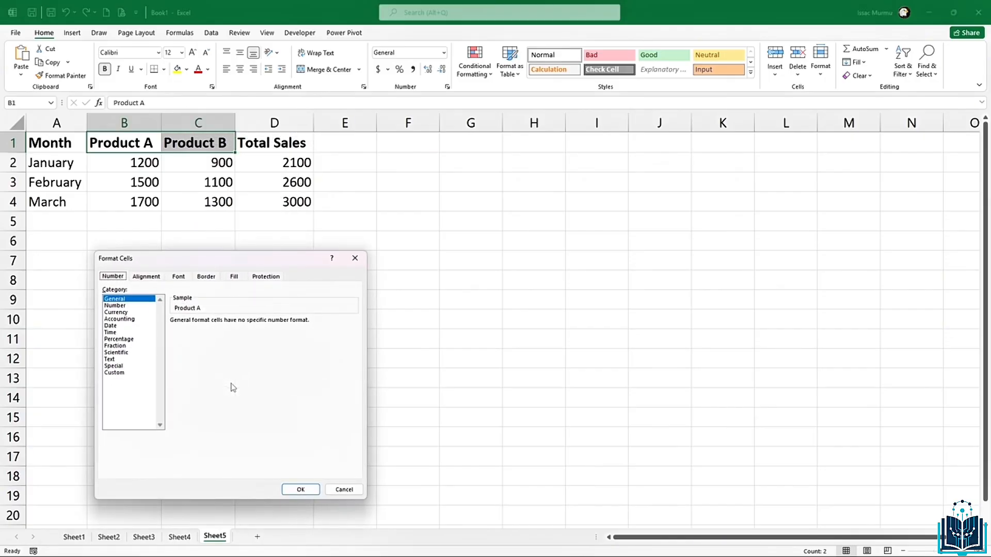
click(272, 280)
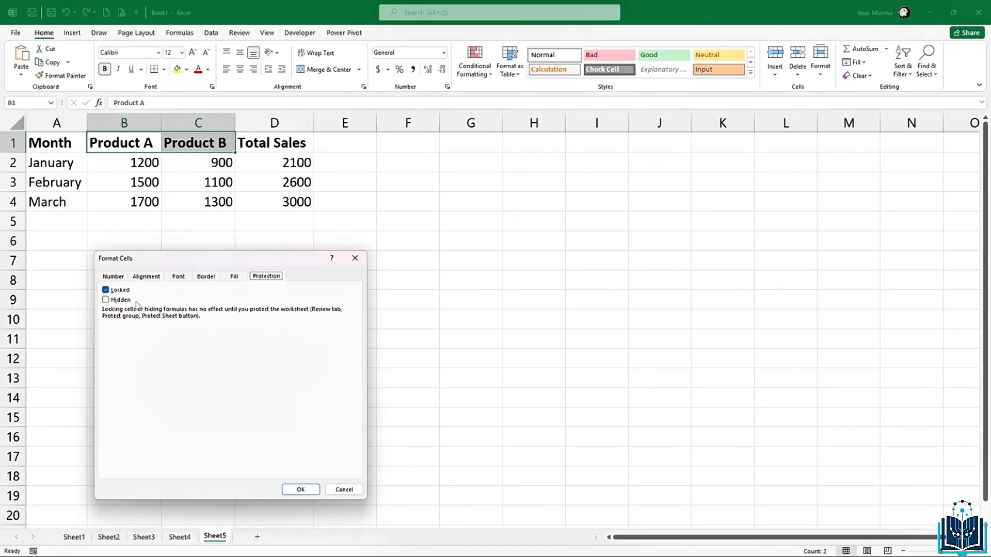
click(105, 290)
click(105, 291)
click(310, 493)
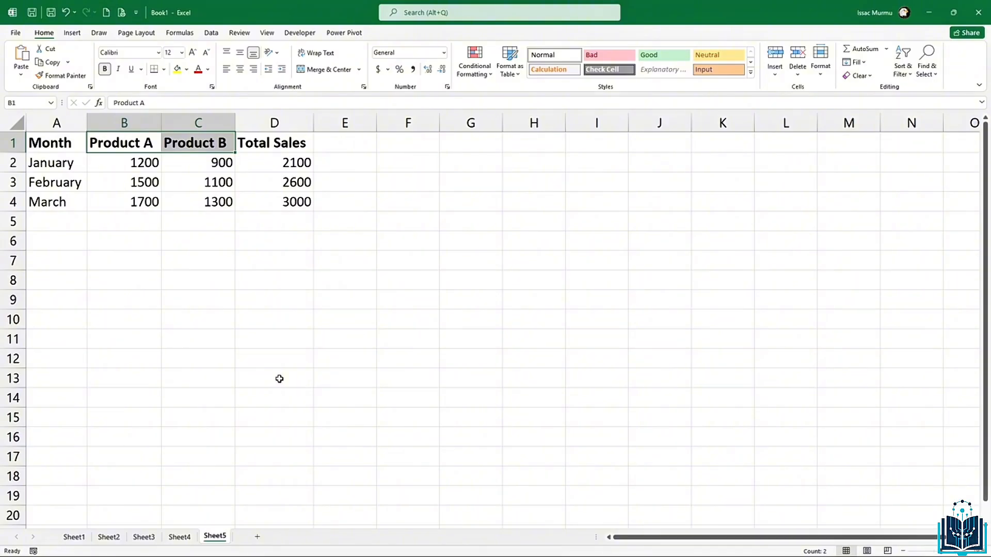
click(222, 201)
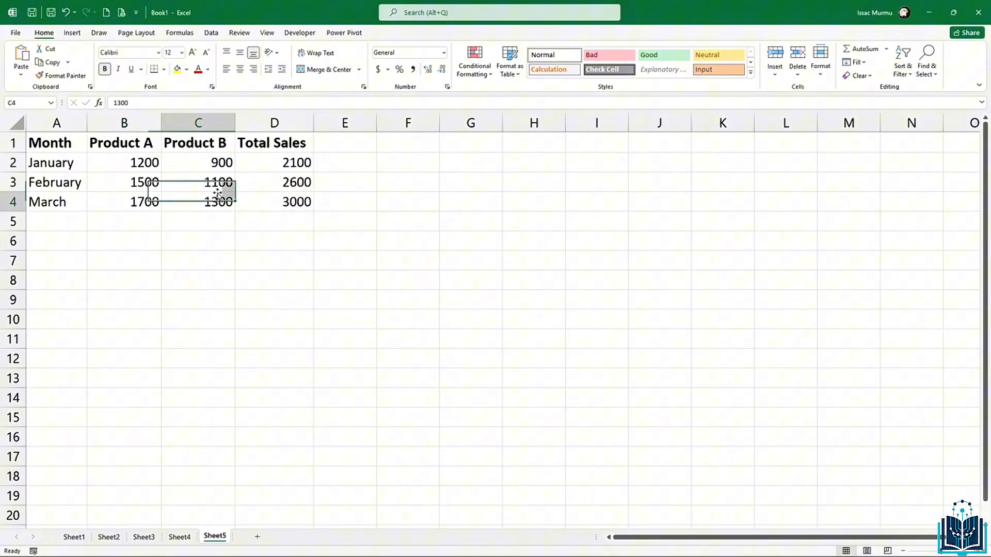
click(192, 144)
text(fg)
key(BackSpace)
key(BackSpace)
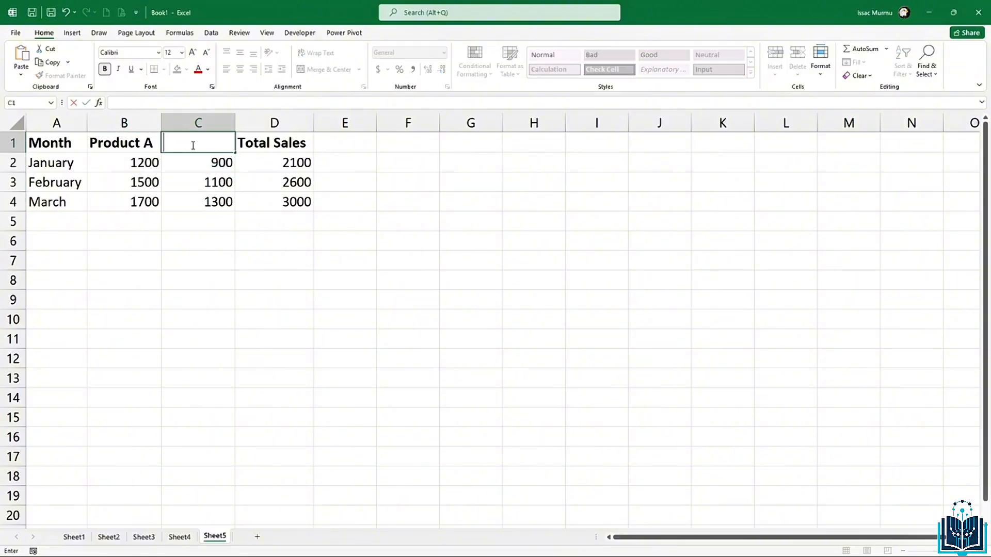
click(142, 180)
text(dfsg)
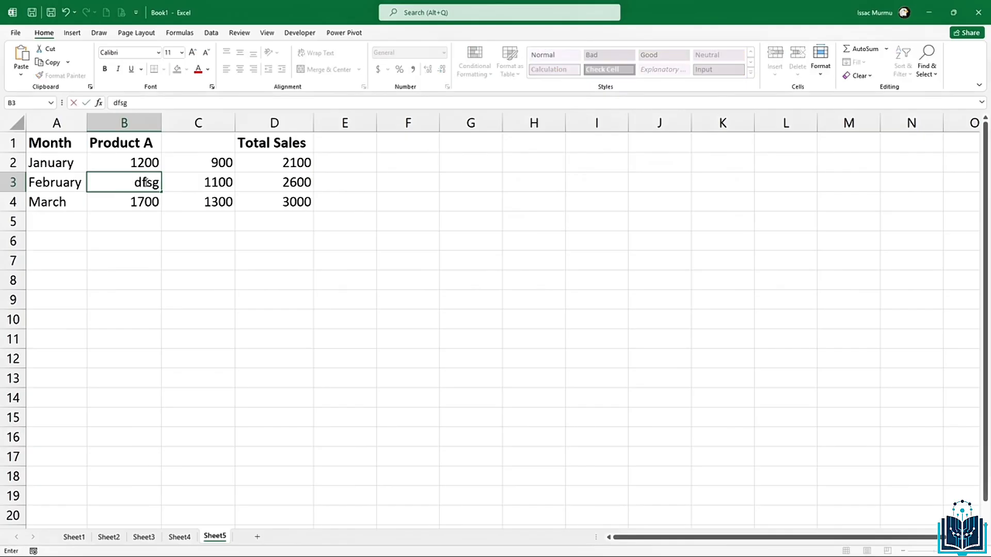
key(BackSpace)
key(BackSpace)
key(BackSpace)
key(BackSpace)
click(209, 262)
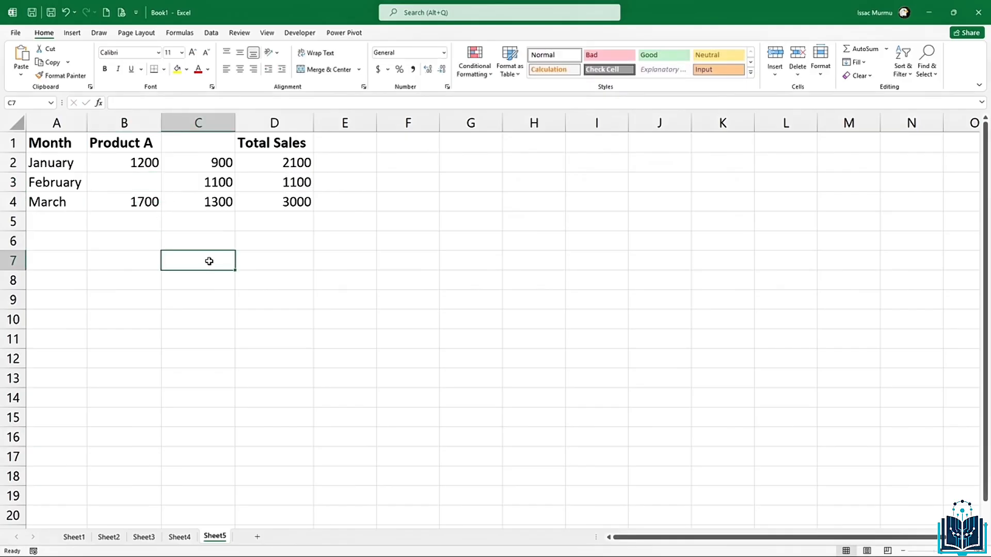
key(ctrl+z)
key(ctrl+z)
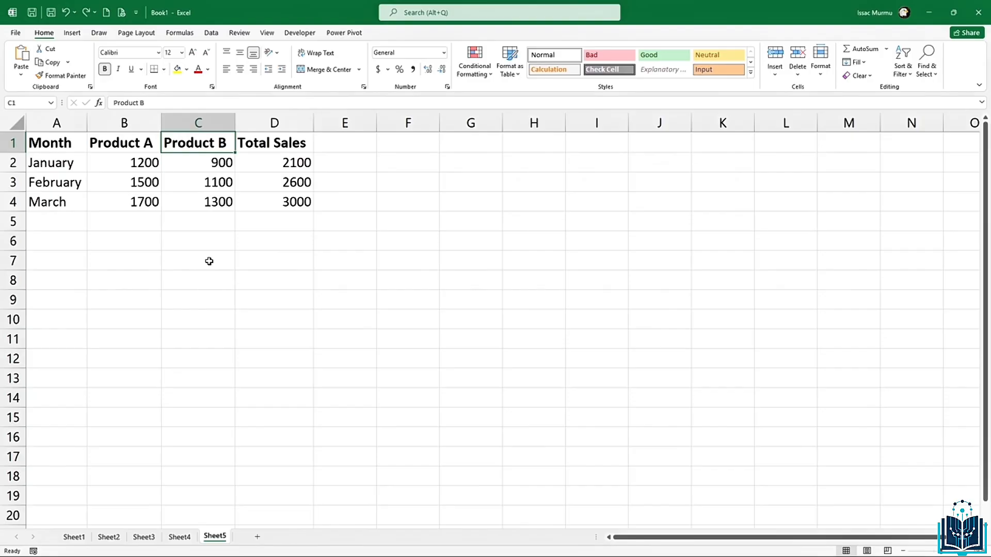
Step: Protect Sheet5 with a password, allowing users to delete rows and columns
click(240, 33)
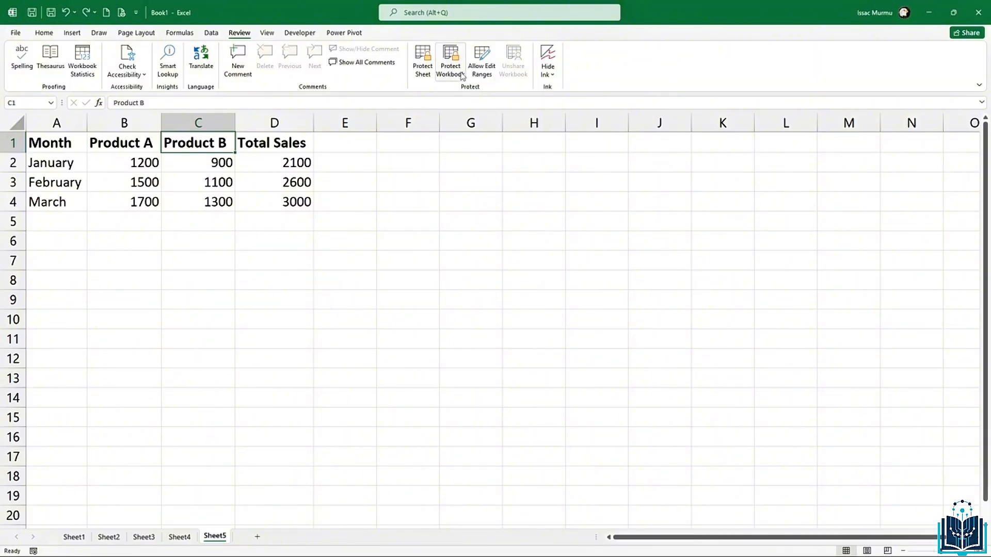
click(420, 66)
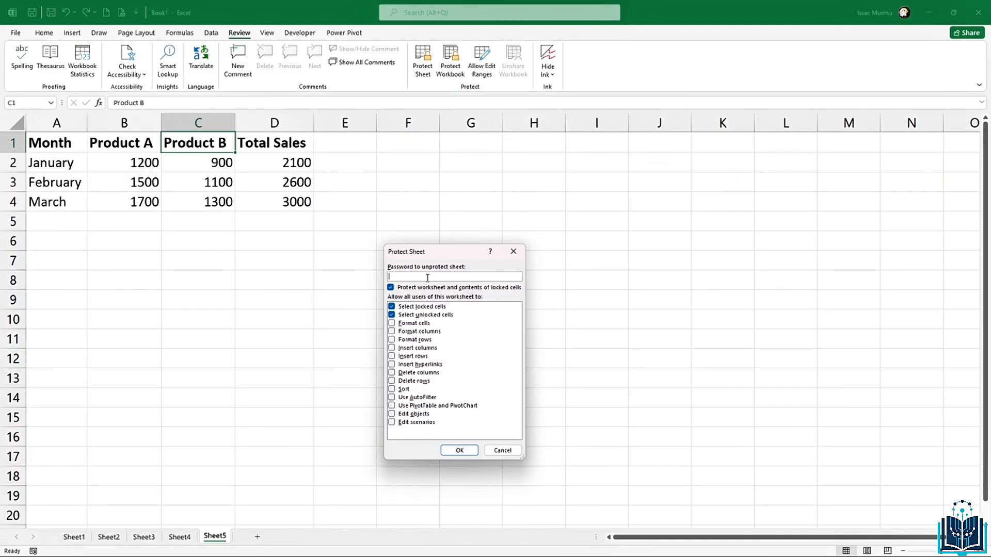
text(12345)
click(393, 382)
click(393, 373)
click(470, 451)
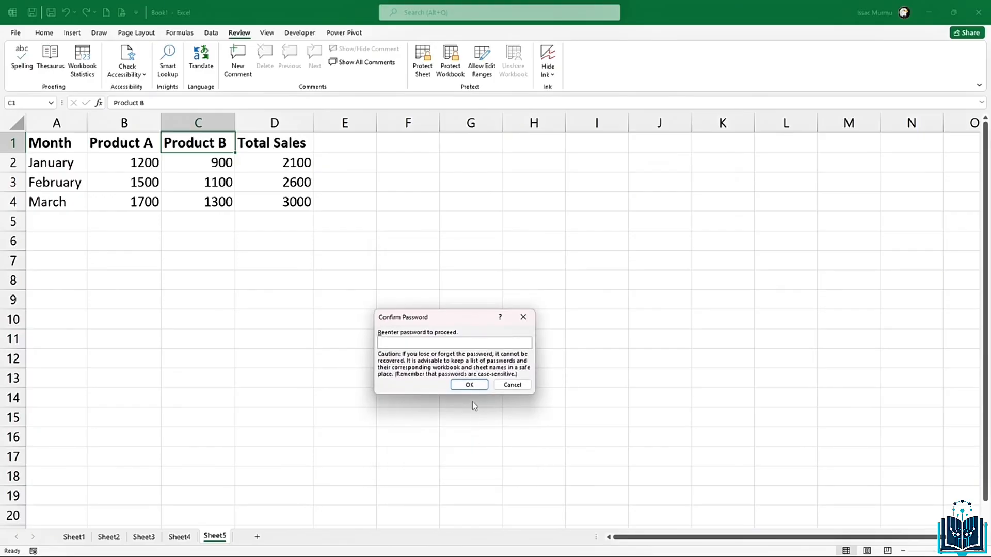
text(123456)
click(469, 387)
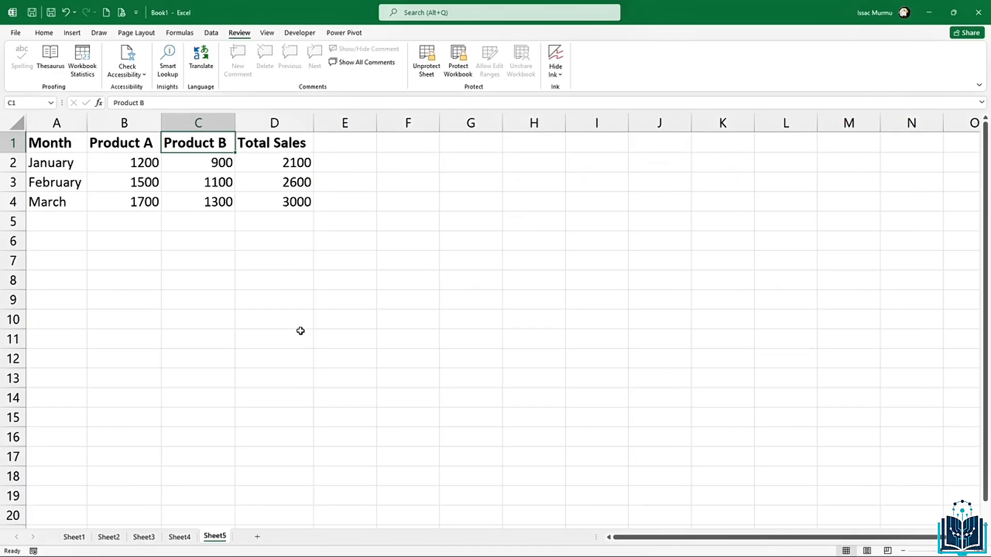
click(215, 168)
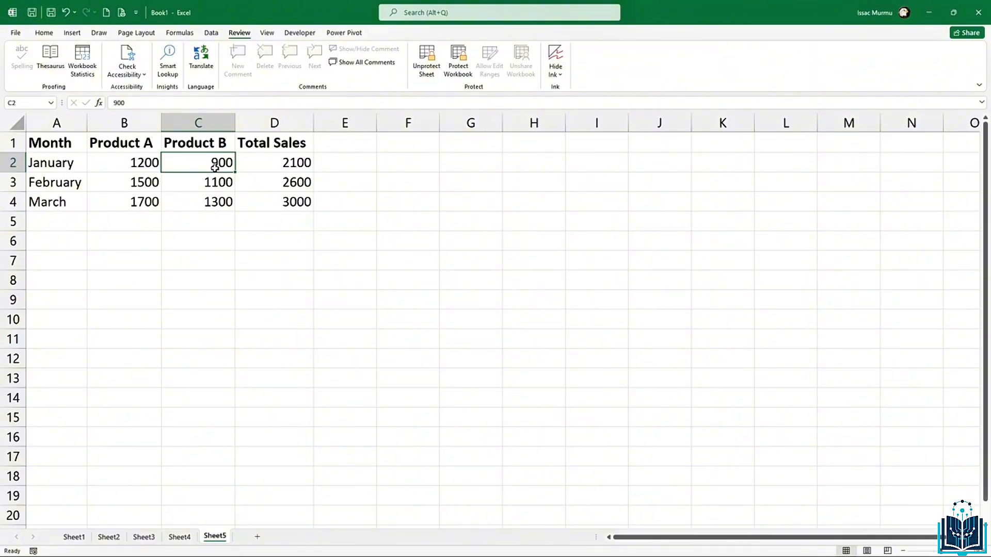
double_click(214, 168)
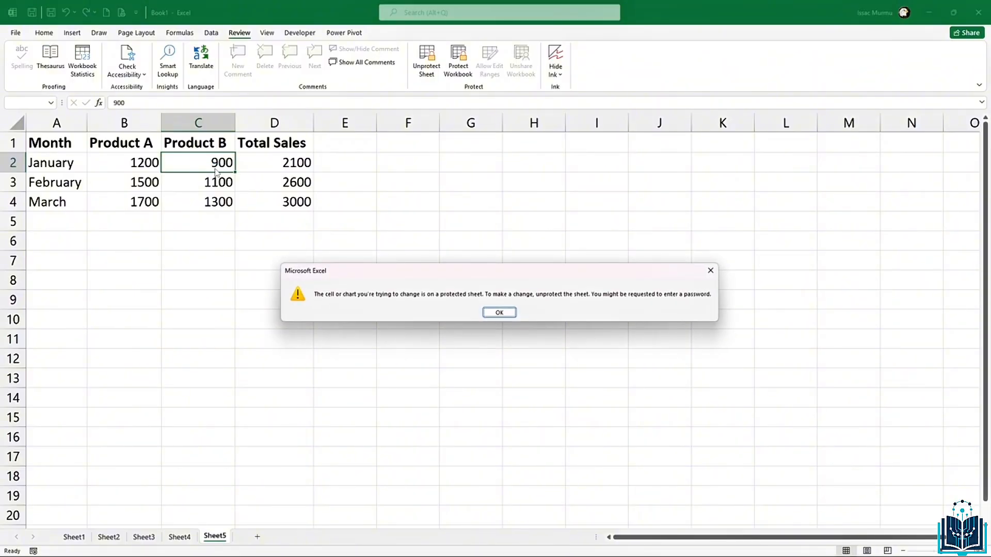
click(498, 312)
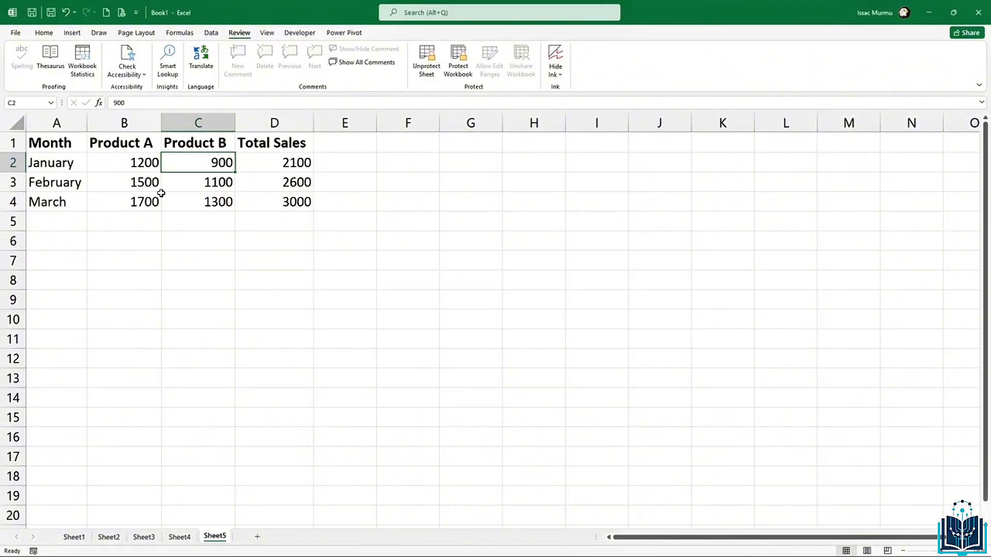
click(146, 181)
double_click(146, 181)
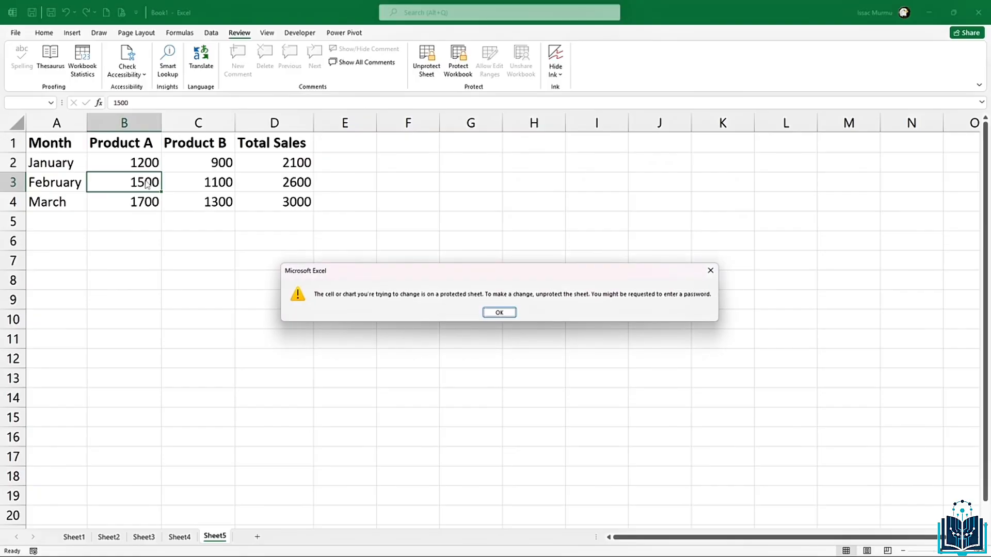
key(Return)
click(265, 175)
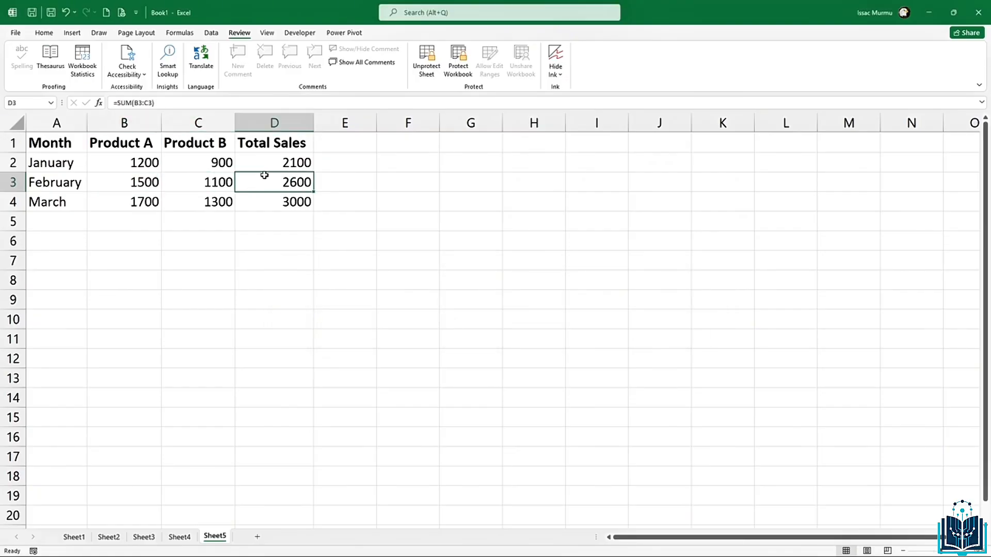
key(Down)
key(Delete)
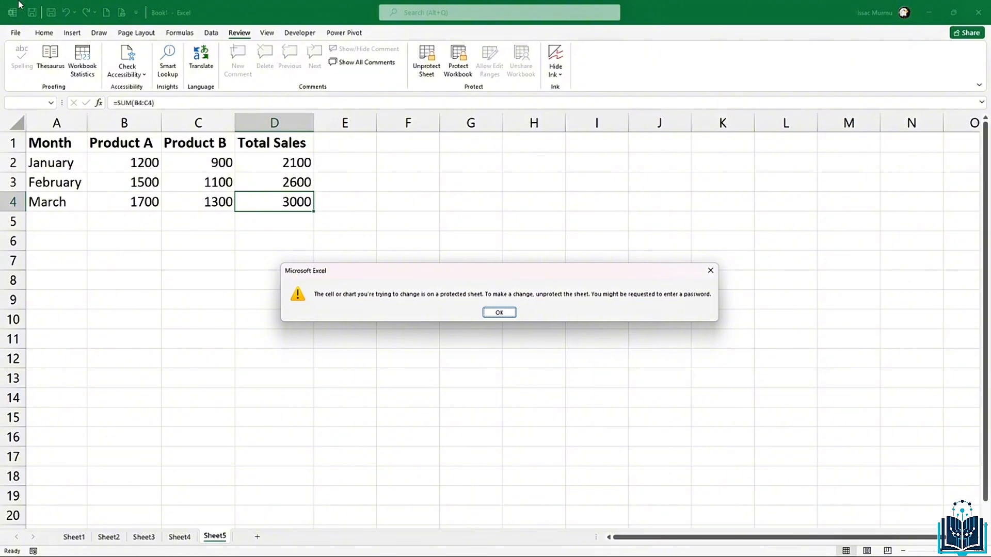
click(710, 273)
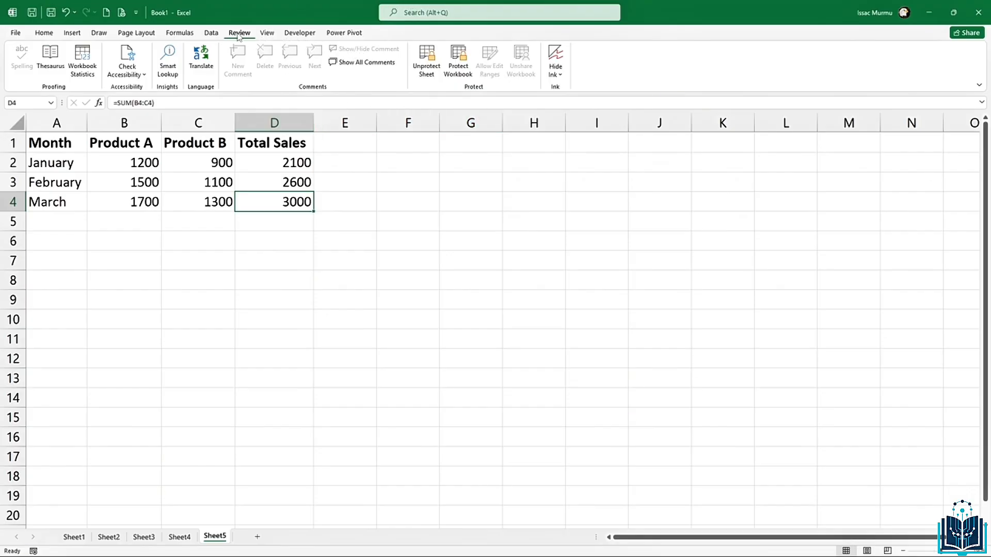
Step: Protect the workbook structure with a confirmed password, then select cell D6
click(458, 66)
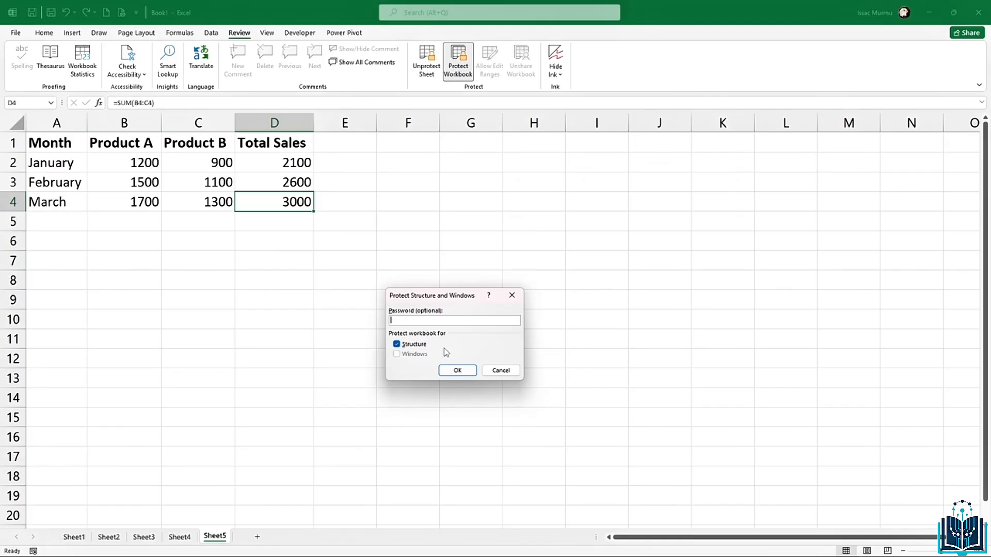
text(123456)
click(447, 371)
text(123)
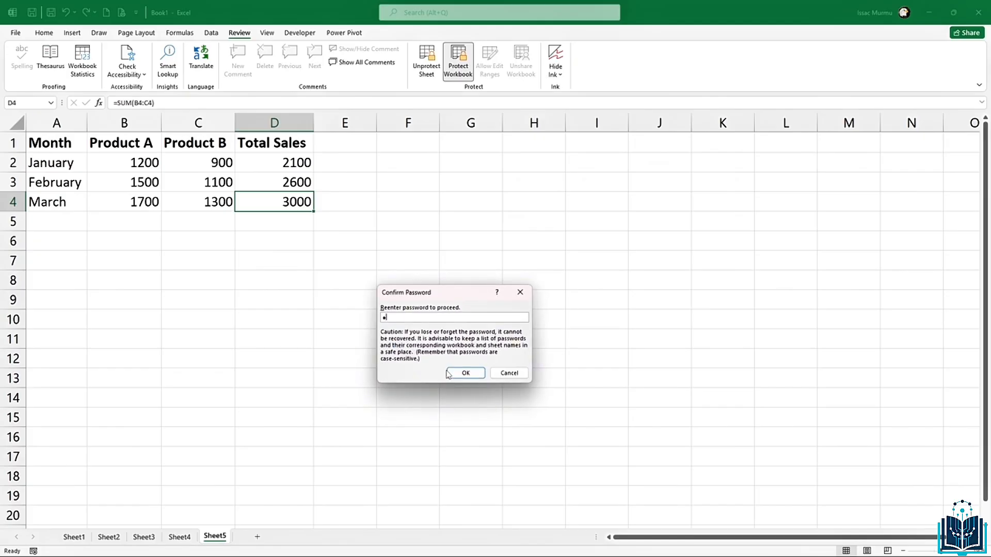
text(456)
click(467, 372)
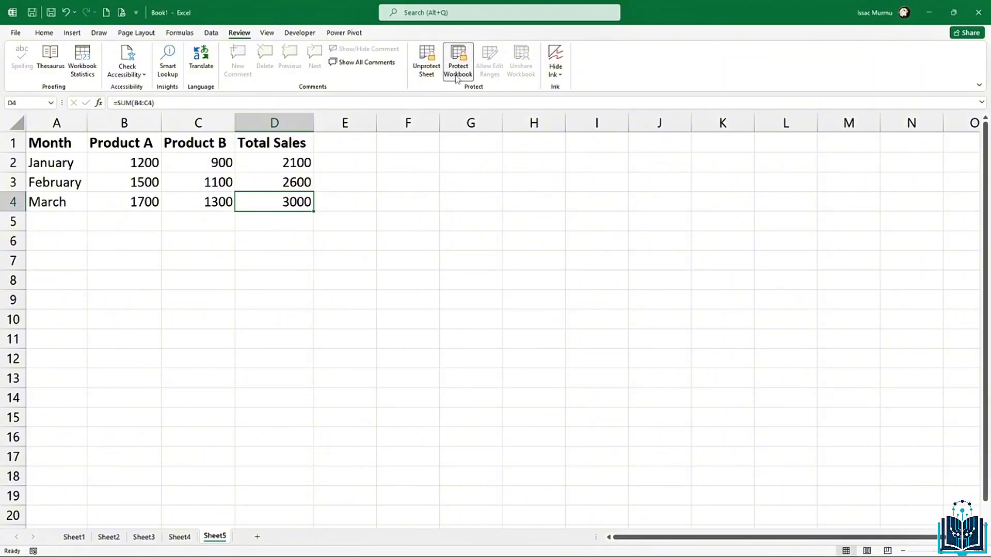
click(294, 237)
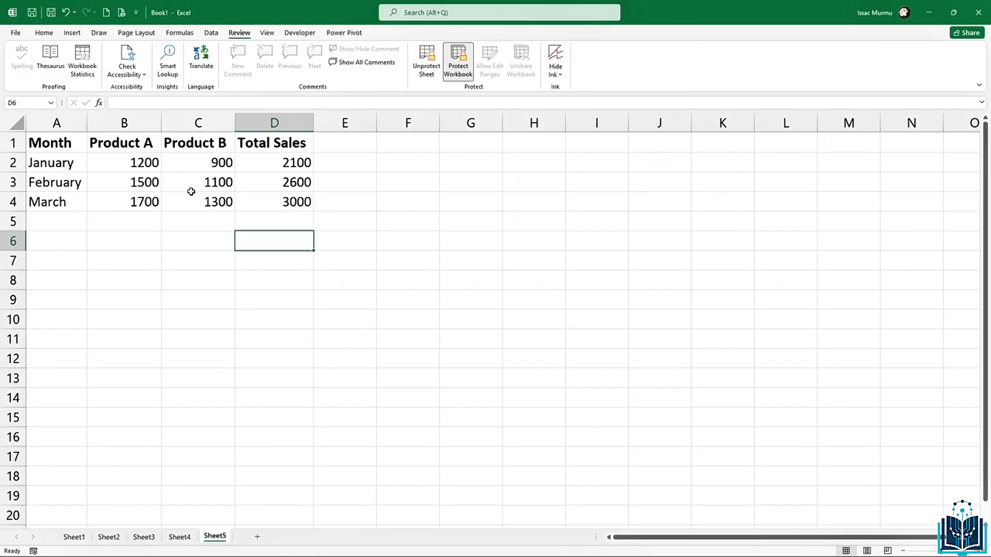
click(198, 253)
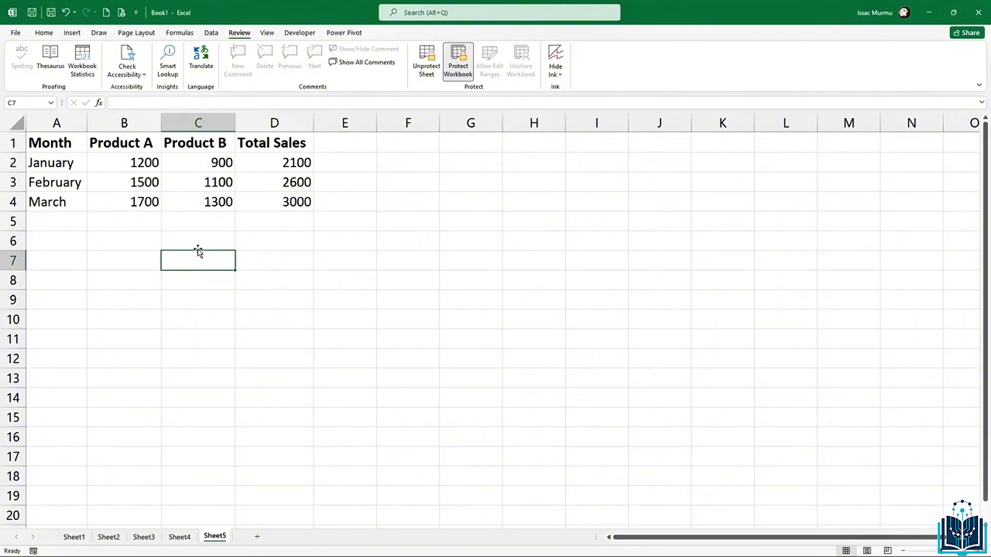
click(157, 294)
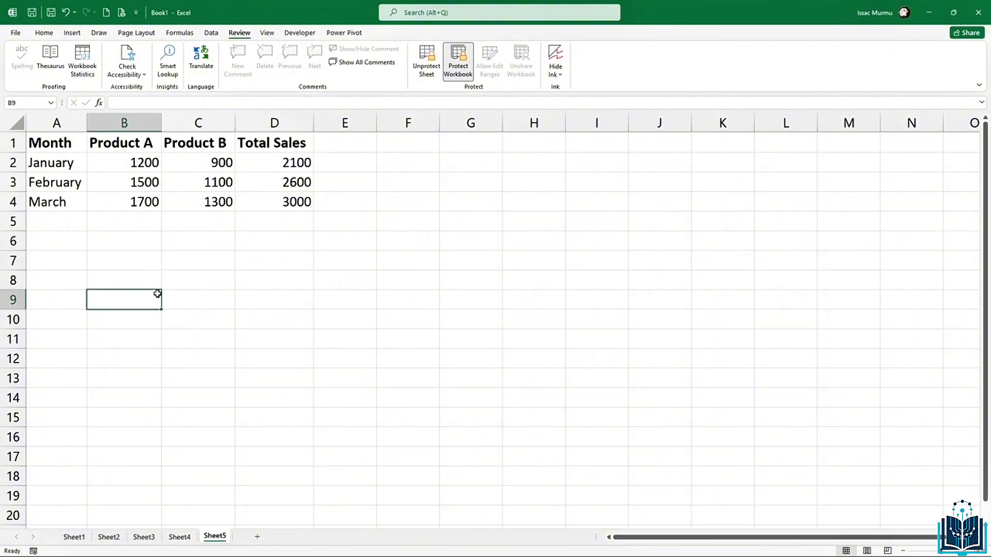
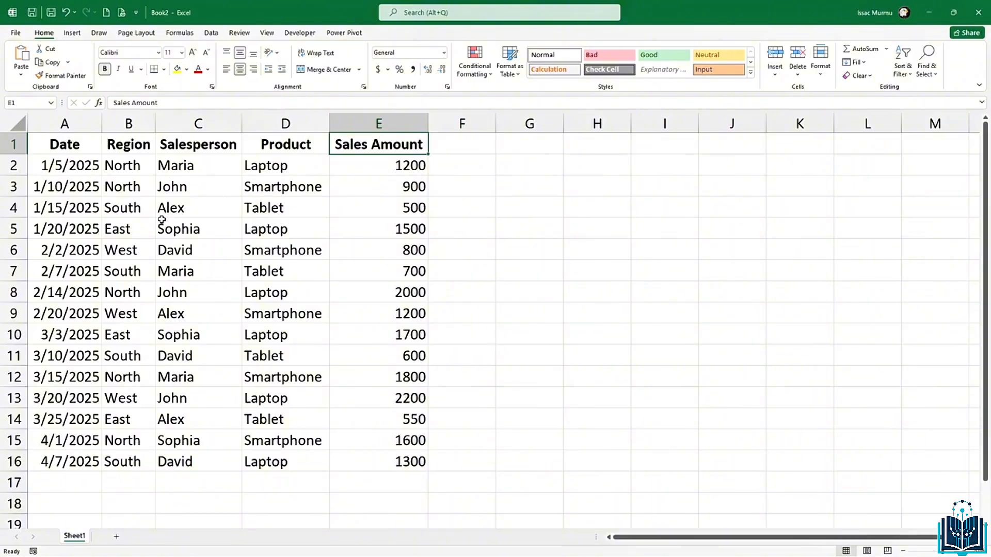
Step: Select the Sales Amount cells E2:E16
drag(84, 165, 83, 228)
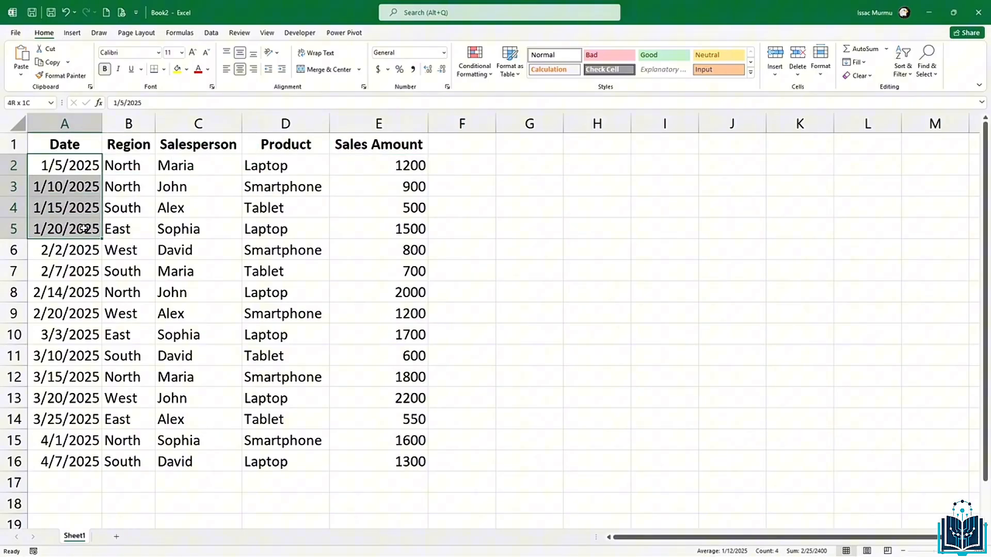
click(83, 203)
click(136, 159)
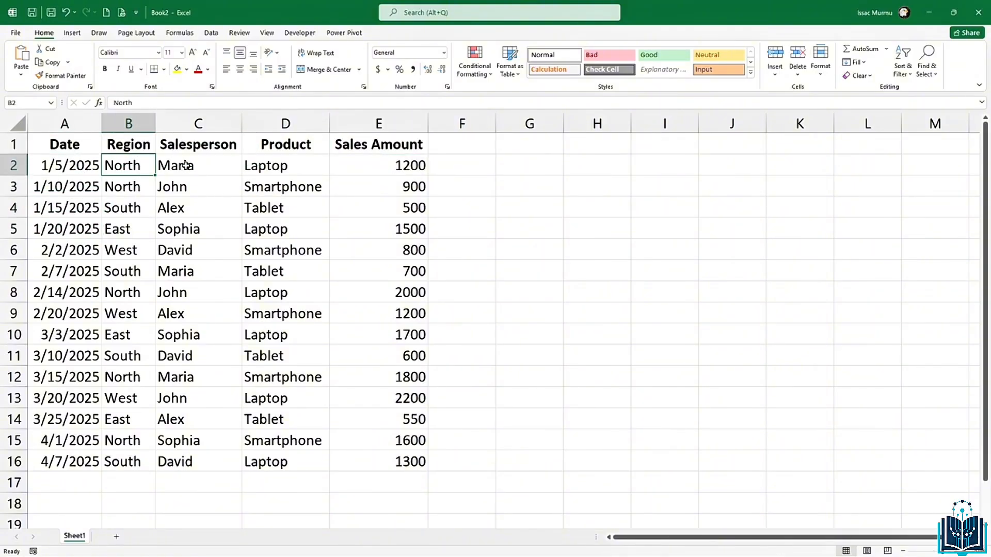
click(187, 166)
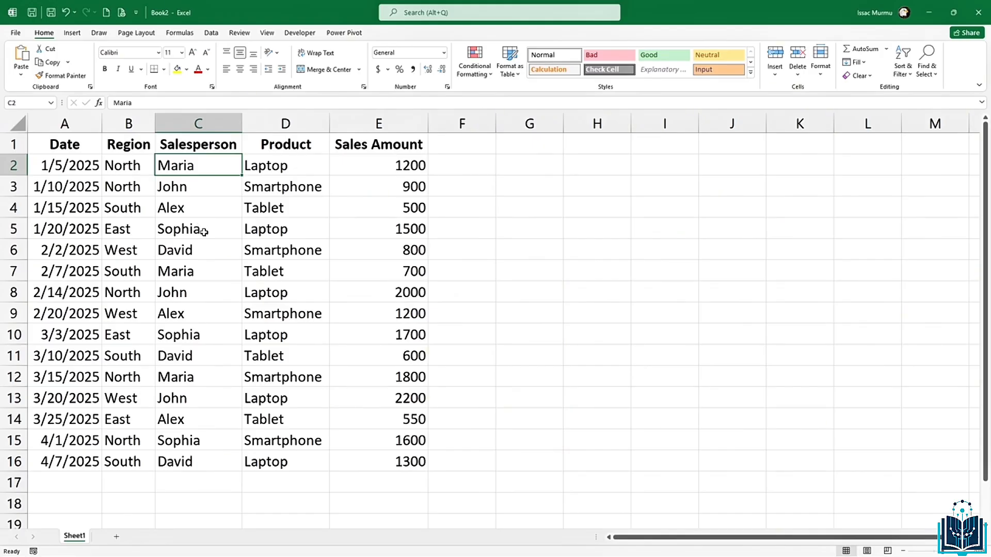
click(368, 165)
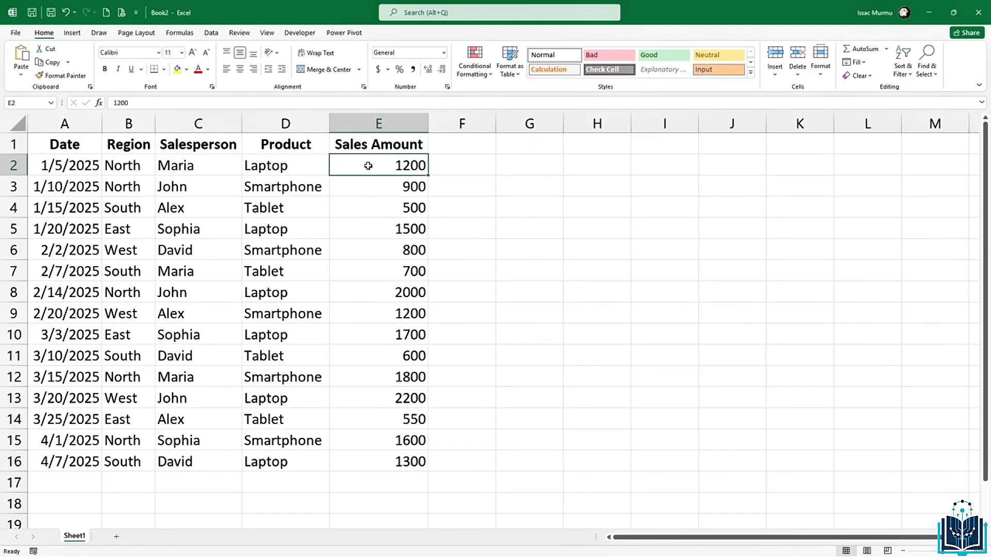
click(415, 227)
drag(410, 169, 415, 462)
Step: Give the amounts Accounting format with no decimal places, such as $1,200
click(378, 69)
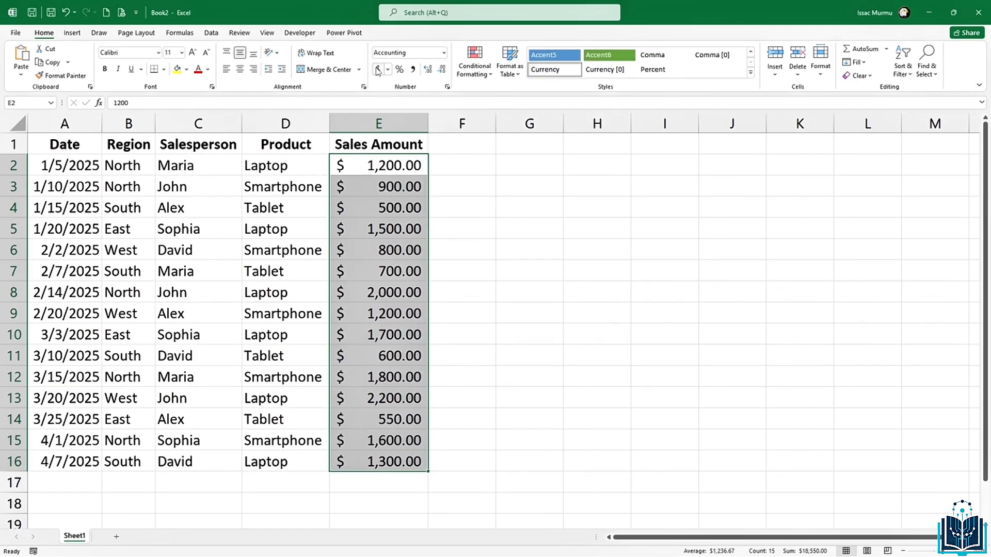
click(441, 70)
click(442, 69)
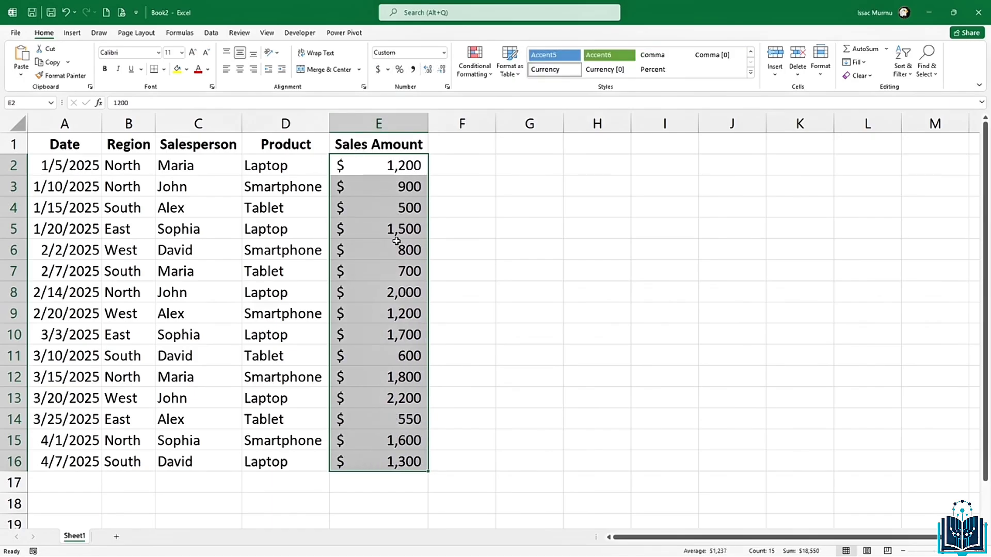
click(399, 268)
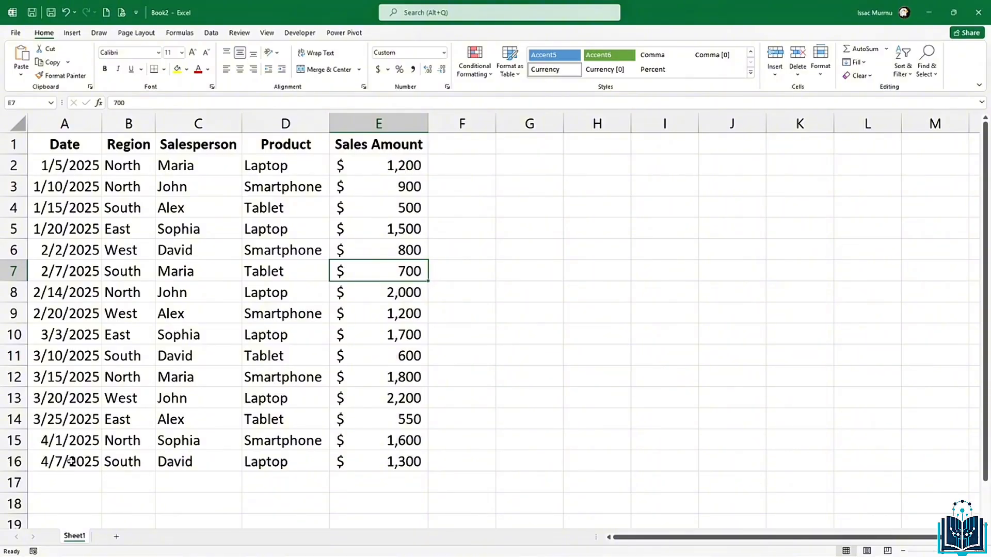
drag(72, 461, 260, 466)
click(361, 454)
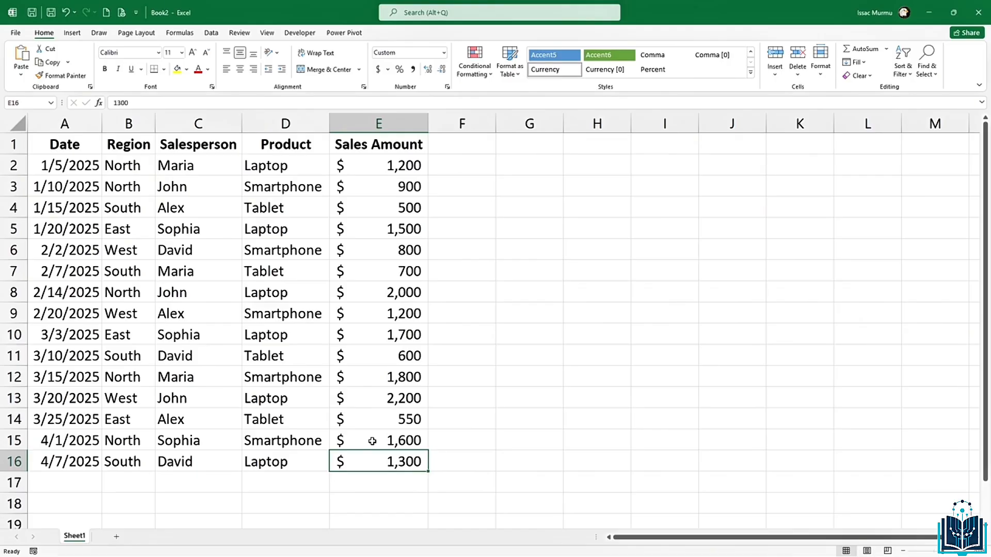
click(321, 285)
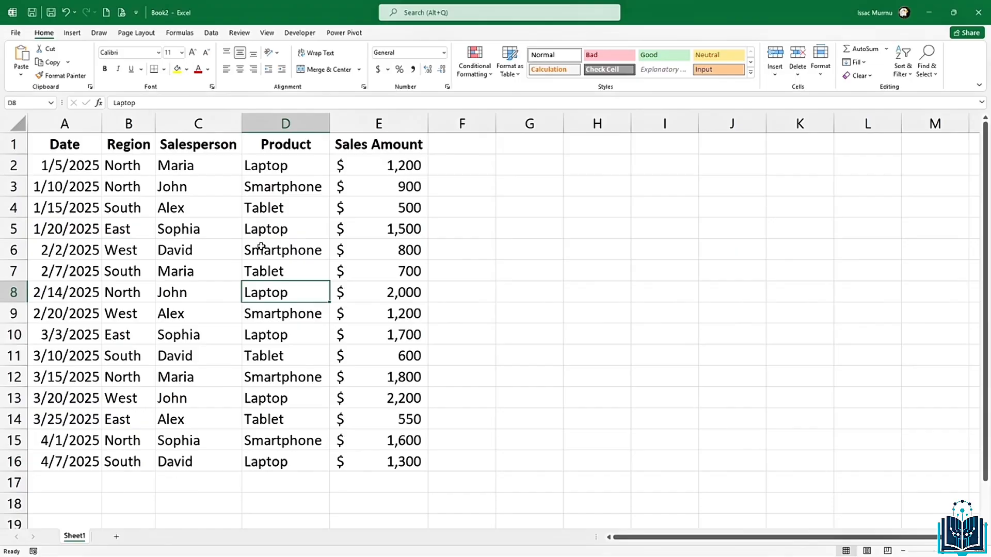
Step: Insert PivotTable1 from the range Sheet1!A1:E16 on a new worksheet, Sheet2
click(205, 254)
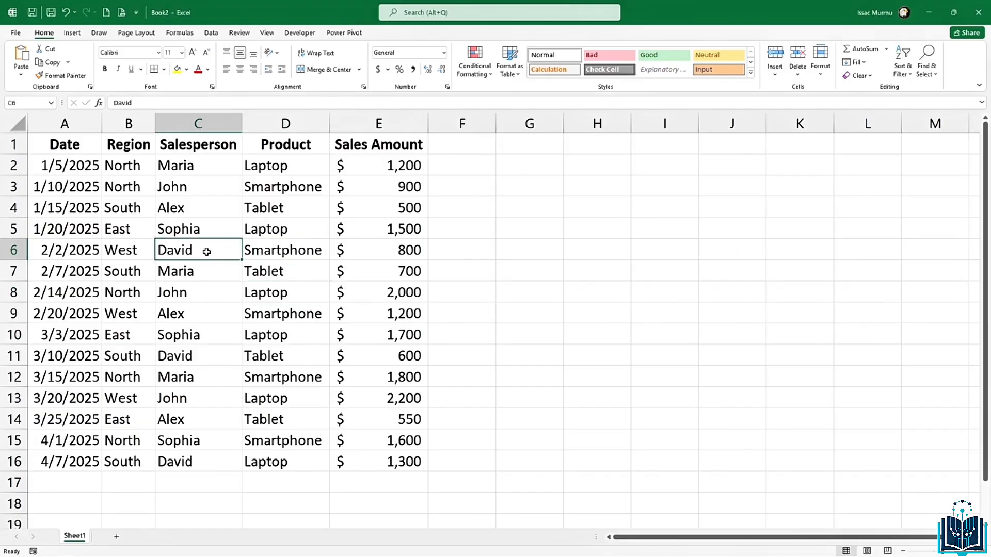
click(72, 34)
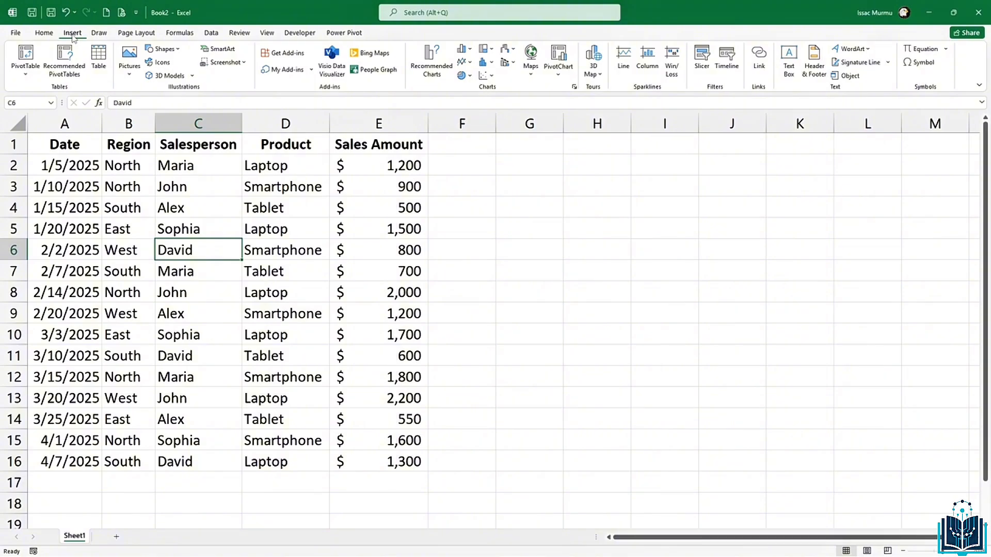
click(26, 68)
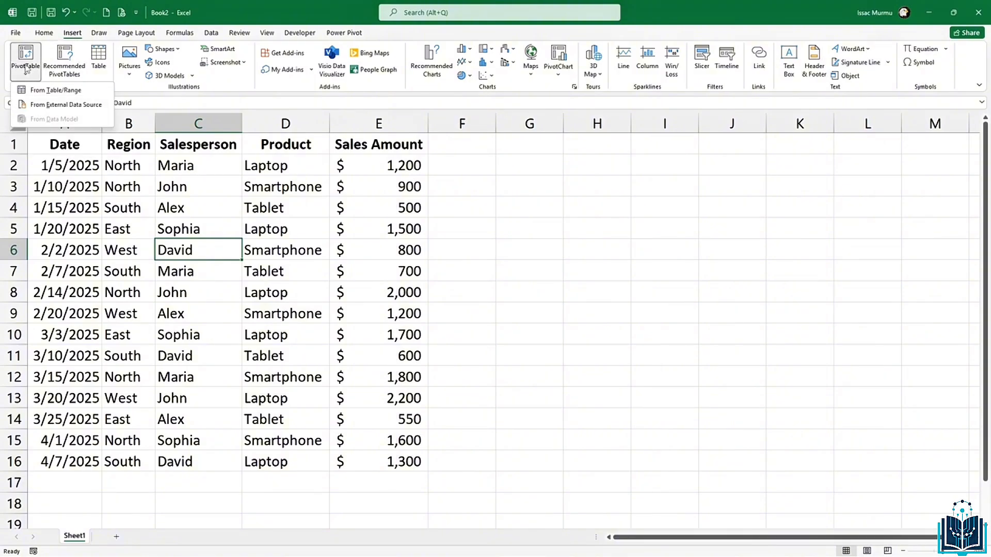
click(47, 90)
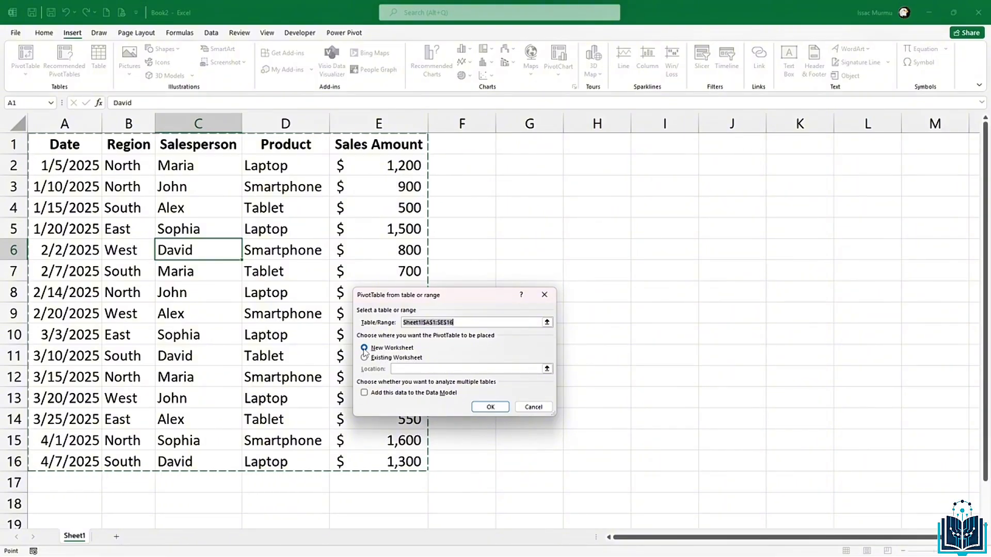
click(364, 350)
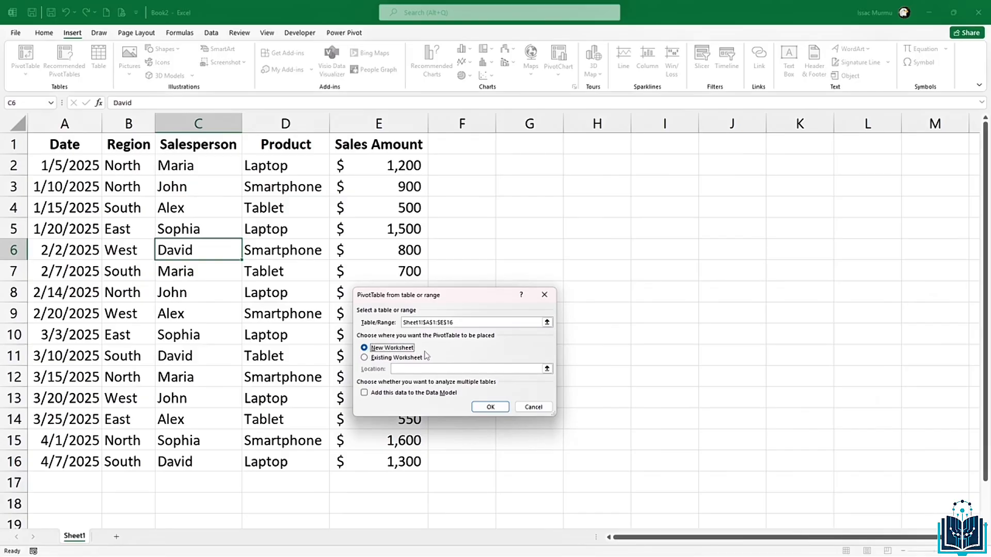
click(495, 406)
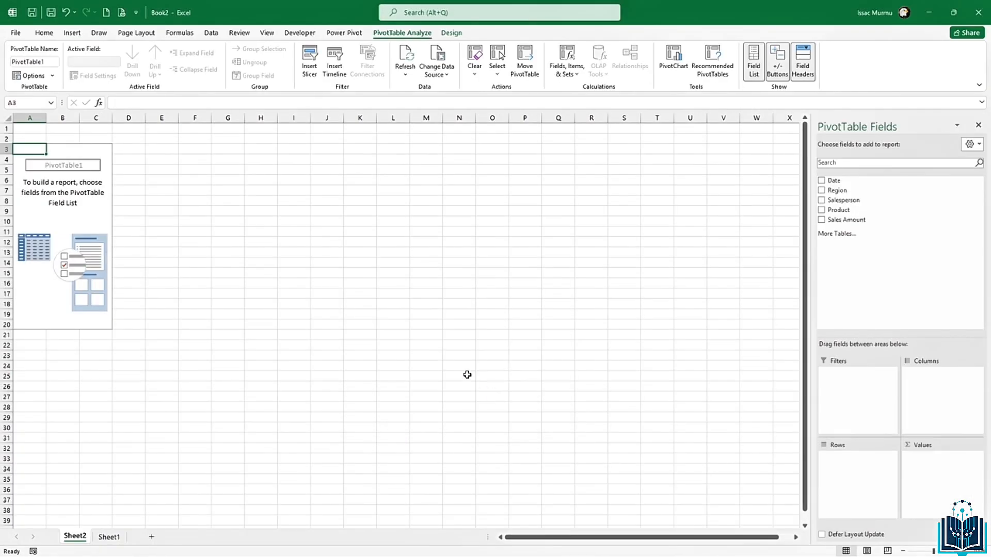
scroll(323, 329, up, 4)
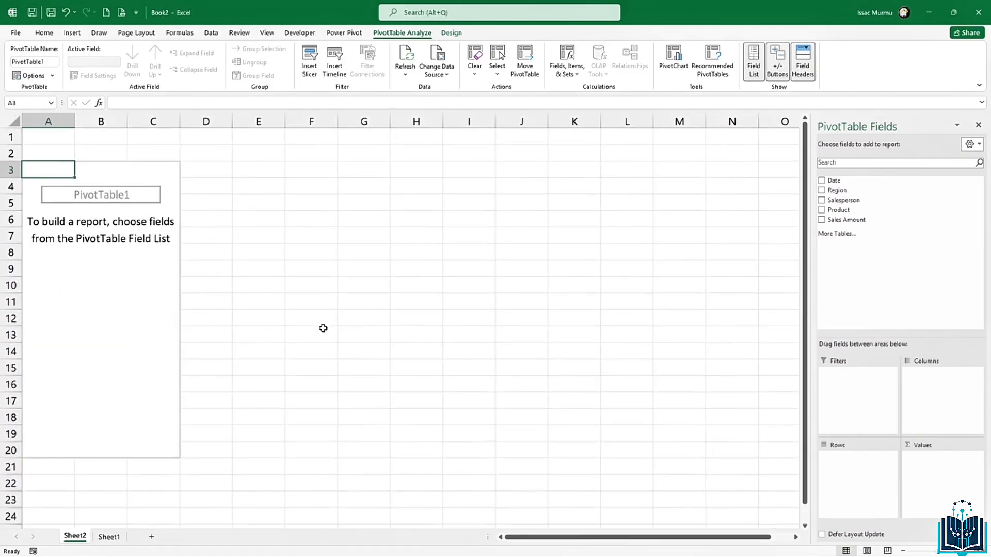
key(alt)
scroll(361, 331, down, 1)
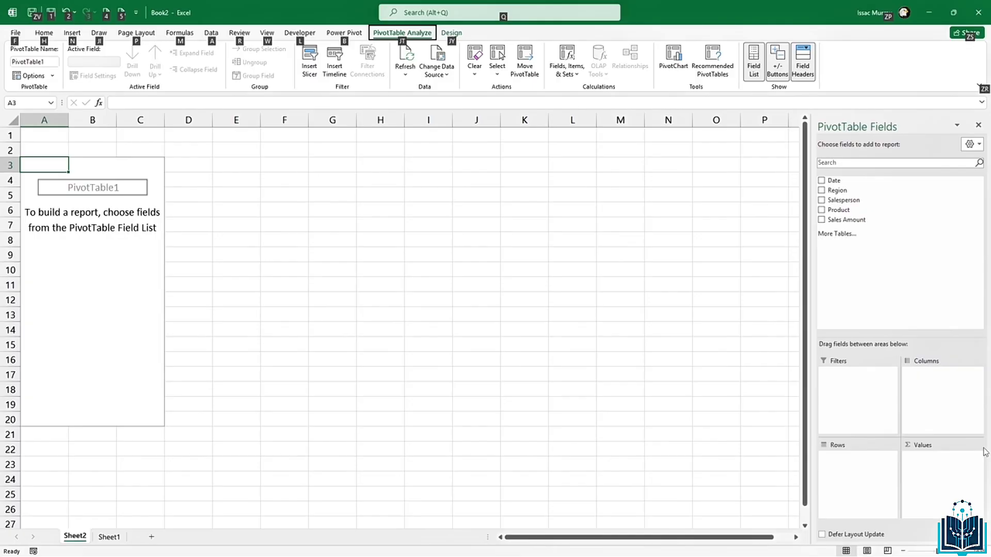
key(Escape)
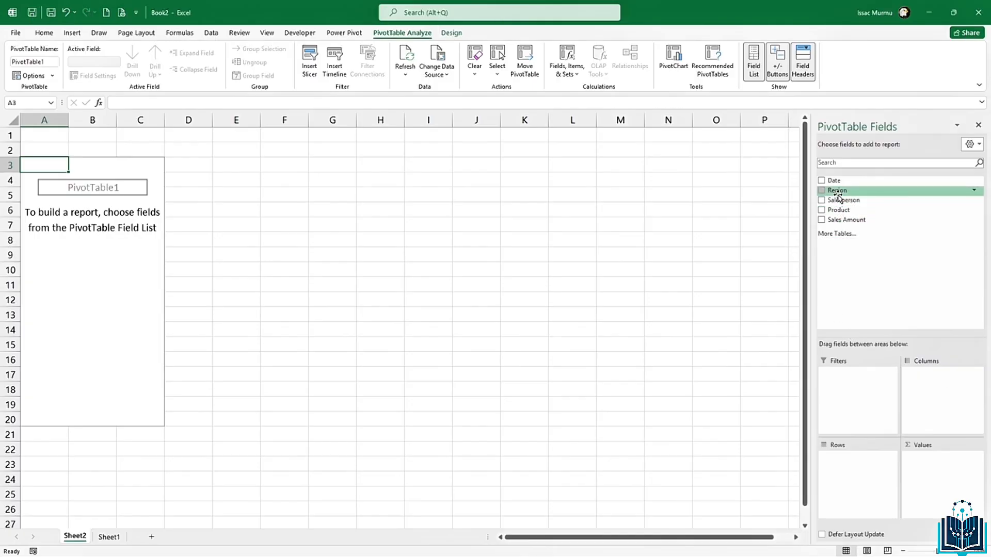
Step: Add Region to Rows and Sales Amount to Values, giving a Grand Total of 18550
drag(837, 195, 845, 471)
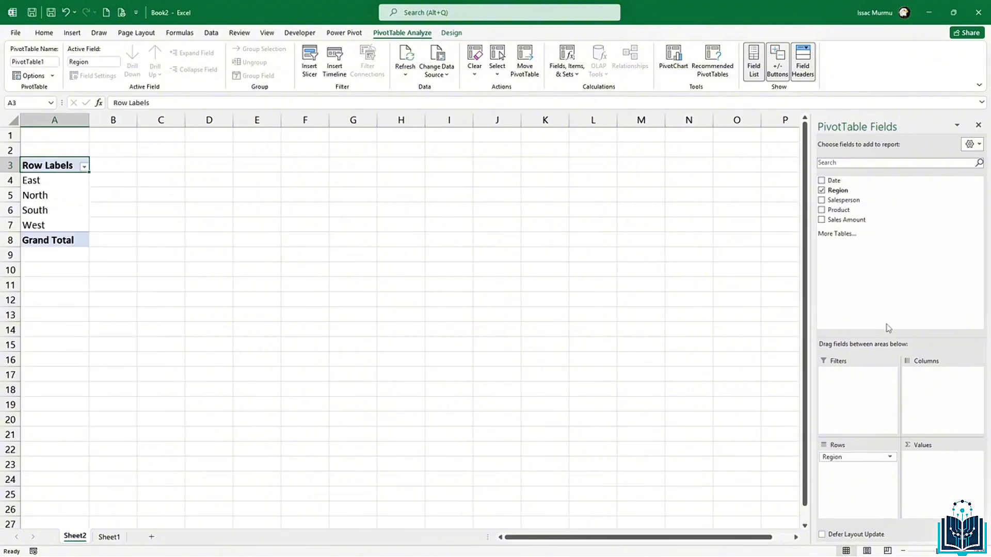
drag(850, 226, 927, 477)
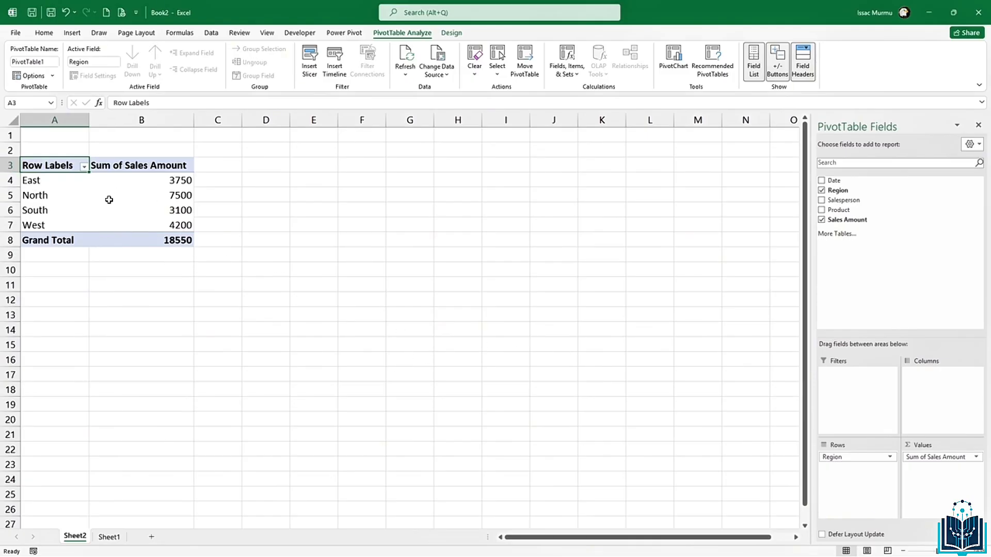
mouse_move(109, 200)
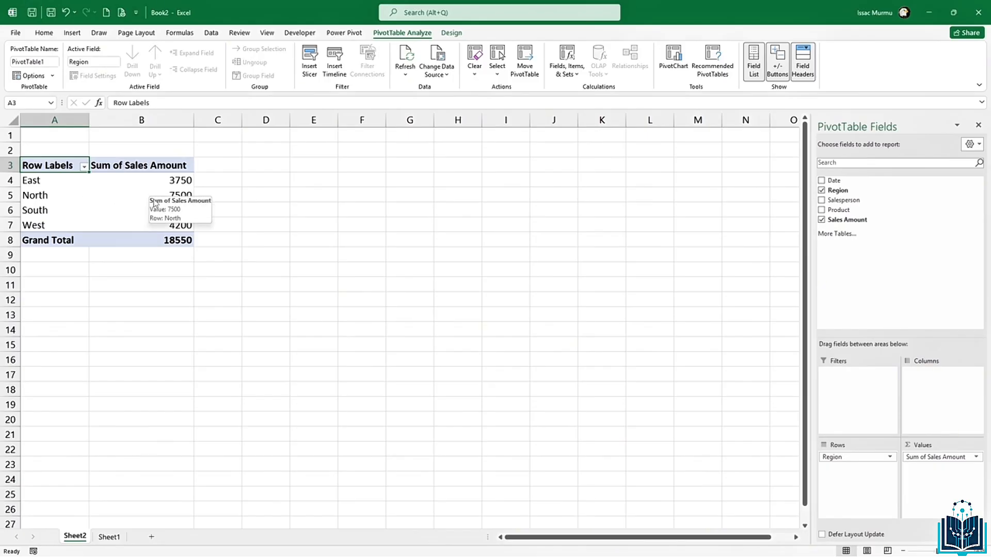
mouse_move(182, 199)
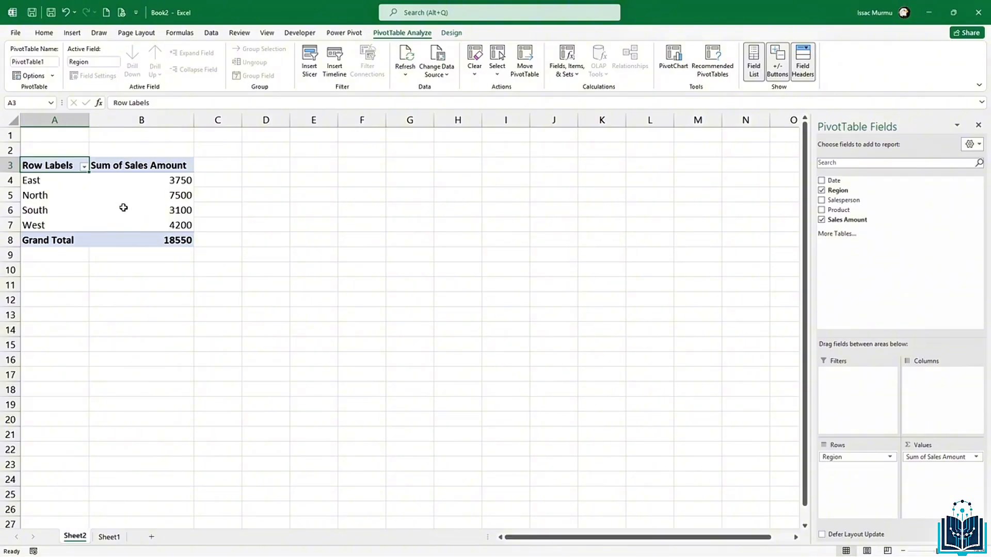
mouse_move(190, 215)
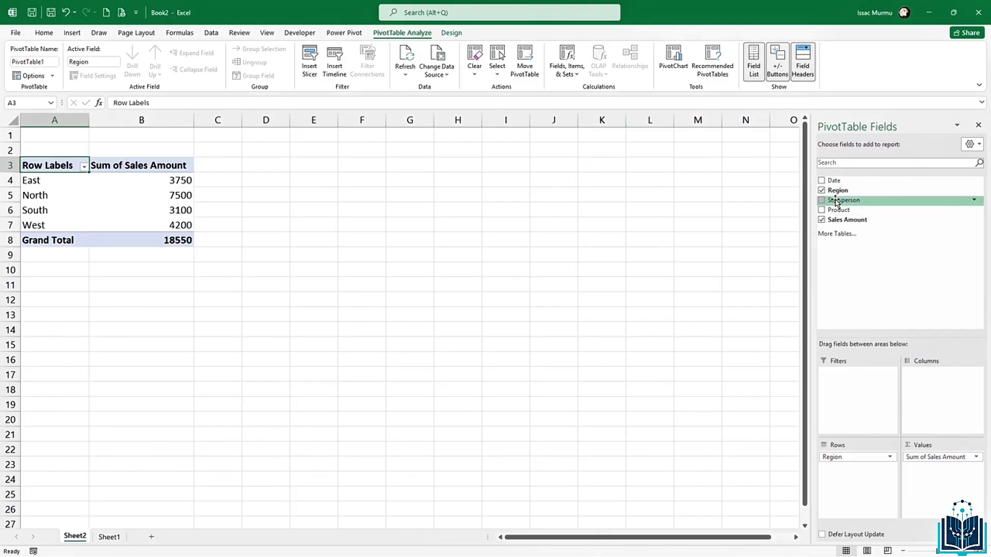
Step: Rebuild the pivot with Salesperson in Rows, Product in Columns, and Region removed
drag(836, 201, 844, 471)
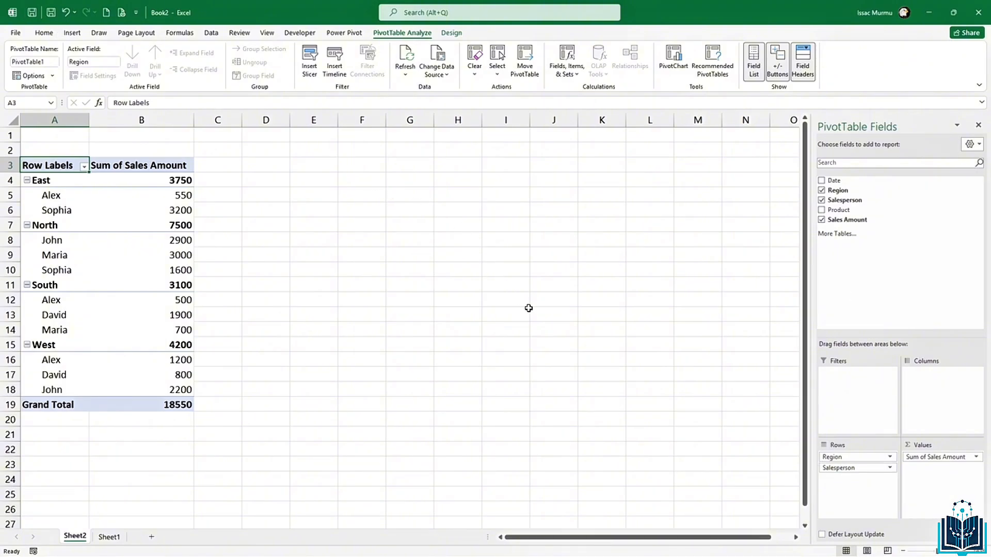
click(889, 457)
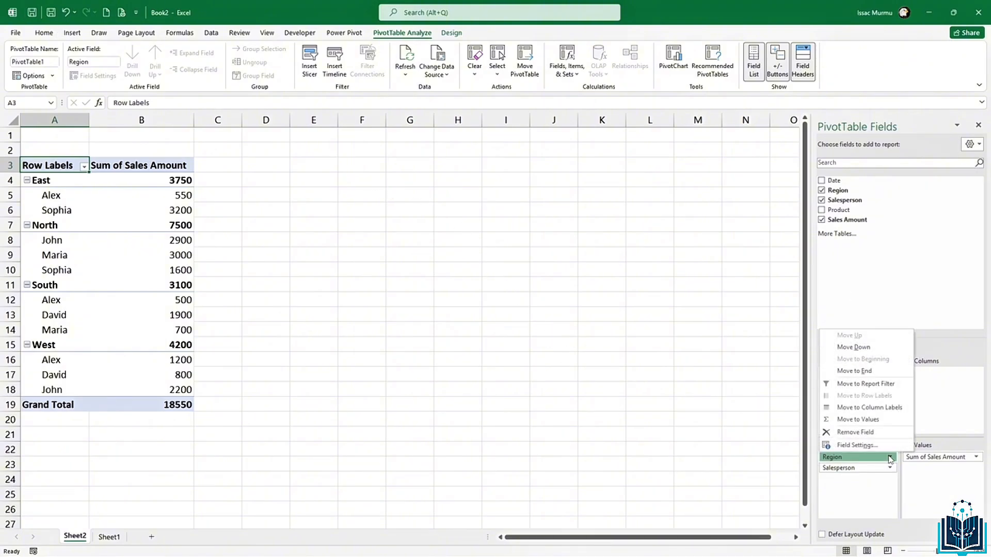
click(872, 430)
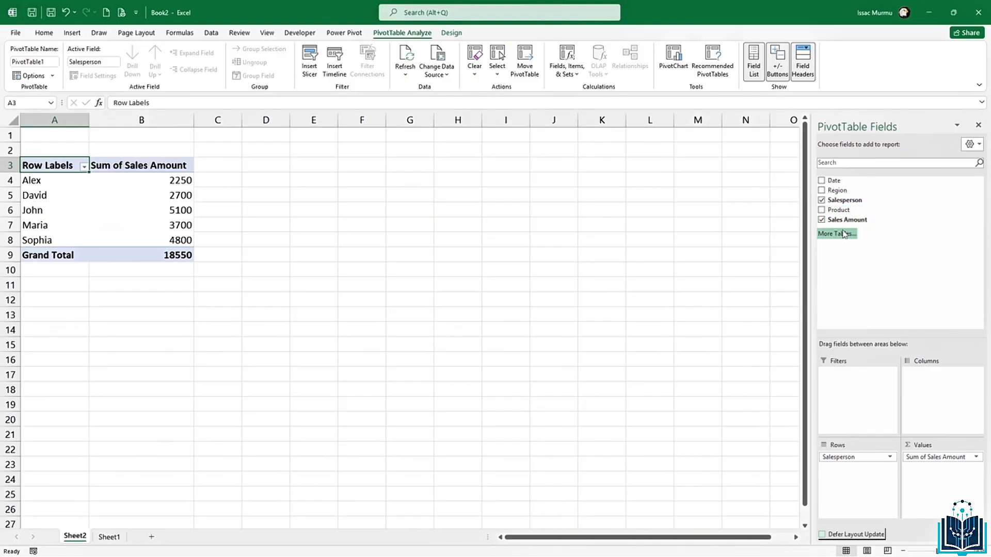
drag(833, 210, 927, 379)
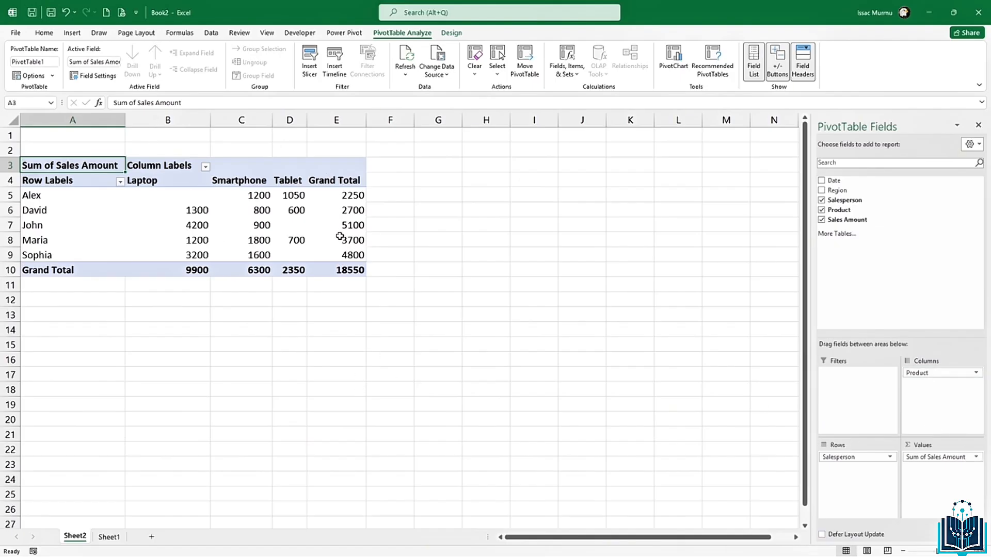
mouse_move(340, 237)
mouse_move(342, 243)
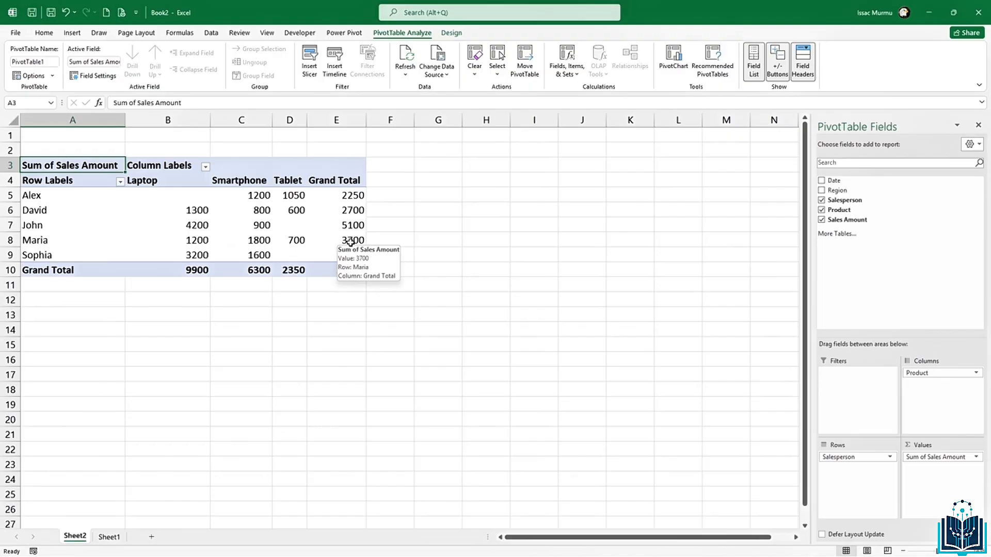
click(348, 241)
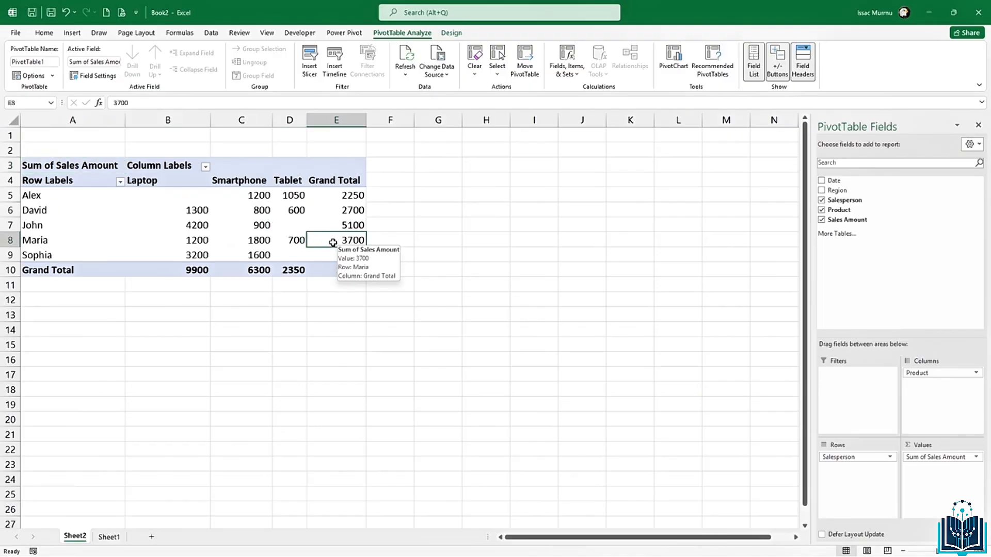
click(201, 242)
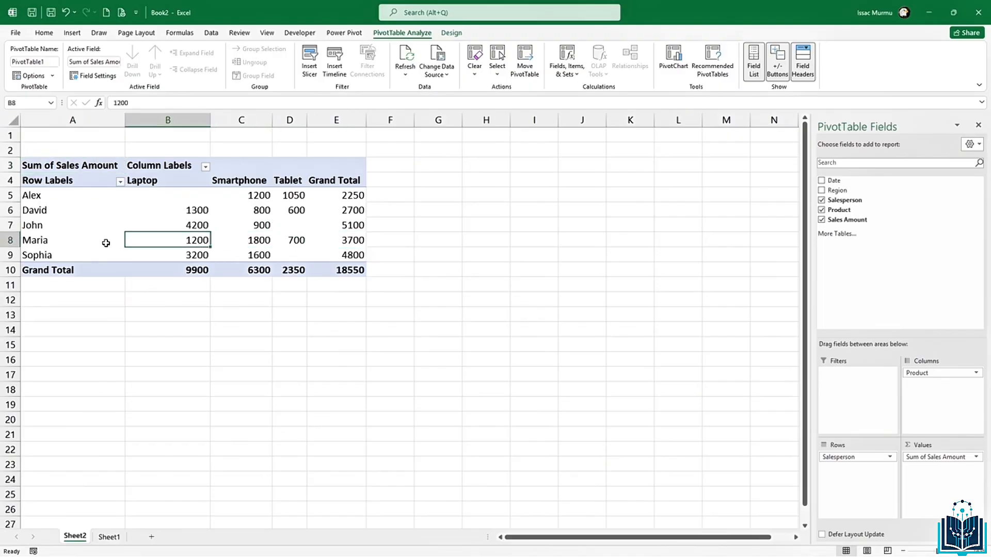
click(106, 244)
click(198, 243)
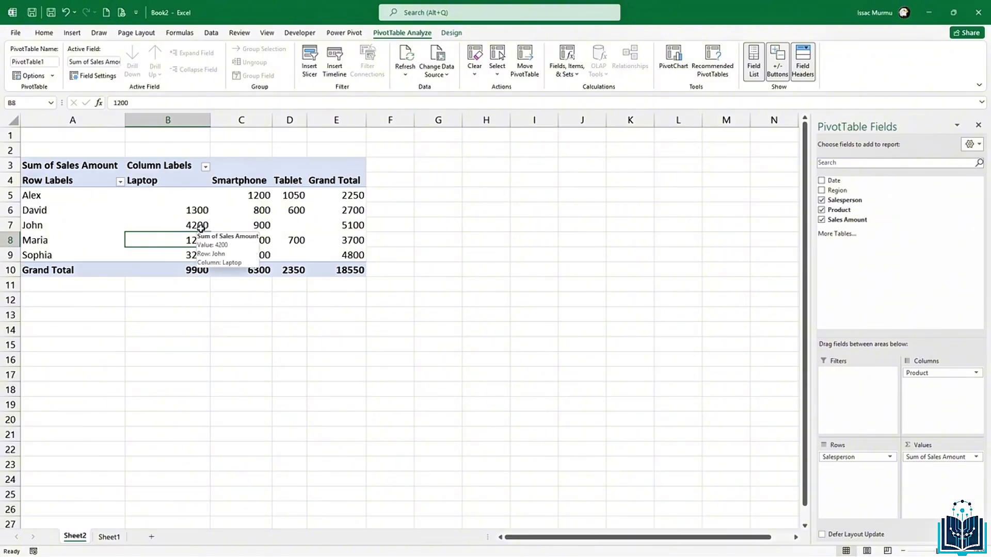
click(201, 226)
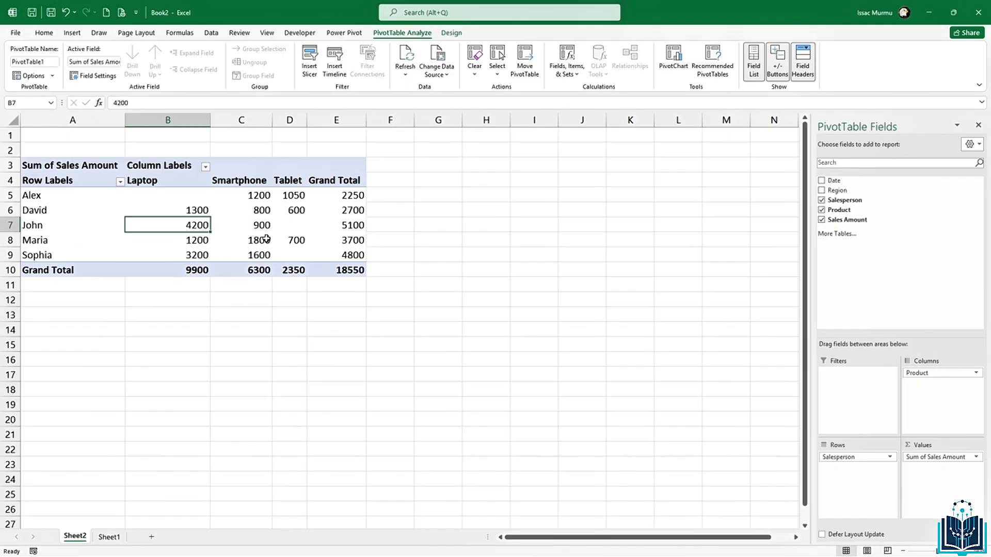
click(268, 239)
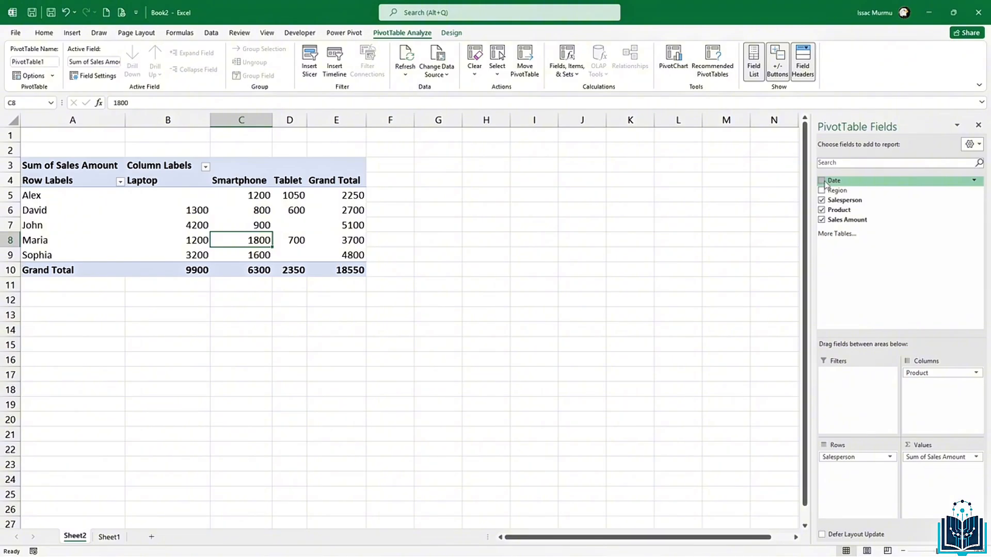
Step: Filter the pivot by Date to 1/5, 1/10, 1/15 and 1/20/2025, totalling 4100
drag(825, 183, 864, 405)
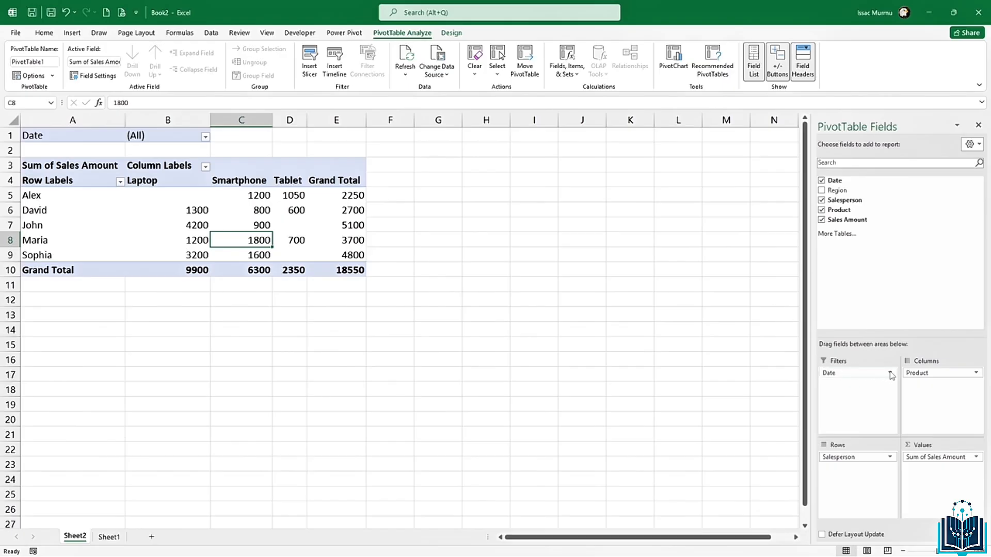
click(205, 137)
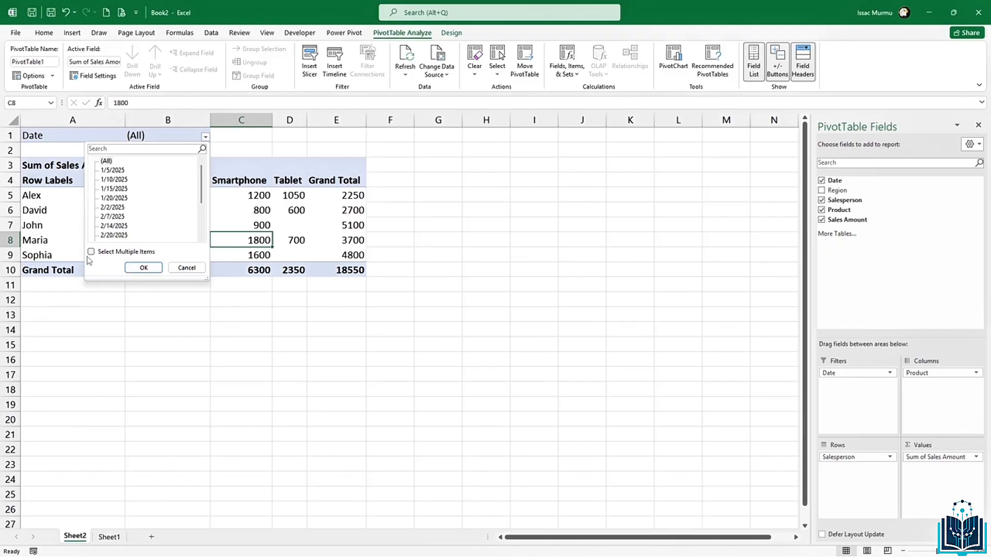
click(90, 251)
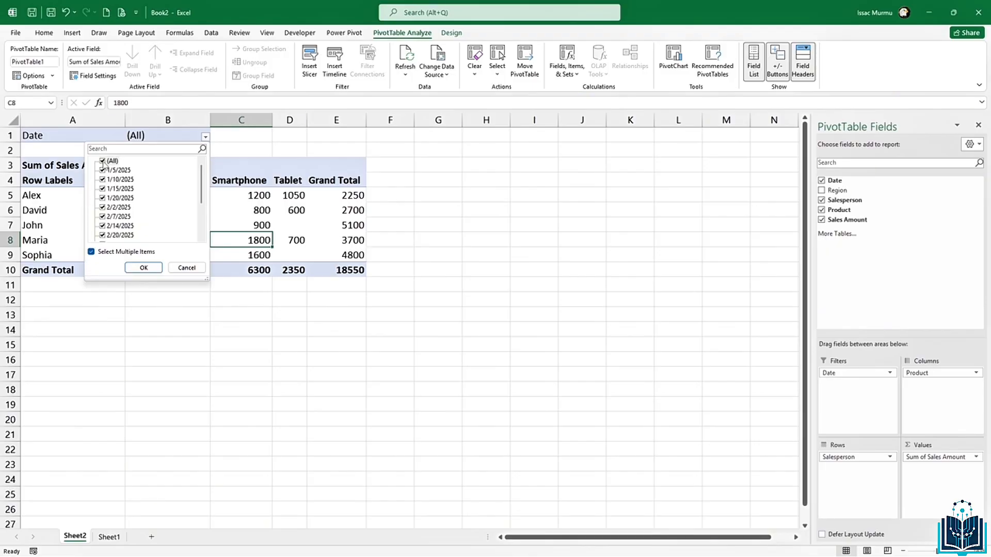
click(103, 161)
click(103, 170)
click(102, 179)
click(102, 189)
click(102, 198)
click(143, 269)
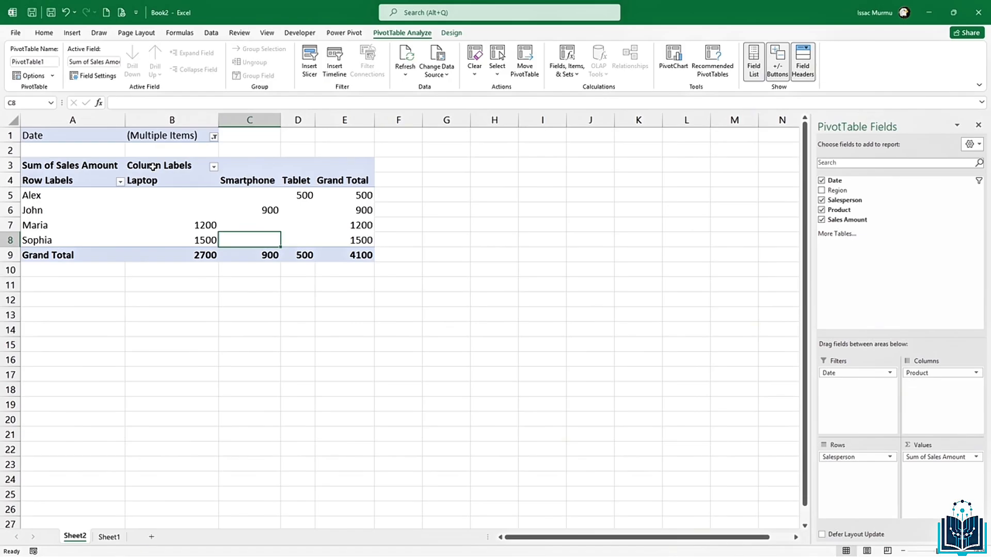
click(361, 240)
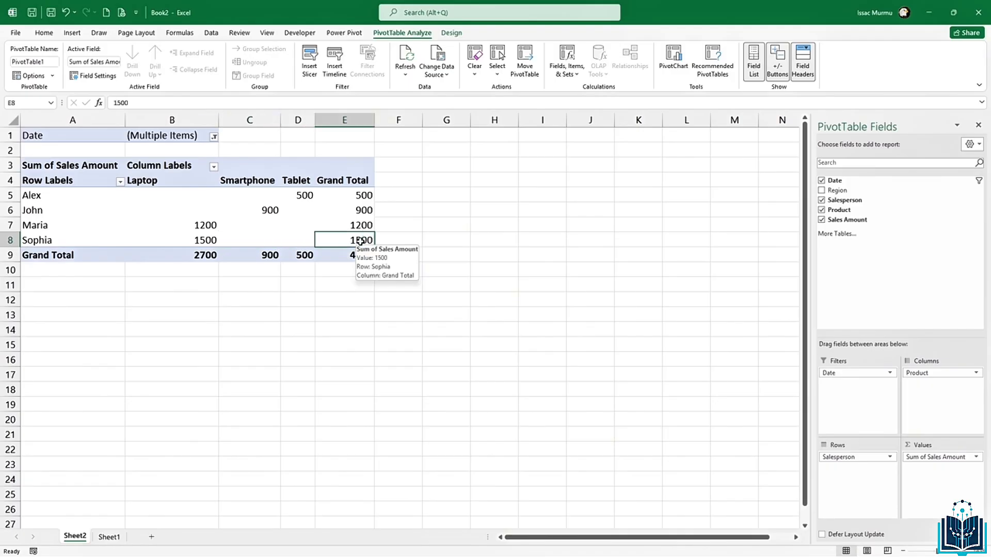
Step: Format Sophia's grand total in E8 as Currency with 0 decimal places, showing $1,500
right_click(361, 242)
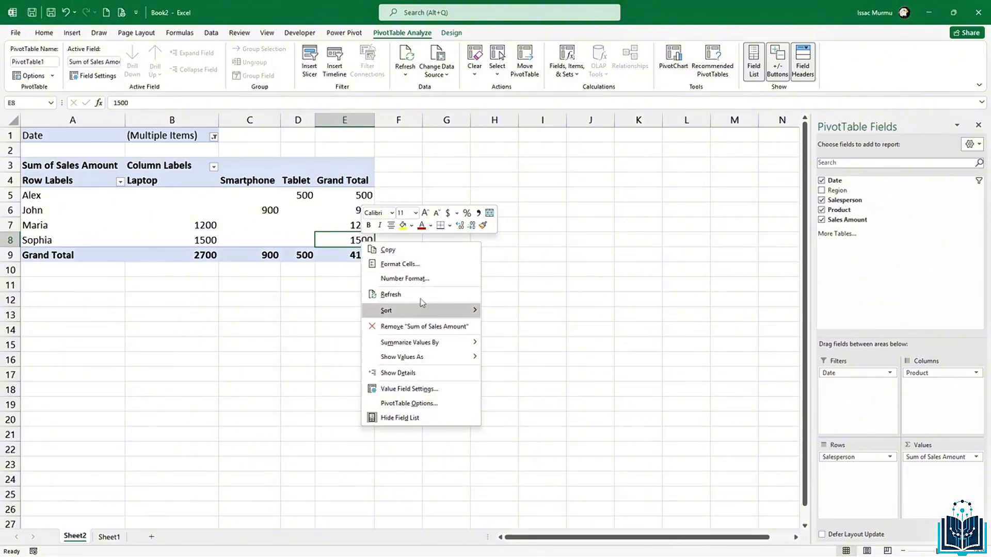
click(420, 269)
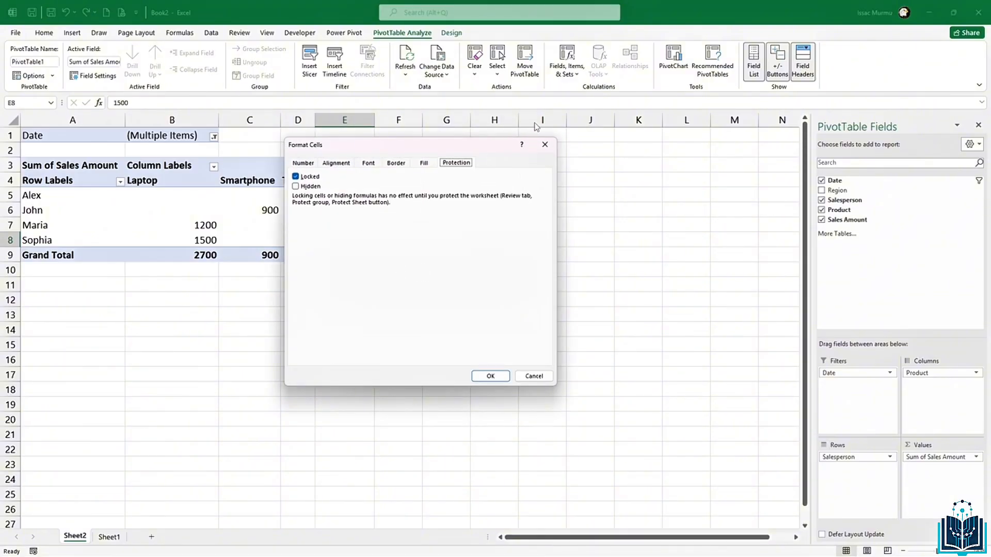
click(304, 163)
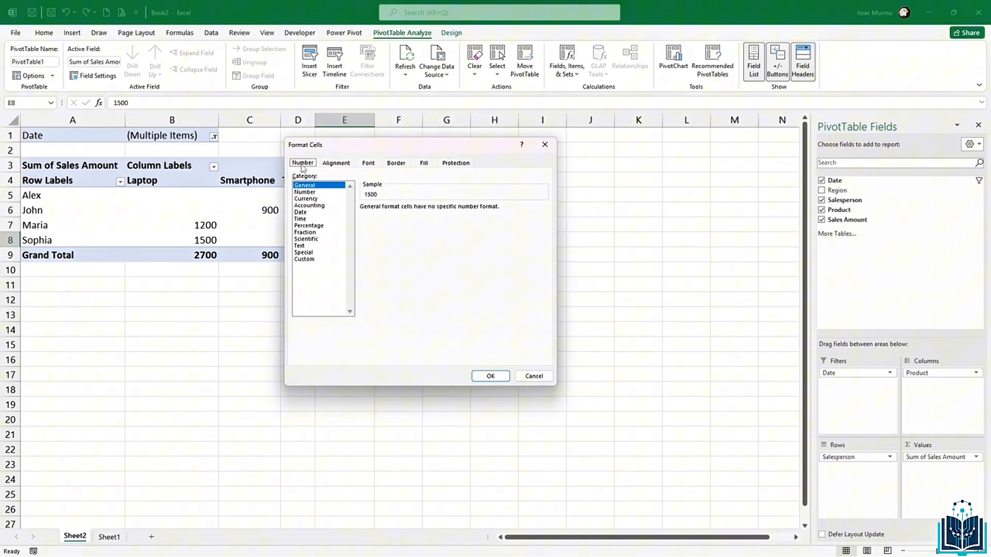
click(312, 199)
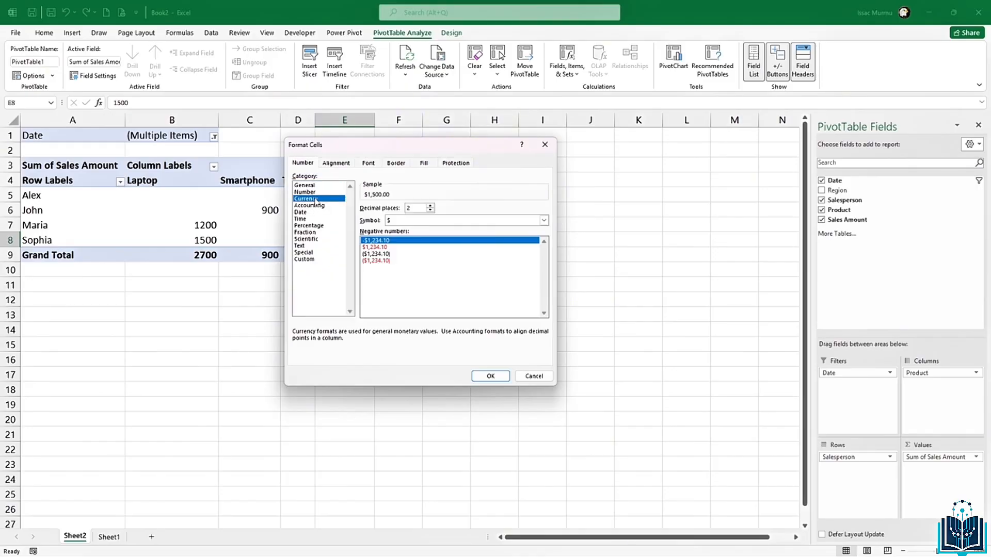
click(429, 211)
click(429, 211)
click(490, 376)
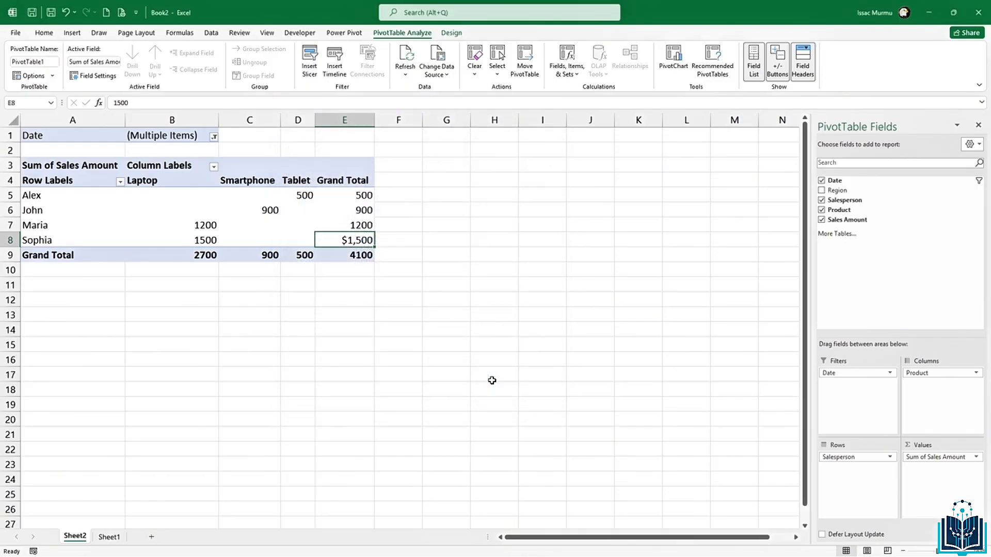
right_click(358, 242)
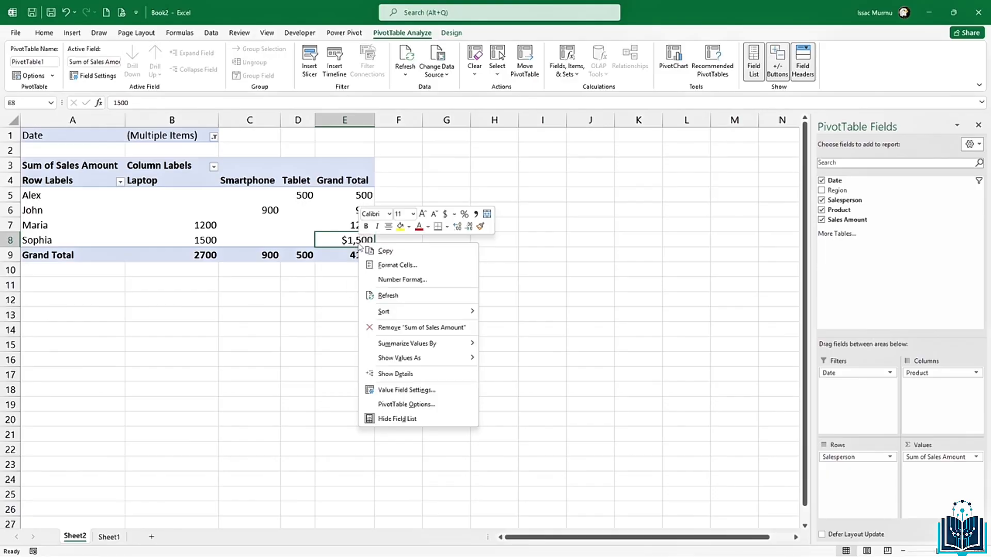
click(398, 266)
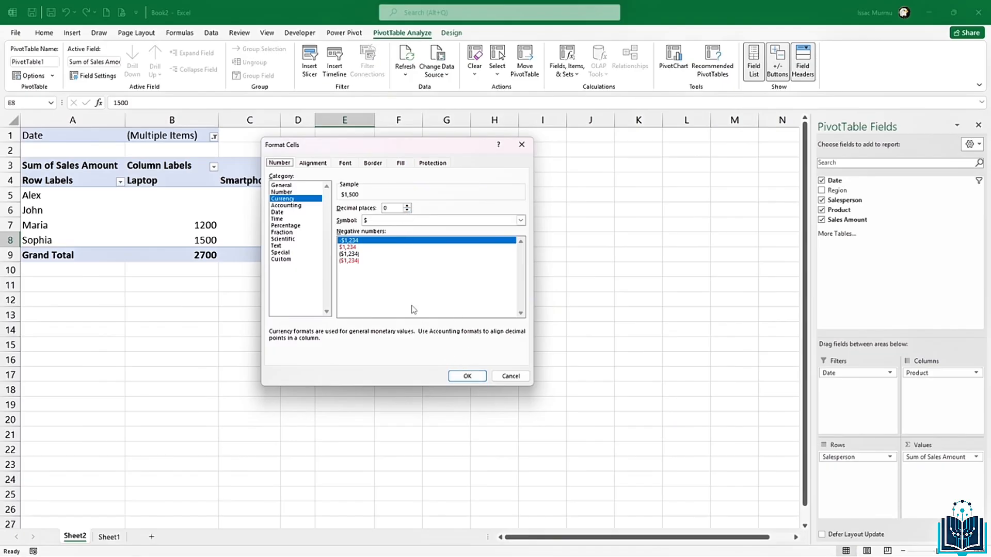
click(467, 376)
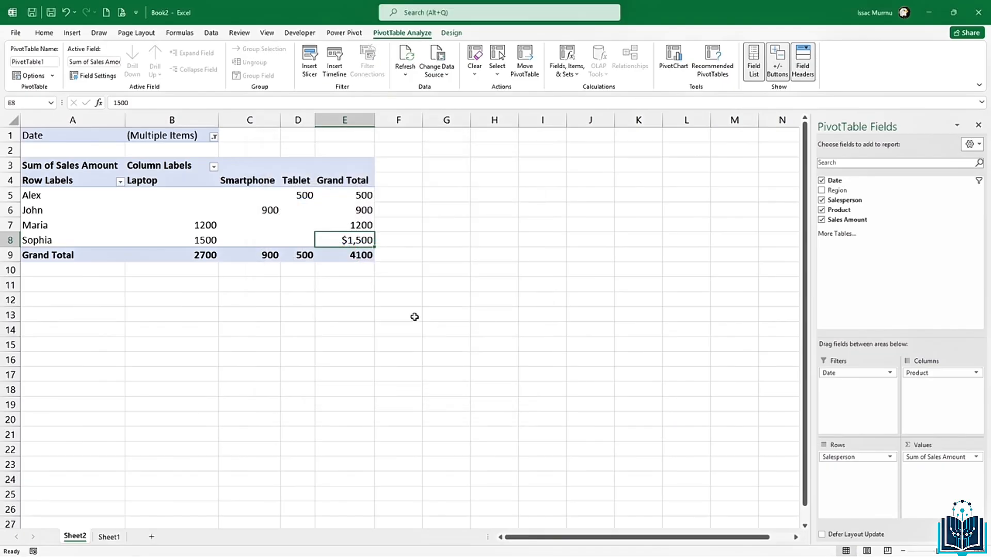
click(361, 254)
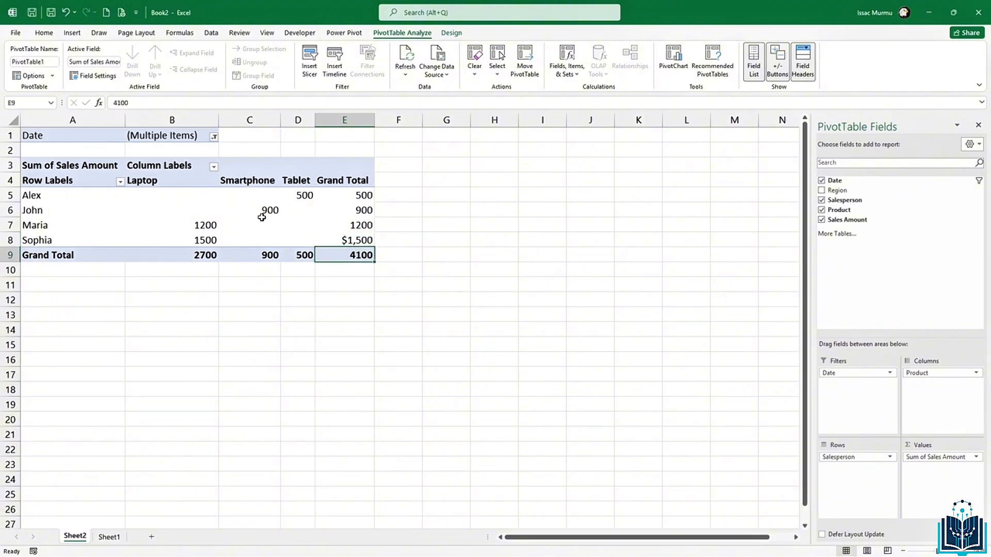
Step: Format pivot values B5:E9 as Currency with symbol None and 0 decimals, e.g. 4,100
drag(211, 198, 363, 255)
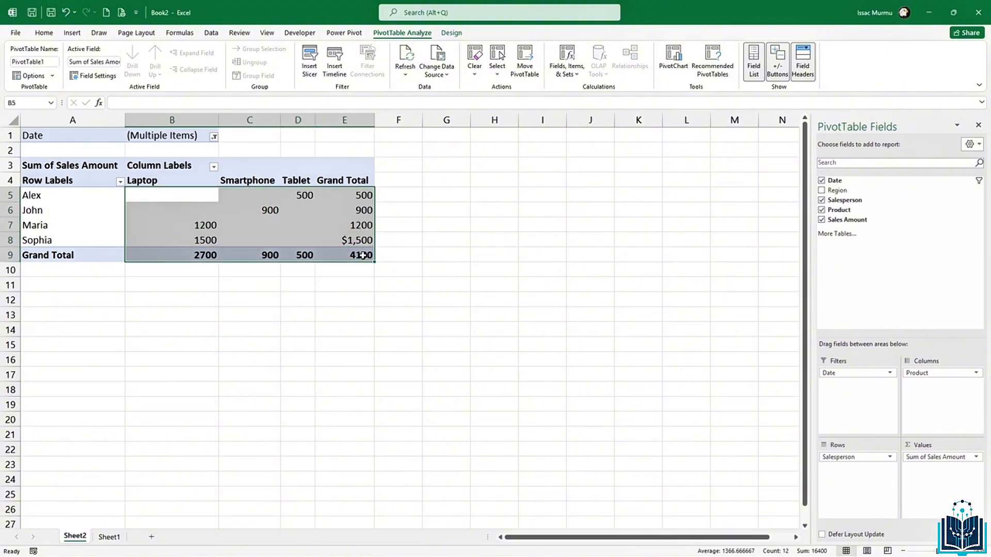
right_click(363, 255)
click(408, 281)
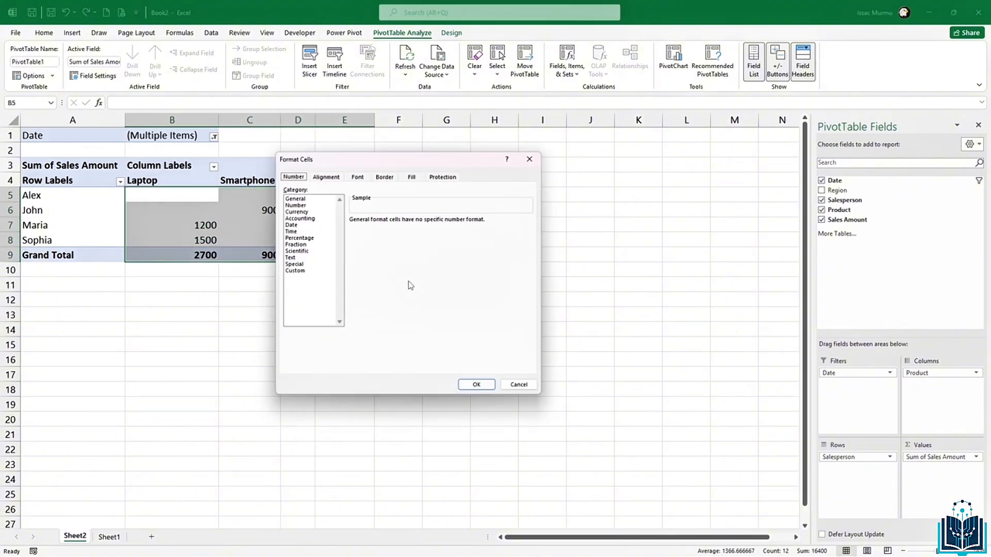
click(304, 211)
click(419, 218)
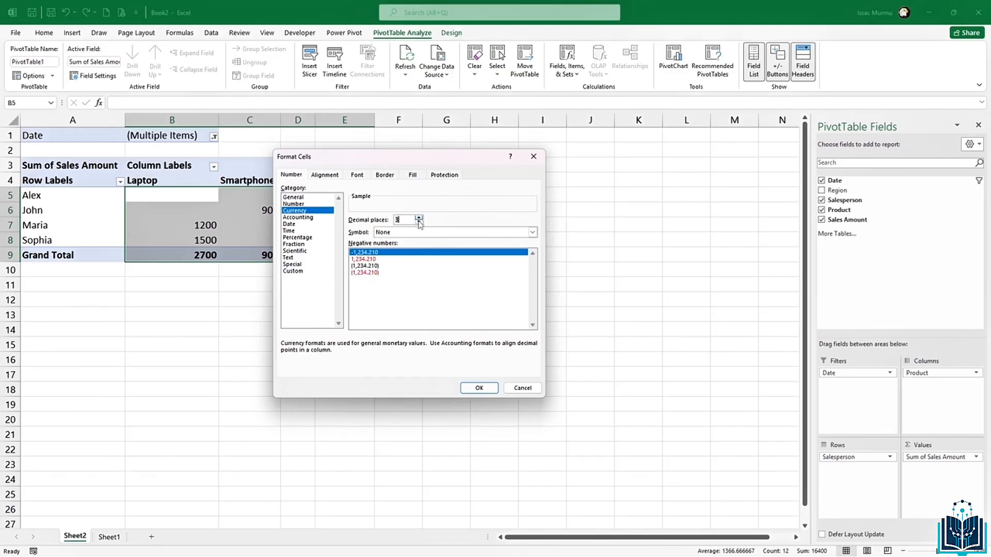
click(419, 222)
click(419, 222)
click(418, 222)
click(479, 387)
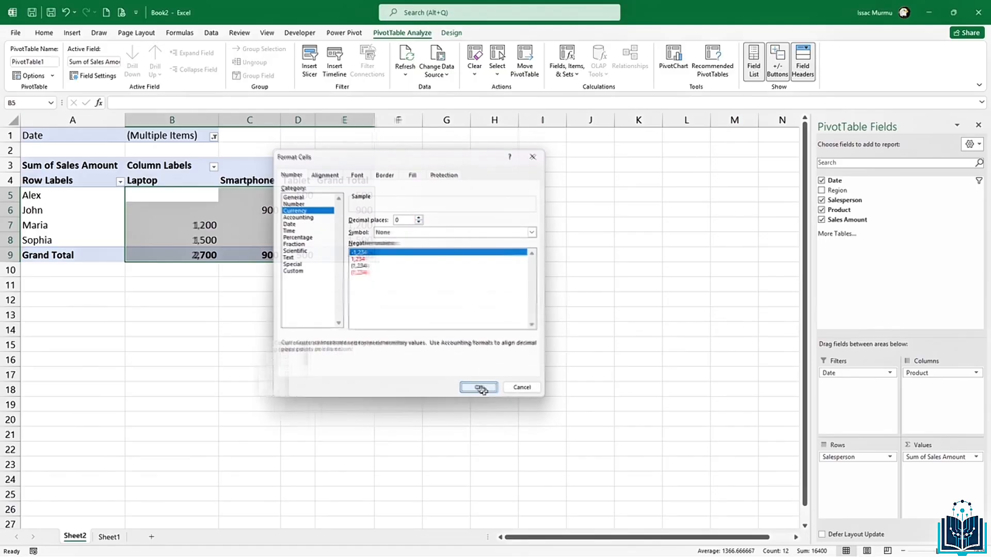
click(284, 287)
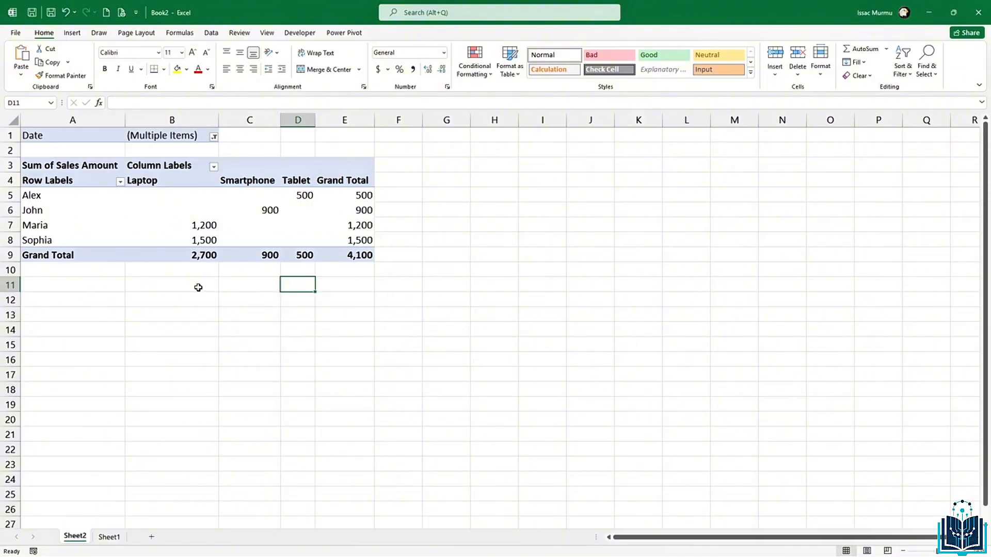
mouse_move(152, 254)
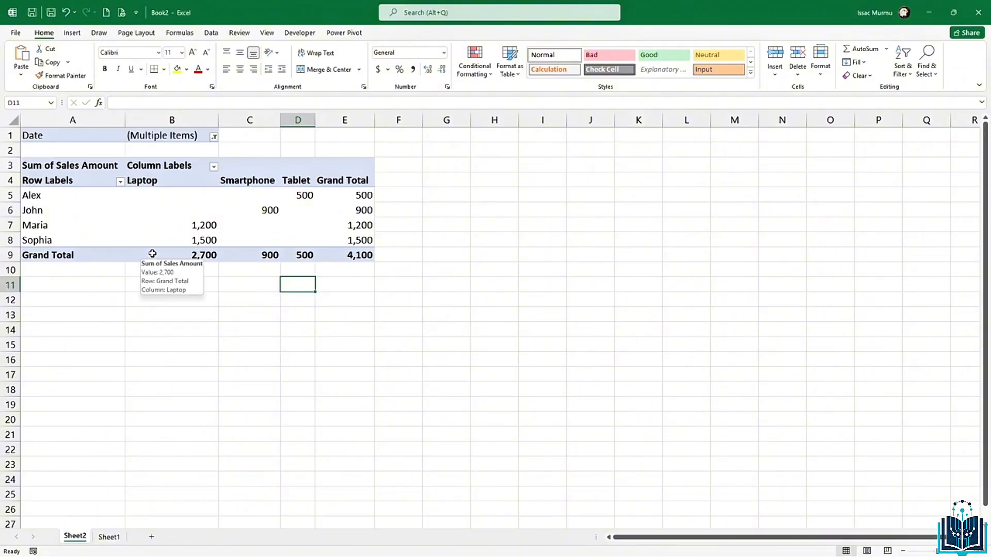